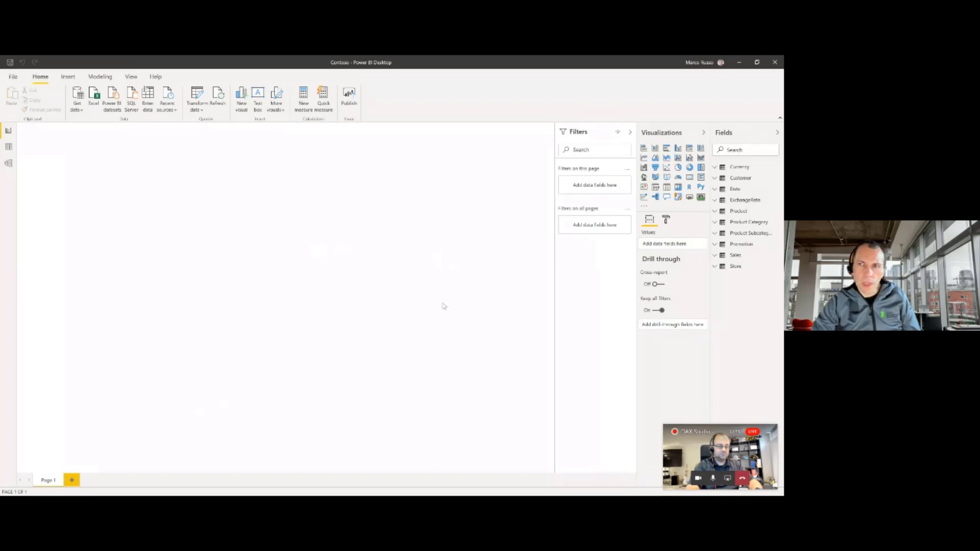
# Switch to the "Capturing Power BI queries using DAX Studio - step 1" report, collapse its Filters pane and show the Sales page.
pyautogui.click(739, 63)
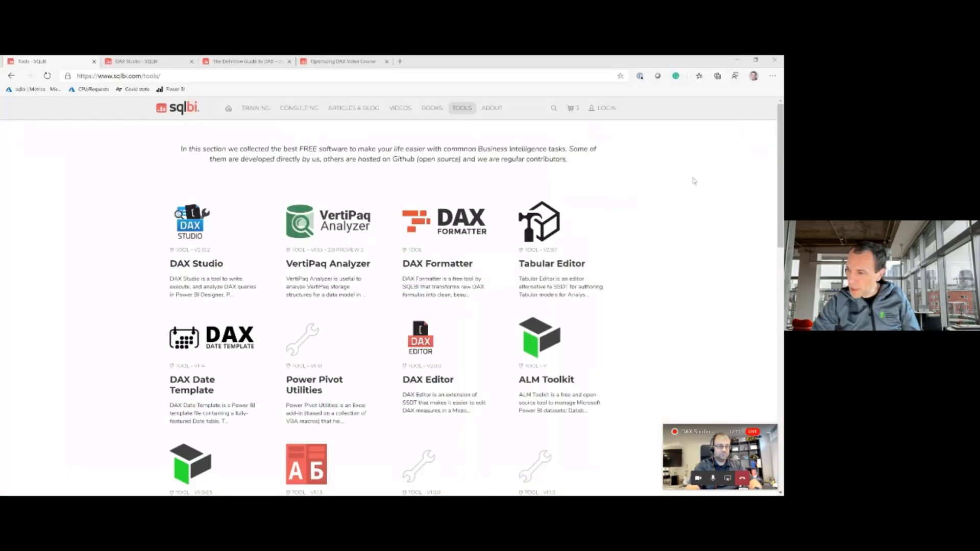
pyautogui.hotkey('alt', 'Tab')
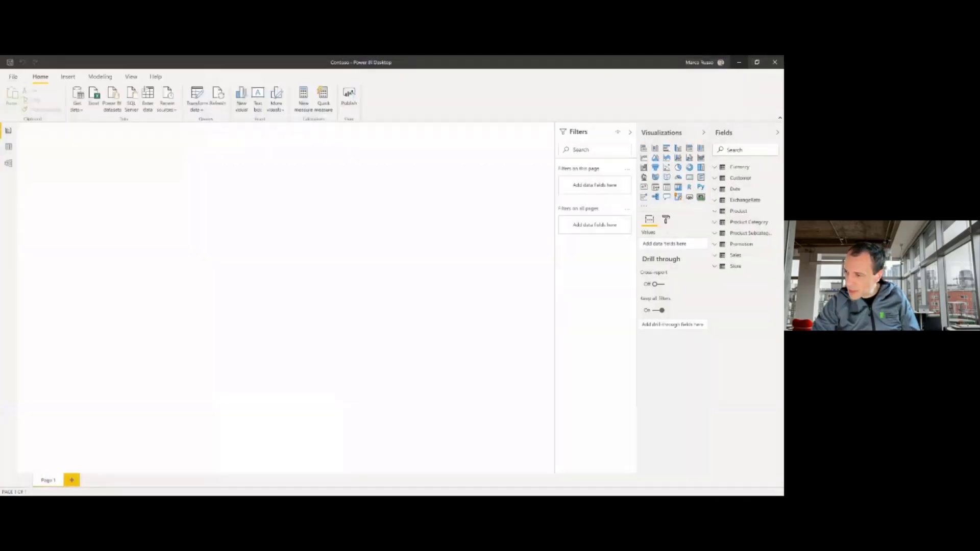
pyautogui.hotkey('alt', 'Tab')
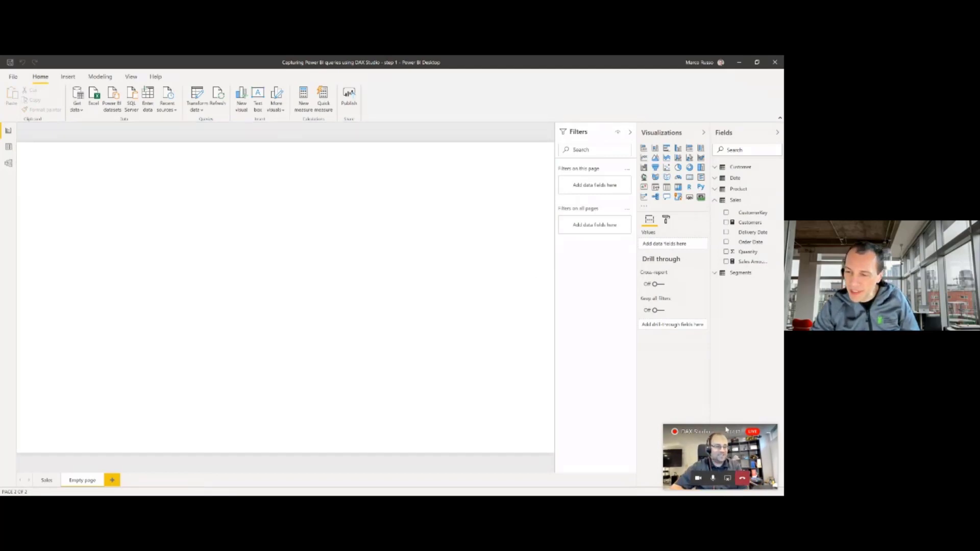
pyautogui.moveTo(724, 430); pyautogui.dragTo(0, 341)
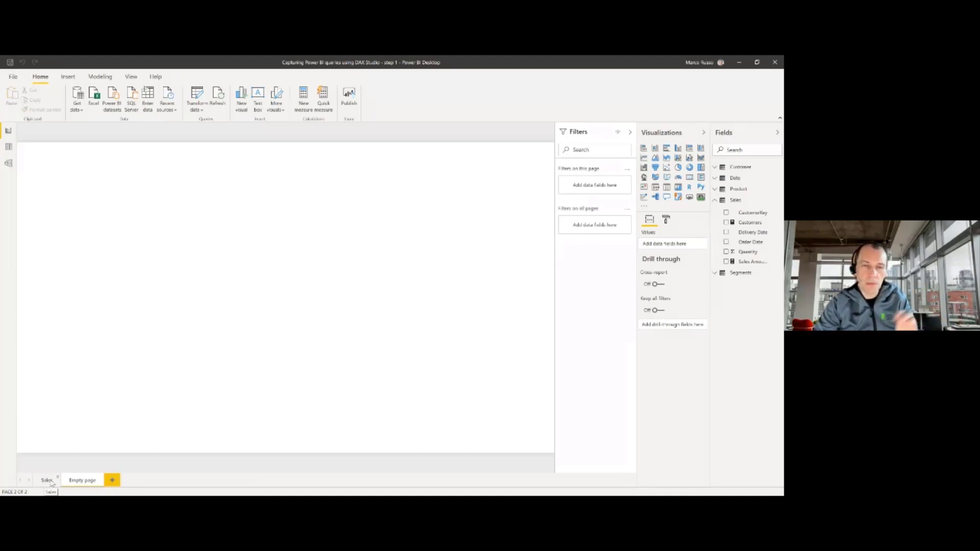
pyautogui.click(632, 133)
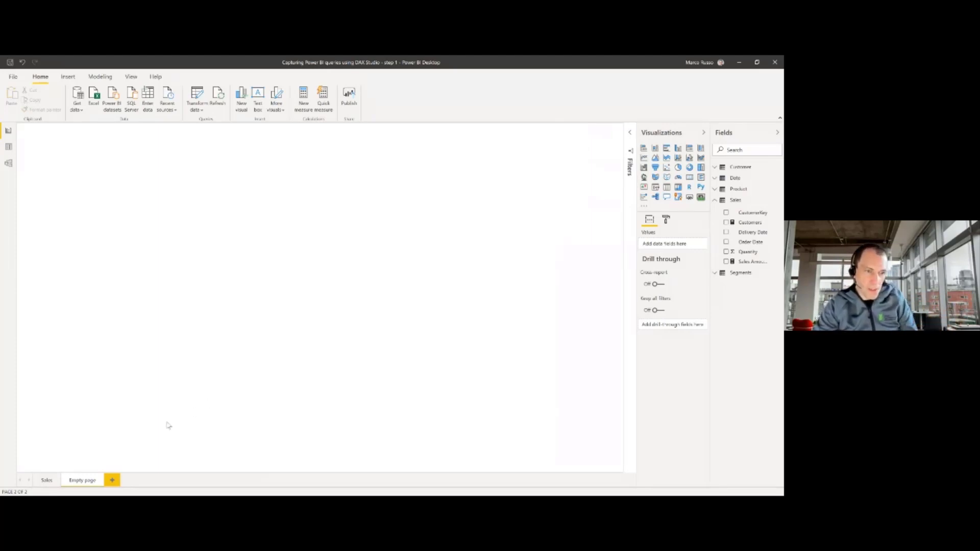
pyautogui.click(46, 480)
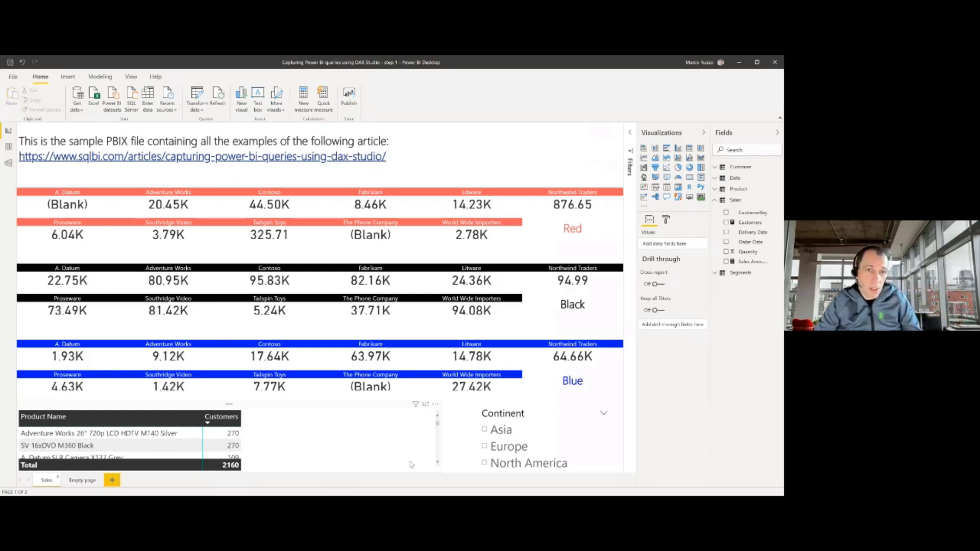
# Start a Performance analyzer recording and refresh all visuals on the Sales page.
pyautogui.click(103, 80)
pyautogui.click(131, 77)
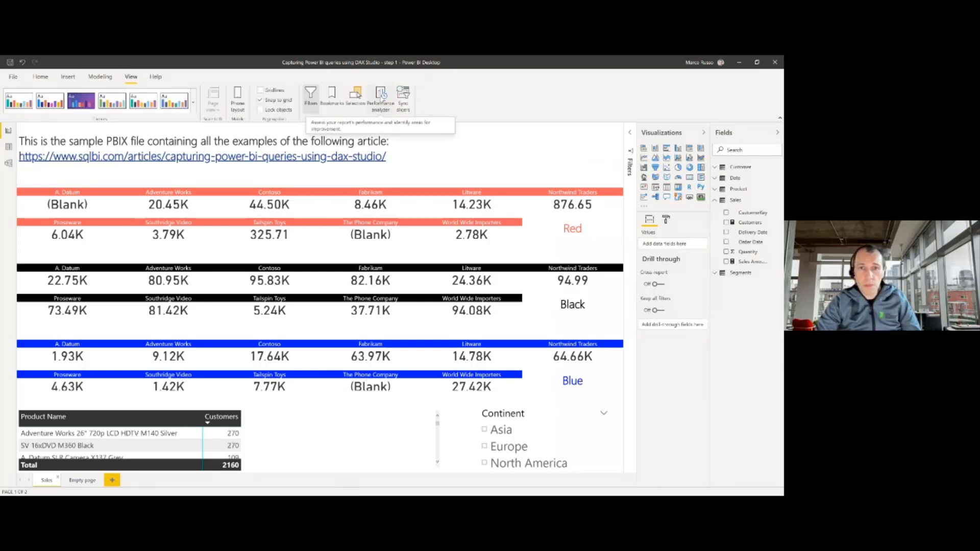
pyautogui.click(382, 96)
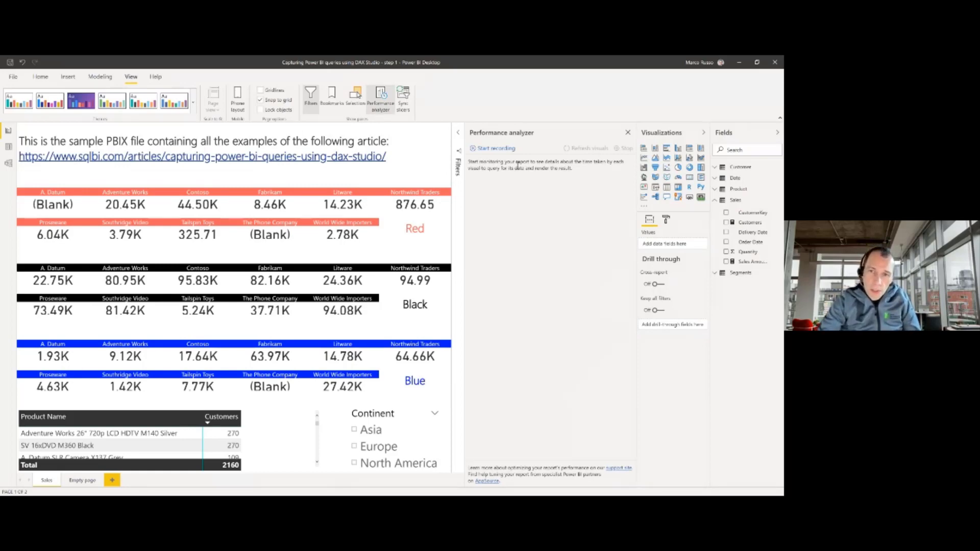
pyautogui.click(506, 149)
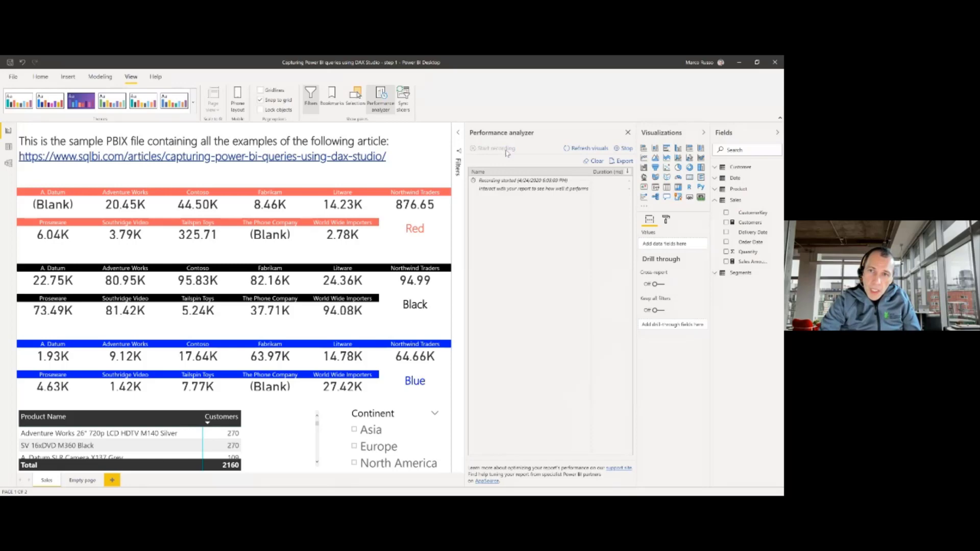
pyautogui.click(589, 149)
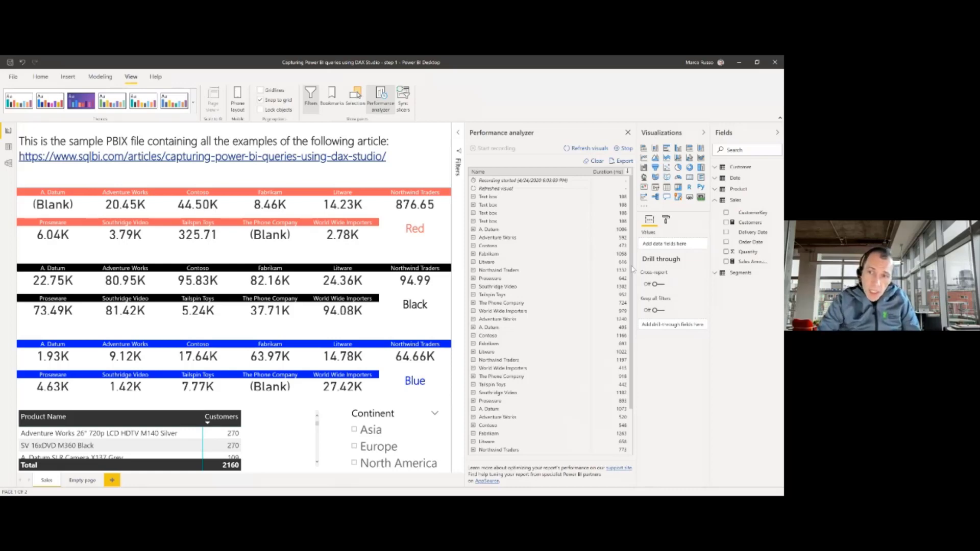
# Sort the Performance analyzer results by duration in descending order.
pyautogui.click(628, 172)
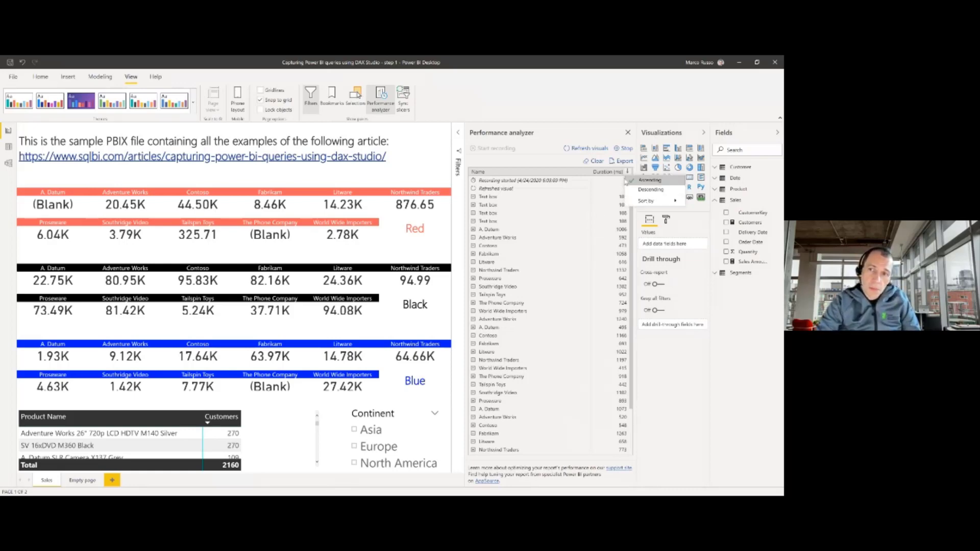
pyautogui.click(640, 190)
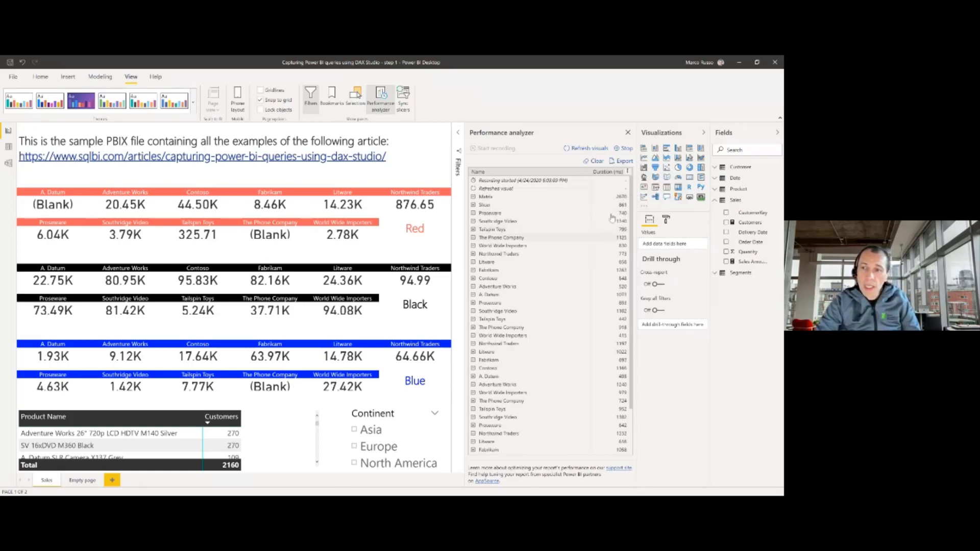
pyautogui.click(627, 172)
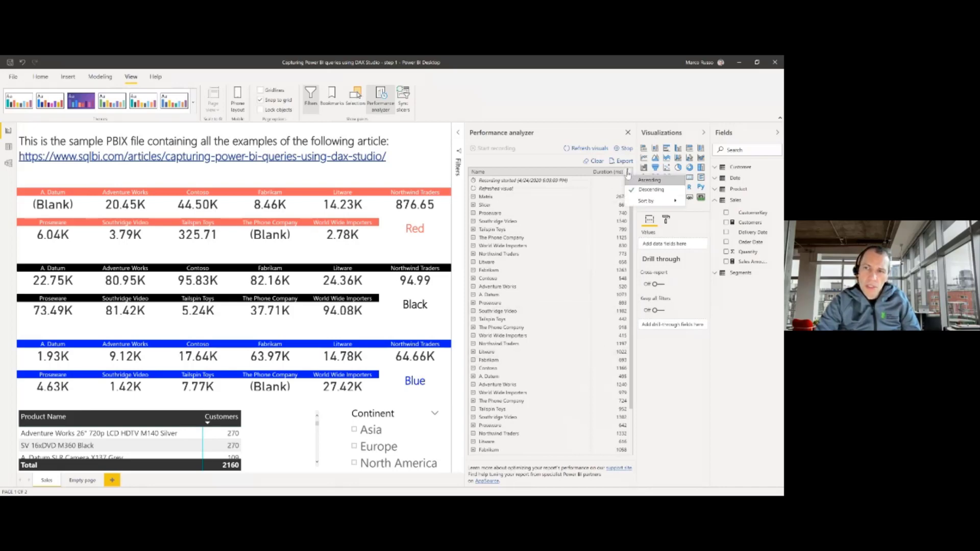
pyautogui.moveTo(647, 201)
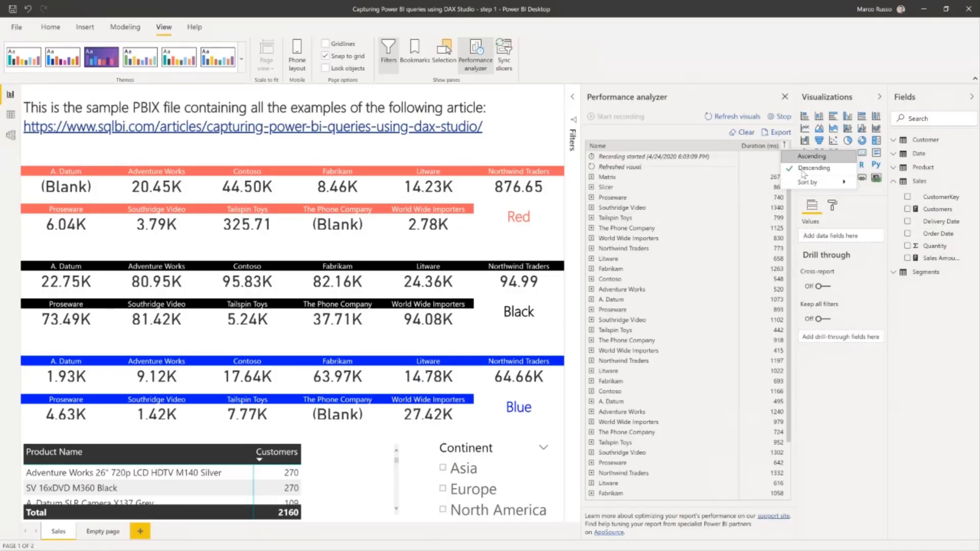
pyautogui.moveTo(817, 182)
pyautogui.click(903, 192)
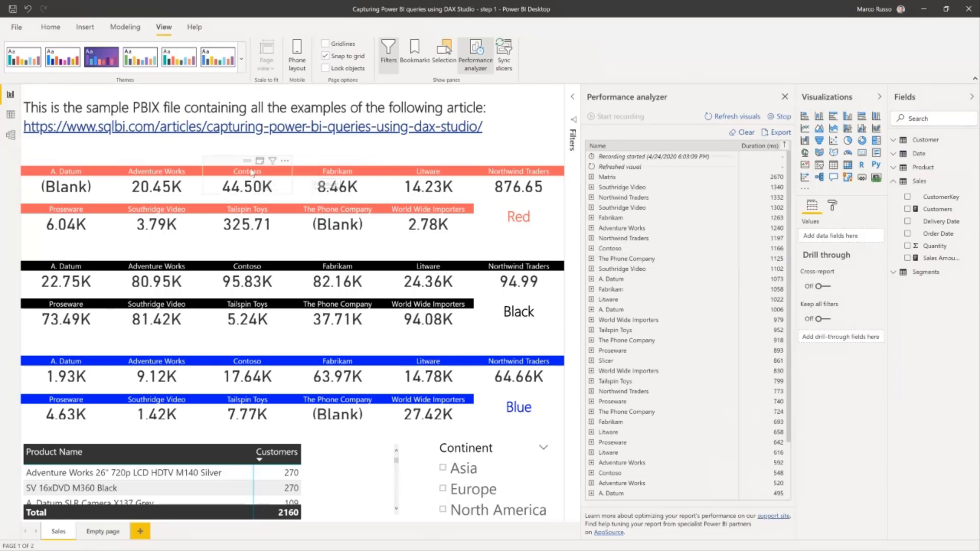
# Examine the DAX query, visual display and other durations of the Matrix and The Phone Company cards in the recorded results.
pyautogui.click(239, 162)
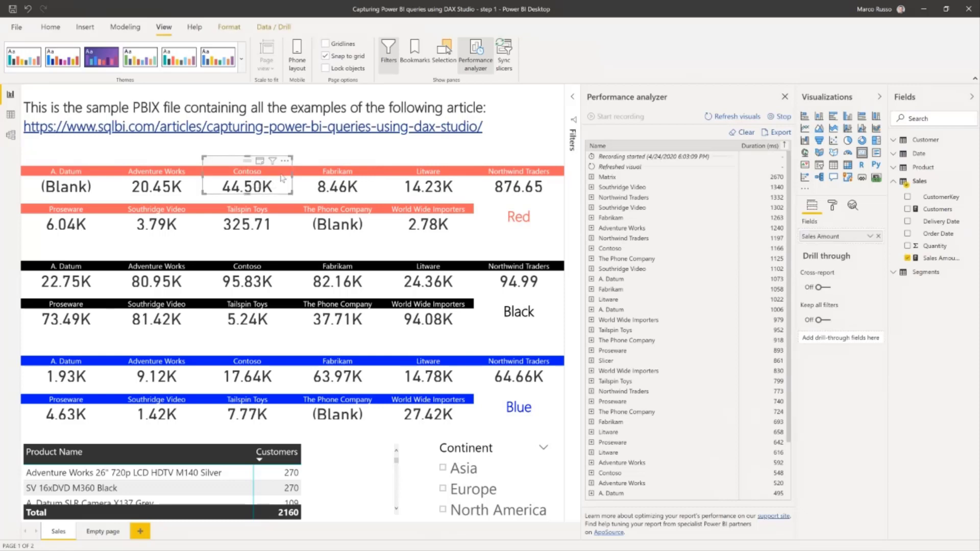
pyautogui.click(618, 259)
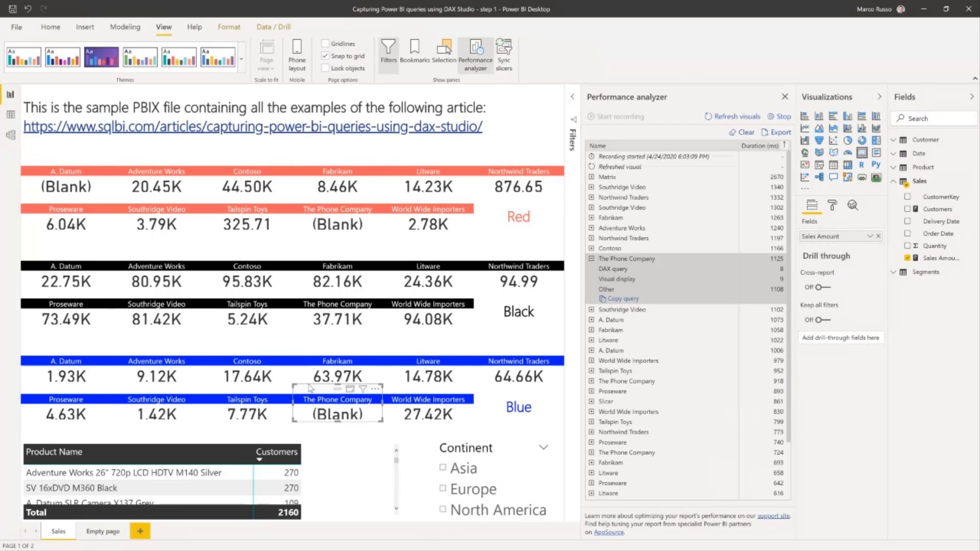
pyautogui.click(626, 178)
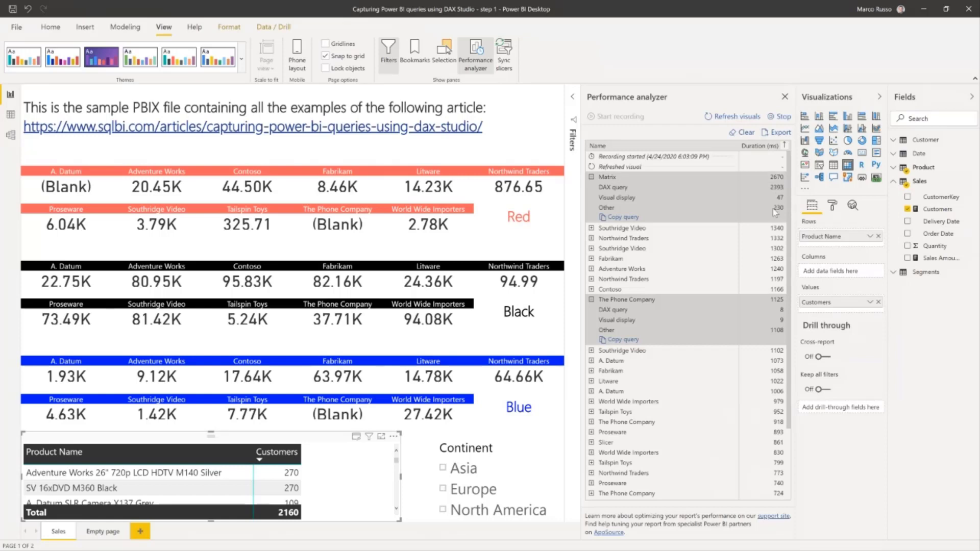
pyautogui.click(592, 177)
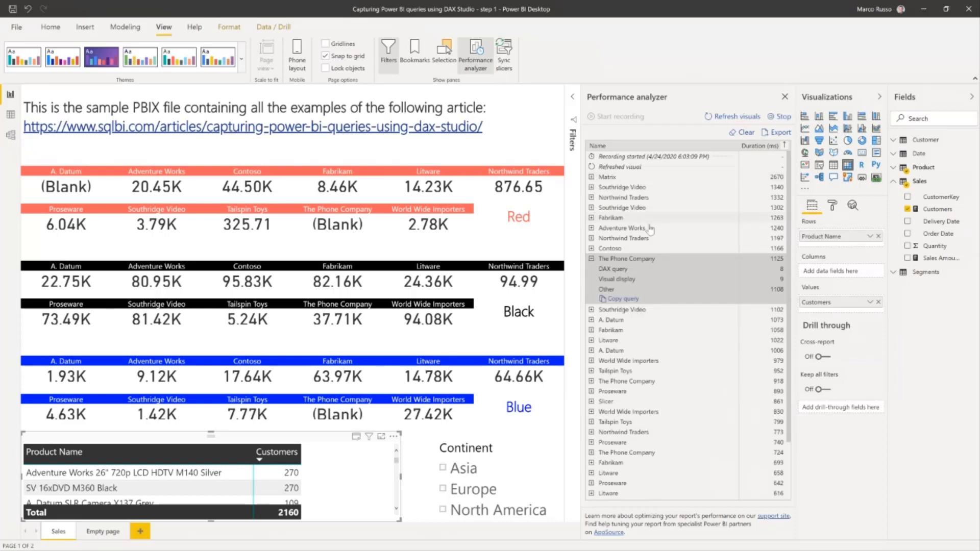
pyautogui.scroll(-3, 594, 286)
pyautogui.click(591, 363)
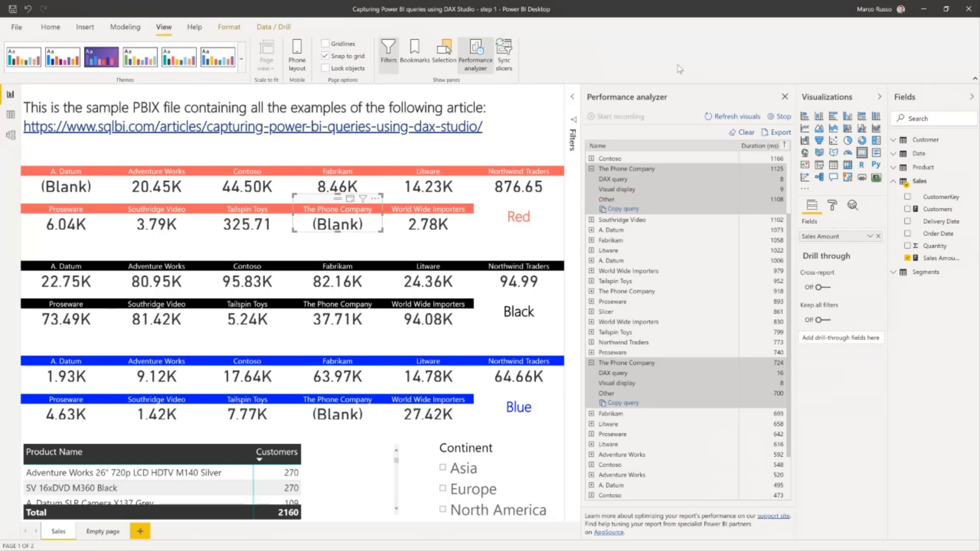
# Export the recorded performance data as PowerBIPerformanceData.json to the C:\Temp\Demo folder.
pyautogui.click(781, 132)
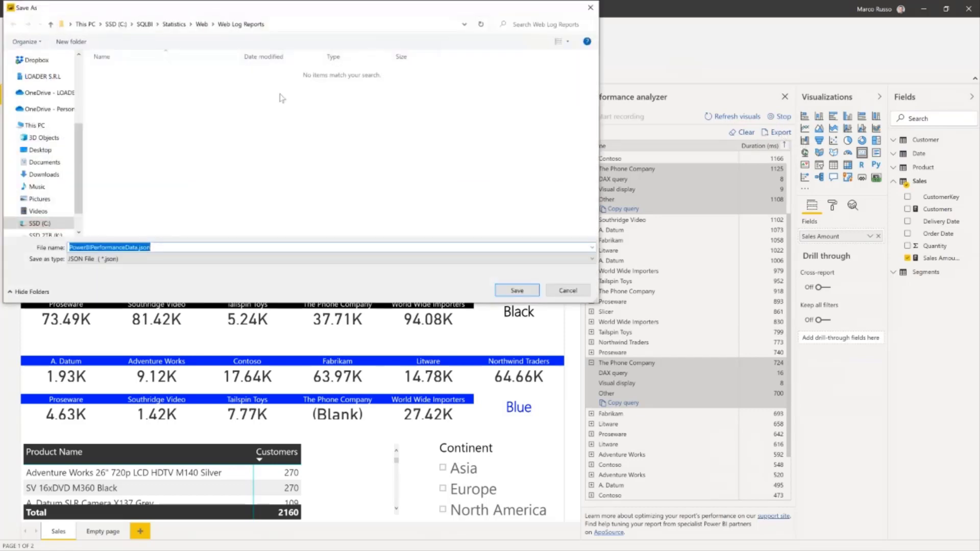
pyautogui.click(304, 24)
pyautogui.write('c:\temp\\')
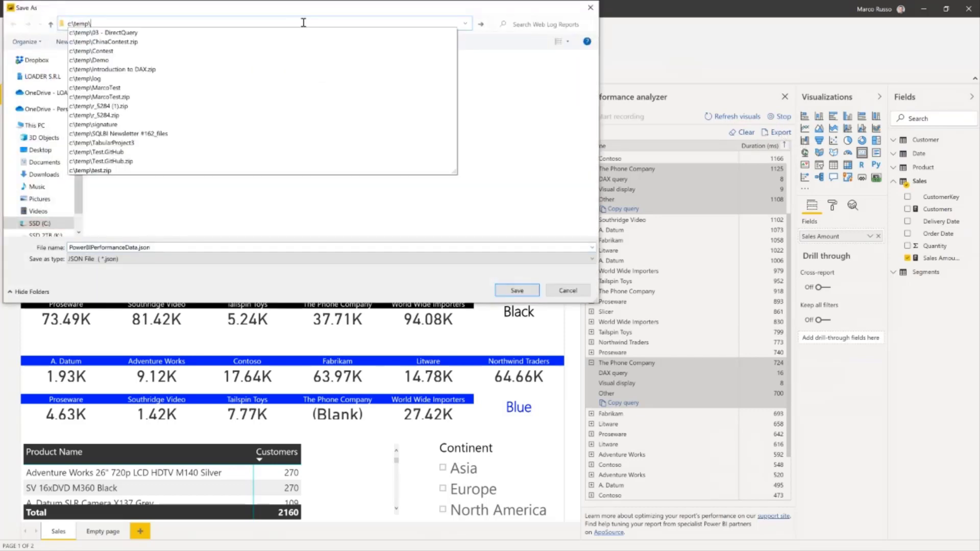
pyautogui.write('demo')
pyautogui.press('Return')
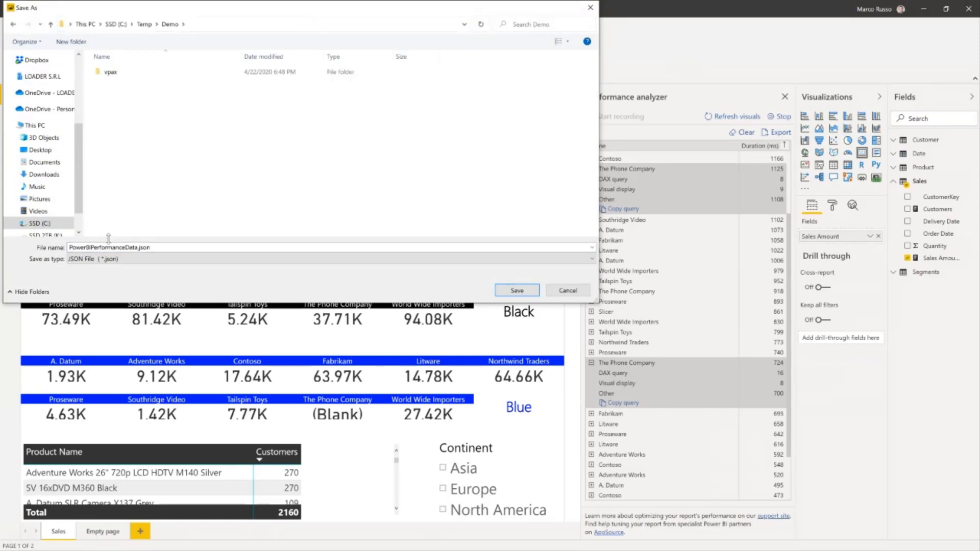
pyautogui.doubleClick(168, 247)
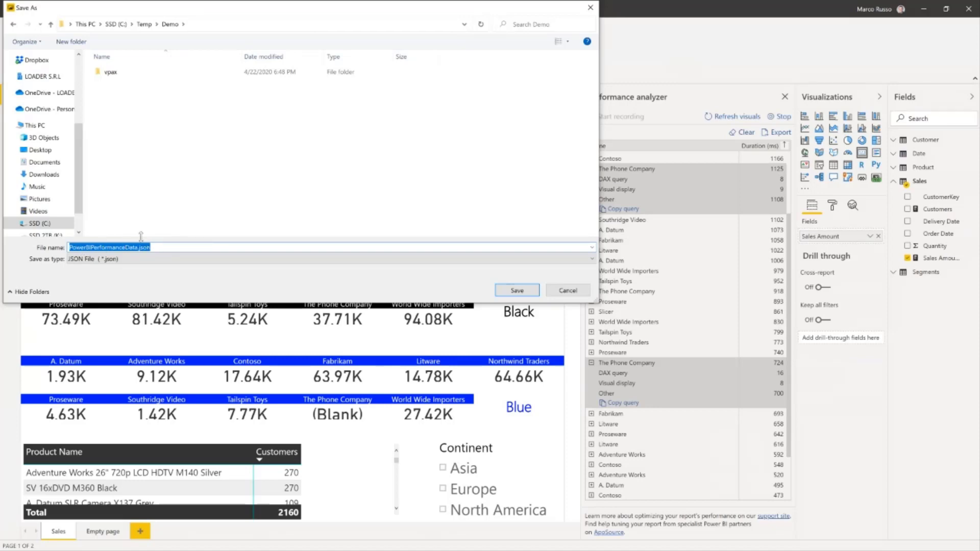
pyautogui.click(204, 23)
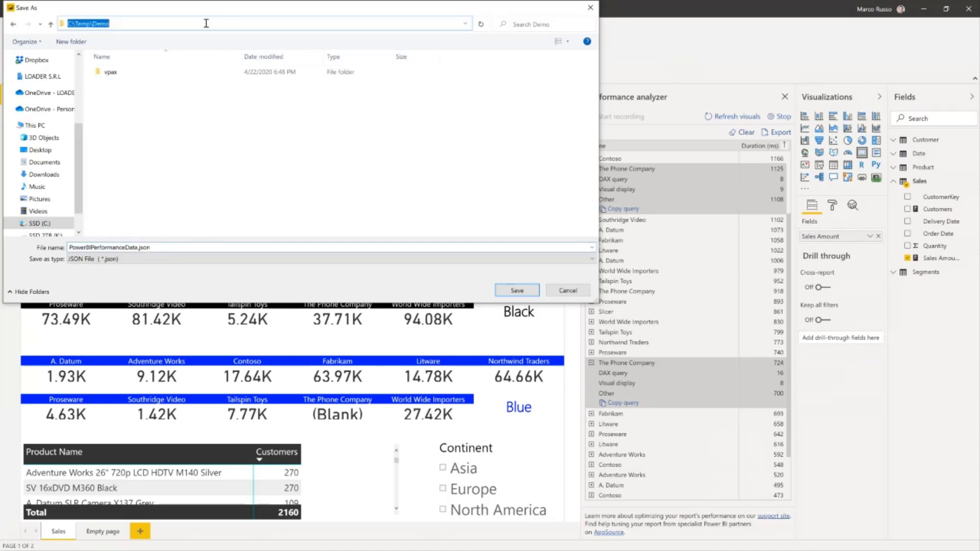
pyautogui.click(519, 292)
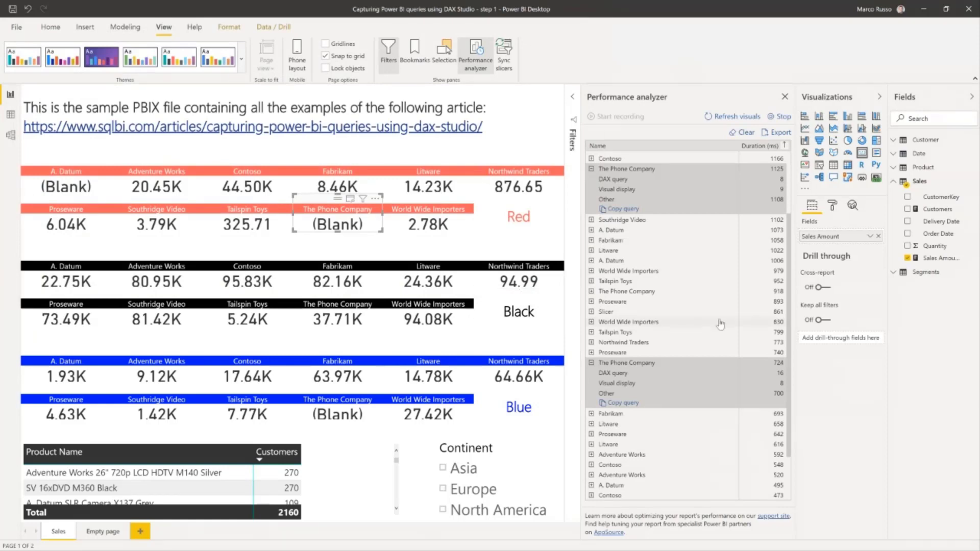
pyautogui.hotkey('alt', 'Tab')
pyautogui.hotkey('alt', 'Tab')
pyautogui.hotkey('alt', 'Tab')
pyautogui.hotkey('alt', 'Tab')
pyautogui.hotkey('alt', 'Tab')
pyautogui.hotkey('alt', 'Tab')
pyautogui.hotkey('alt', 'Tab')
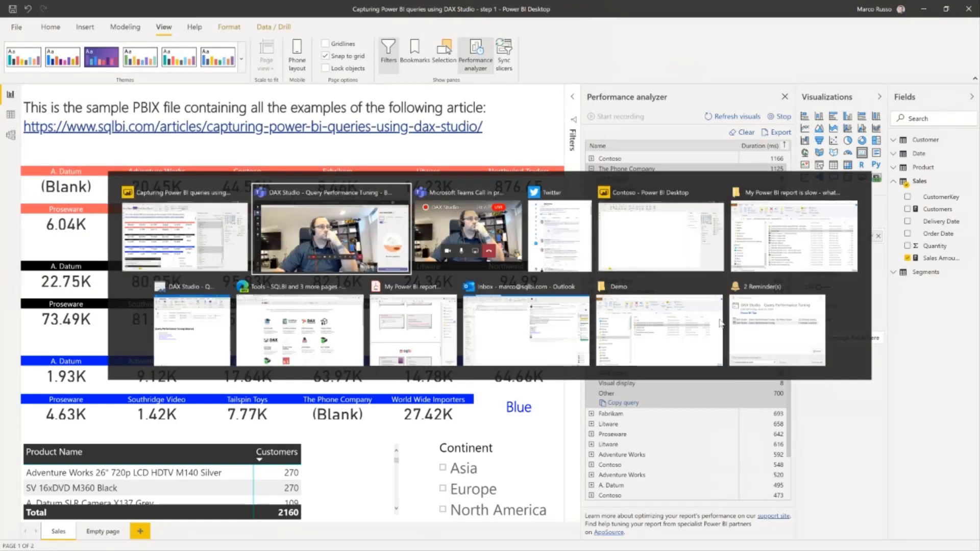
pyautogui.hotkey('alt', 'shift', 'Tab')
pyautogui.hotkey('alt', 'shift', 'Tab')
pyautogui.hotkey('alt', 'shift', 'Tab')
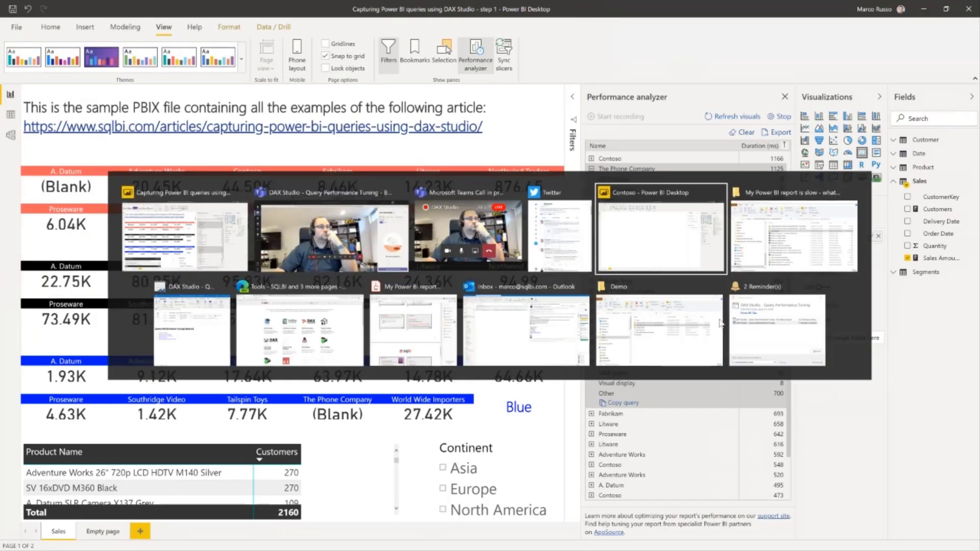
pyautogui.hotkey('alt', 'Tab')
pyautogui.hotkey('alt', 'Tab')
pyautogui.hotkey('alt', 'shift', 'Tab')
pyautogui.press('Escape')
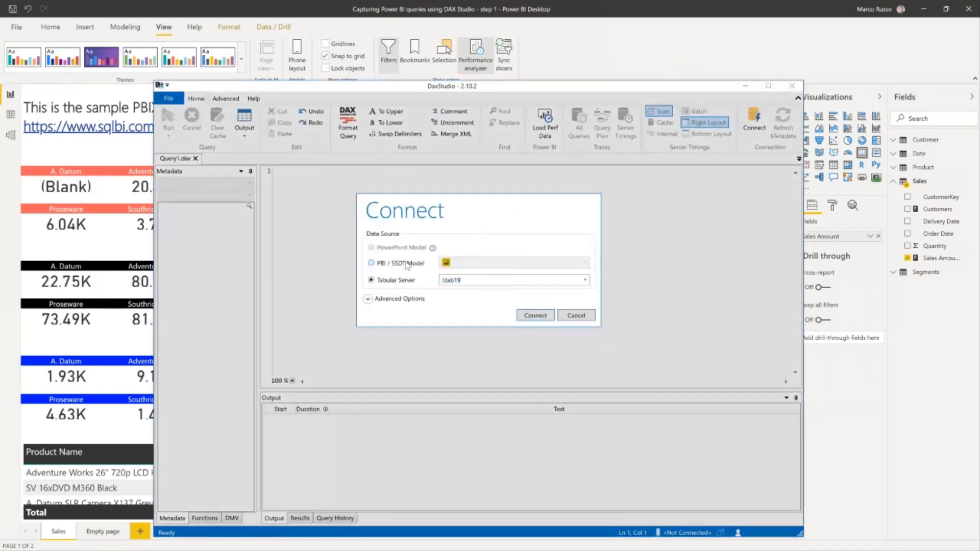
# In DAX Studio, connect to the PBI / SSDT model of the "Capturing Power BI queries using DAX Studio" report.
pyautogui.click(407, 266)
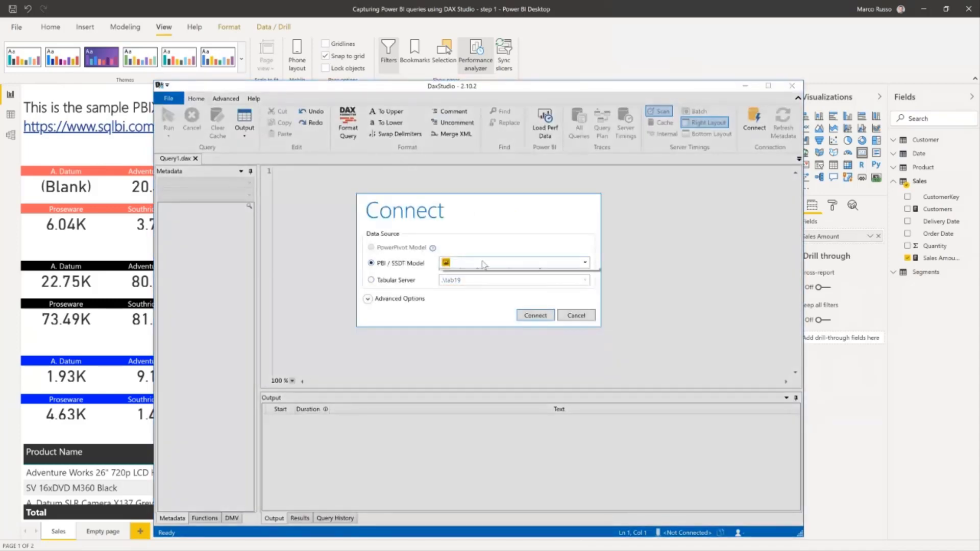
pyautogui.click(485, 261)
pyautogui.click(486, 285)
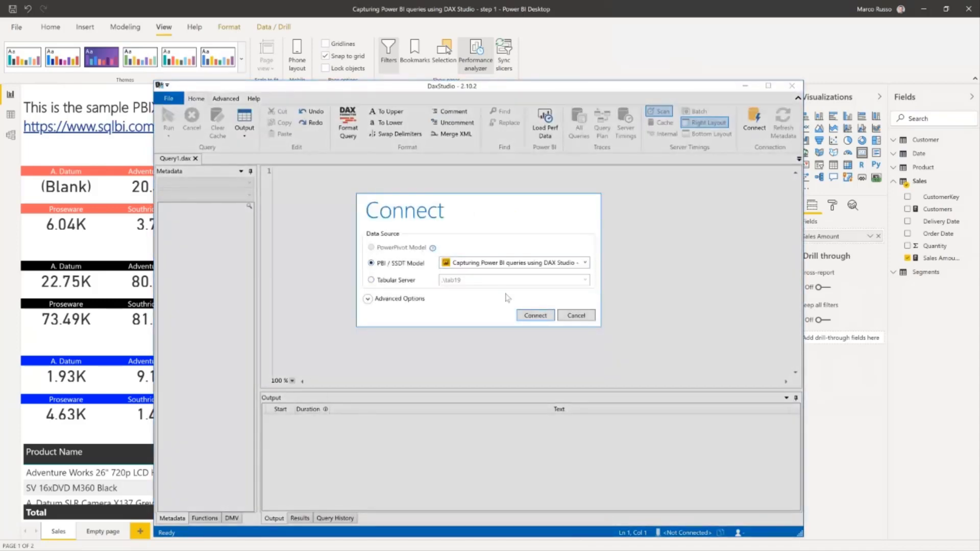
pyautogui.click(540, 315)
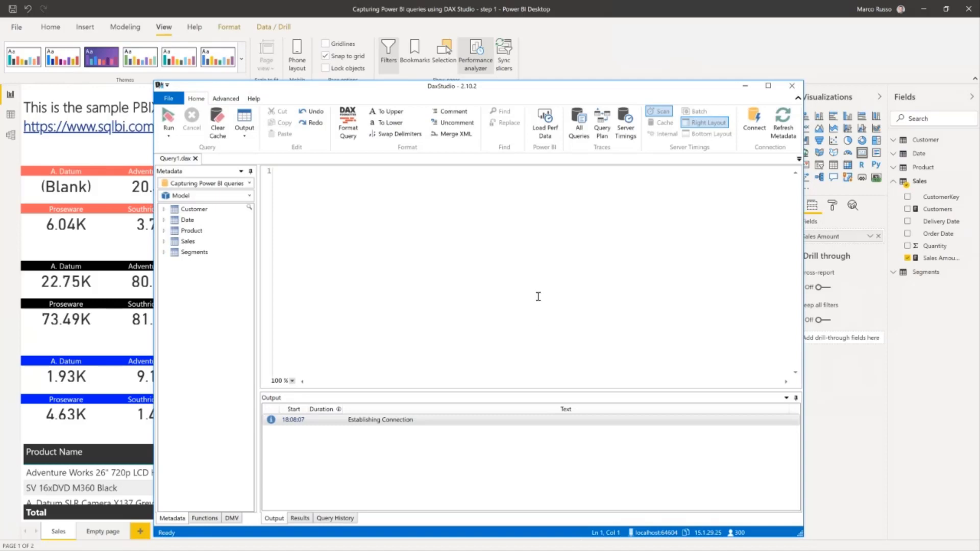
# Load the Power BI performance data from PowerBIPerformanceData.json in C:\Temp\Demo.
pyautogui.click(550, 126)
pyautogui.click(397, 105)
pyautogui.write('C:\\Temp\\Demo')
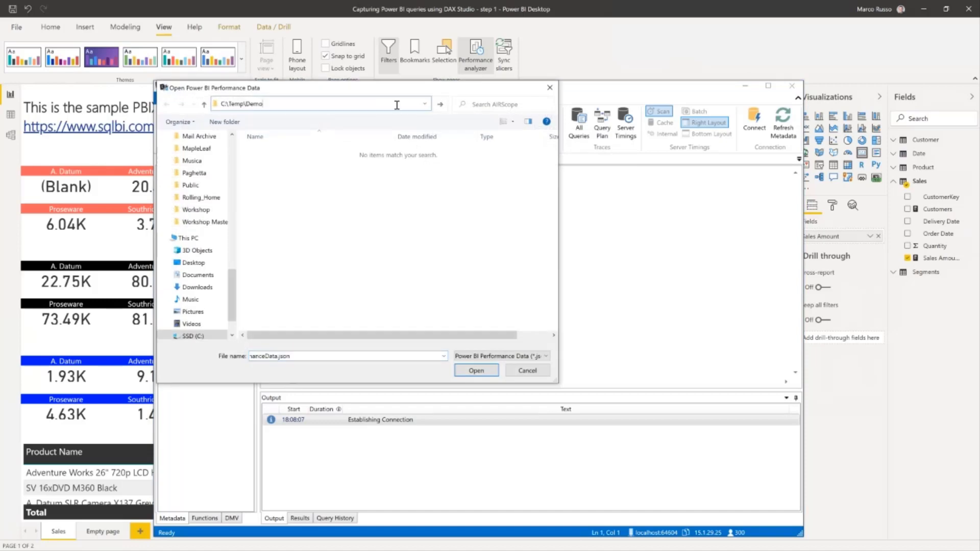
pyautogui.press('Return')
pyautogui.click(315, 163)
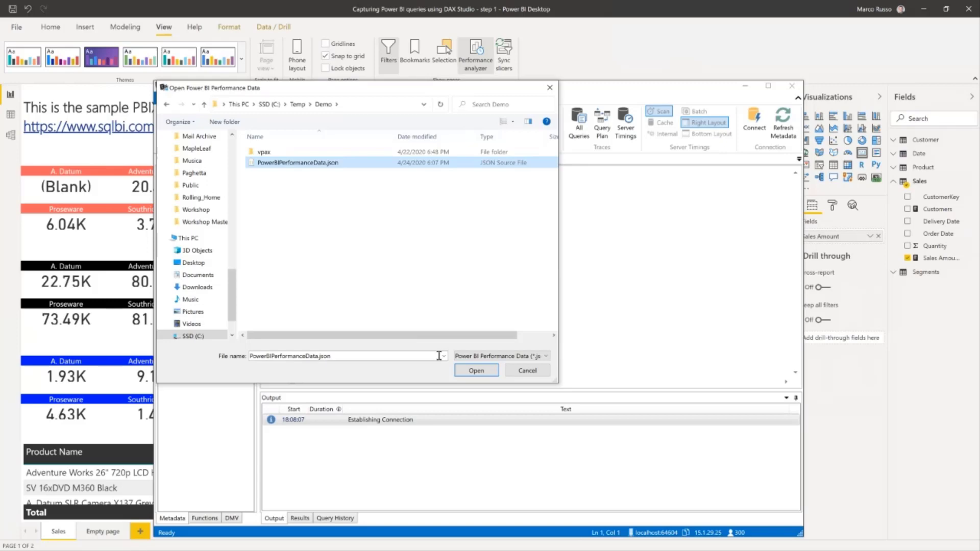
pyautogui.click(477, 370)
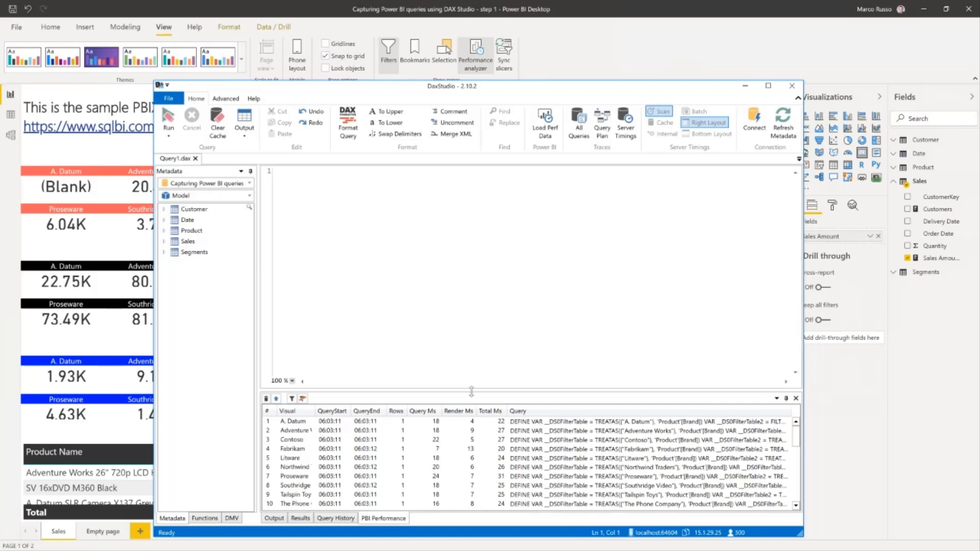
# Enlarge the performance data pane, widen the Visual column to show full names, and look through the recorded queries.
pyautogui.moveTo(472, 389); pyautogui.dragTo(491, 225)
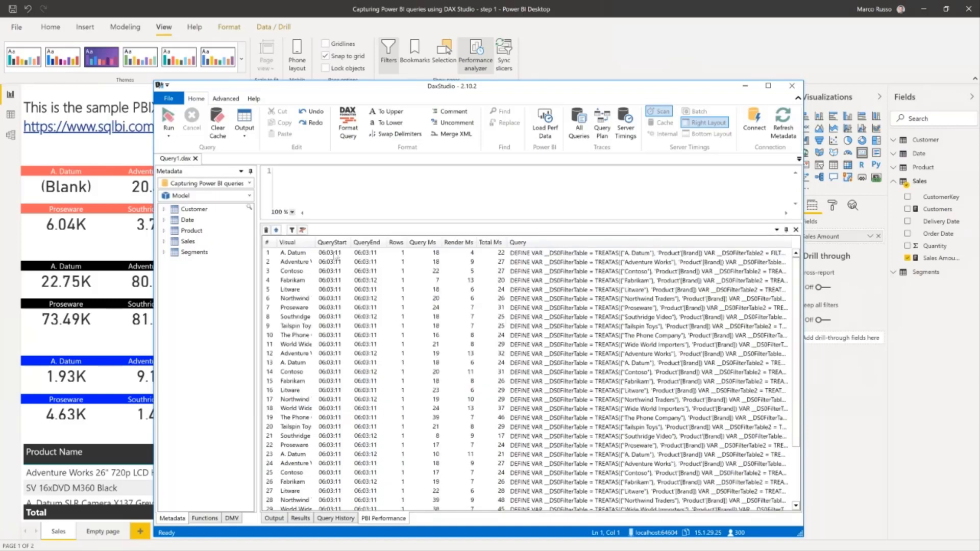
pyautogui.moveTo(316, 243); pyautogui.dragTo(351, 244)
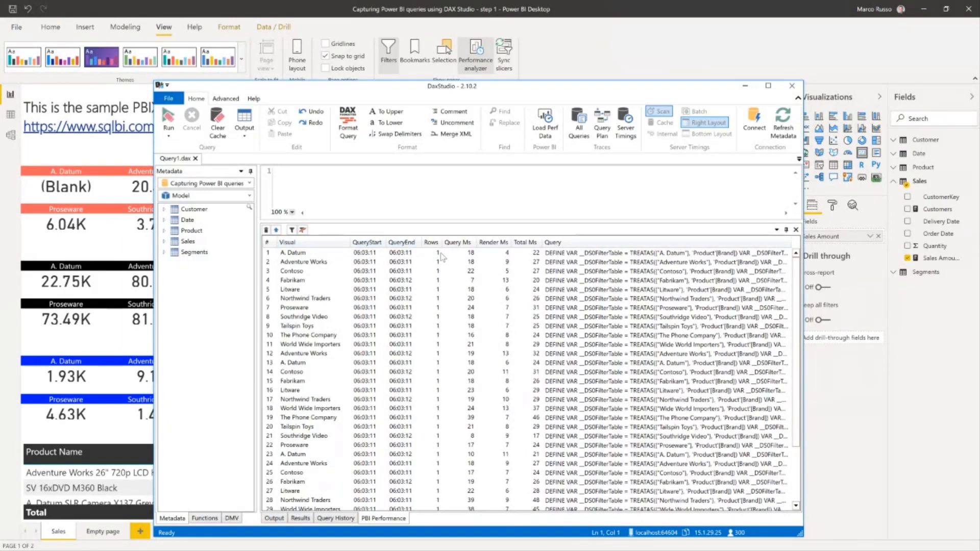
pyautogui.click(468, 254)
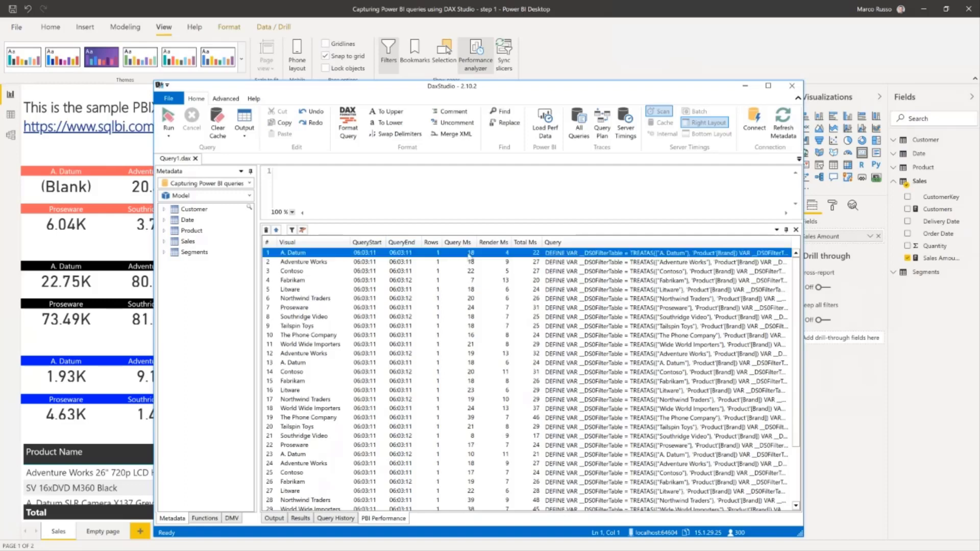
pyautogui.scroll(-3, 609, 410)
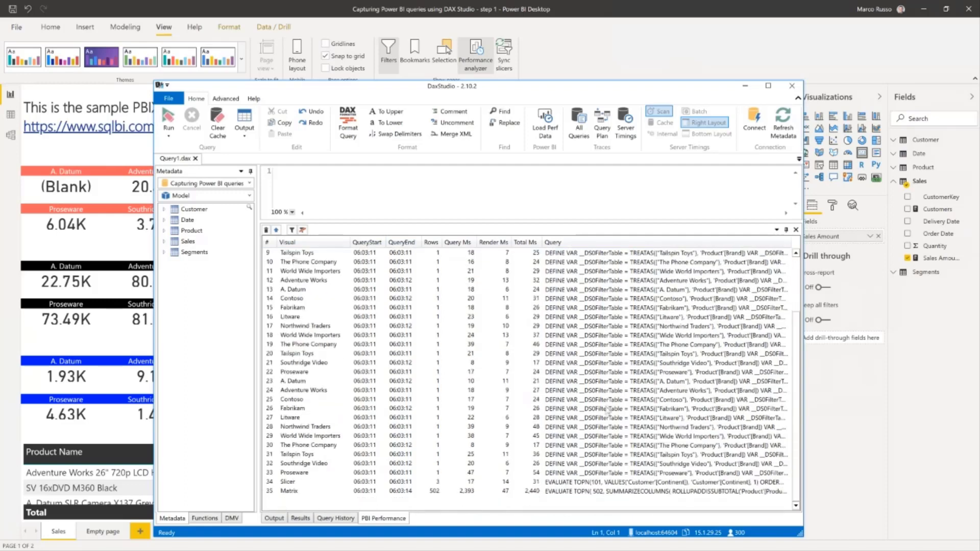
pyautogui.scroll(3, 489, 307)
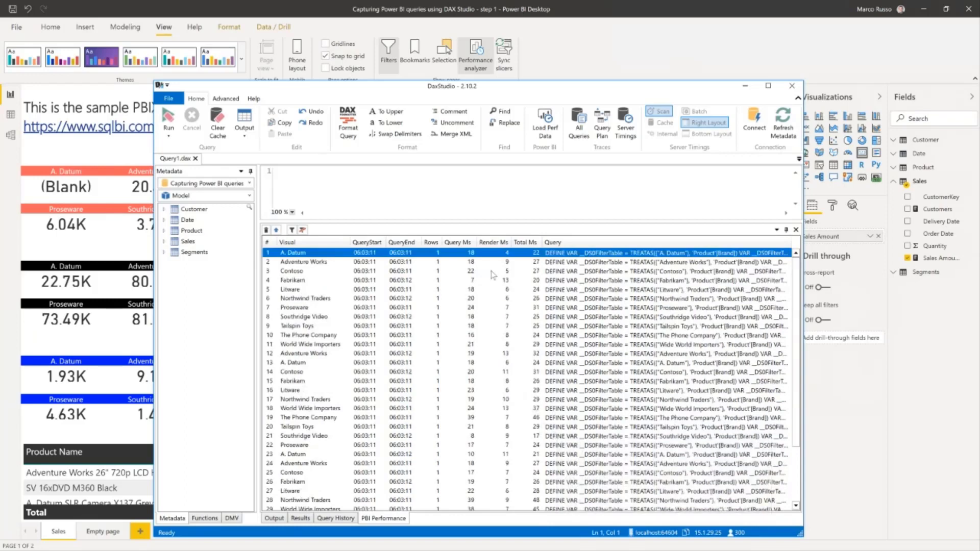
# Sort the performance data by Query Ms, Render Ms and finally Total Ms ascending, and enlarge the query editor.
pyautogui.click(460, 243)
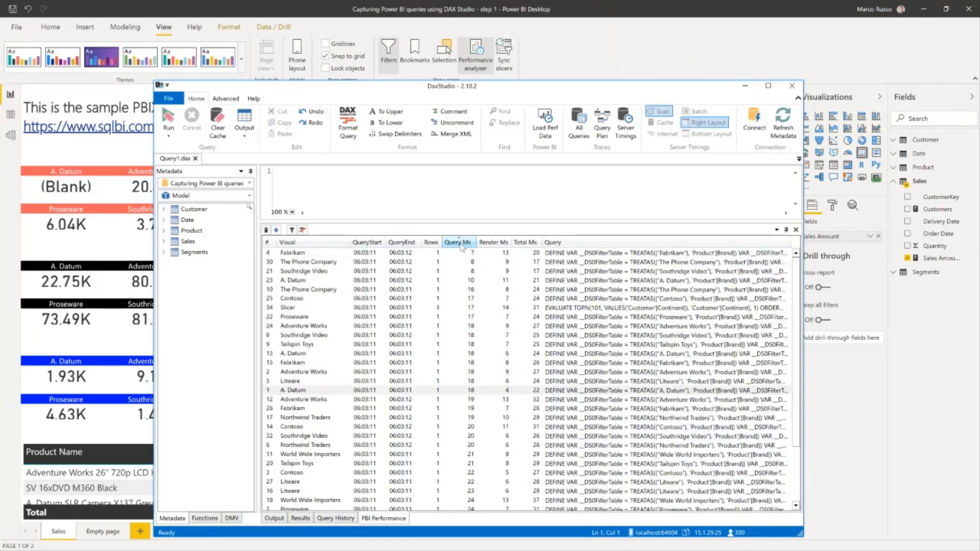
pyautogui.click(494, 243)
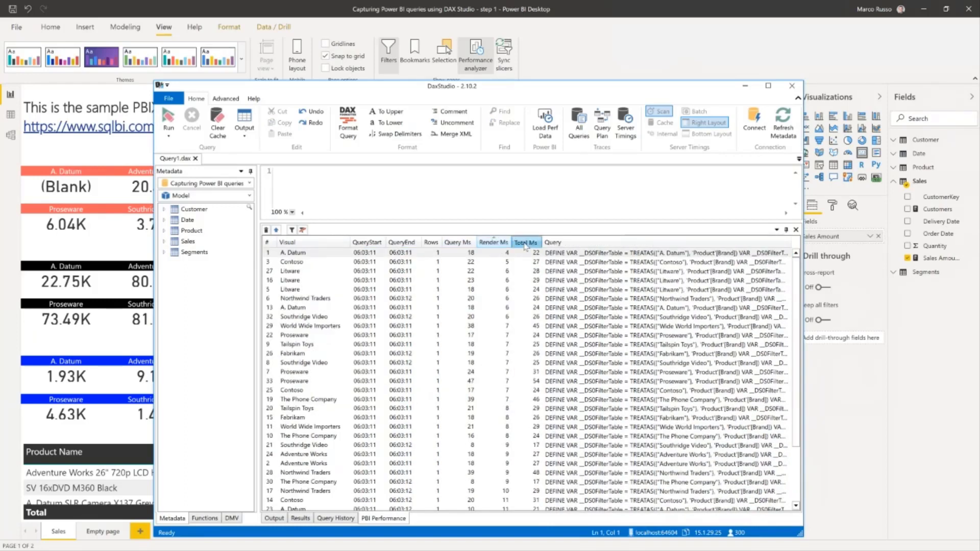
pyautogui.click(526, 244)
pyautogui.scroll(-2, 508, 319)
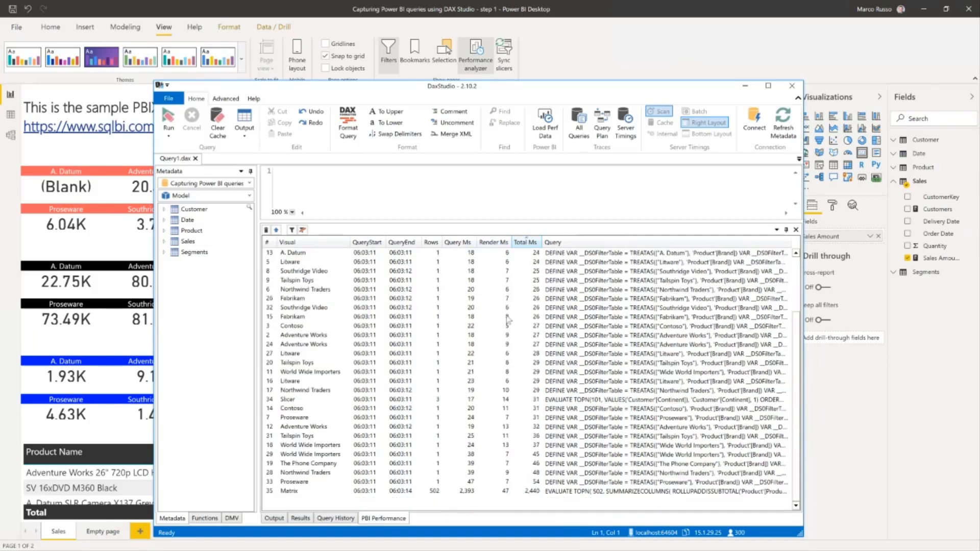
pyautogui.moveTo(585, 376)
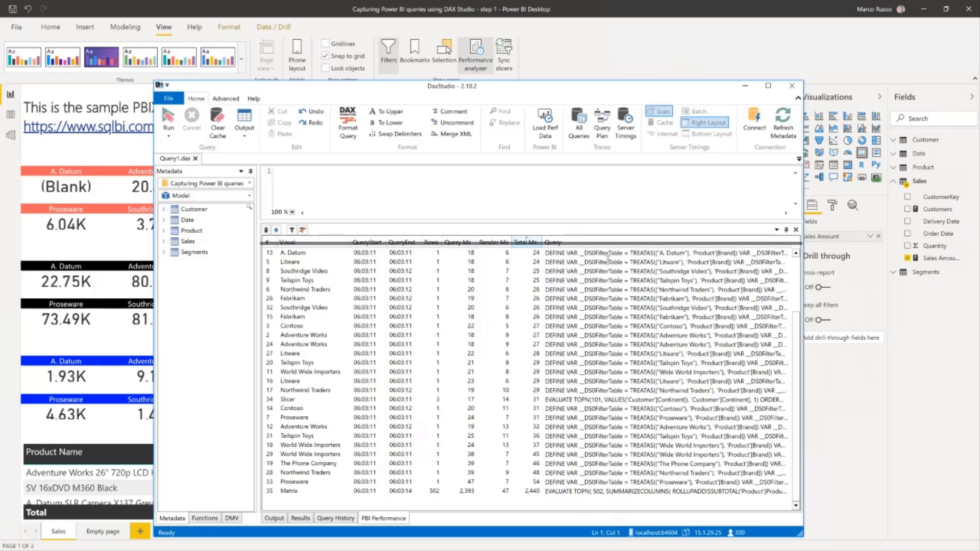
pyautogui.moveTo(609, 257); pyautogui.dragTo(607, 286)
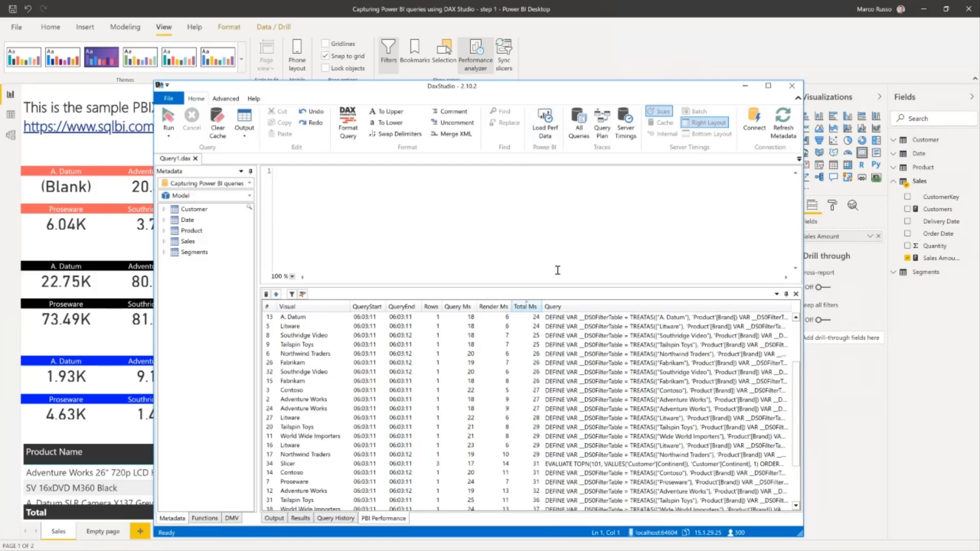
# Copy The Phone Company card's query from the Power BI Desktop Performance analyzer and paste it into the DAX Studio editor.
pyautogui.click(586, 18)
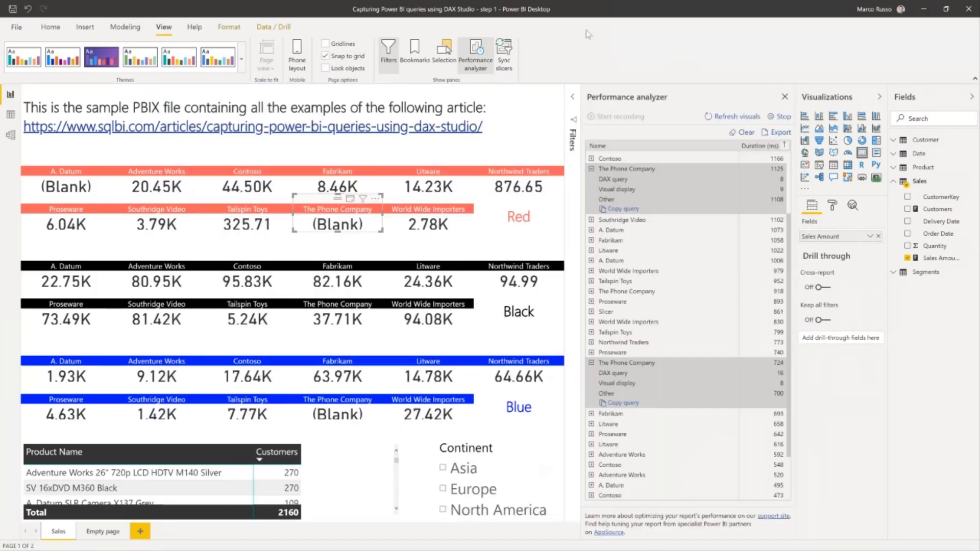
pyautogui.click(623, 210)
pyautogui.click(302, 450)
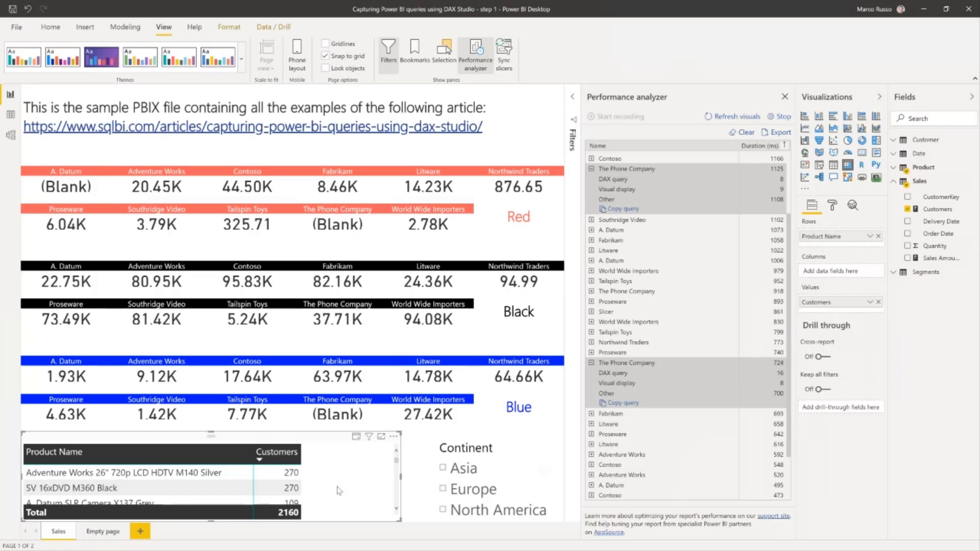
pyautogui.click(442, 209)
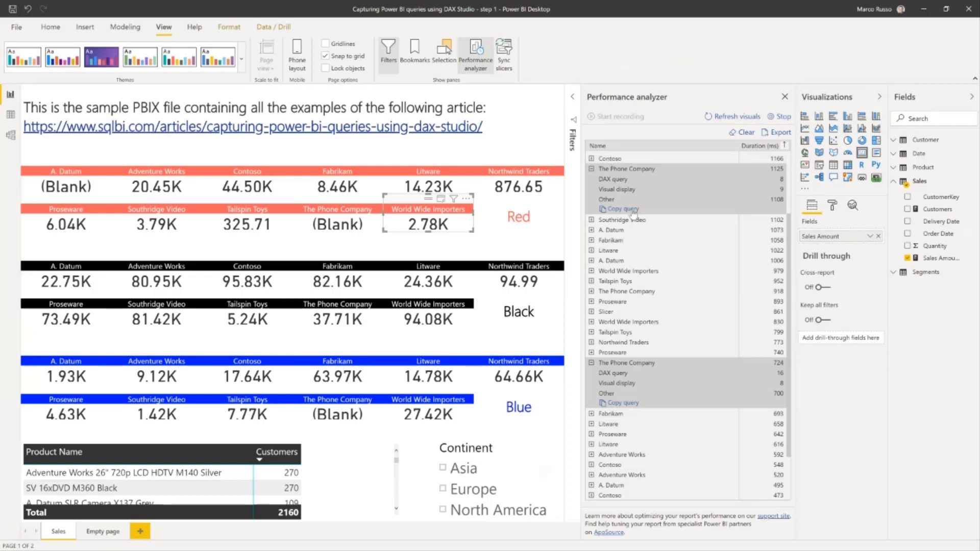
pyautogui.hotkey('alt', 'Tab')
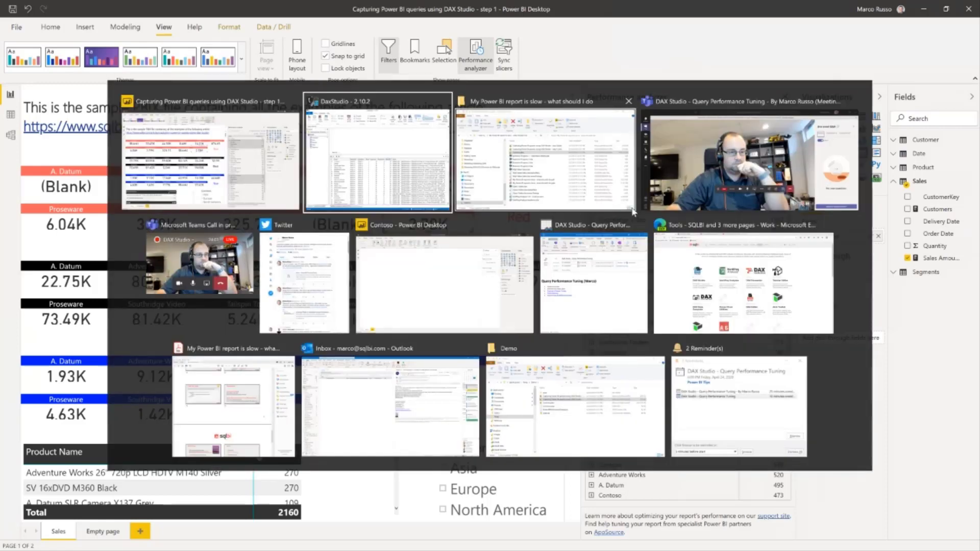
pyautogui.rightClick(475, 200)
pyautogui.click(500, 228)
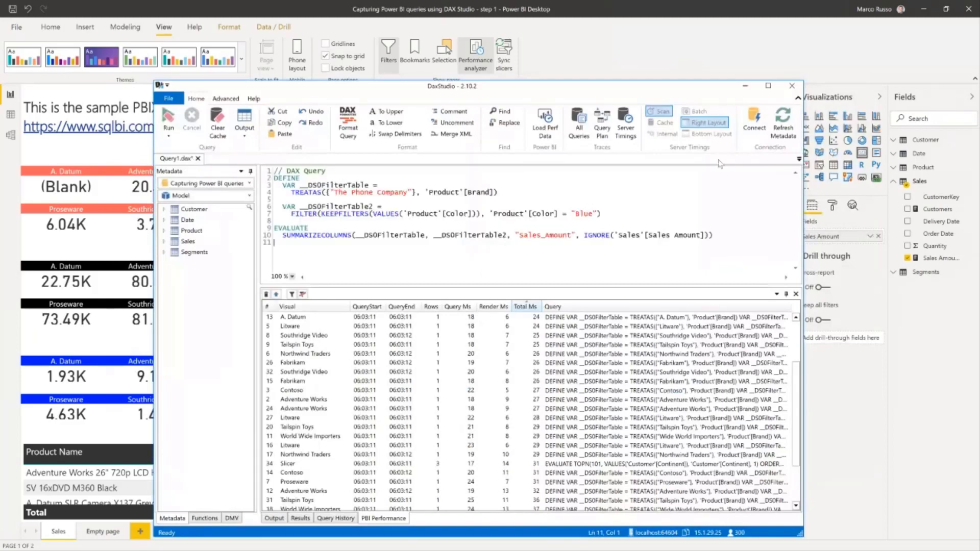
pyautogui.click(772, 86)
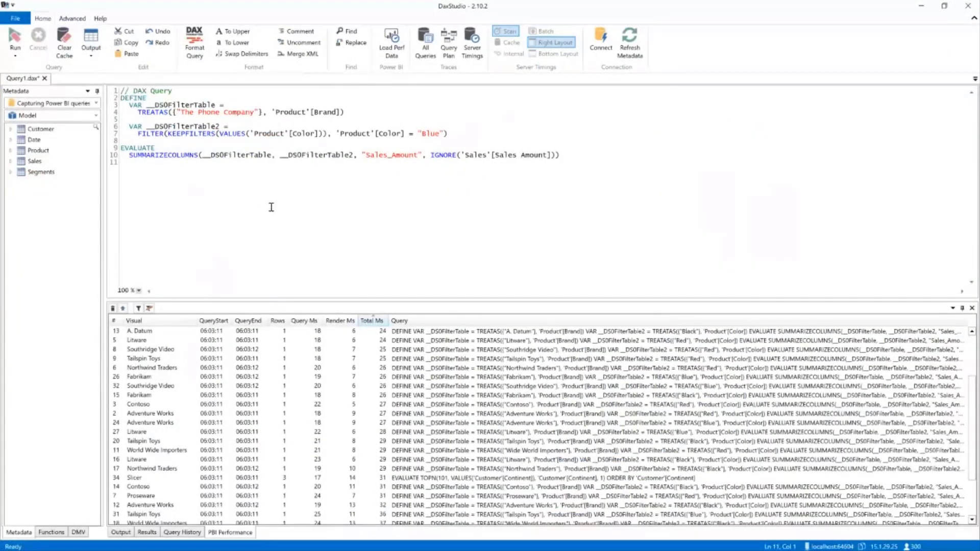
pyautogui.click(944, 6)
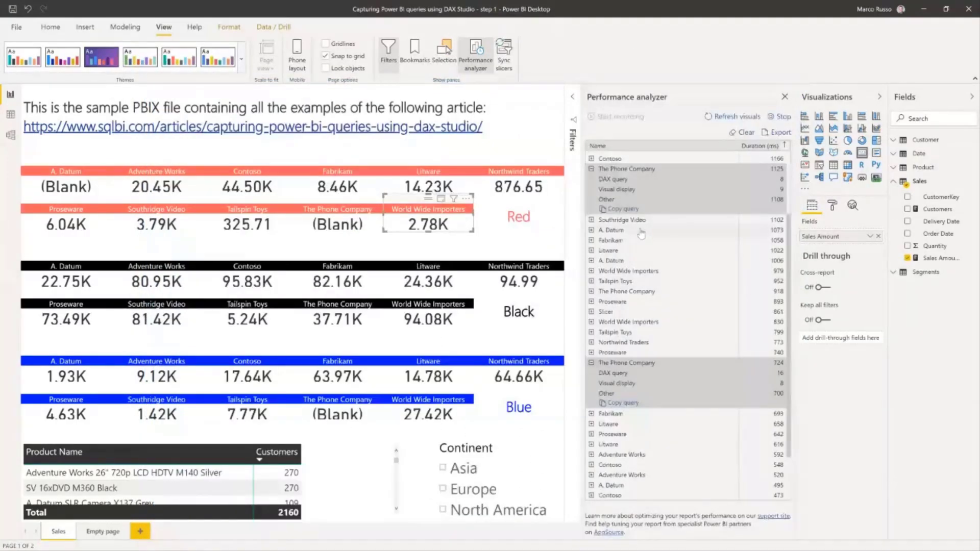
# Copy the Matrix visual's query from the Power BI Desktop Performance analyzer and replace the DAX Studio editor contents with it.
pyautogui.scroll(3, 643, 195)
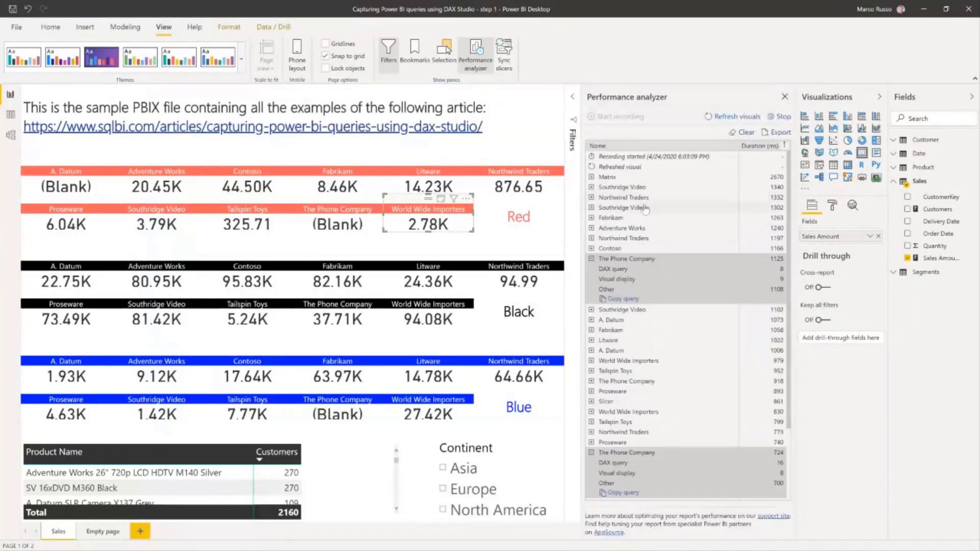
pyautogui.click(591, 176)
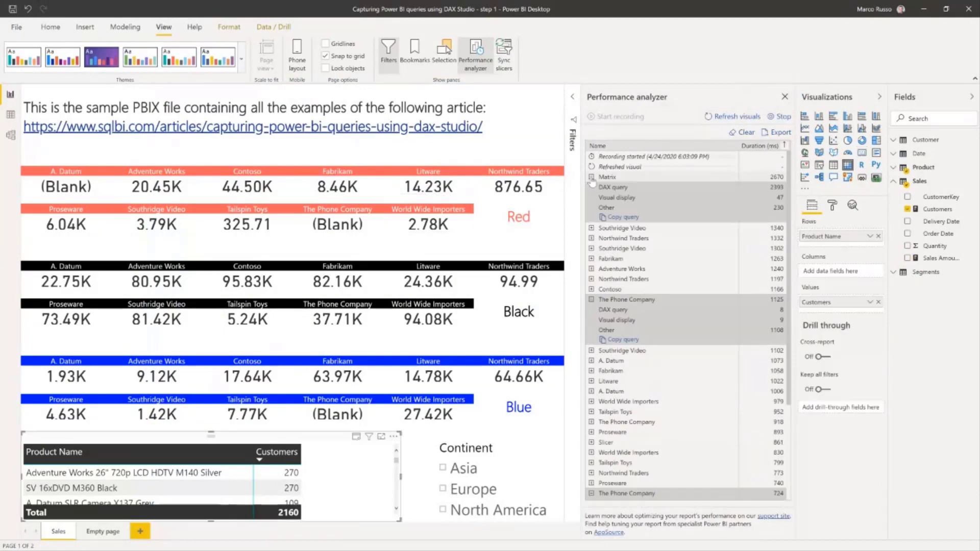
pyautogui.click(619, 218)
pyautogui.hotkey('alt', 'Tab')
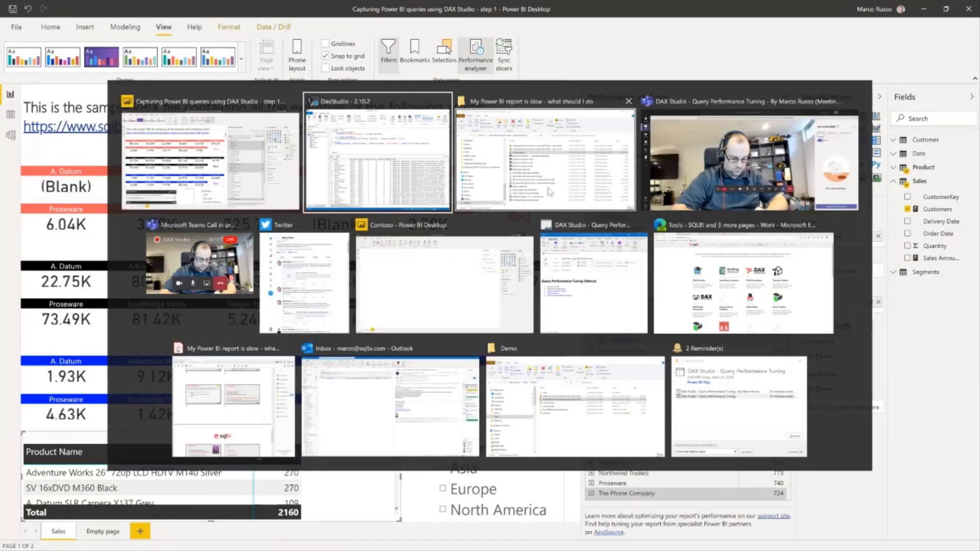
pyautogui.hotkey('ctrl', 'a')
pyautogui.hotkey('ctrl', 'v')
pyautogui.scroll(2, 467, 206)
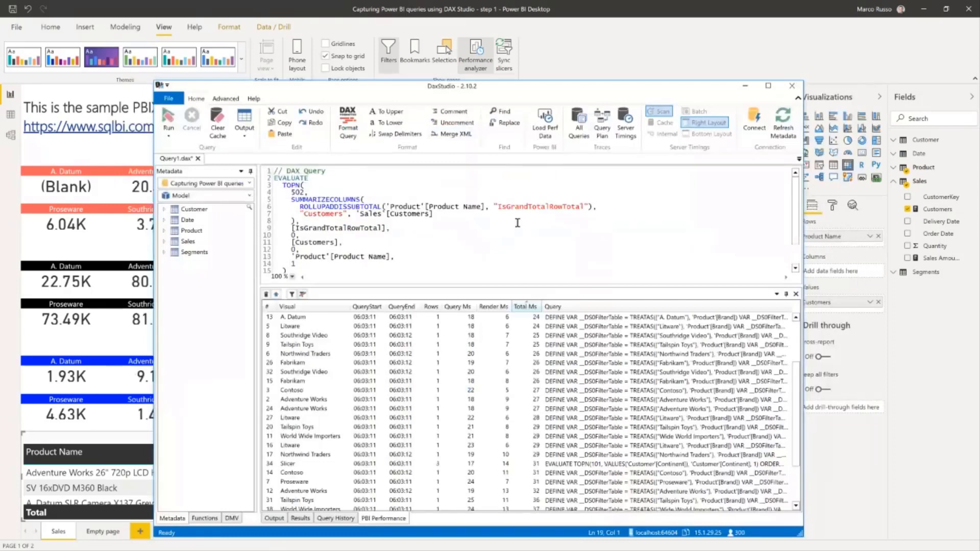
pyautogui.moveTo(453, 284); pyautogui.dragTo(452, 382)
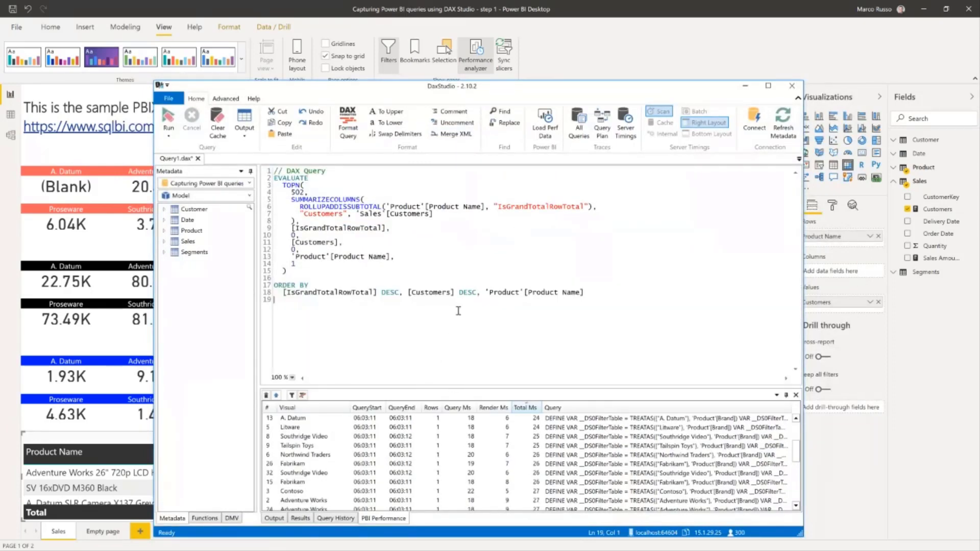
# Run the Matrix query and compare its results with the product matrix in the report.
pyautogui.click(168, 116)
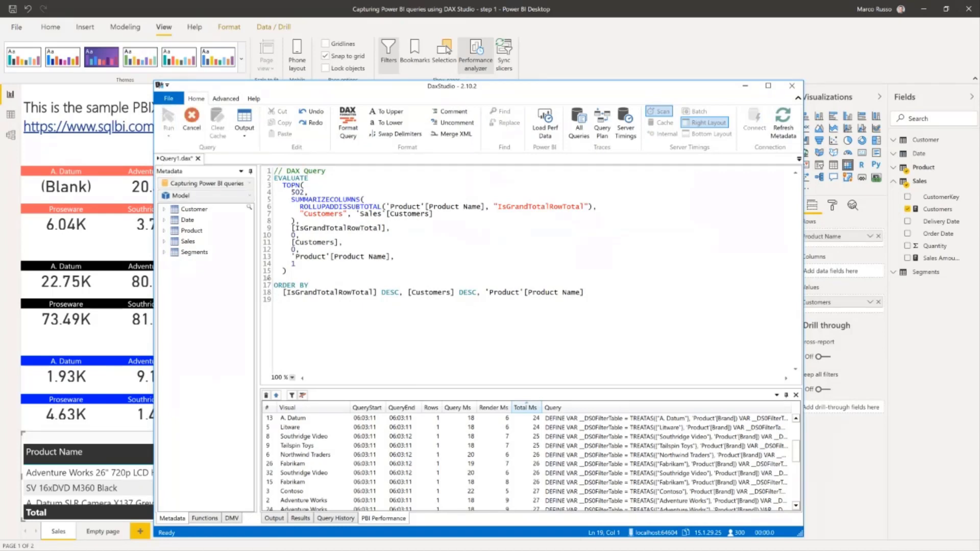
pyautogui.click(300, 518)
pyautogui.moveTo(401, 387); pyautogui.dragTo(418, 306)
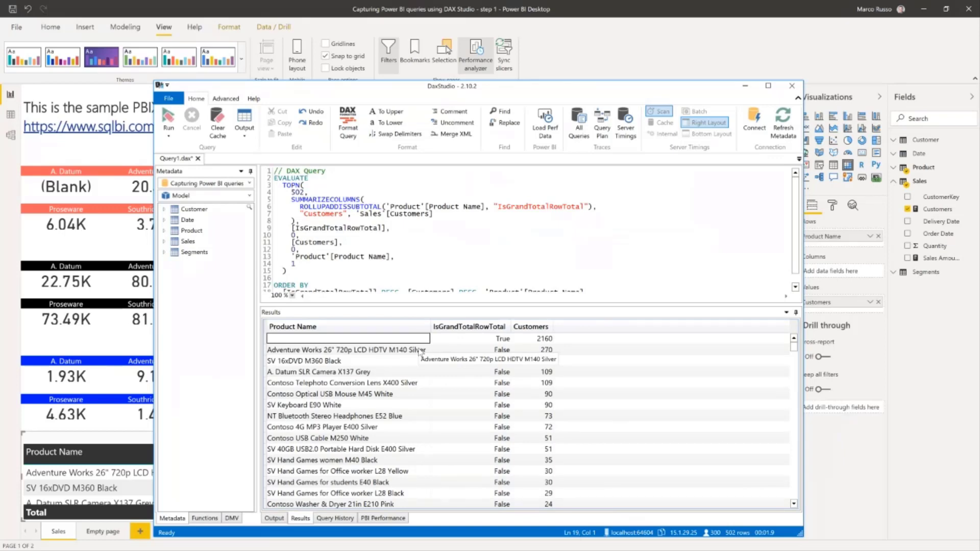
pyautogui.moveTo(372, 85); pyautogui.dragTo(502, 52)
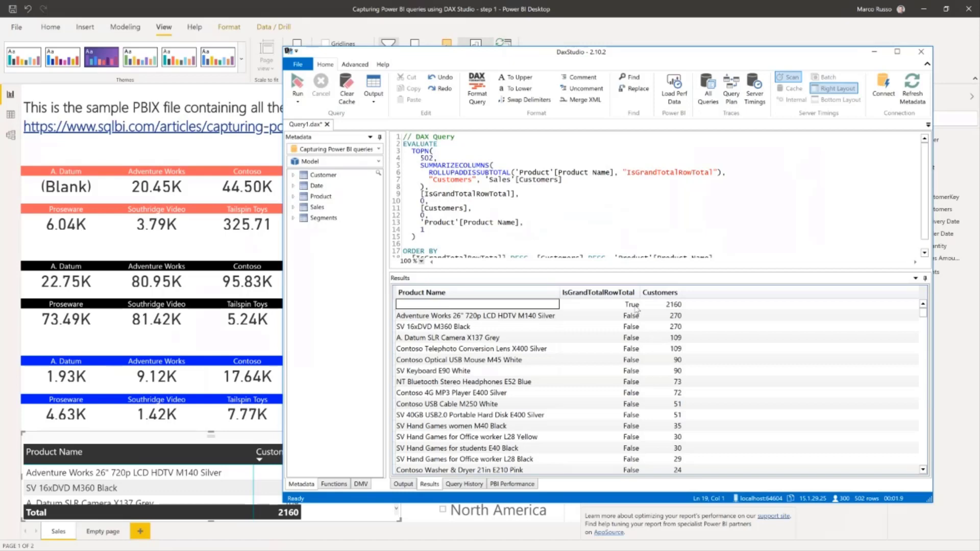
pyautogui.moveTo(647, 271); pyautogui.dragTo(635, 350)
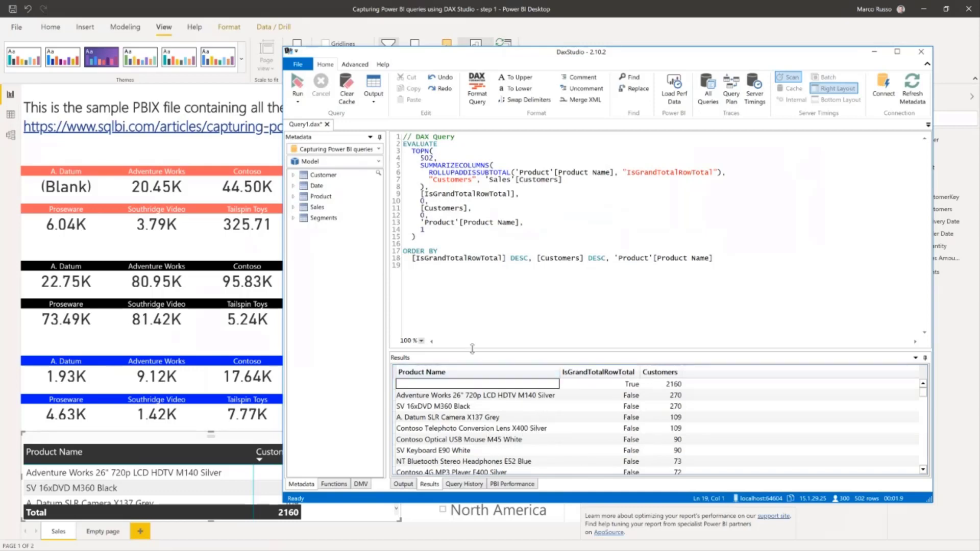
# Insert the Matrix query from the loaded PBI Performance data below the existing query in the editor.
pyautogui.click(516, 484)
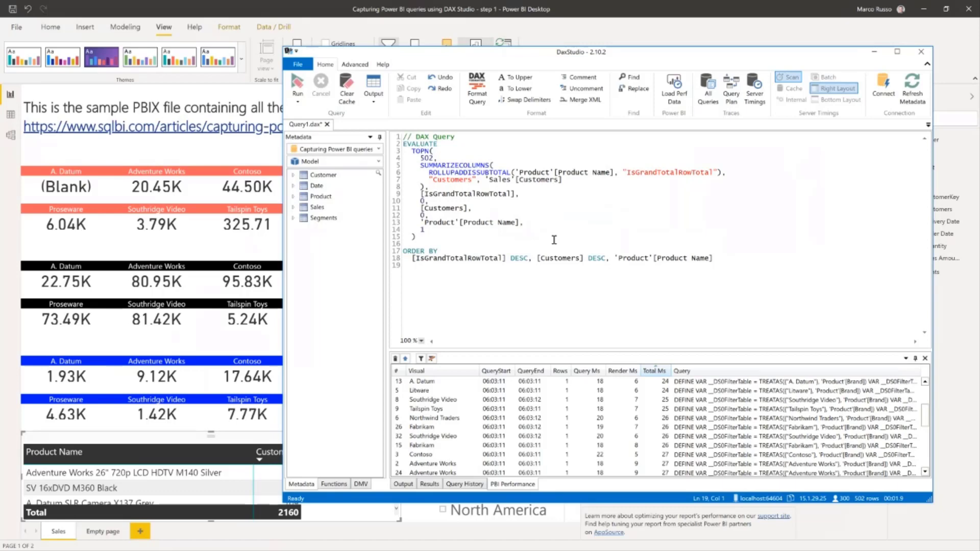
pyautogui.moveTo(618, 350); pyautogui.dragTo(619, 300)
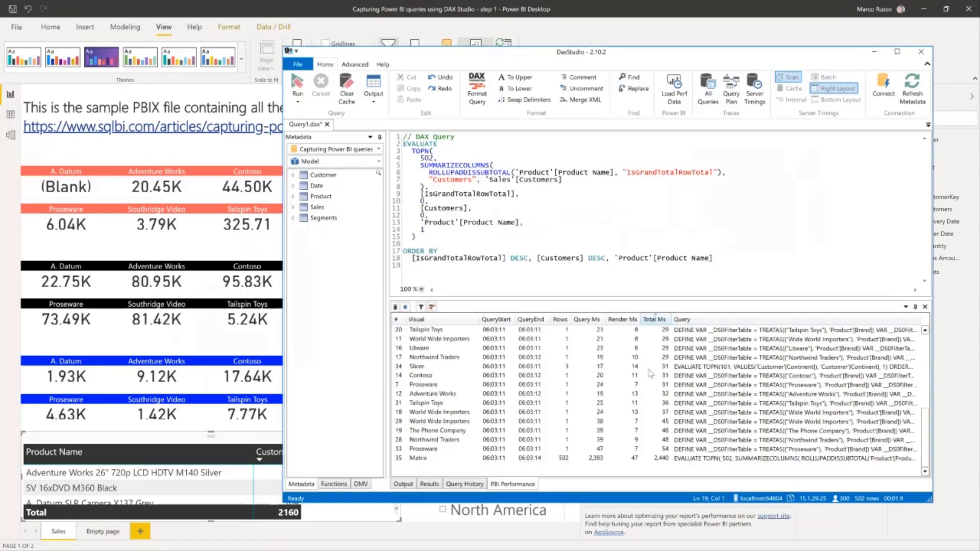
pyautogui.click(720, 458)
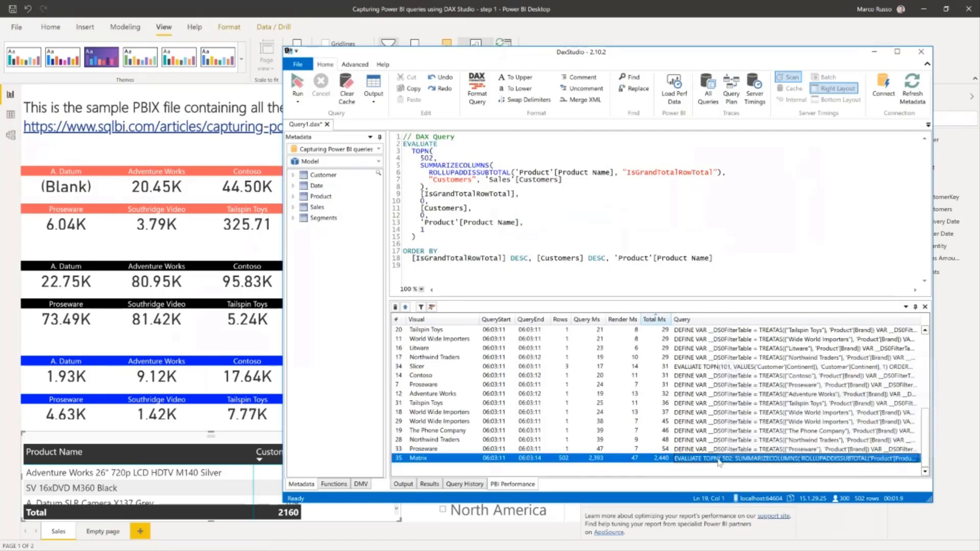
pyautogui.doubleClick(719, 458)
# Replace the whole editor contents with the Matrix query from the performance data and highlight its comment header.
pyautogui.click(583, 237)
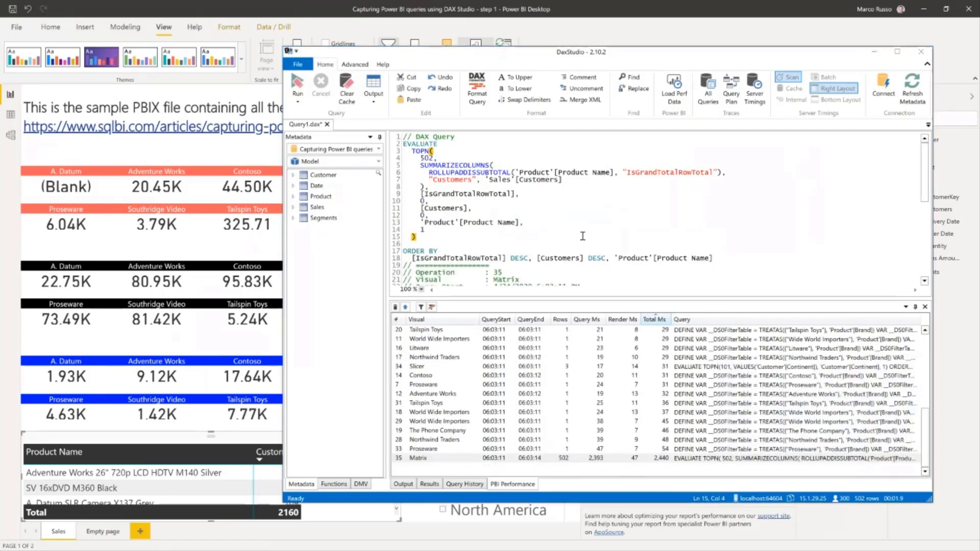
pyautogui.hotkey('ctrl', 'a')
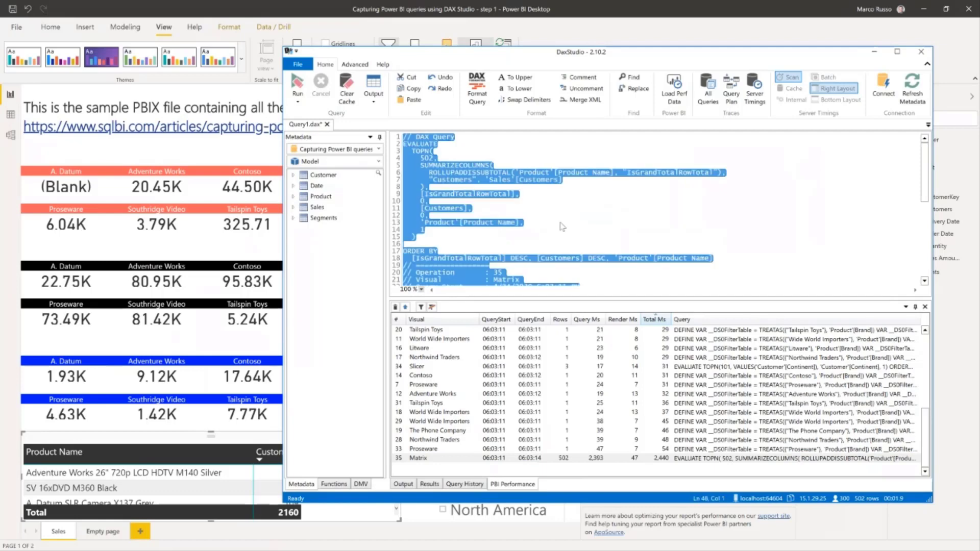
pyautogui.press('Delete')
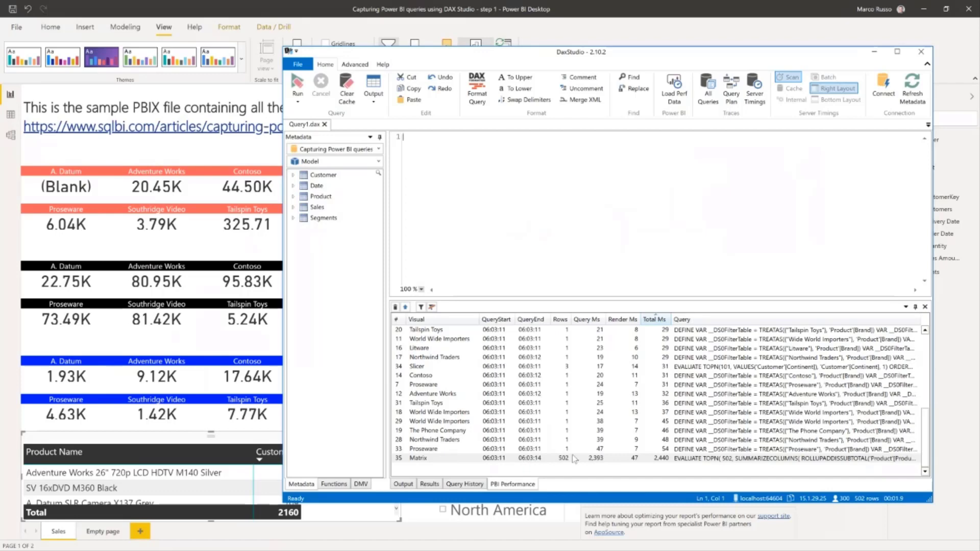
pyautogui.doubleClick(675, 459)
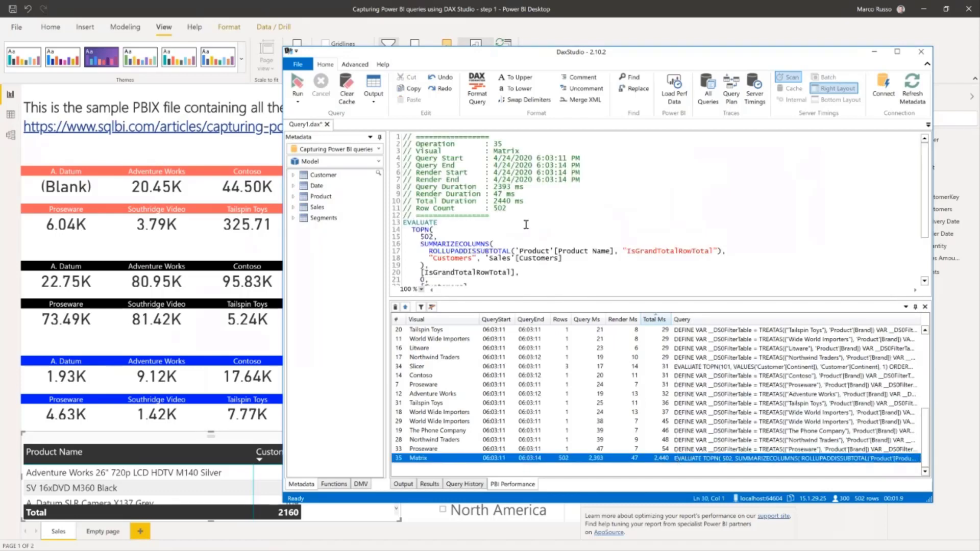
pyautogui.click(521, 219)
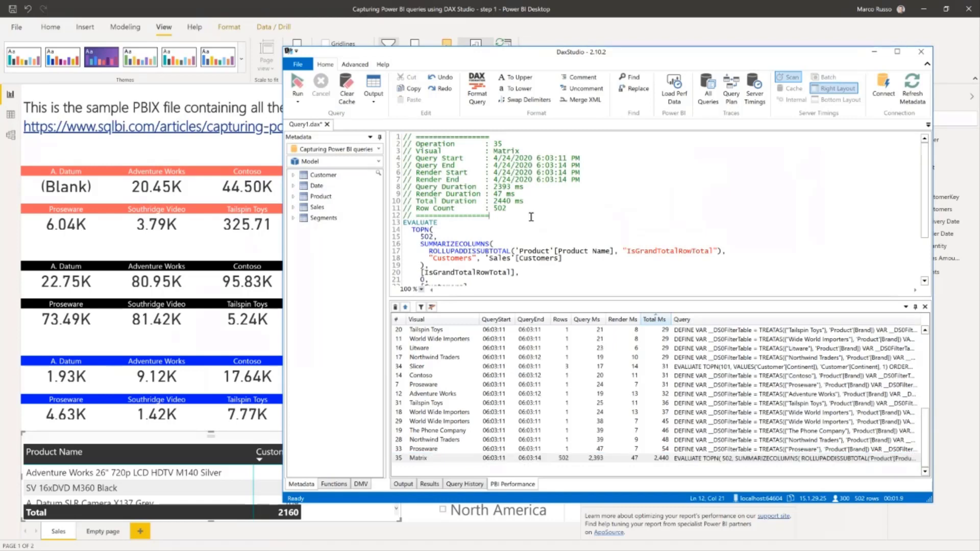
pyautogui.moveTo(405, 138); pyautogui.dragTo(516, 218)
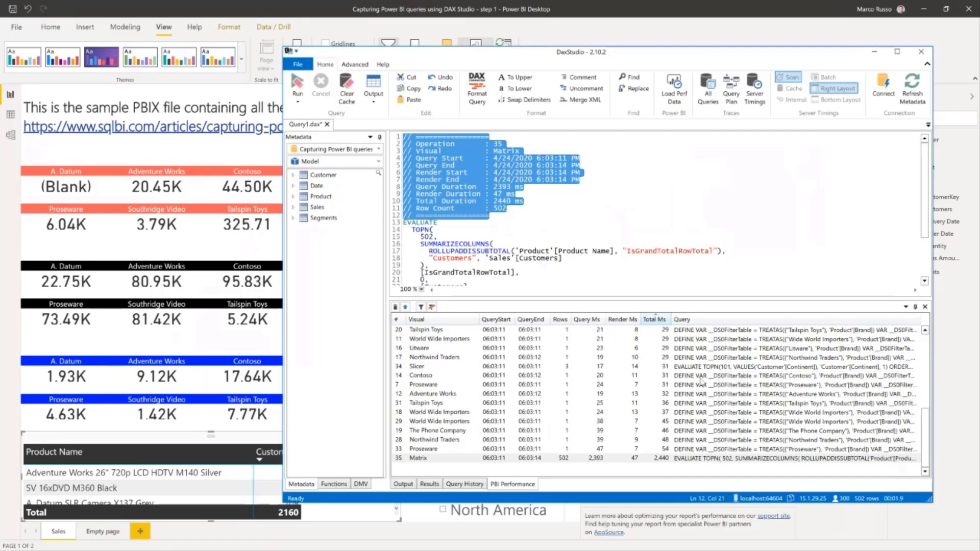
# Delete the comment header above EVALUATE and format the Matrix query.
pyautogui.scroll(-3, 638, 223)
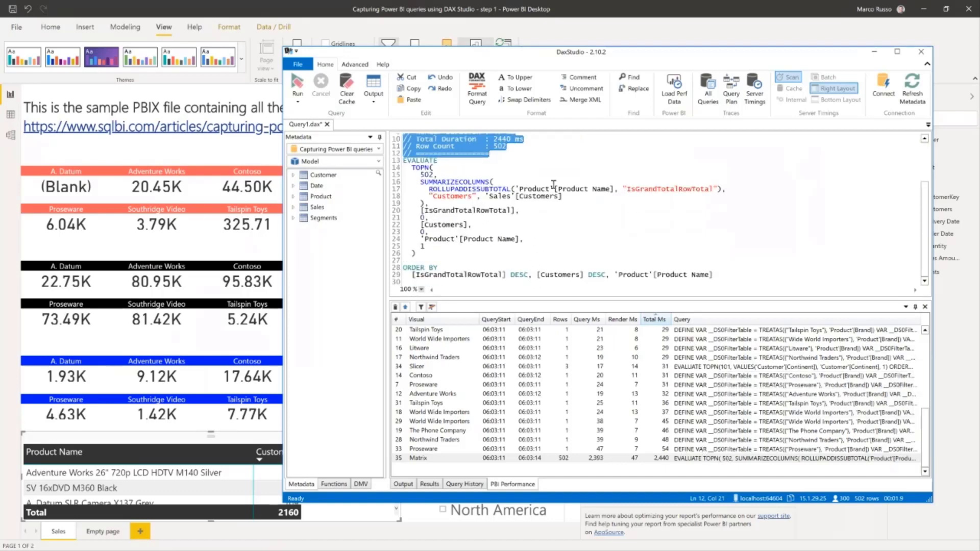
pyautogui.click(564, 239)
pyautogui.scroll(2, 484, 156)
pyautogui.scroll(1, 484, 146)
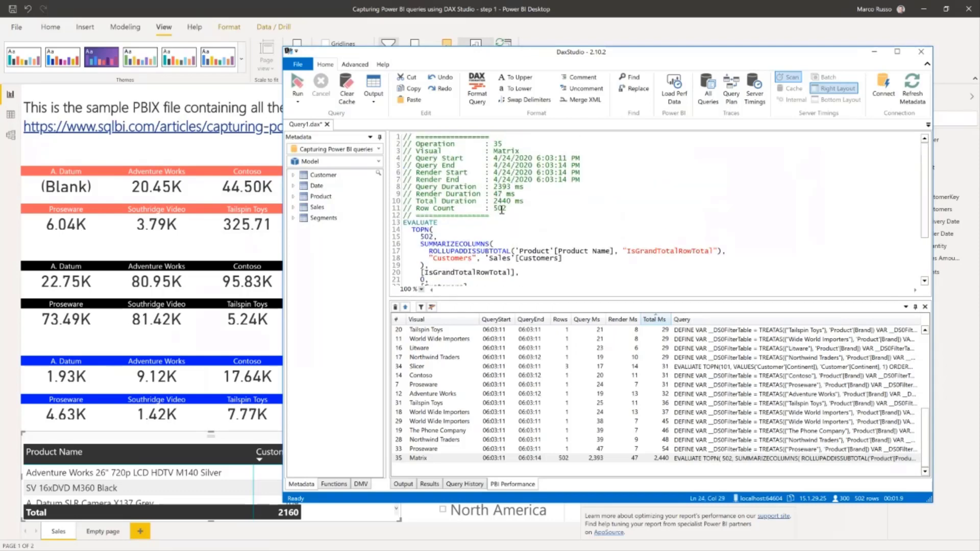
pyautogui.click(501, 215)
pyautogui.moveTo(493, 158); pyautogui.dragTo(581, 179)
pyautogui.click(512, 215)
pyautogui.hotkey('ctrl', 'shift', 'Home')
pyautogui.press('Delete')
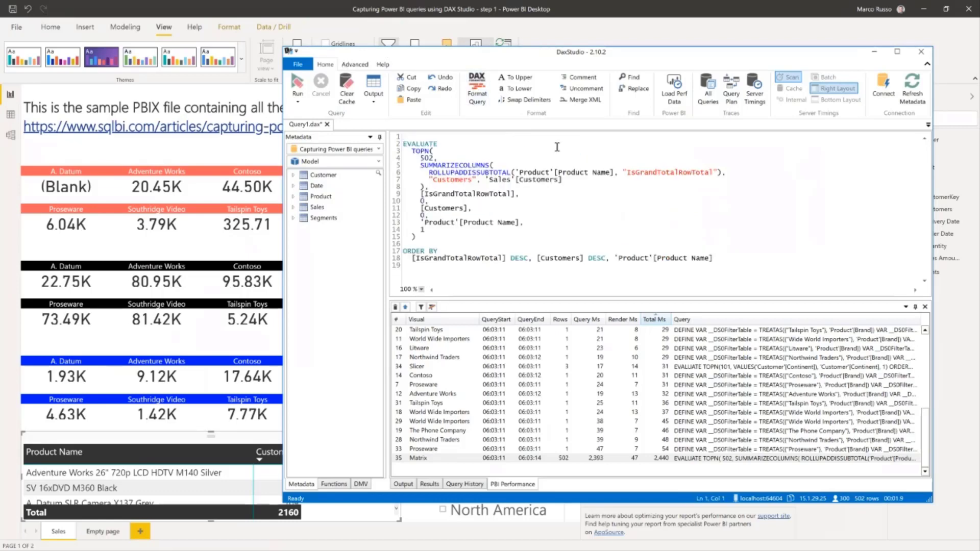
pyautogui.press('F6')
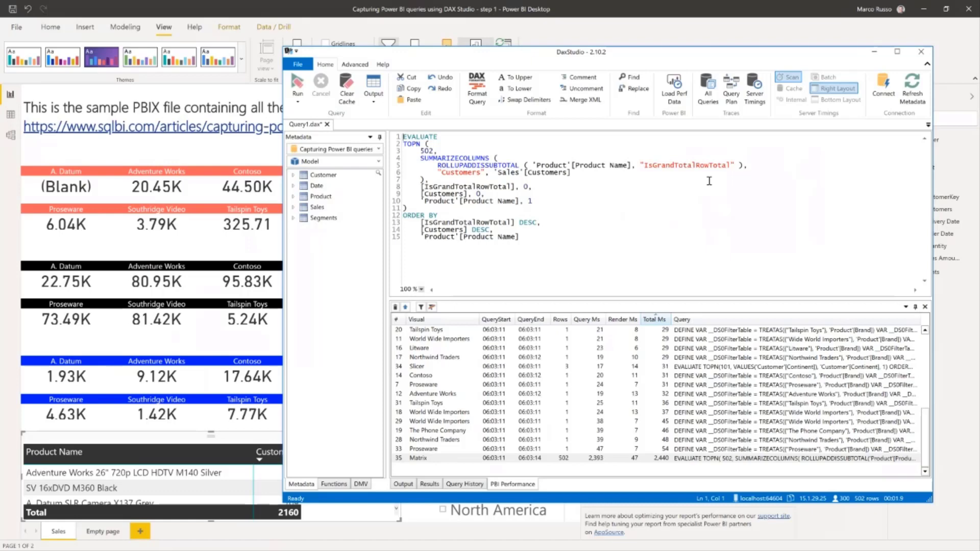
# Start the All Queries trace in DAX Studio and filter the Continent slicer to Europe in the Power BI Desktop report.
pyautogui.click(707, 90)
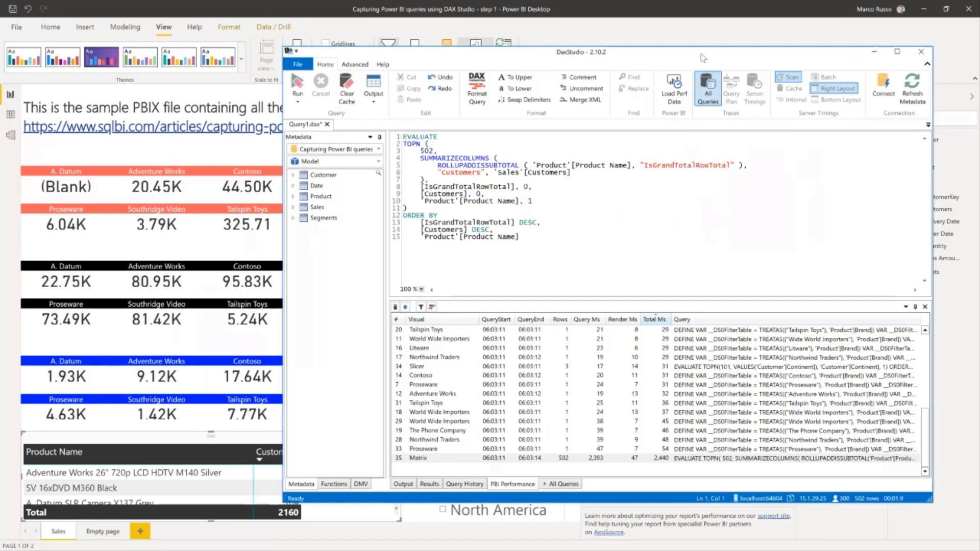
pyautogui.moveTo(703, 58); pyautogui.dragTo(714, 77)
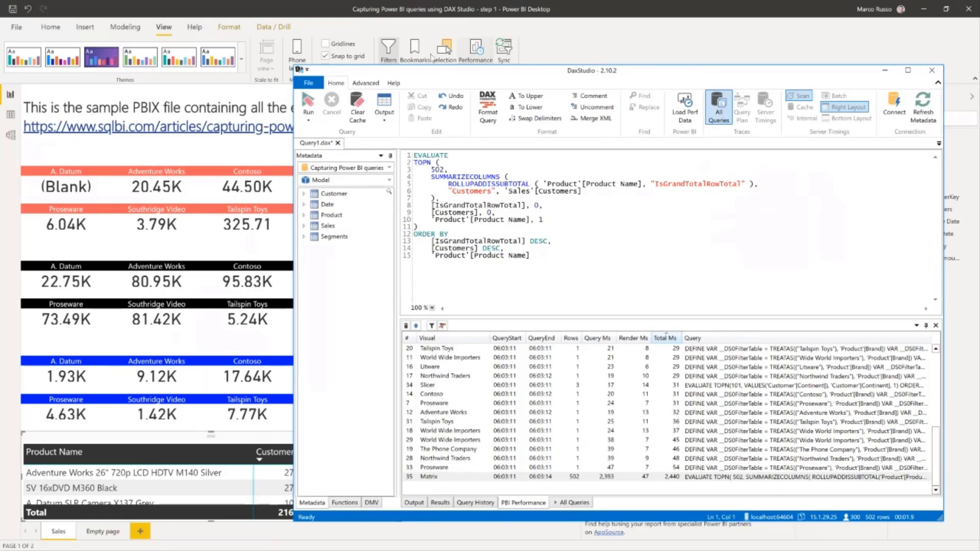
pyautogui.click(480, 52)
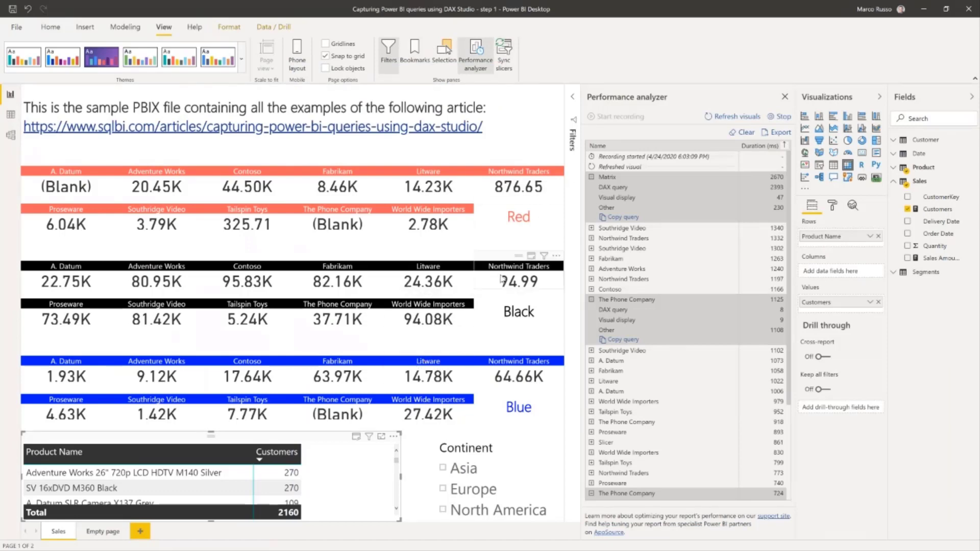
pyautogui.click(444, 491)
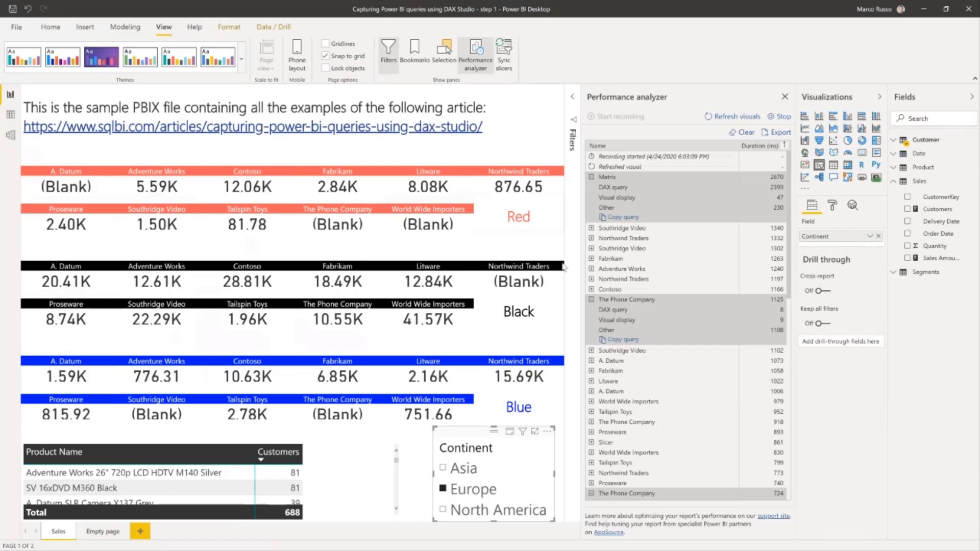
pyautogui.scroll(-10, 664, 347)
pyautogui.scroll(6, 669, 383)
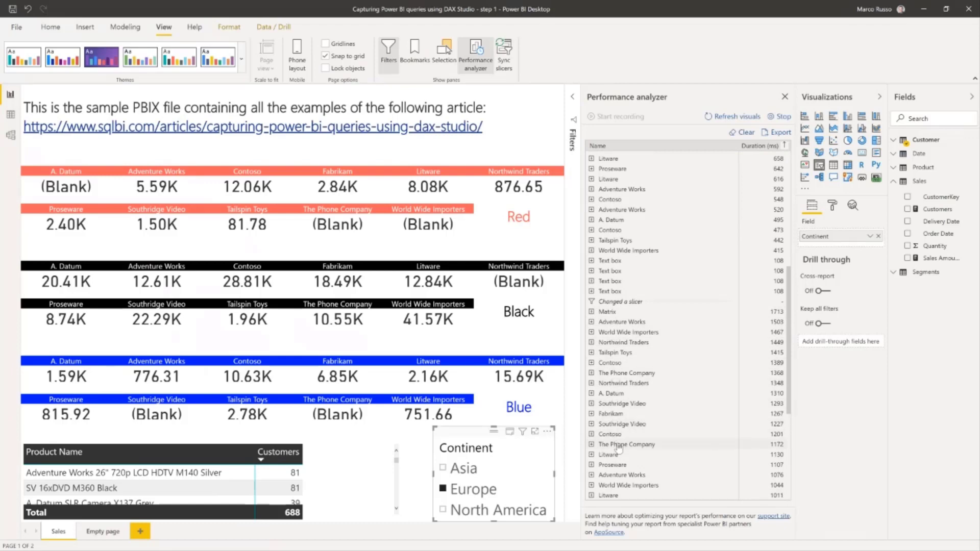
# Show the captured All Queries list in DAX Studio, enlarging its pane and widening the User and Database columns.
pyautogui.hotkey('alt', 'Tab')
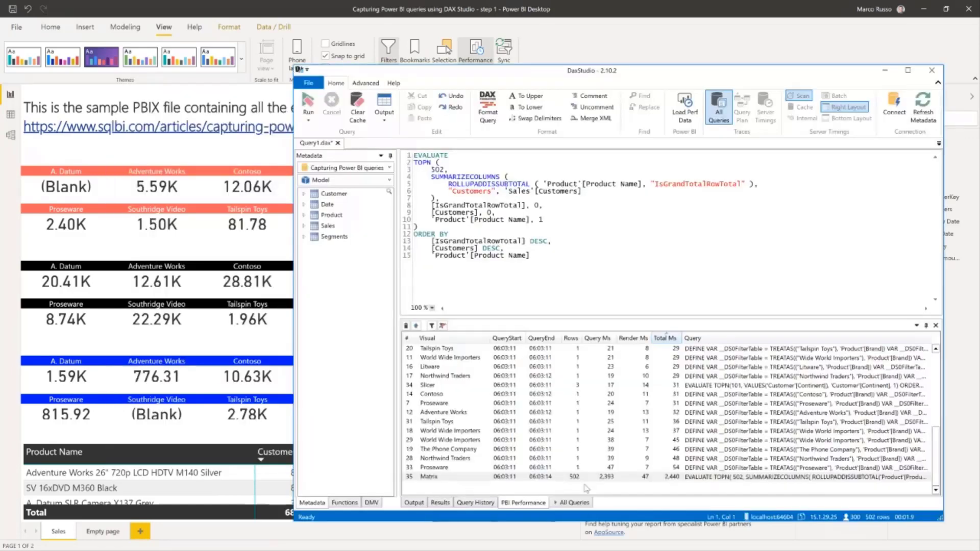
pyautogui.click(573, 503)
pyautogui.moveTo(577, 325); pyautogui.dragTo(577, 217)
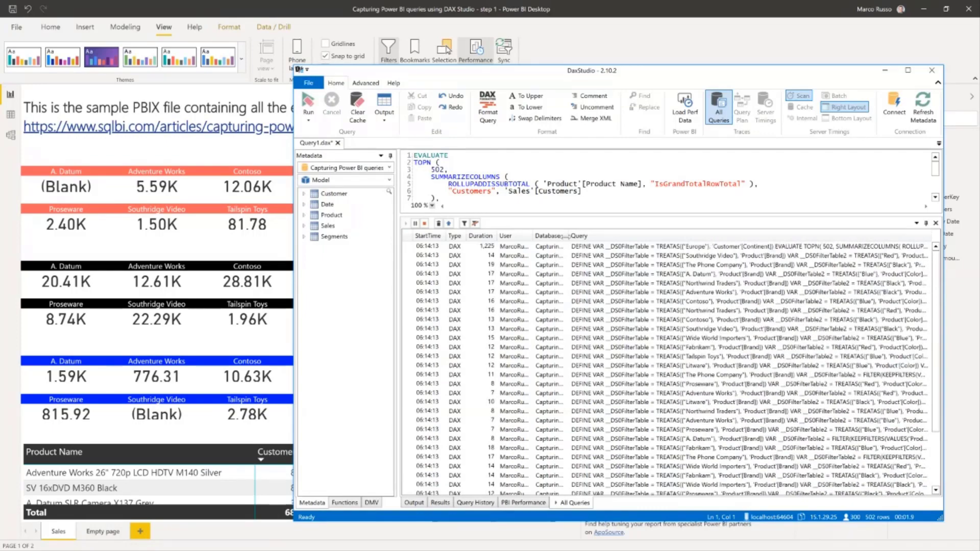
pyautogui.moveTo(567, 238)
pyautogui.mouseDown()
pyautogui.moveTo(591, 238)
pyautogui.moveTo(556, 238)
pyautogui.mouseUp()
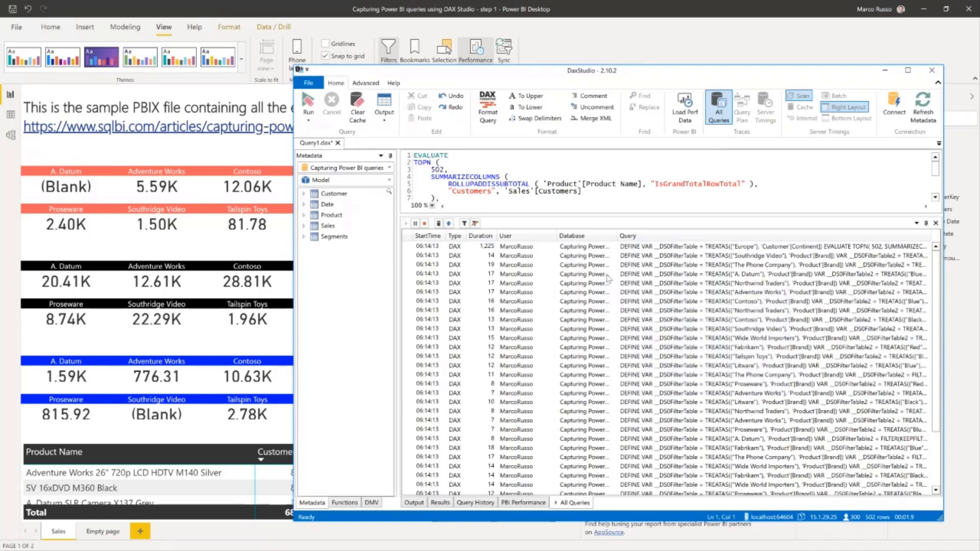
pyautogui.moveTo(616, 236); pyautogui.dragTo(633, 236)
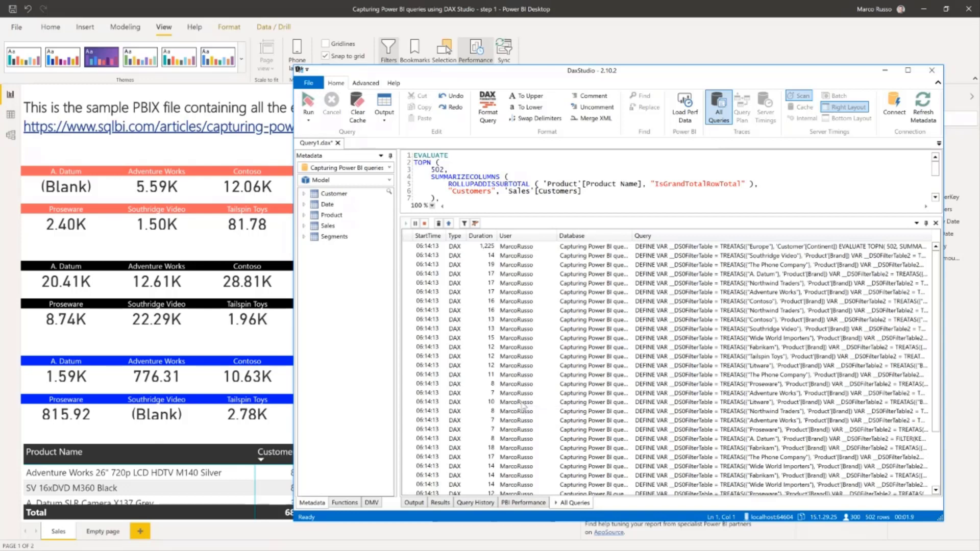
# Stop the All Queries trace, enlarge the query editor pane and zoom its text to 129%.
pyautogui.click(725, 109)
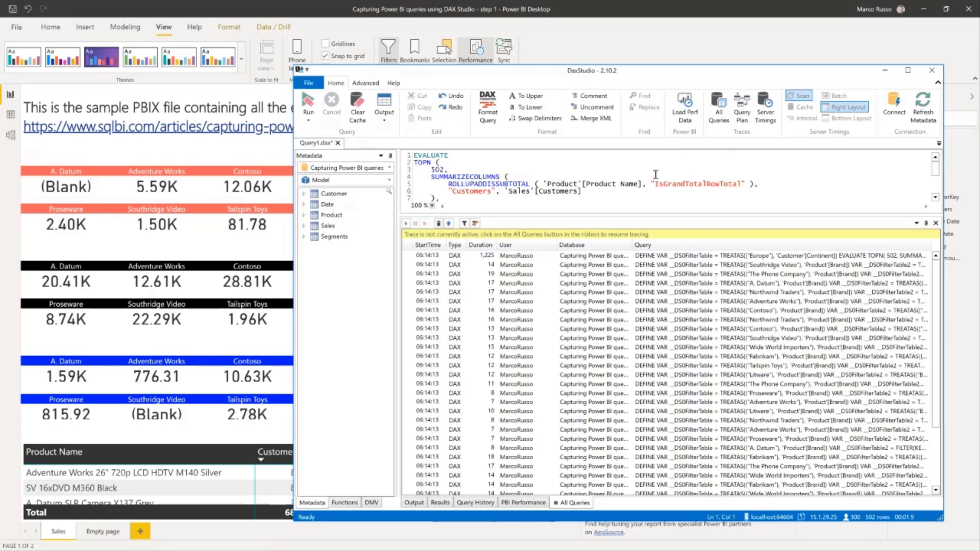
pyautogui.moveTo(561, 215); pyautogui.dragTo(567, 403)
pyautogui.click(593, 260)
pyautogui.scroll(3, 602, 301)
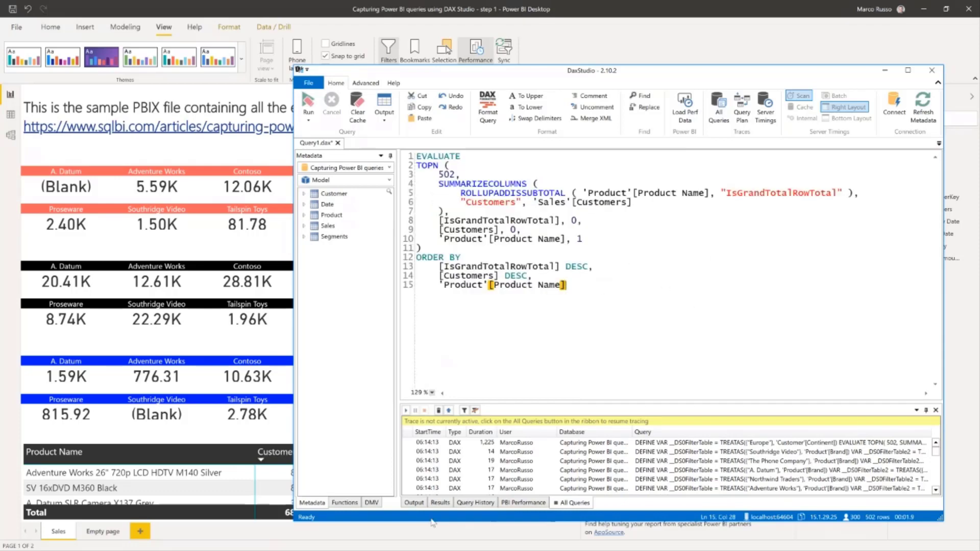
# Enlarge the results pane, review the Matrix query's result rows and check the output log.
pyautogui.click(448, 503)
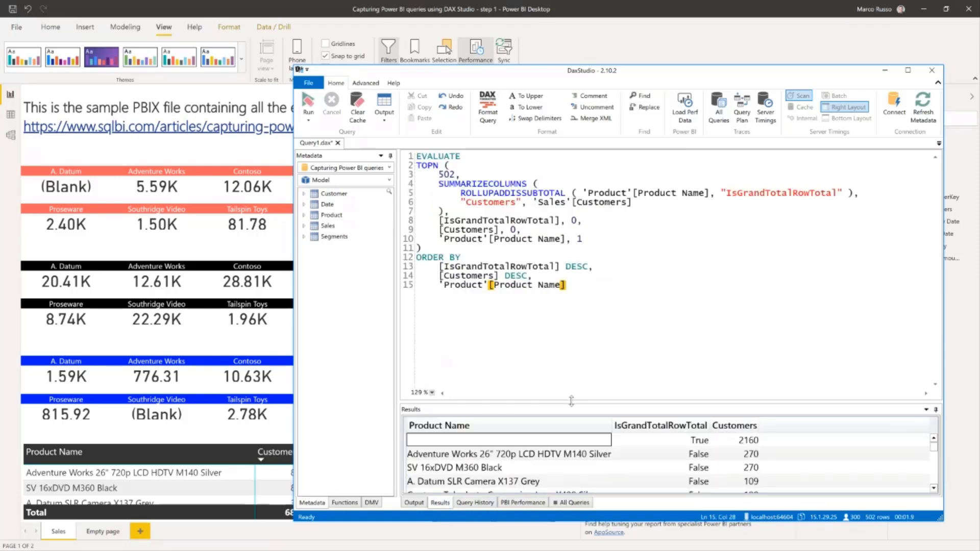
pyautogui.moveTo(571, 402); pyautogui.dragTo(571, 312)
pyautogui.scroll(-15, 732, 440)
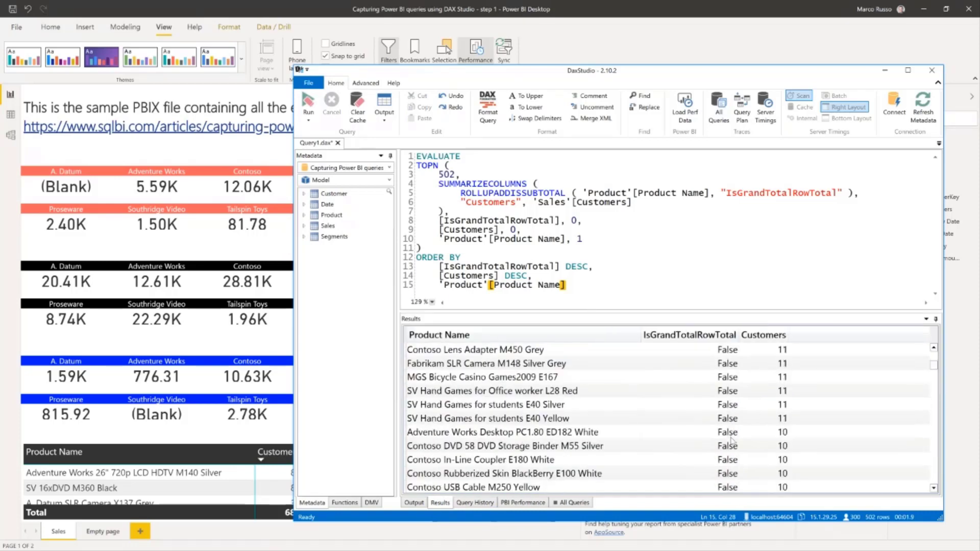
pyautogui.click(414, 502)
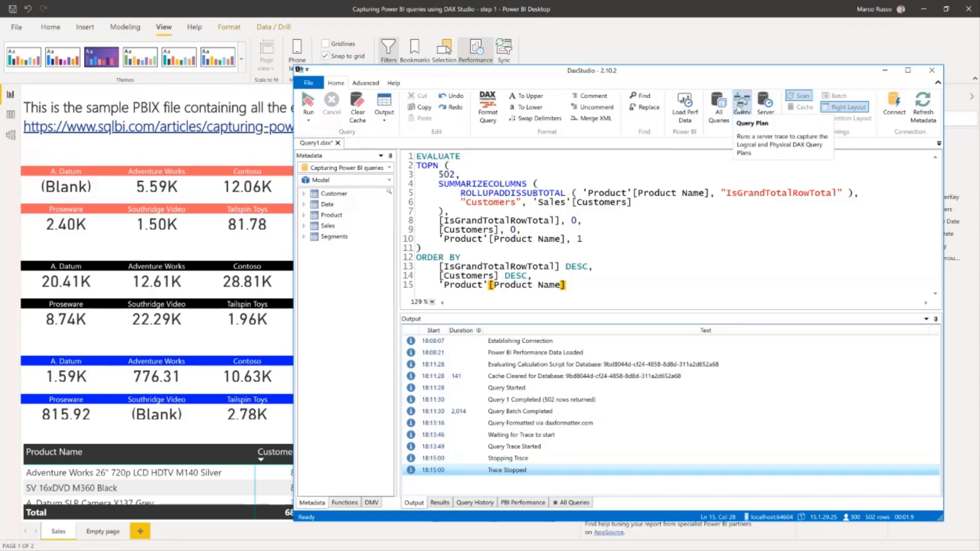
# Start the Query Plan and Server Timings traces and show their empty result panes.
pyautogui.click(742, 107)
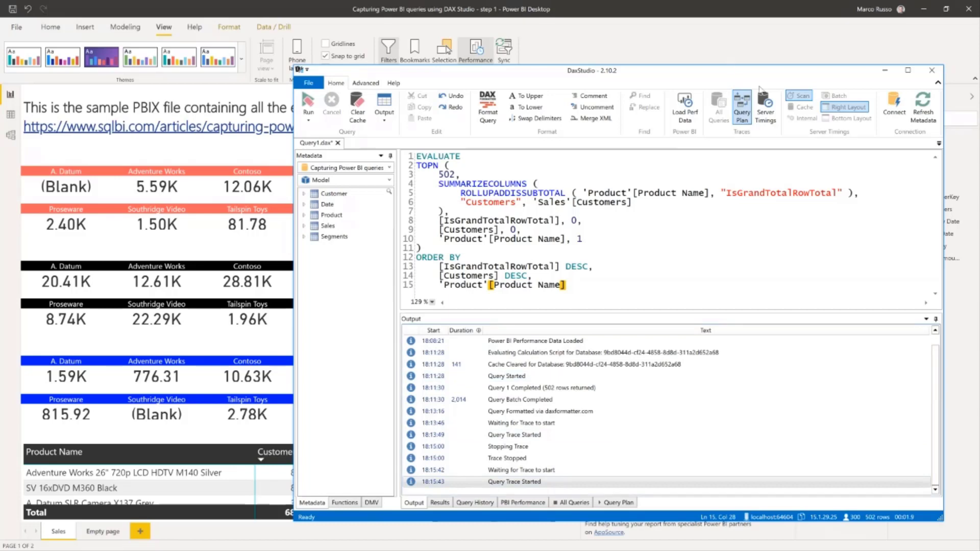
pyautogui.click(766, 112)
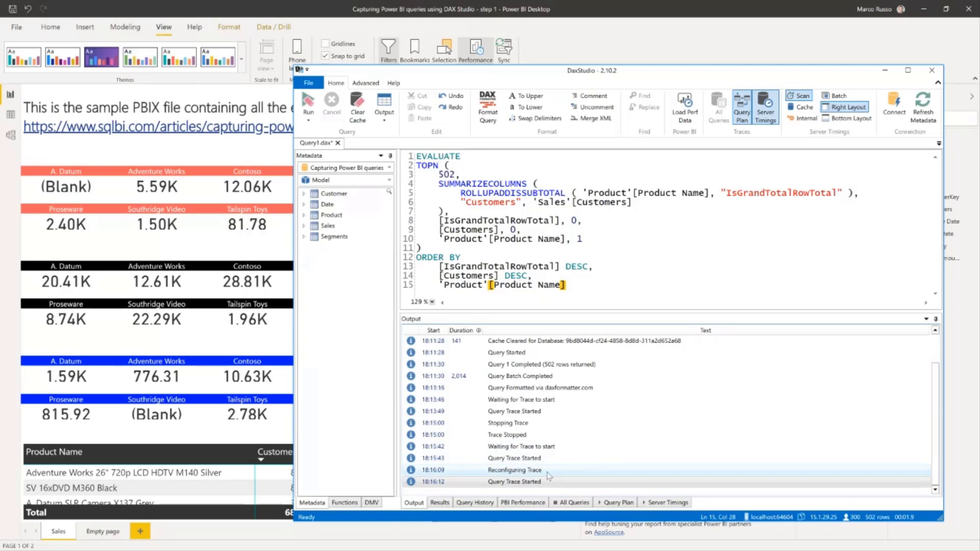
pyautogui.click(619, 504)
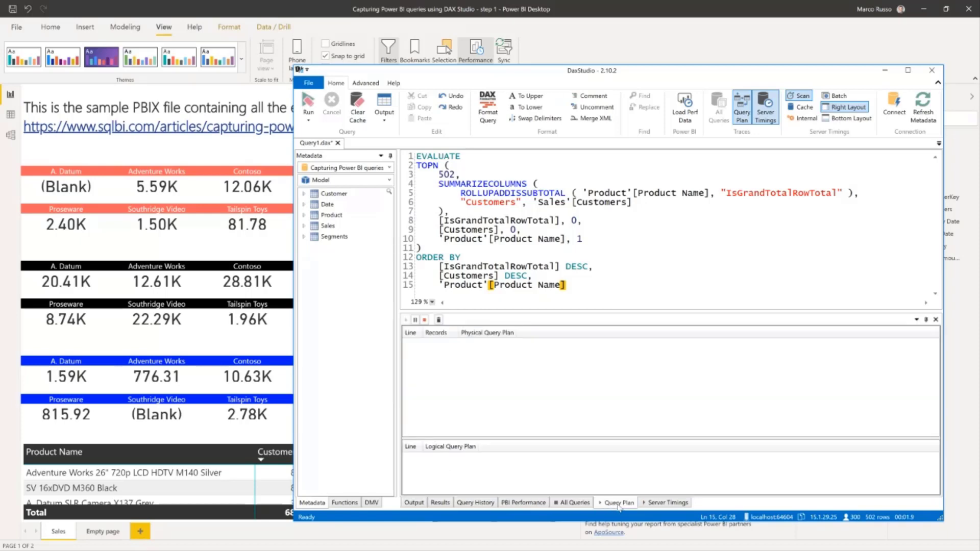
pyautogui.click(663, 504)
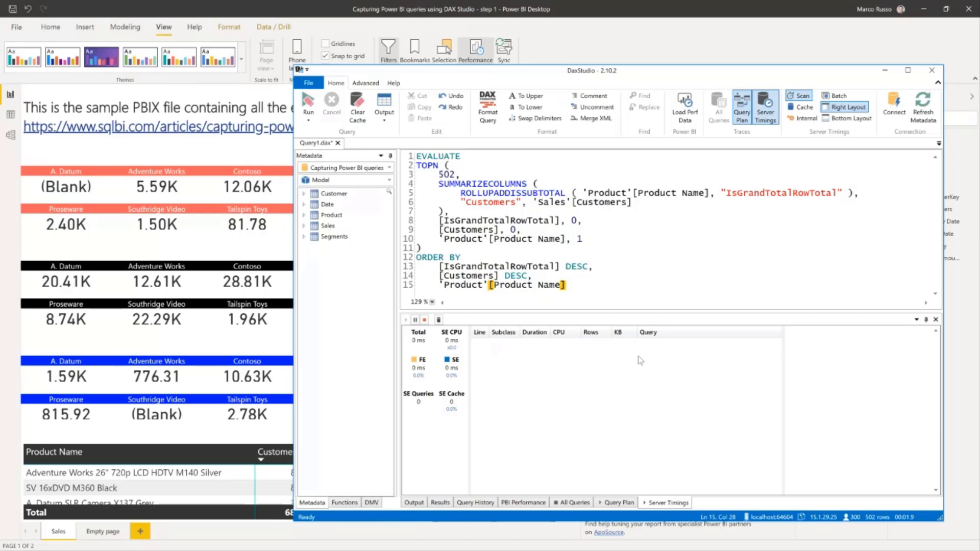
# Switch the run mode to Run Query and back to Clear Cache then Run.
pyautogui.click(309, 116)
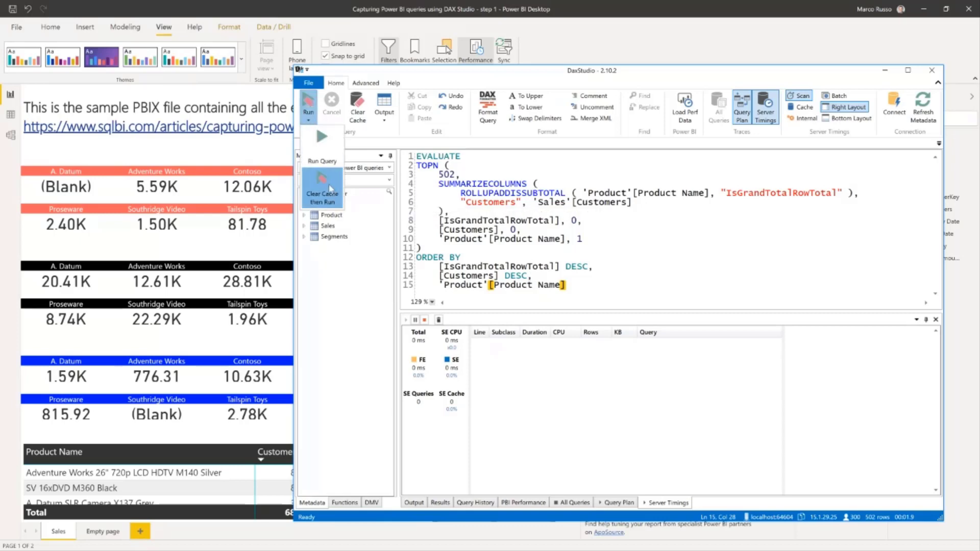
pyautogui.click(324, 146)
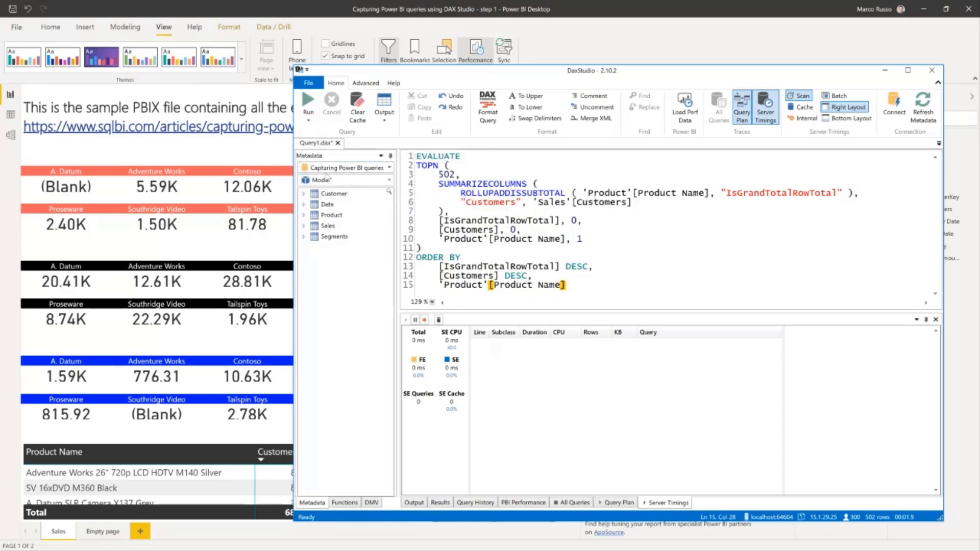
pyautogui.click(313, 123)
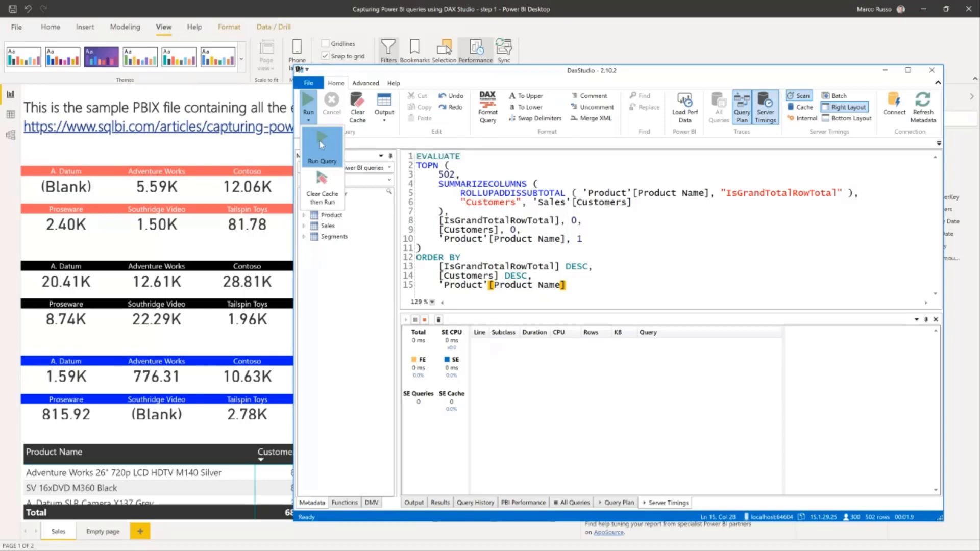
pyautogui.click(322, 184)
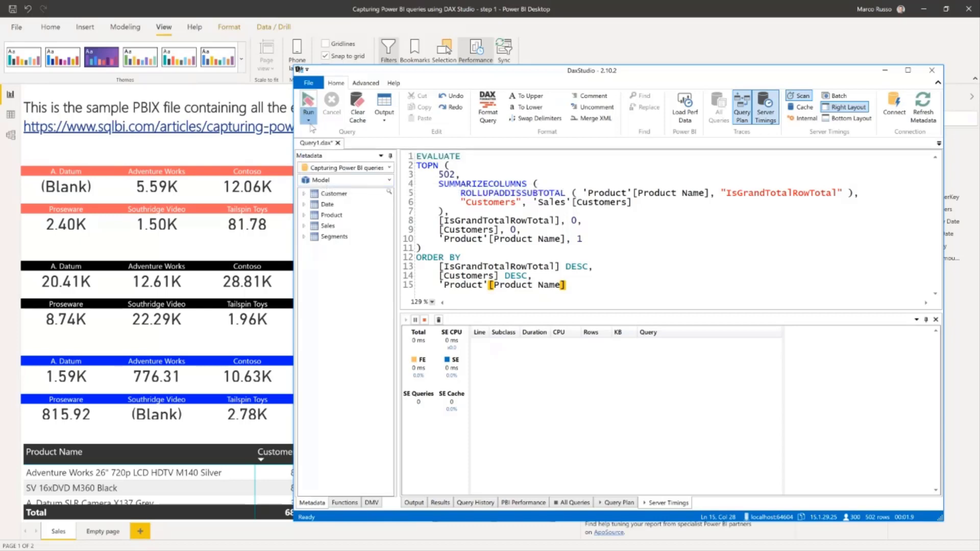
pyautogui.click(310, 126)
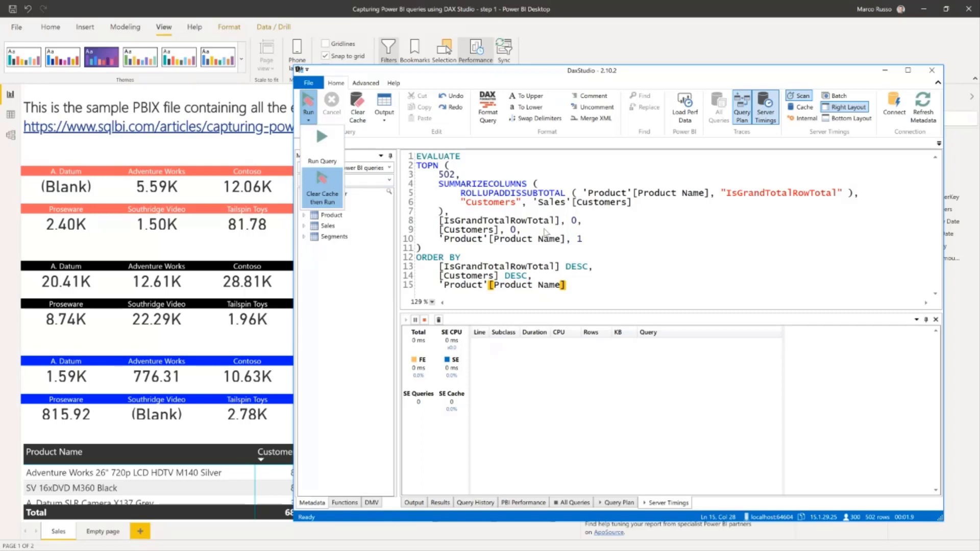
pyautogui.click(545, 230)
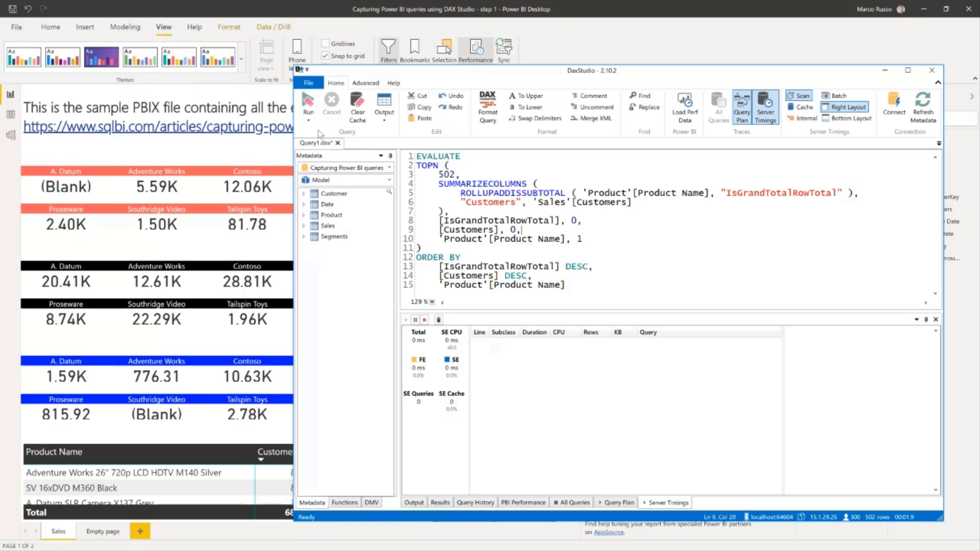
pyautogui.click(309, 122)
pyautogui.click(318, 145)
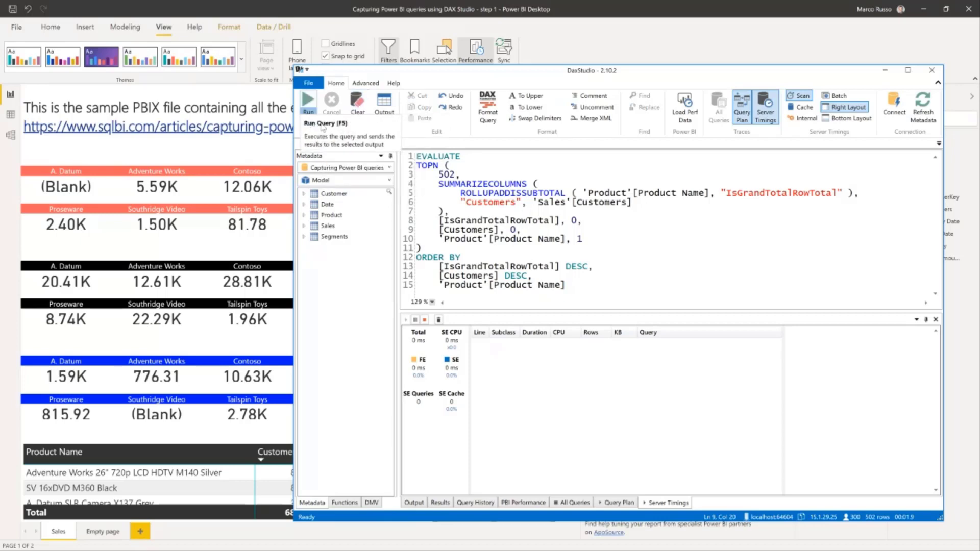
pyautogui.click(310, 122)
pyautogui.click(322, 175)
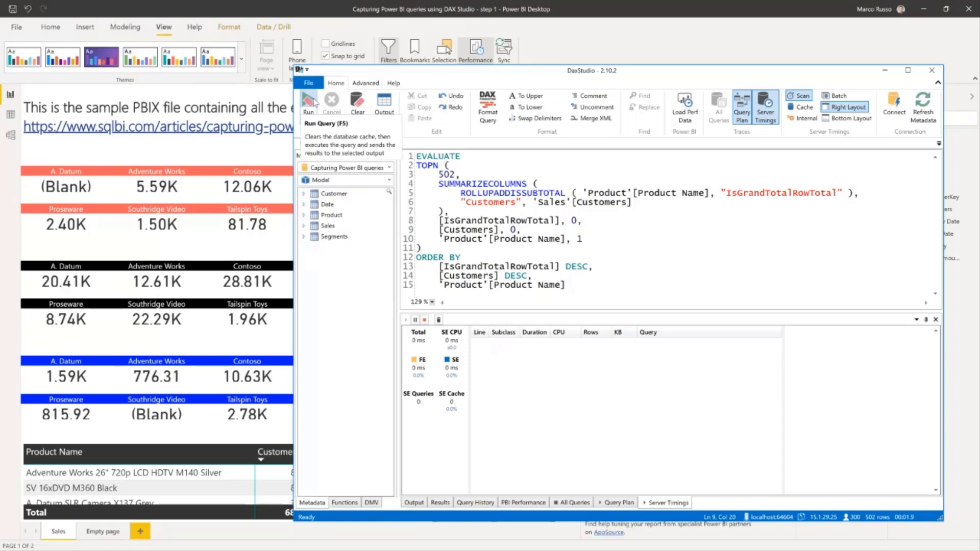
# Check the default run style setting in the standard DAX Studio options and return to the query.
pyautogui.click(309, 83)
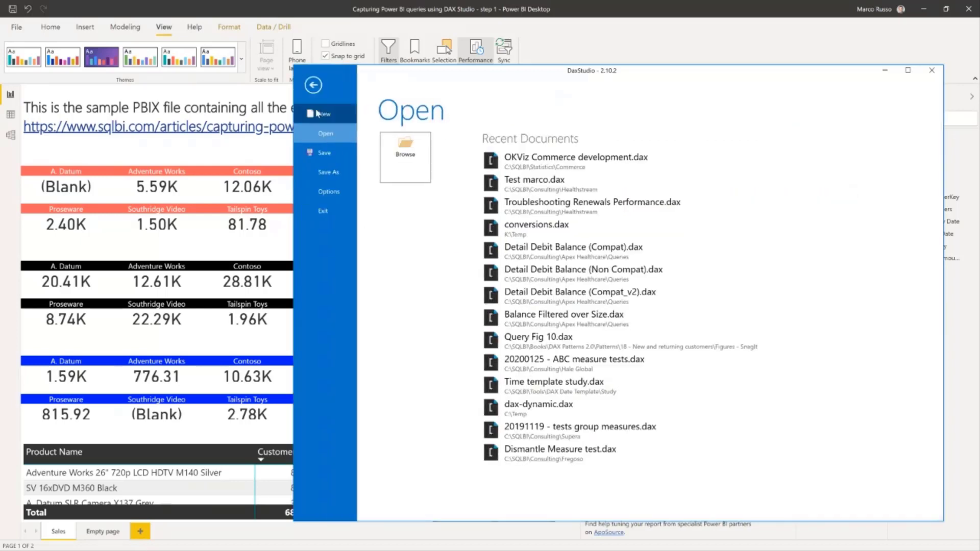
pyautogui.click(328, 191)
pyautogui.scroll(-3, 561, 327)
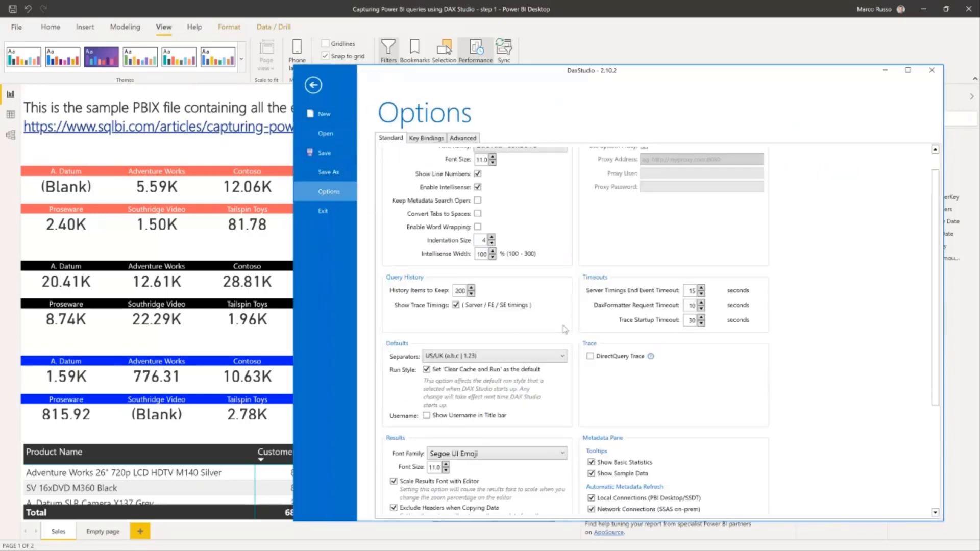
pyautogui.scroll(-3, 565, 329)
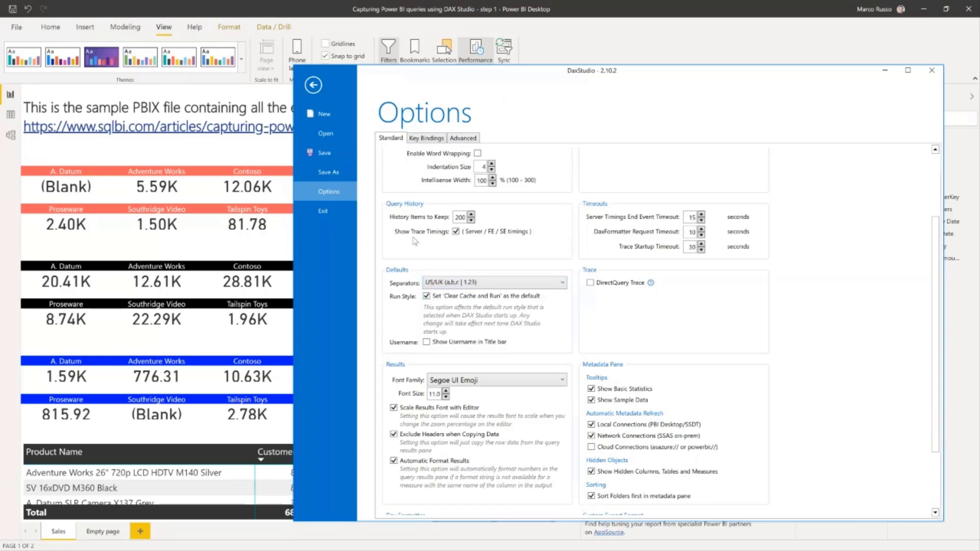
pyautogui.click(317, 83)
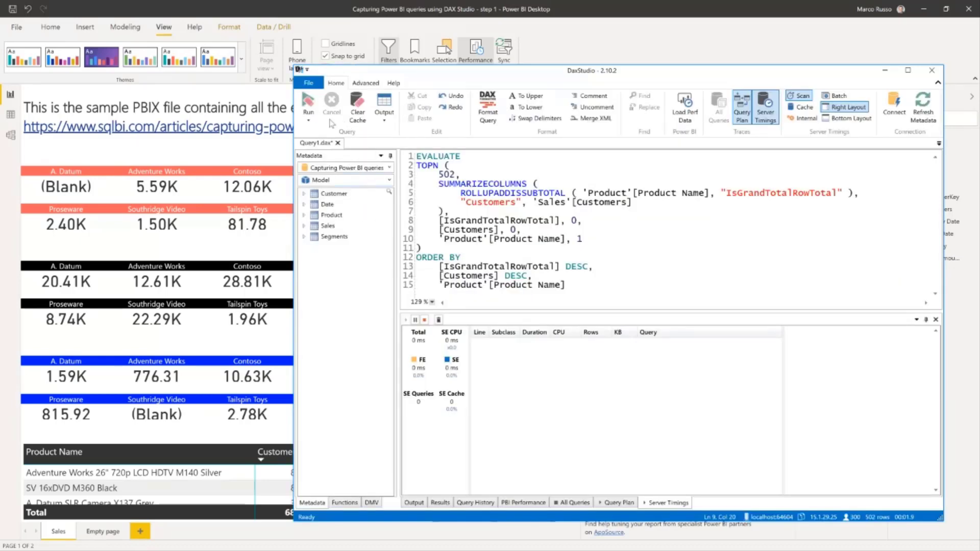
# Run the Matrix query with a cleared cache to capture its server timings.
pyautogui.click(309, 102)
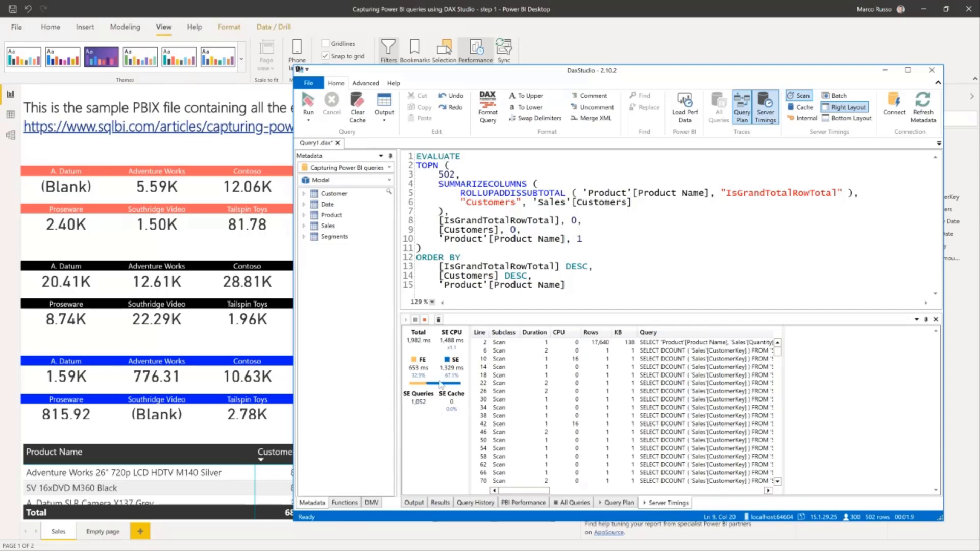
# Review the Matrix query's formula engine and storage engine timings, and show its query plan in an enlarged pane.
pyautogui.moveTo(424, 402)
pyautogui.moveTo(426, 365)
pyautogui.moveTo(458, 366)
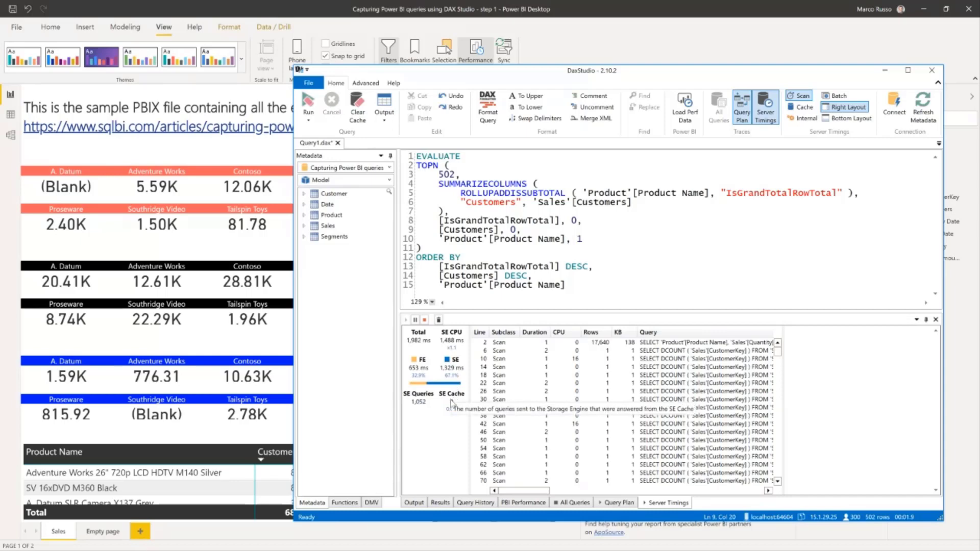
pyautogui.click(613, 503)
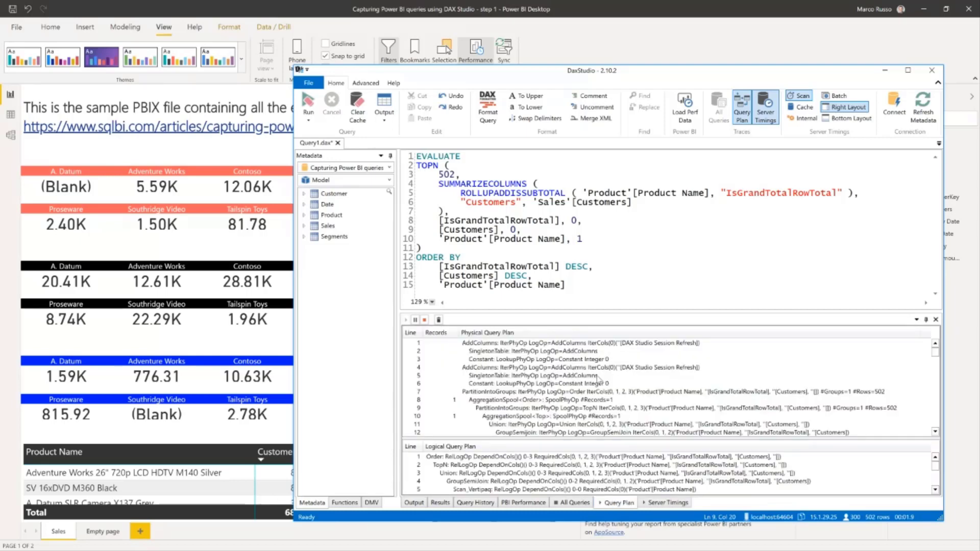
pyautogui.moveTo(597, 311); pyautogui.dragTo(598, 201)
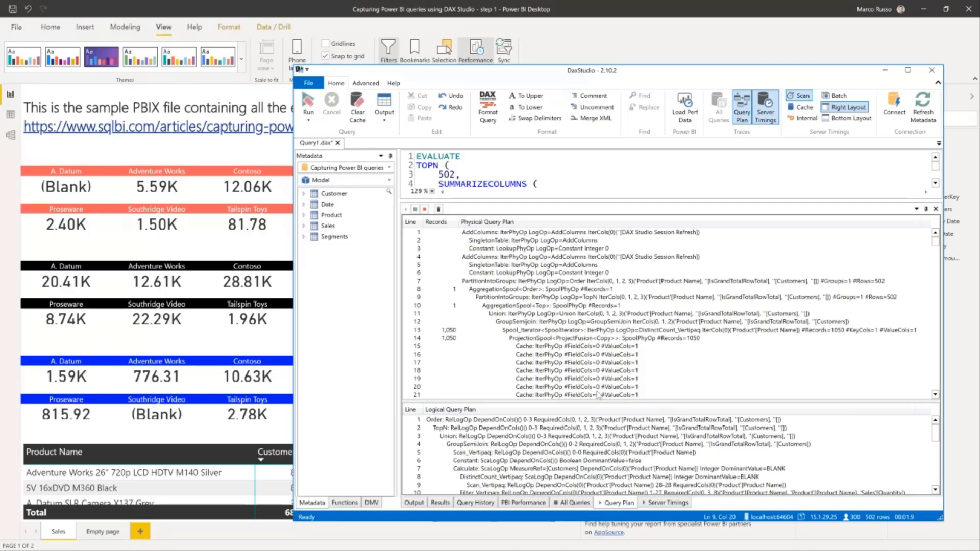
# Examine the Matrix query's physical query plan, highlighting the record counts of lines 13, 14 and 8.
pyautogui.scroll(-1, 448, 347)
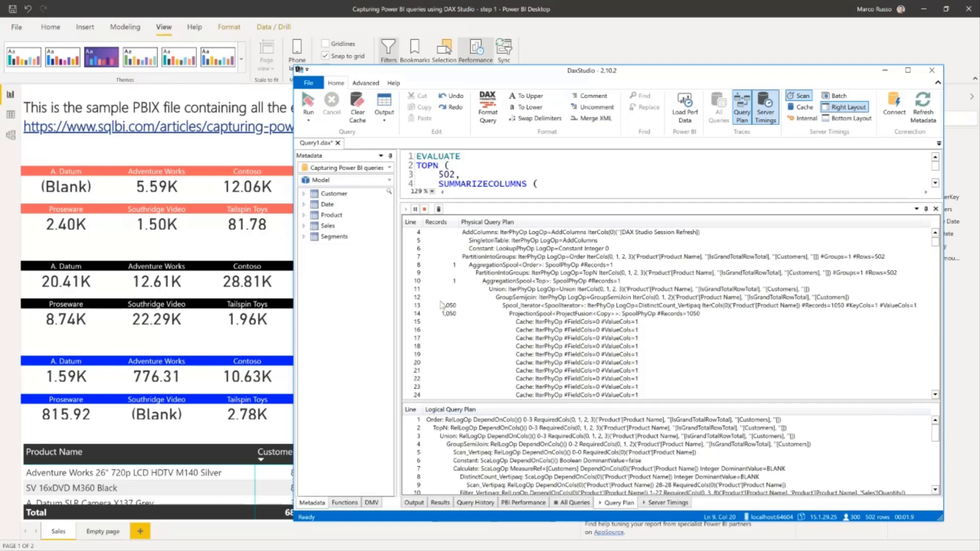
pyautogui.scroll(1, 469, 281)
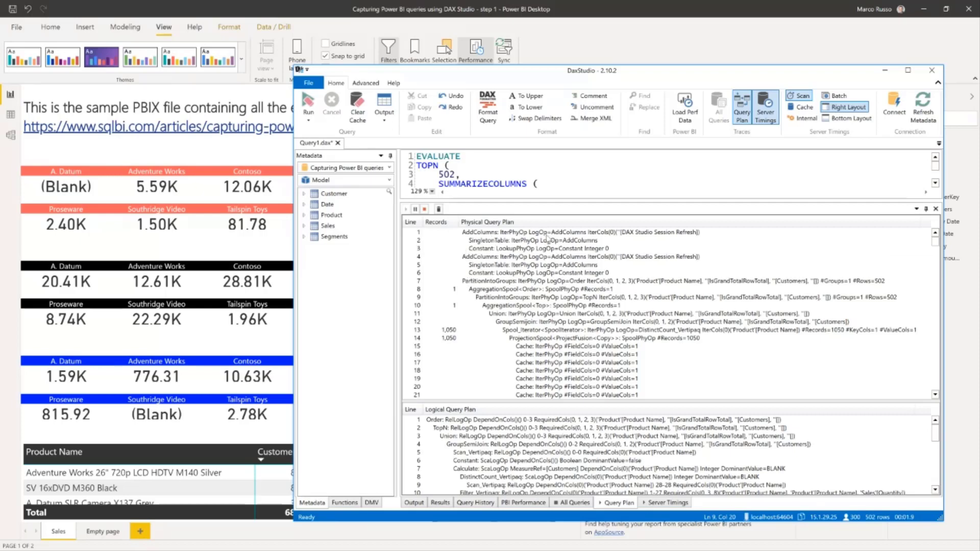
pyautogui.scroll(-1, 541, 255)
pyautogui.scroll(-4, 549, 306)
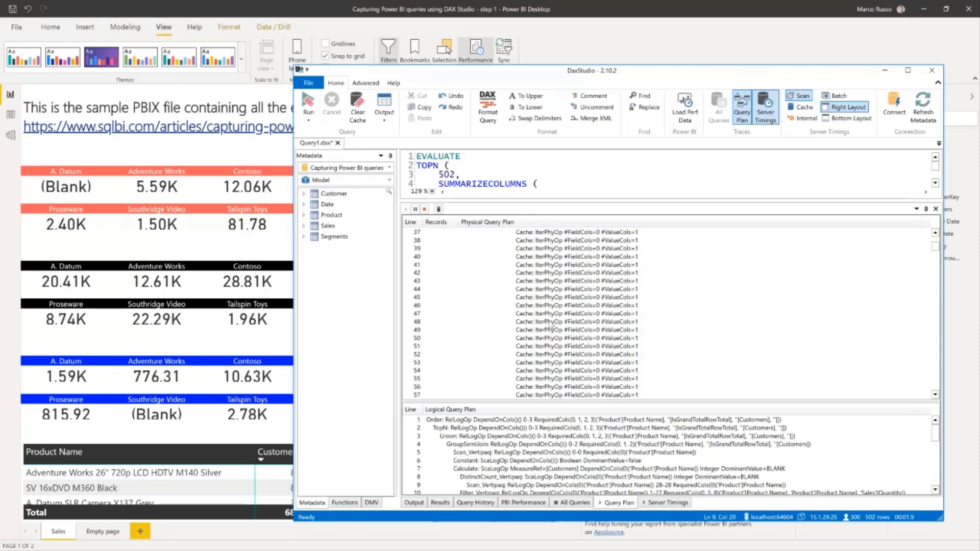
pyautogui.scroll(5, 550, 327)
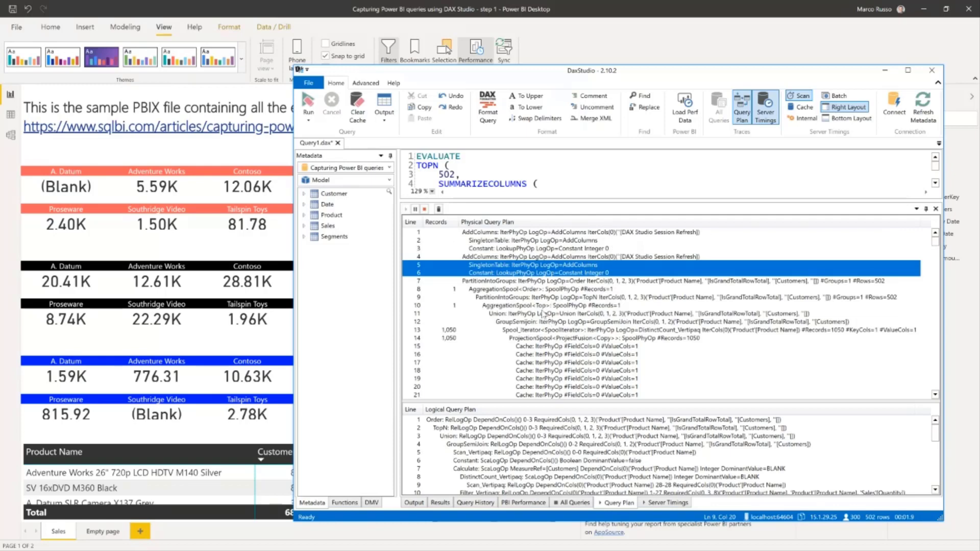
pyautogui.click(449, 331)
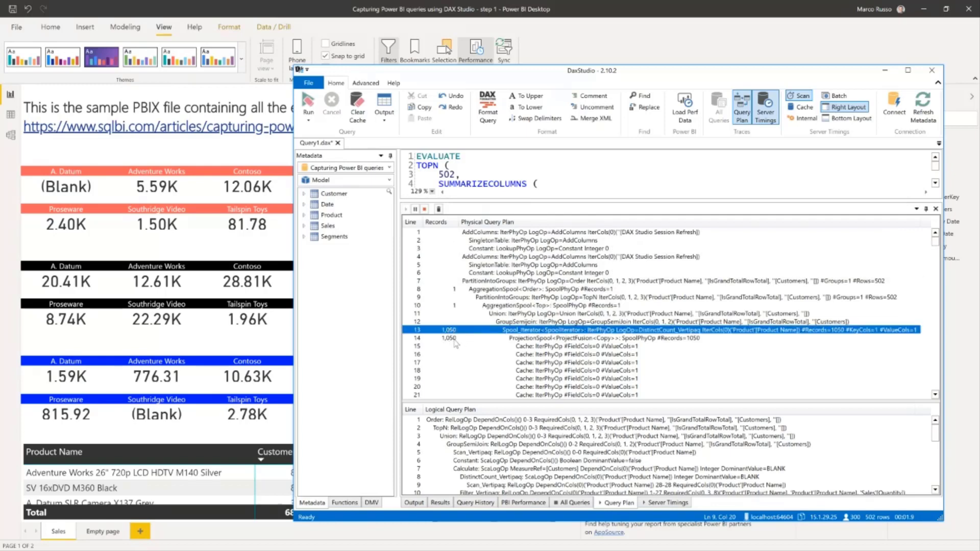
pyautogui.click(457, 339)
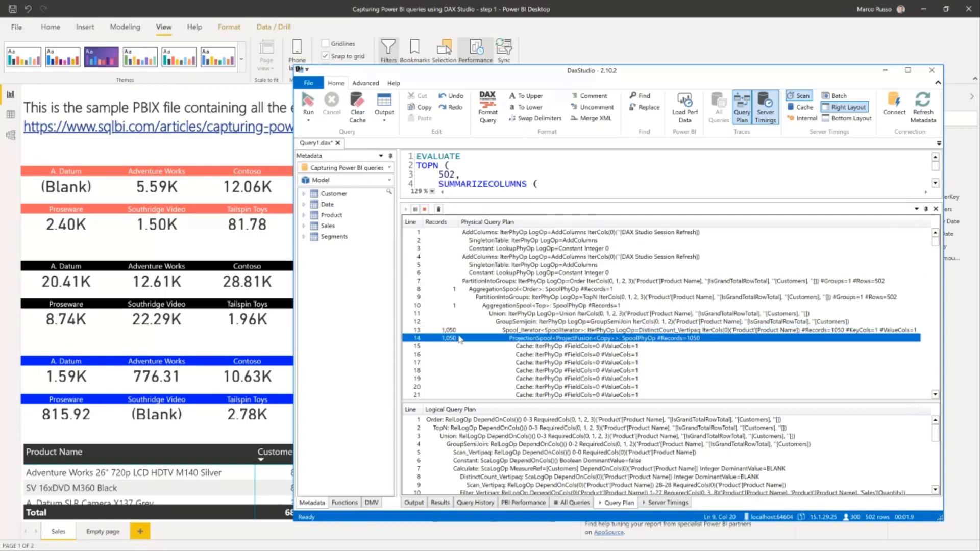
pyautogui.click(457, 290)
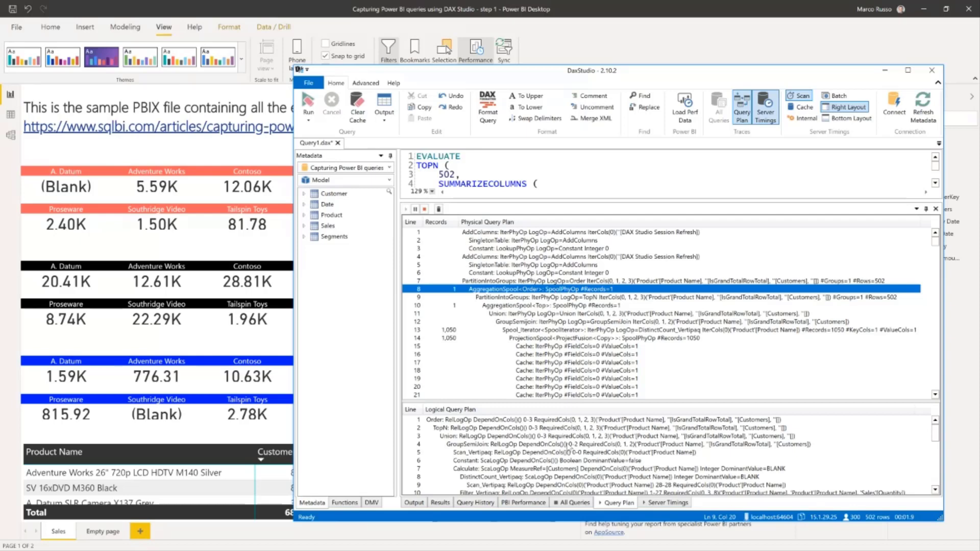
# Browse the DCOUNT scans in the Matrix query's server timings to compare their storage engine query text.
pyautogui.click(657, 504)
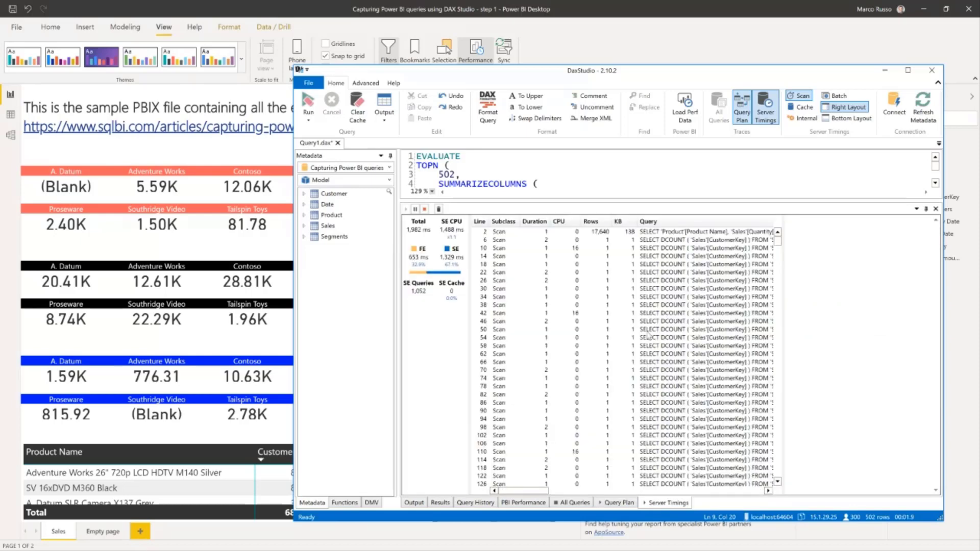
pyautogui.click(641, 240)
pyautogui.press('Down')
pyautogui.press('Down')
pyautogui.press('Down')
pyautogui.press('Down')
pyautogui.press('Down')
pyautogui.press('Down')
pyautogui.press('Down')
pyautogui.press('Down')
pyautogui.press('Down')
pyautogui.press('Down')
pyautogui.press('Down')
pyautogui.press('Down')
pyautogui.press('Down')
pyautogui.press('Down')
pyautogui.press('Down')
pyautogui.press('Down')
pyautogui.press('Down')
pyautogui.press('Down')
pyautogui.press('Down')
pyautogui.press('Down')
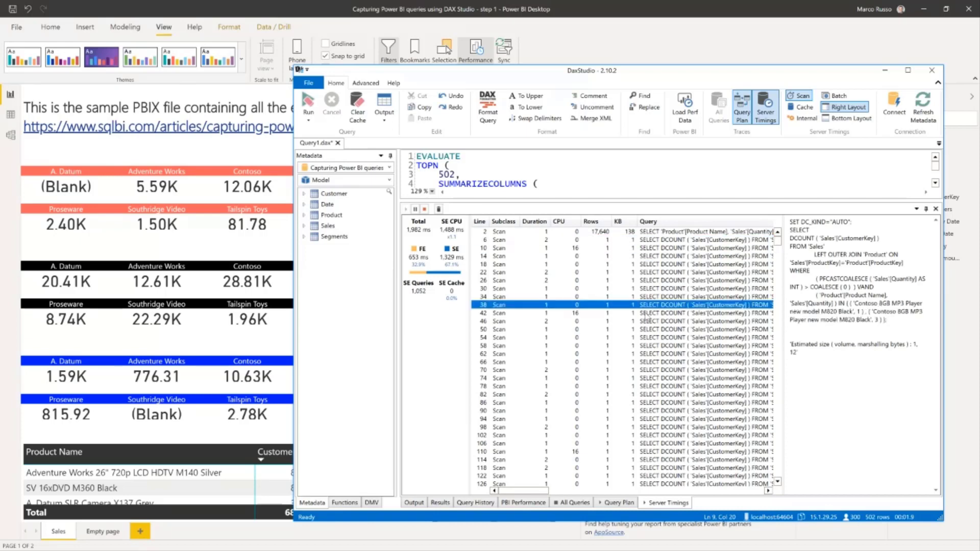
pyautogui.click(596, 265)
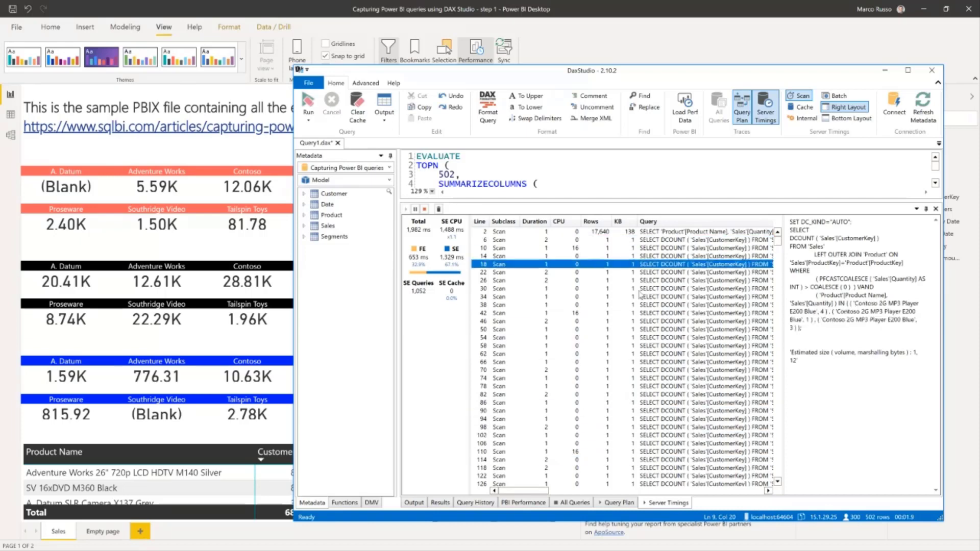
# Copy the Adventure Works visual's query from Power BI's Performance analyzer and paste it into a new DAX Studio query.
pyautogui.click(588, 160)
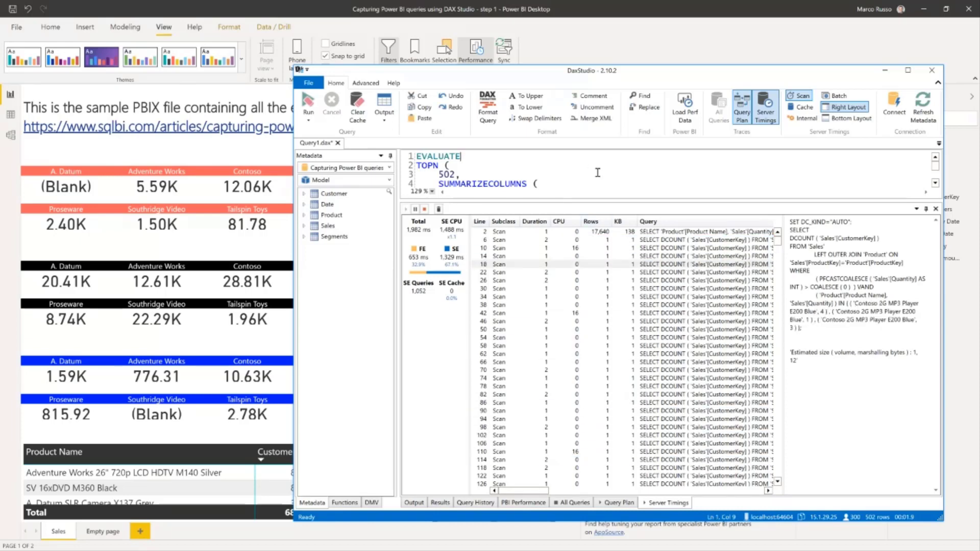
pyautogui.hotkey('ctrl', 'n')
pyautogui.click(587, 21)
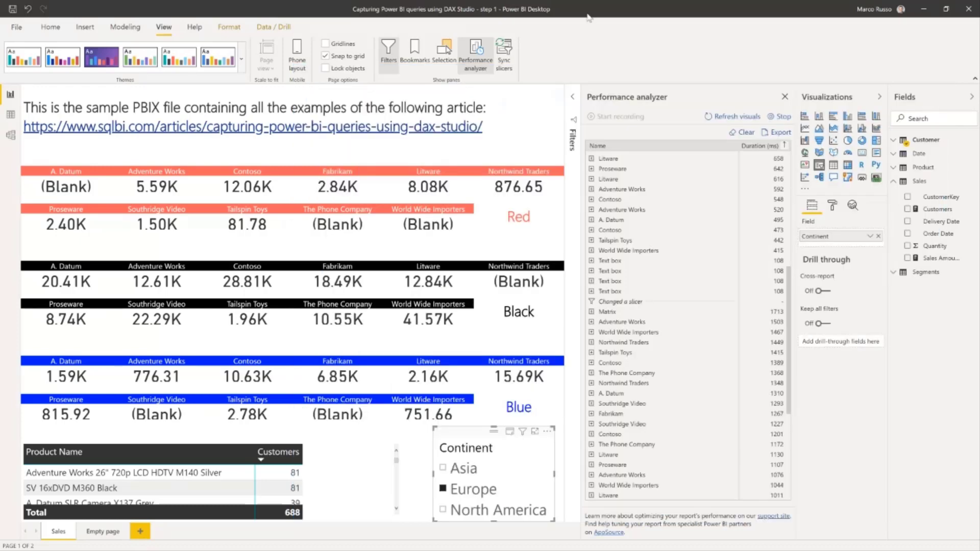
pyautogui.click(593, 322)
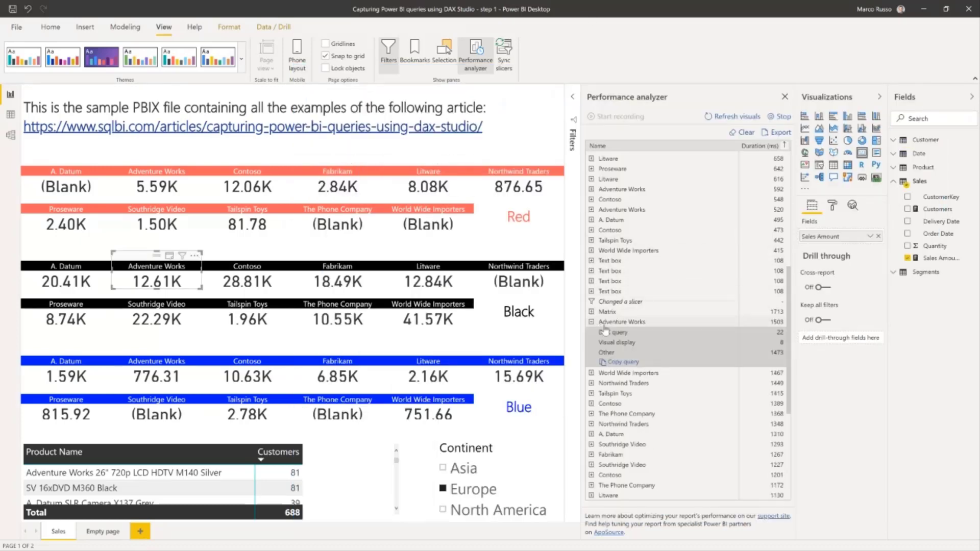
pyautogui.click(621, 362)
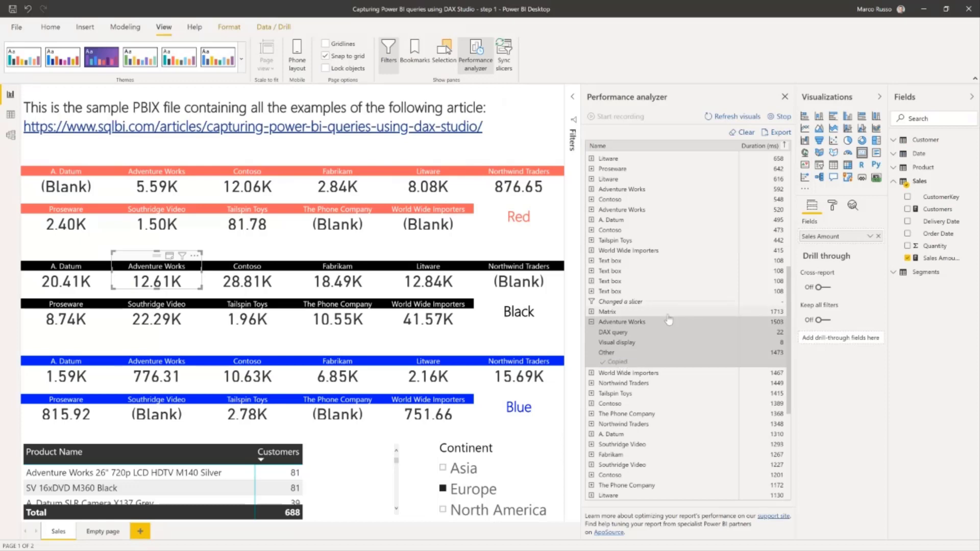
pyautogui.hotkey('alt', 'Tab')
pyautogui.write('// DAX Query DEFINE   VAR __DSOFilterTable =     TREATAS({"Adventure Works"}, \'Product\'[Brand])    VAR __DSOFilterTable2 =     TREATAS({"Black"}, \'Product\'[Color])    VAR __DSOFilterTable3 =     TREATAS({"Europe"}, \'Customer\'[Continent])  EVALUATE   SUMMARIZECOLUMNS(     __DSOFilterTable,     __DSOFilterTable2,     __DSOFilterTable3,     "Sales_Amount", IGNORE(\'Sales\'[Sales Amount])   )')
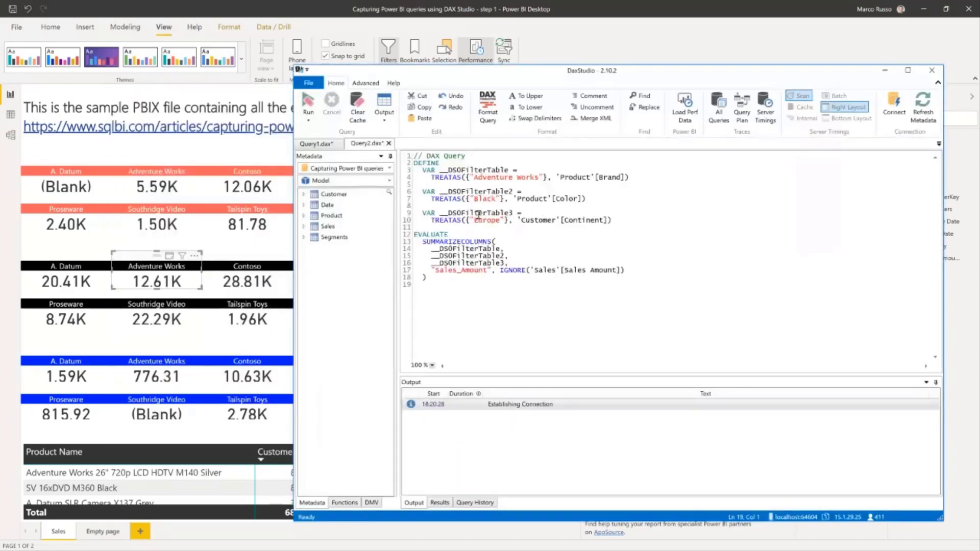
# Start the Server Timings and Query Plan traces for the Adventure Works query, run it and show its result.
pyautogui.click(763, 109)
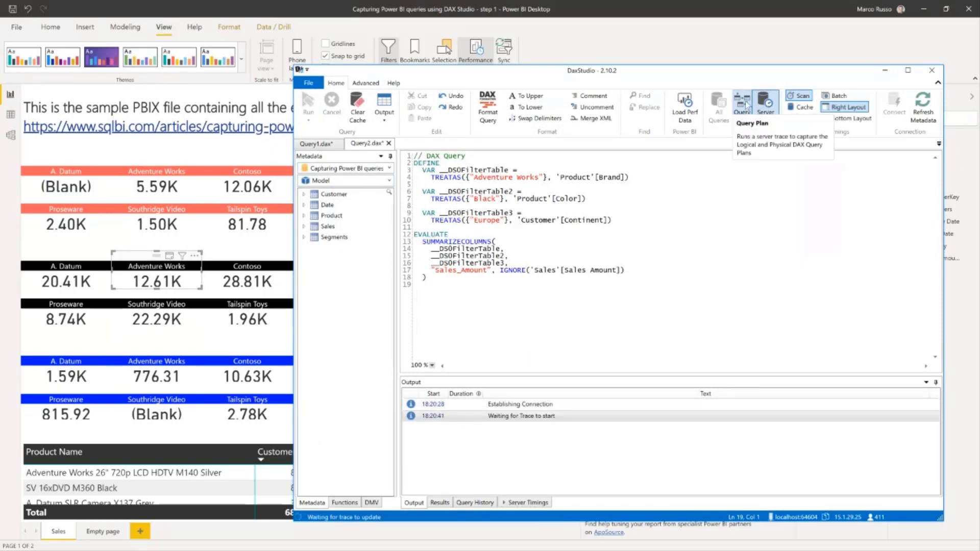
pyautogui.click(745, 106)
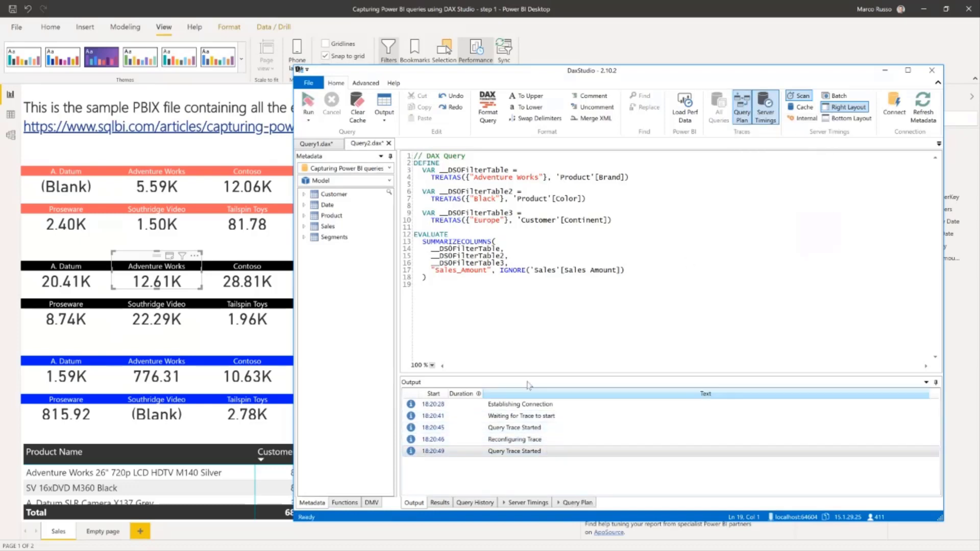
pyautogui.press('F5')
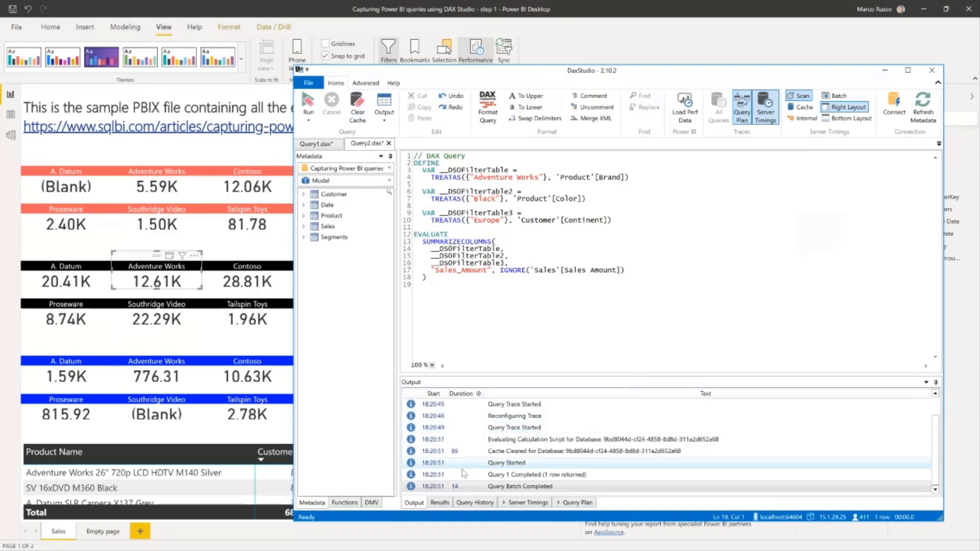
pyautogui.click(444, 503)
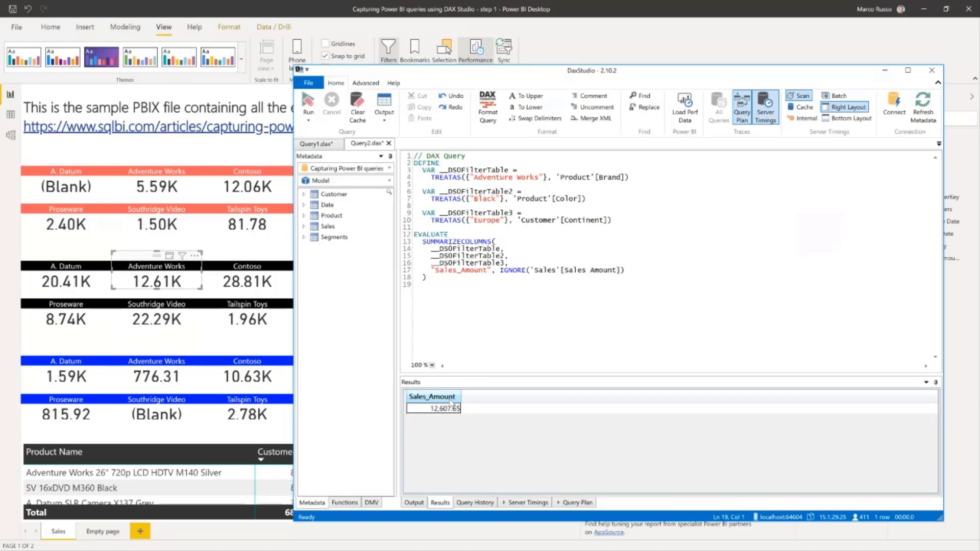
# Show the Adventure Works query's plan with the physical plan enlarged and read through it.
pyautogui.click(567, 503)
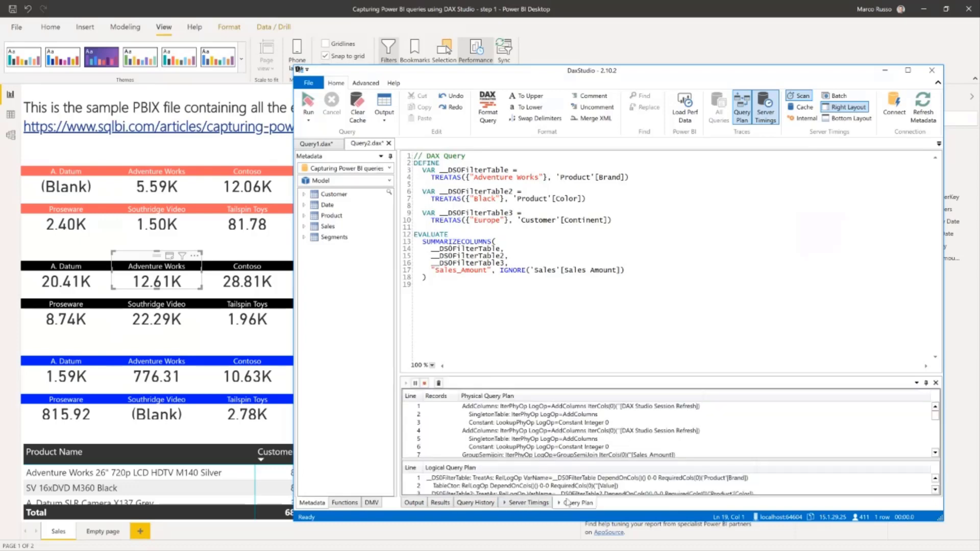
pyautogui.moveTo(580, 374); pyautogui.dragTo(604, 215)
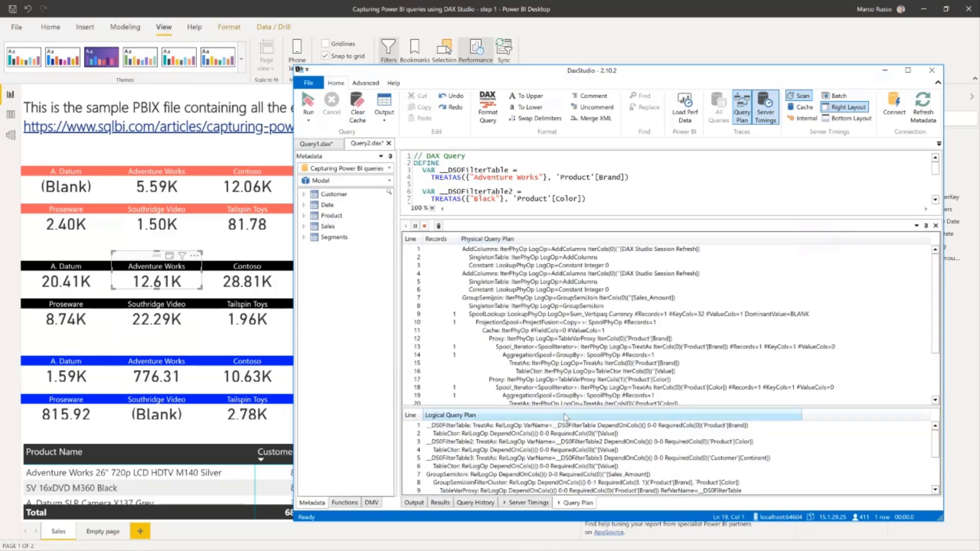
pyautogui.moveTo(566, 416); pyautogui.dragTo(571, 459)
pyautogui.scroll(-1, 611, 351)
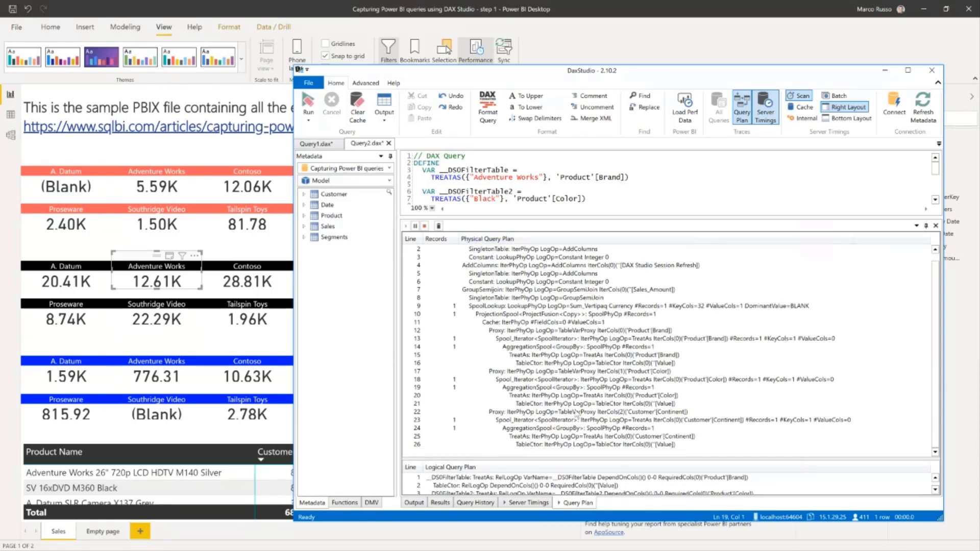
pyautogui.scroll(1, 572, 413)
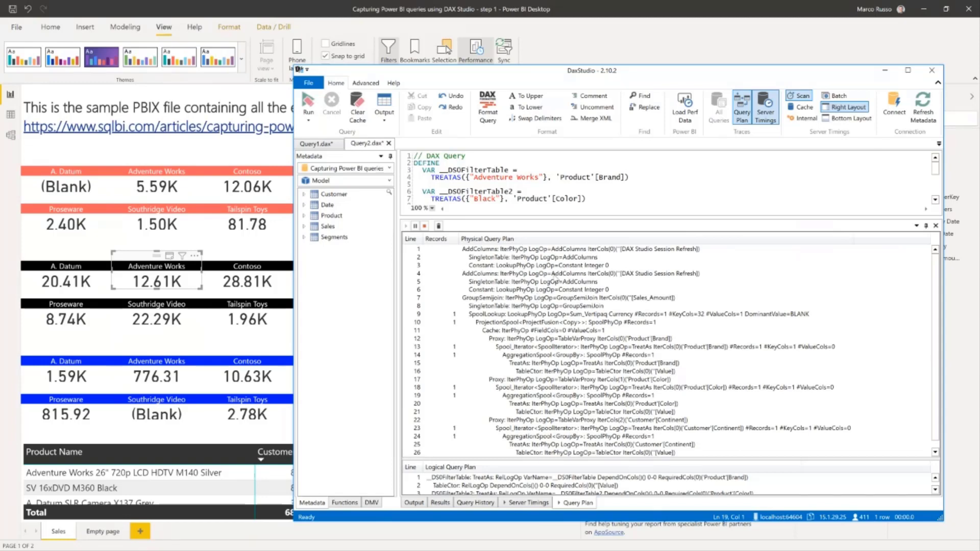
# Show the Adventure Works query's server timings and enlarge the editor to display the whole query.
pyautogui.click(531, 504)
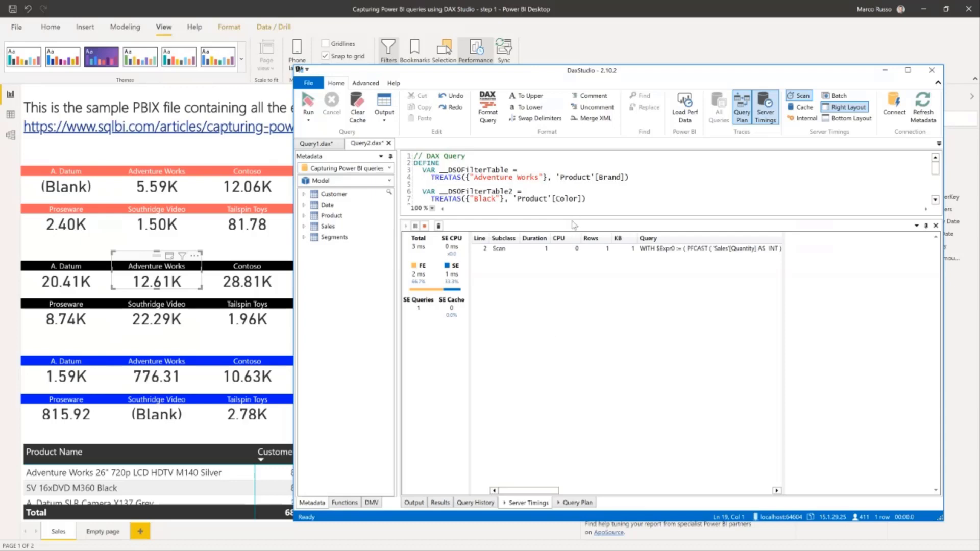
pyautogui.moveTo(573, 219); pyautogui.dragTo(570, 302)
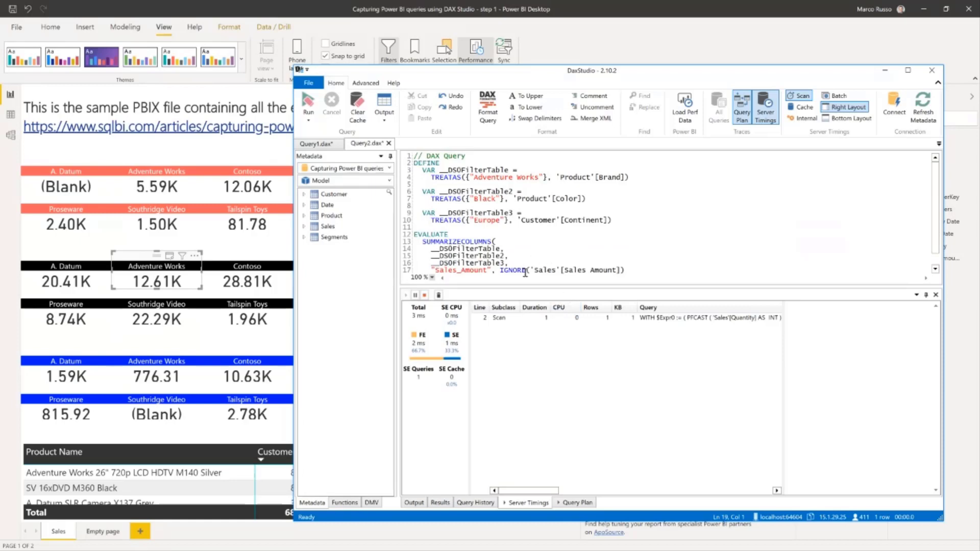
pyautogui.moveTo(519, 287); pyautogui.dragTo(498, 350)
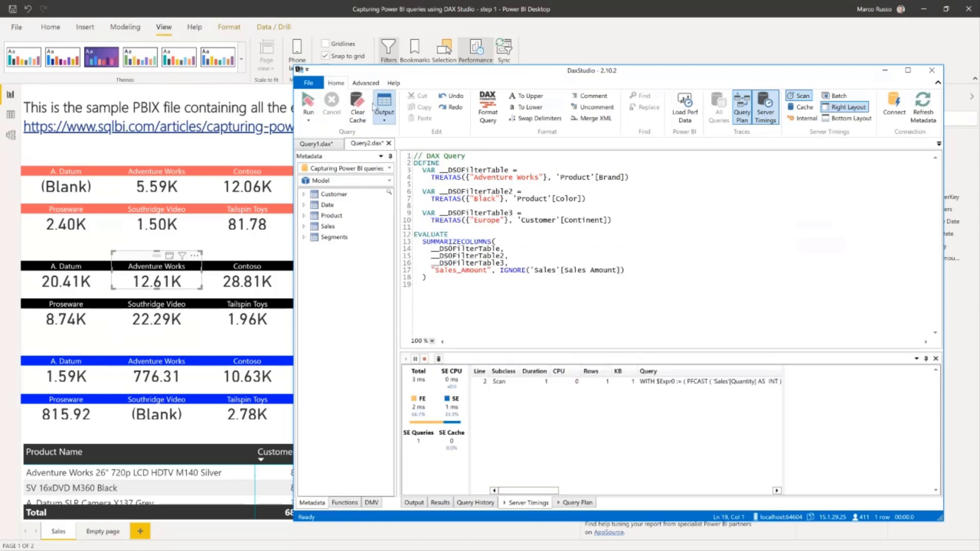
# Format the Adventure Works query and highlight its DEFINE block with the brand, color and continent filter variables.
pyautogui.click(488, 109)
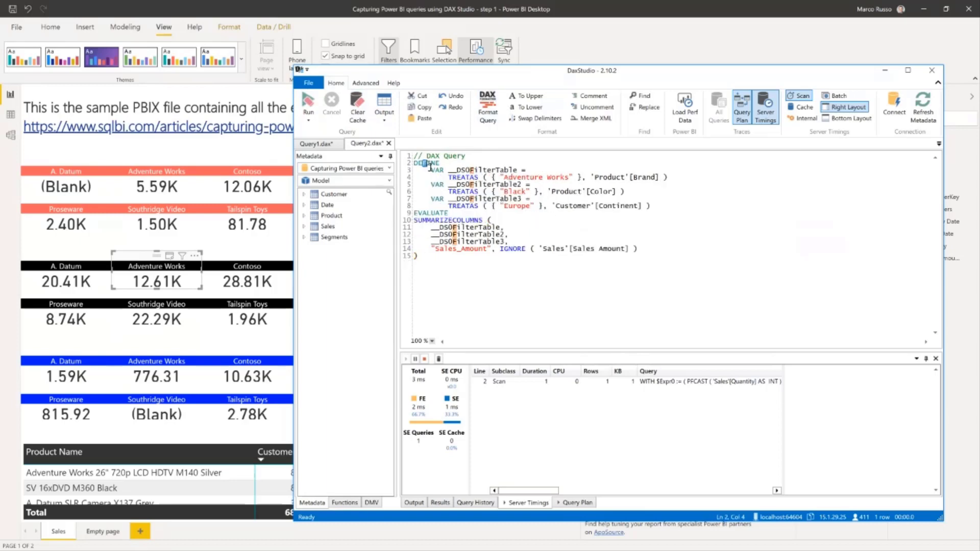
pyautogui.moveTo(414, 163); pyautogui.dragTo(672, 213)
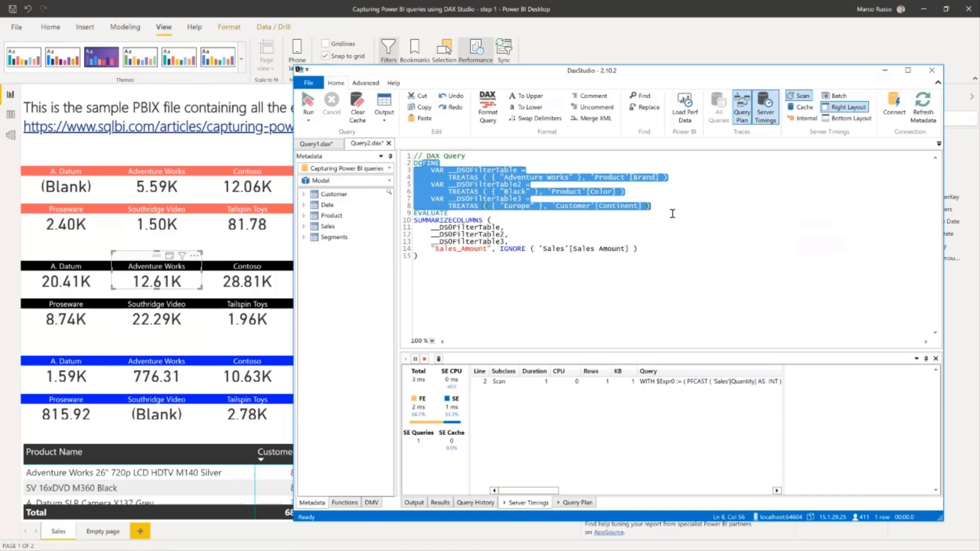
pyautogui.click(588, 208)
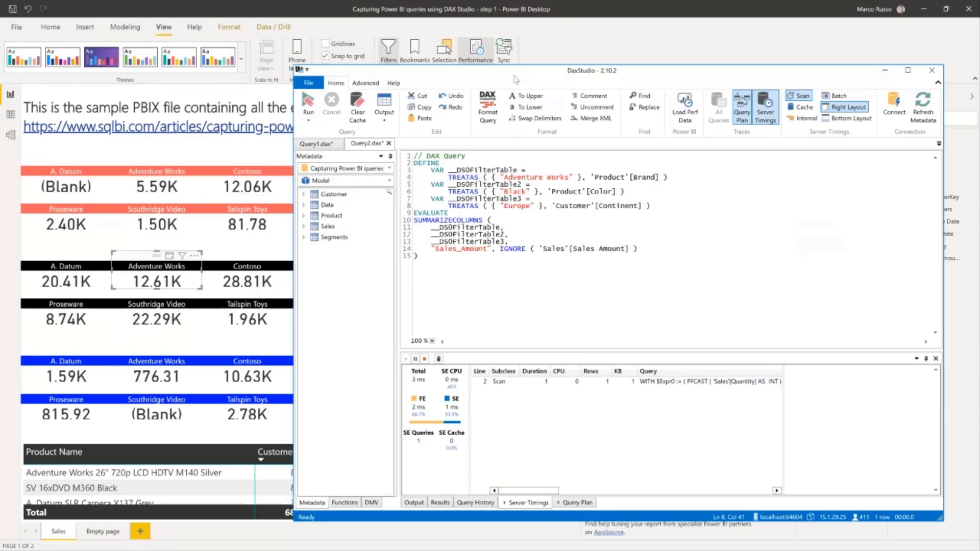
# Check the Adventure Works card's brand and color filters in Power BI's Filters pane and bring DAX Studio back into view.
pyautogui.moveTo(518, 73); pyautogui.dragTo(979, 102)
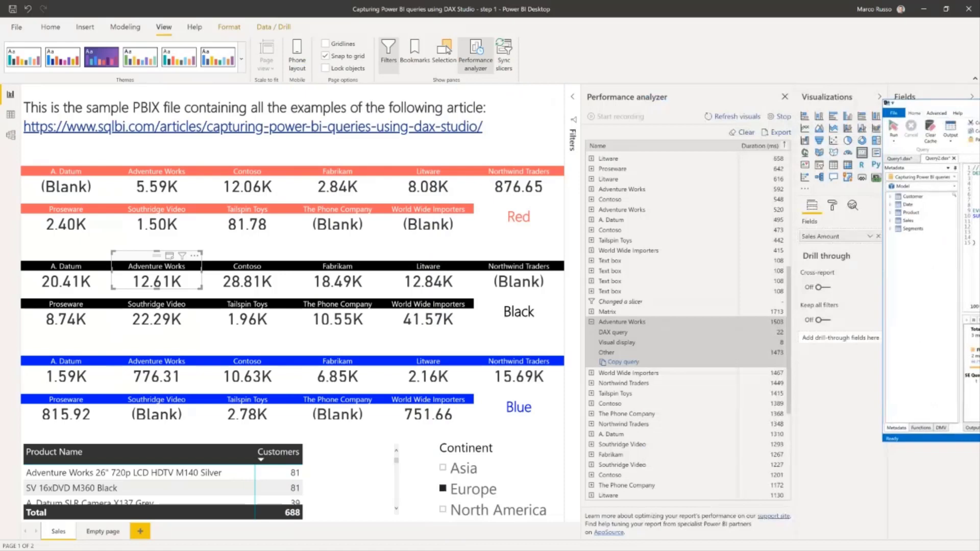
pyautogui.click(572, 96)
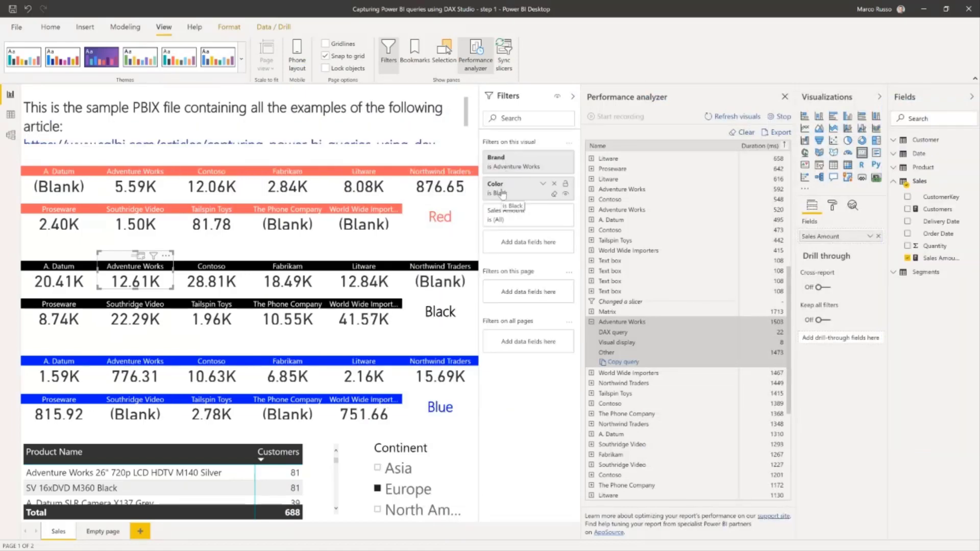
pyautogui.moveTo(979, 102); pyautogui.dragTo(388, 51)
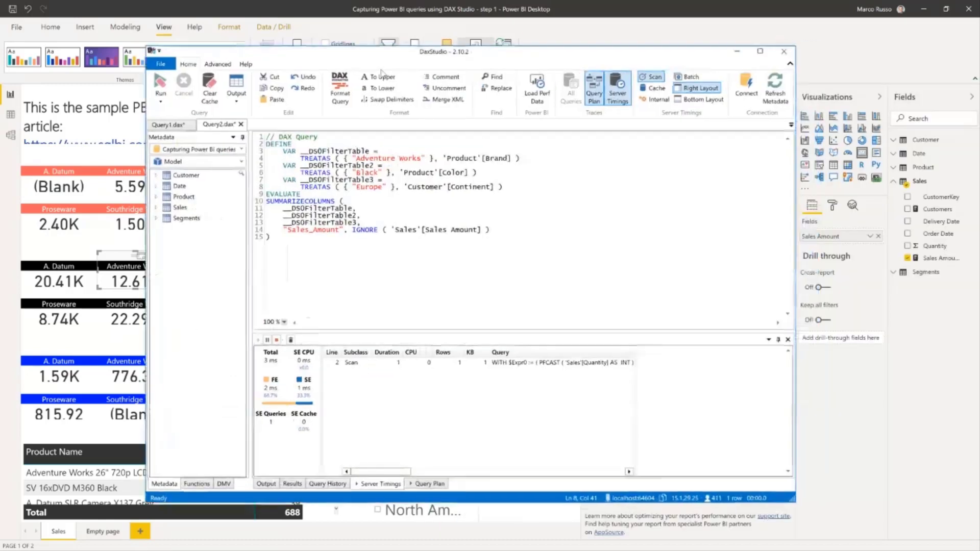
# Highlight the query's filter values through "Europe" and compare them with the report's brand, color and Continent selections behind DAX Studio.
pyautogui.moveTo(360, 158); pyautogui.dragTo(427, 159)
pyautogui.moveTo(357, 173); pyautogui.dragTo(384, 187)
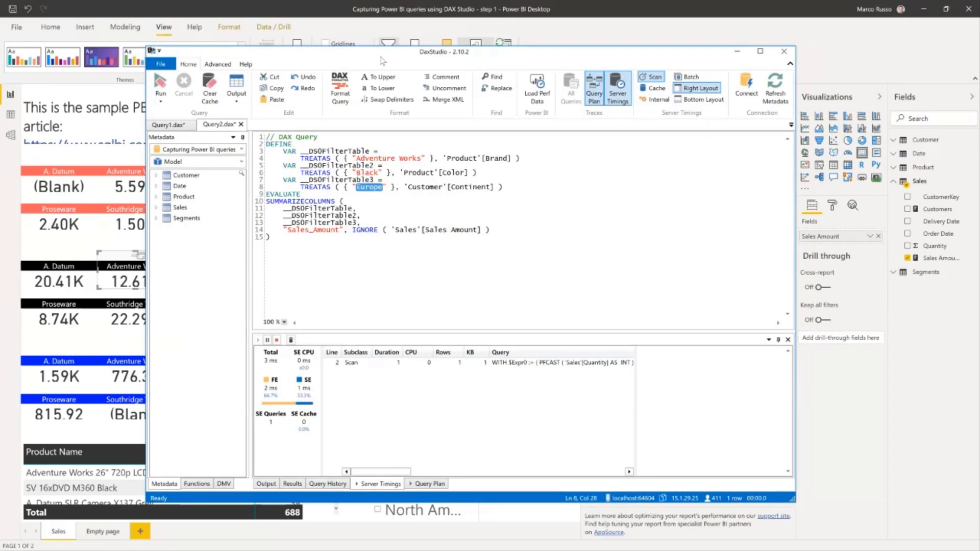
pyautogui.moveTo(381, 55); pyautogui.dragTo(874, 105)
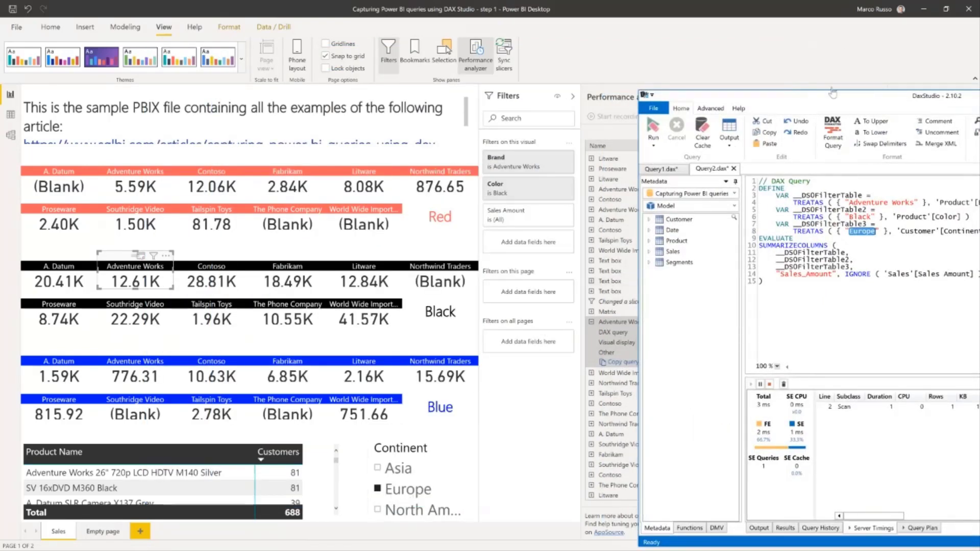
pyautogui.moveTo(835, 95); pyautogui.dragTo(381, 61)
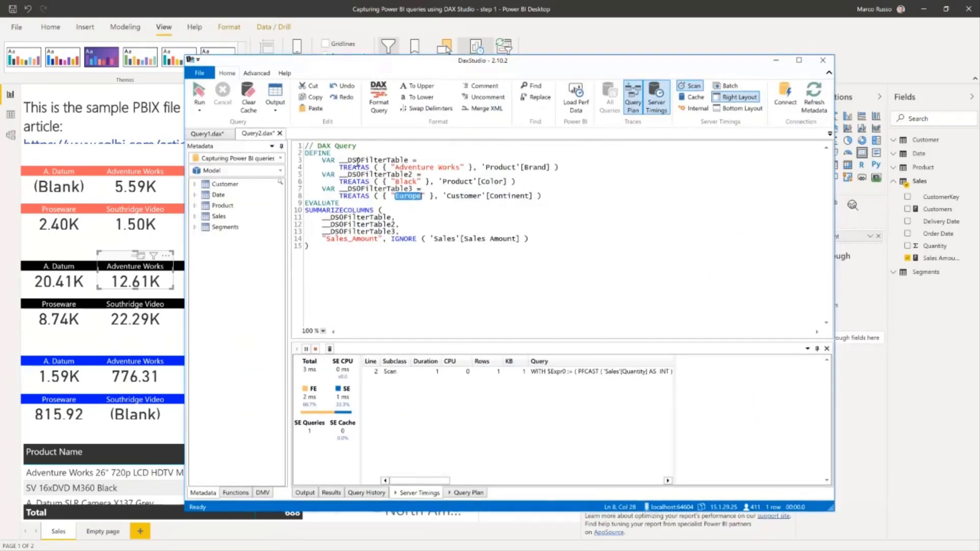
# Highlight the filter variable name and the [Sales Amount] measure reference in the query.
pyautogui.moveTo(352, 160); pyautogui.dragTo(398, 160)
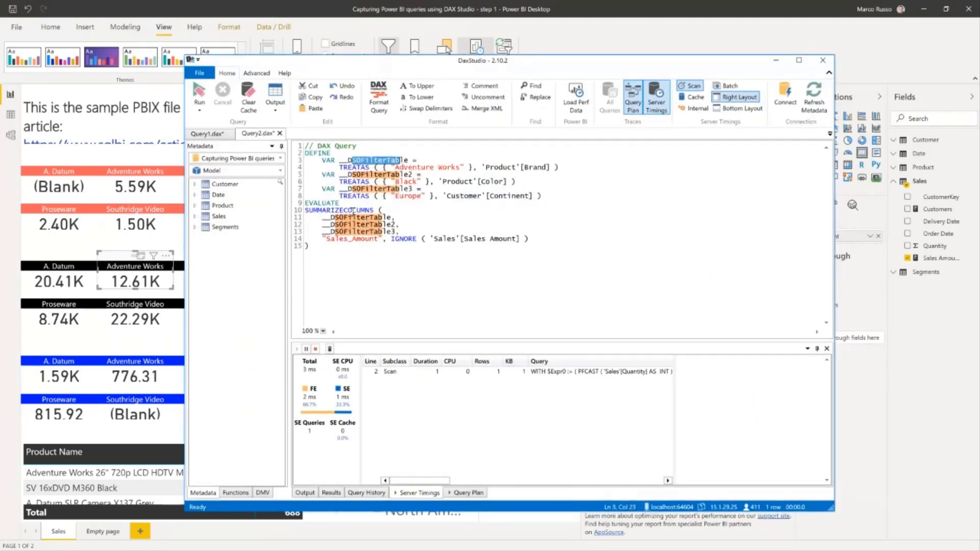
pyautogui.click(353, 239)
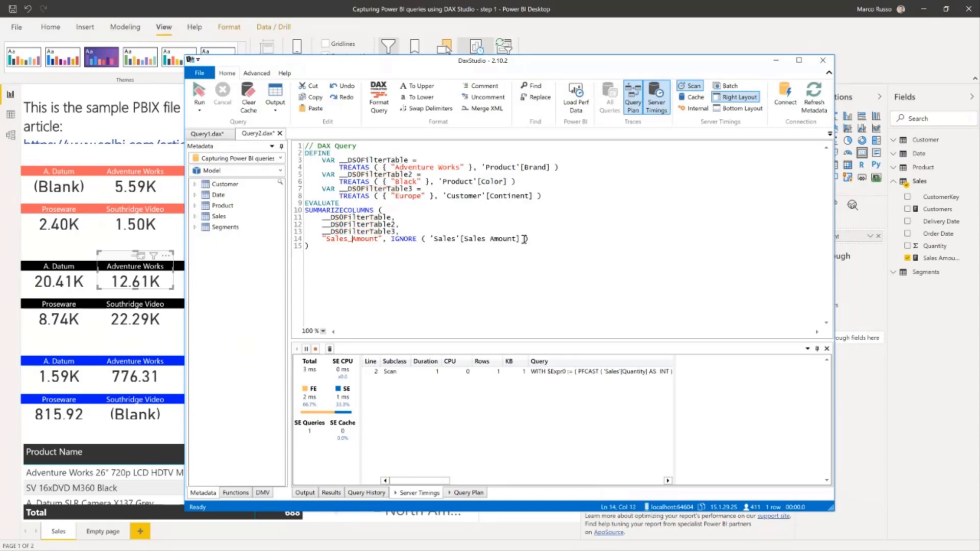
pyautogui.moveTo(522, 239); pyautogui.dragTo(462, 238)
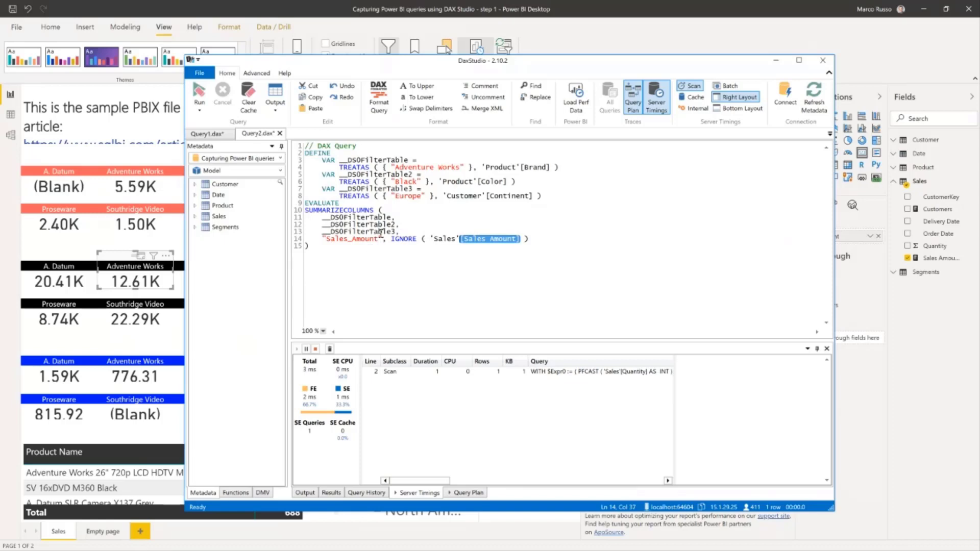
# Search the DAX Studio metadata for "sales am" and select the Sales Amount measure.
pyautogui.click(281, 182)
pyautogui.write('sales am')
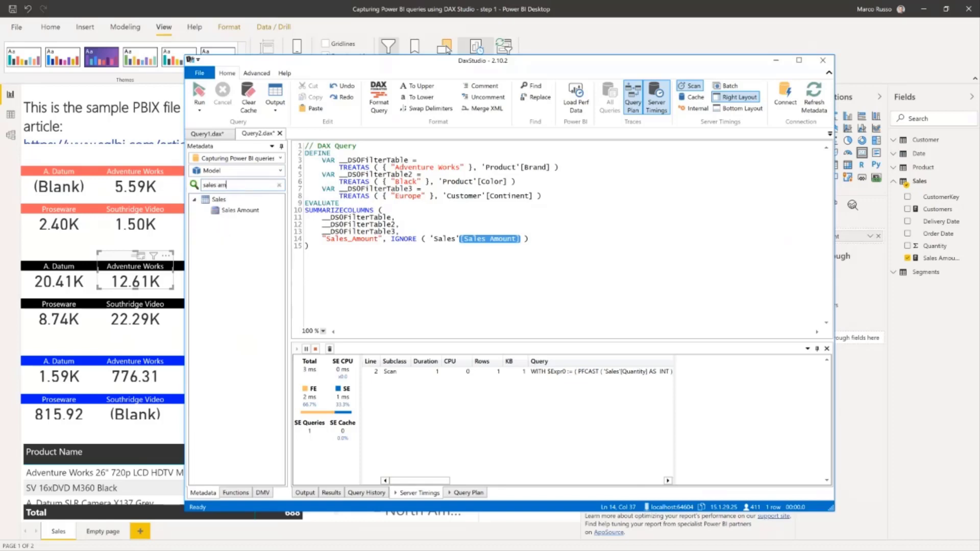
pyautogui.click(241, 210)
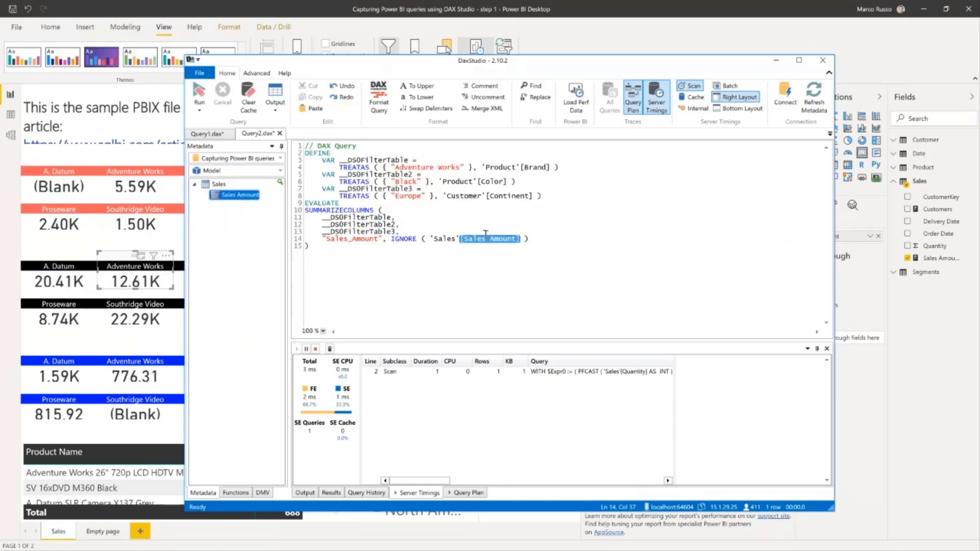
# In Power BI, search the fields for "sales amoun", show the Sales Amount measure's formula enlarged and highlight its Quantity * Net Price expression.
pyautogui.click(550, 9)
pyautogui.click(927, 117)
pyautogui.write('sa')
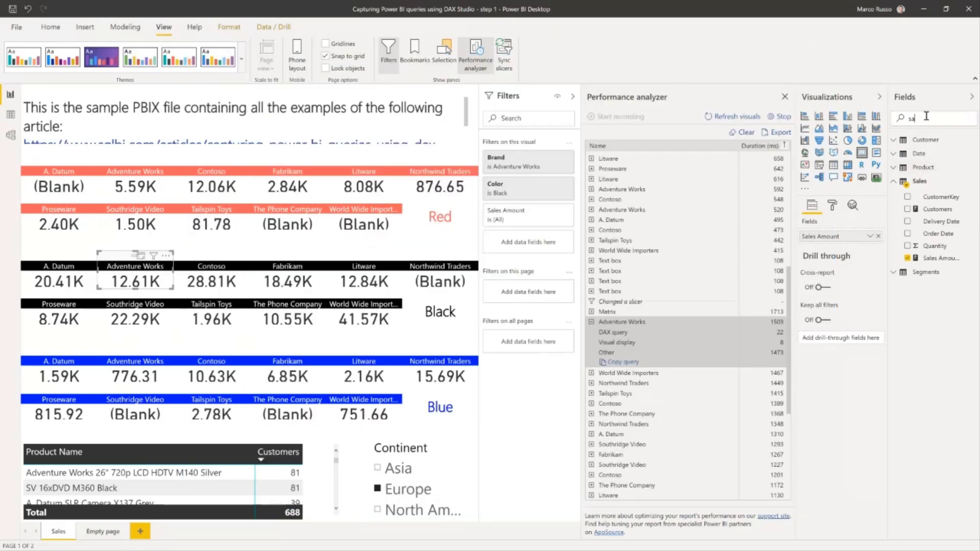
pyautogui.write('les amoun')
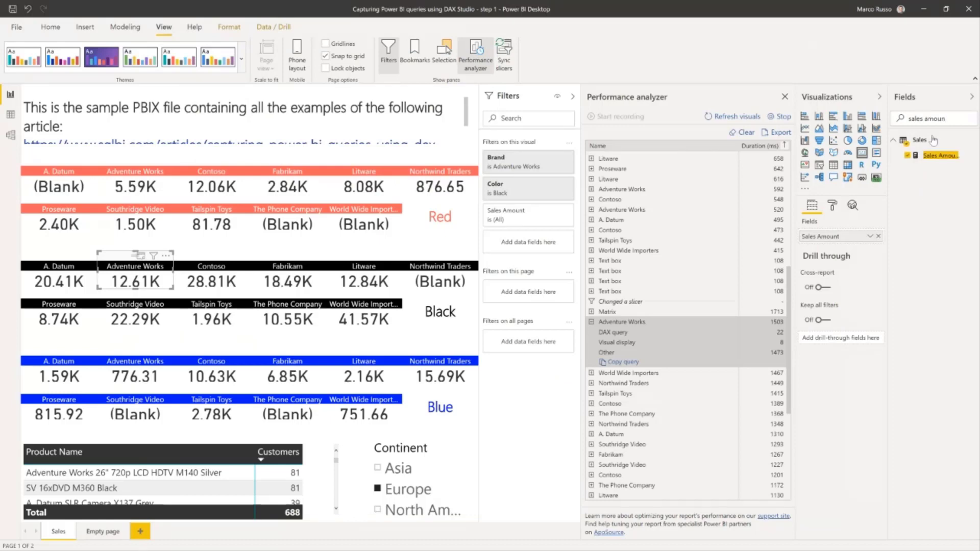
pyautogui.click(940, 155)
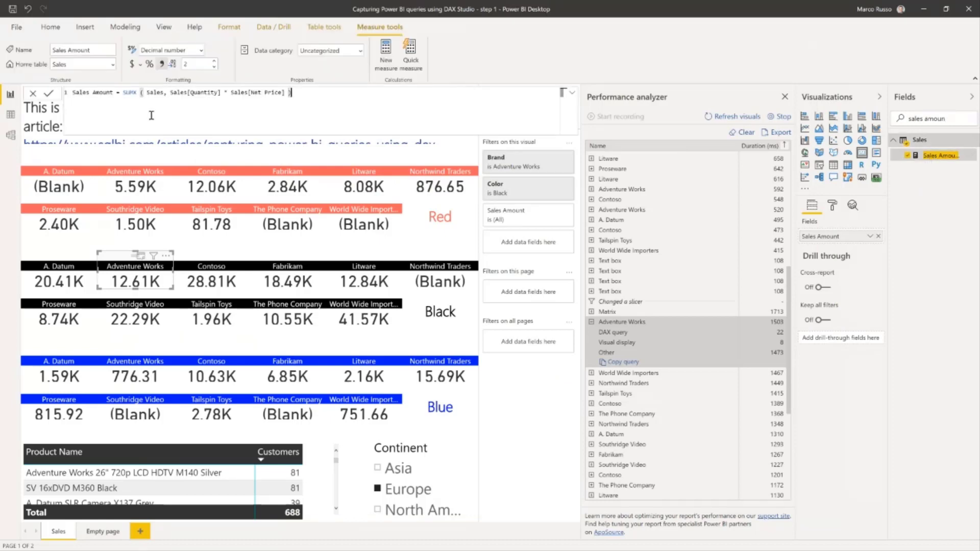
pyautogui.scroll(6, 184, 96)
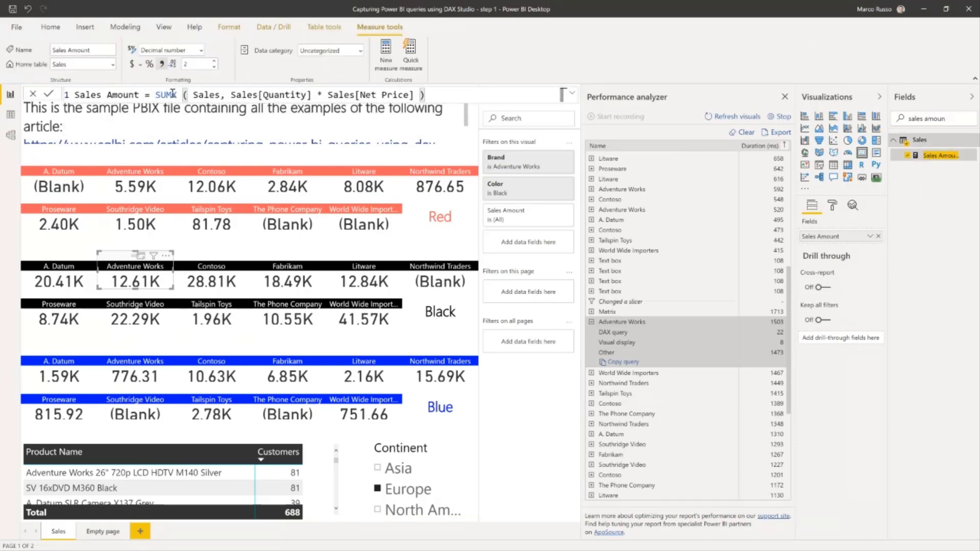
pyautogui.moveTo(230, 95); pyautogui.dragTo(415, 95)
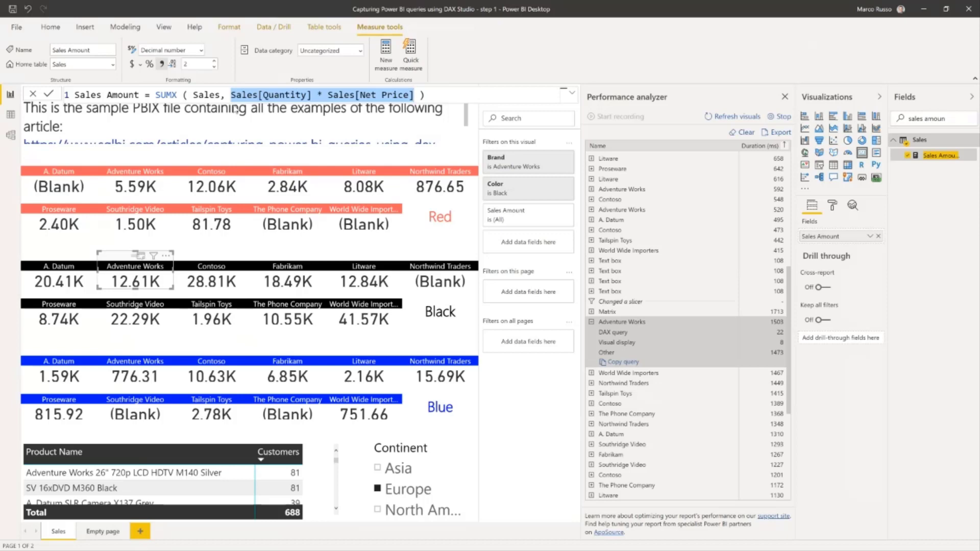
# Return to DAX Studio, add the Sales Amount measure's definition to the query and run it to show the results.
pyautogui.hotkey('alt', 'Tab')
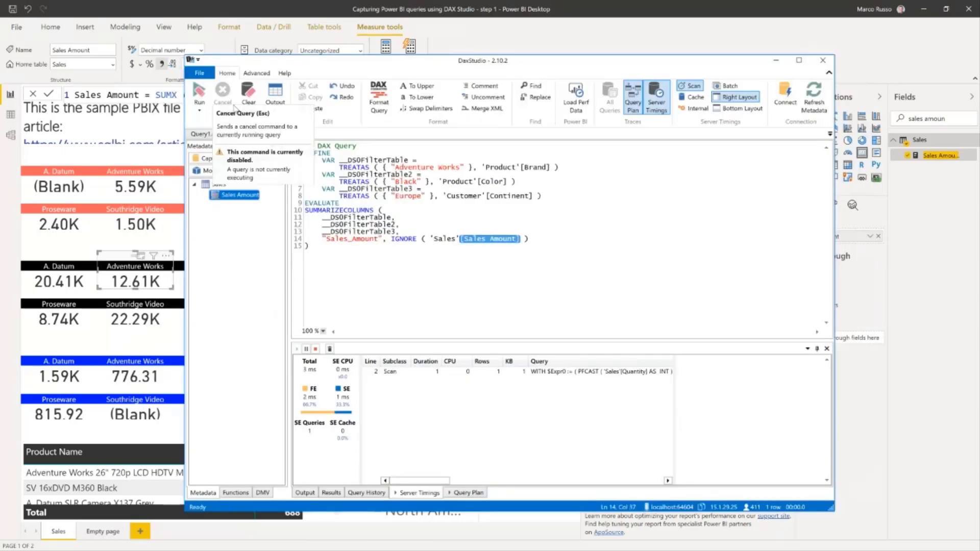
pyautogui.click(361, 181)
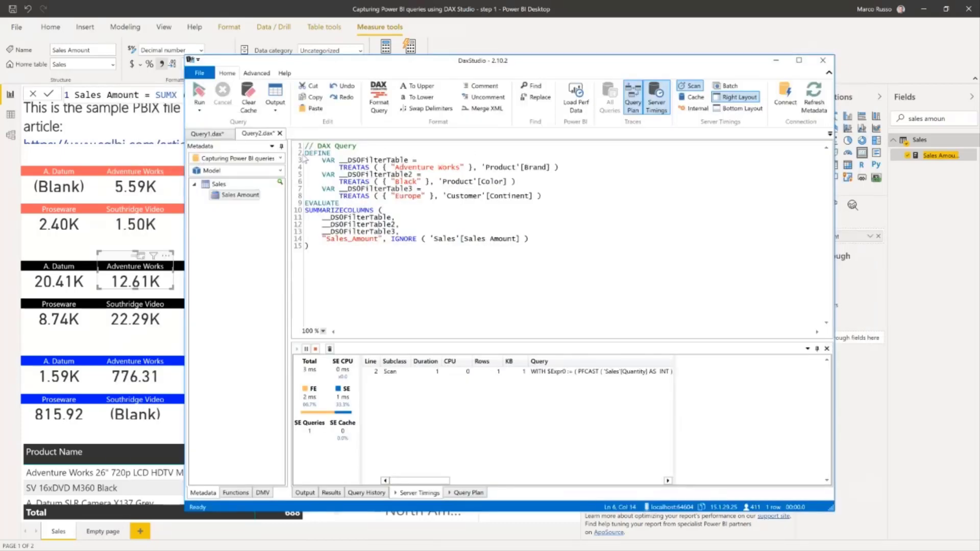
pyautogui.click(306, 203)
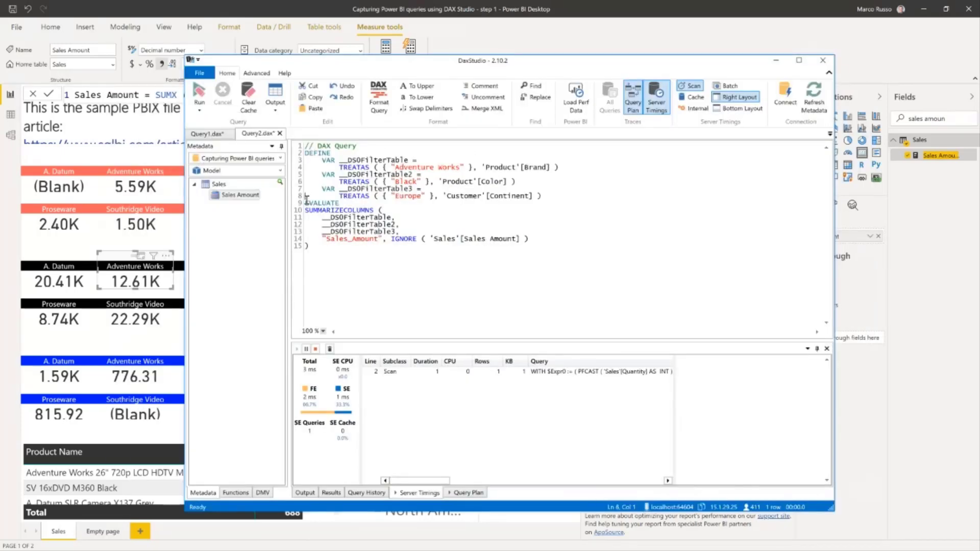
pyautogui.rightClick(244, 197)
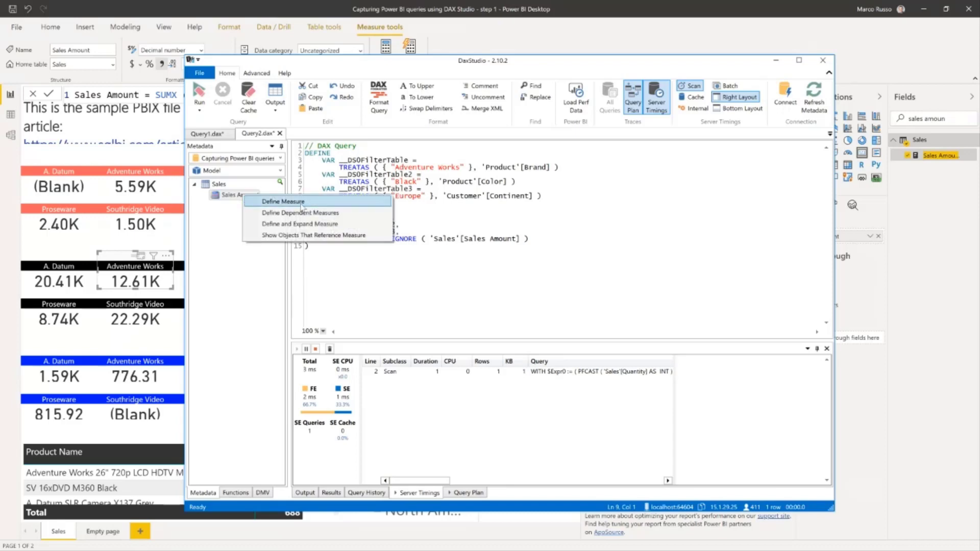
pyautogui.click(284, 202)
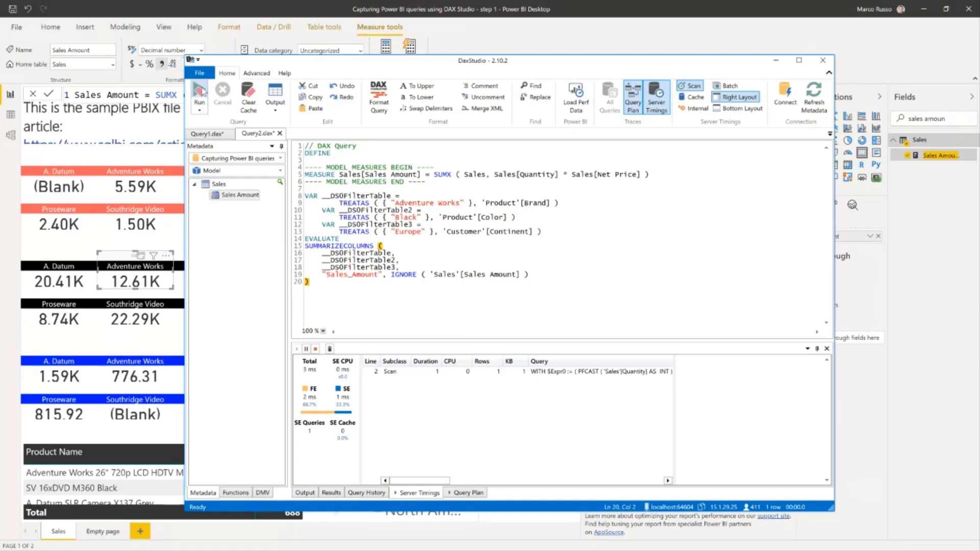
pyautogui.click(199, 93)
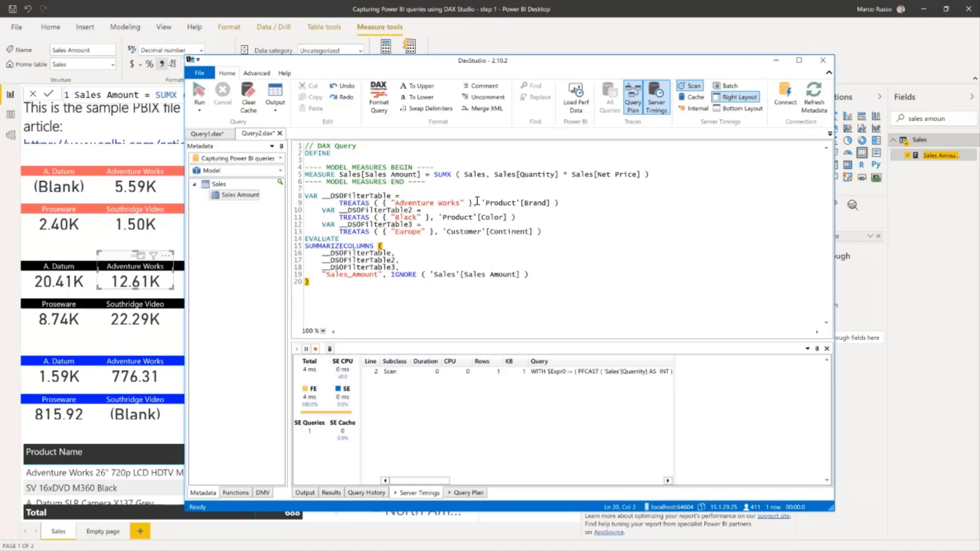
pyautogui.click(332, 493)
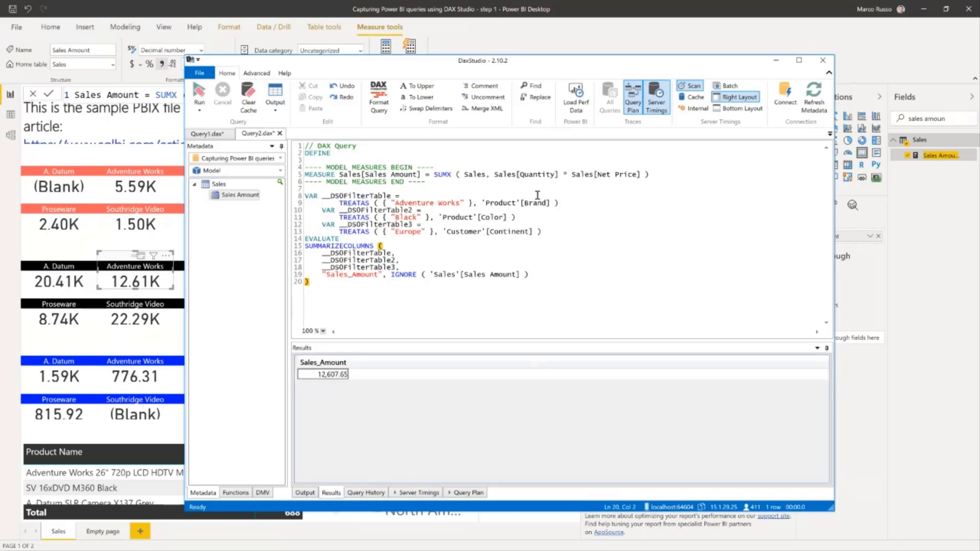
# Multiply the local Sales Amount measure's expression by 100 and rerun the query.
pyautogui.click(437, 176)
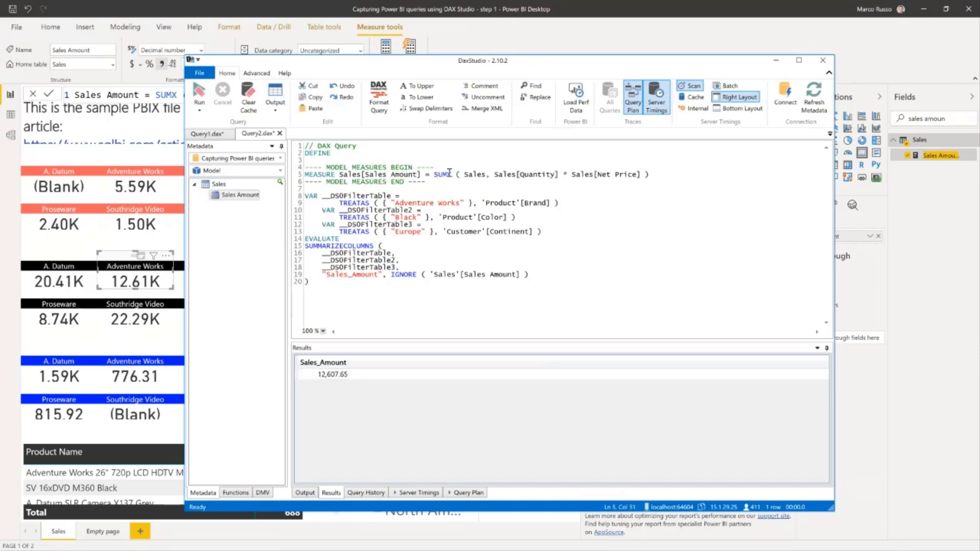
pyautogui.click(658, 175)
pyautogui.write('* 100')
pyautogui.moveTo(325, 382)
pyautogui.click(602, 189)
pyautogui.click(200, 94)
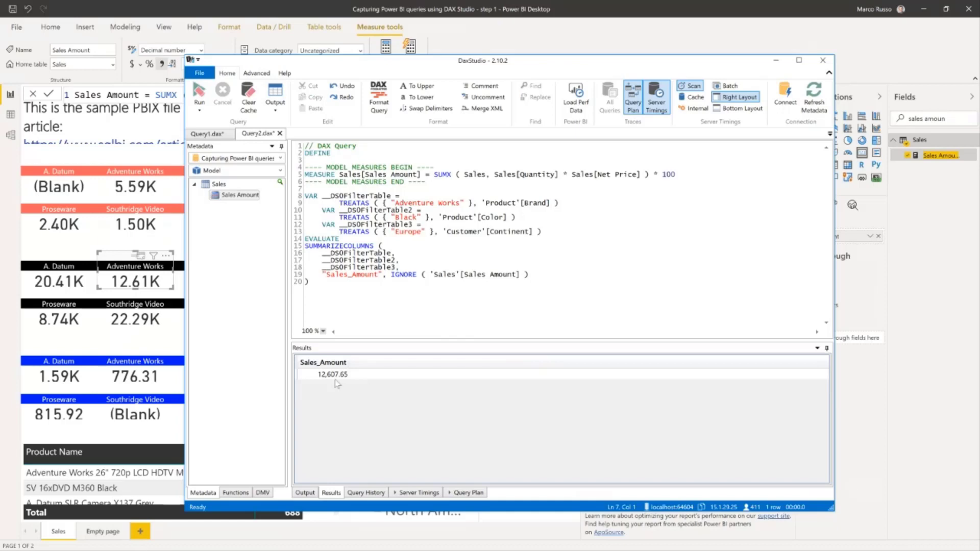
pyautogui.click(571, 190)
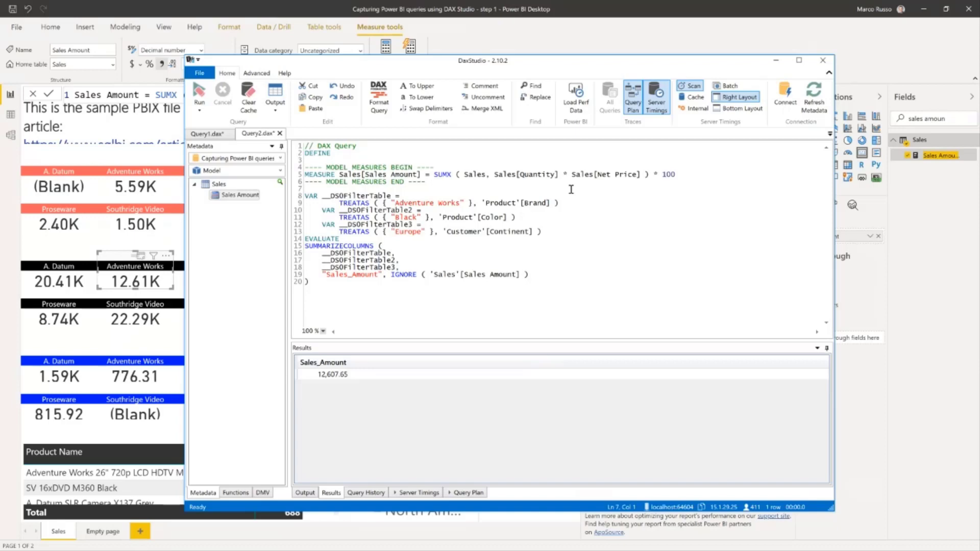
# Rename the local measure to Sales Amount1 in both its definition and the SUMMARIZECOLUMNS reference, and rerun the query.
pyautogui.click(418, 175)
pyautogui.write('1')
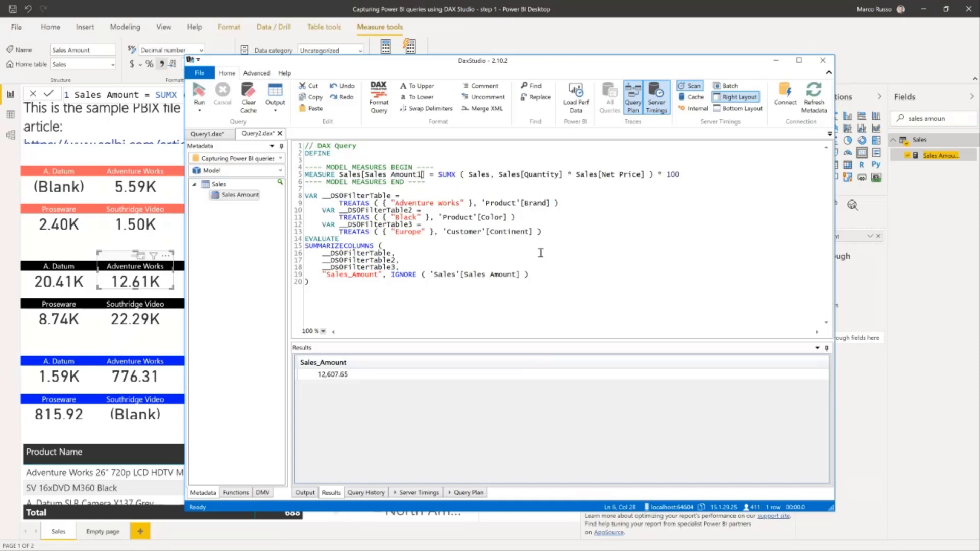
pyautogui.click(520, 275)
pyautogui.write('1')
pyautogui.click(199, 94)
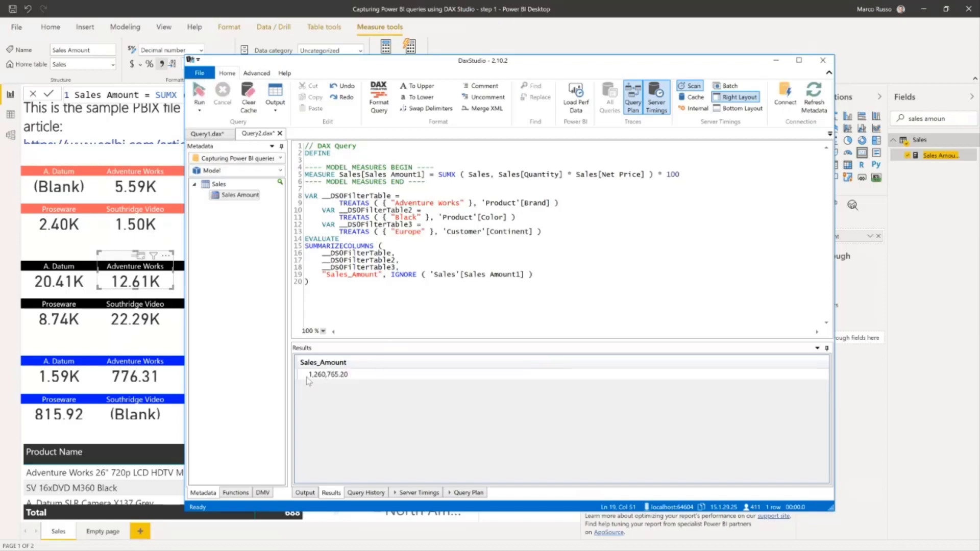
pyautogui.click(597, 276)
pyautogui.click(597, 256)
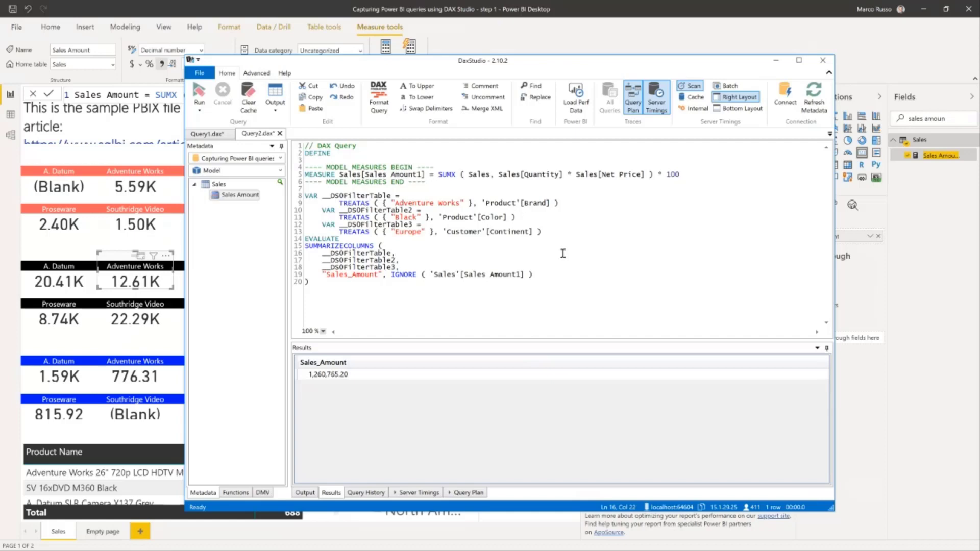
# Restore the measure name to Sales Amount in both its definition and the SUMMARIZECOLUMNS reference.
pyautogui.click(422, 175)
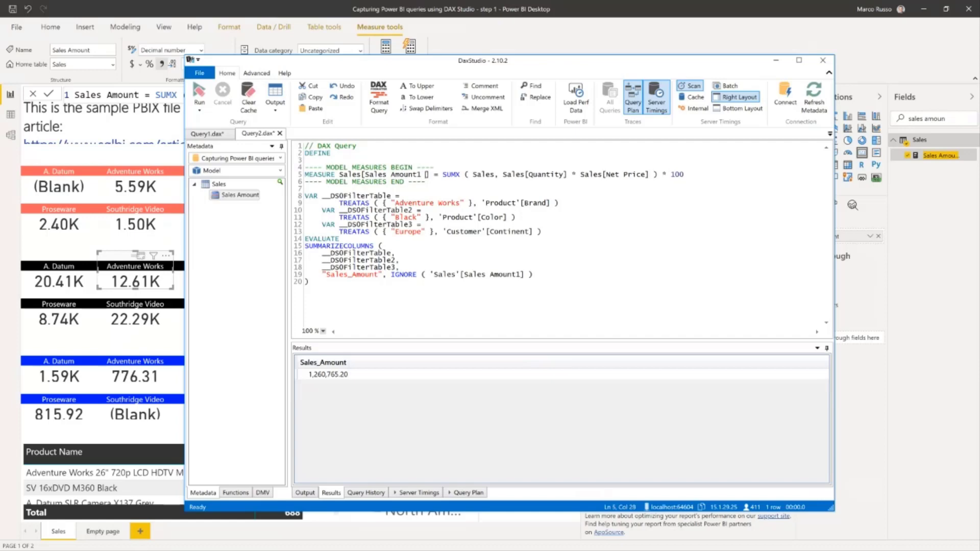
pyautogui.press('BackSpace')
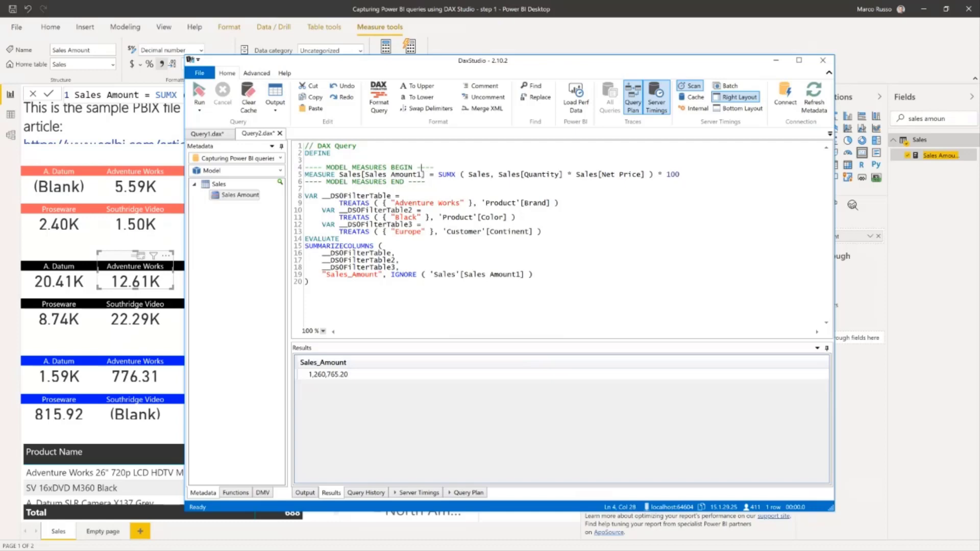
pyautogui.press('Home')
pyautogui.hotkey('ctrl', 'Right')
pyautogui.hotkey('ctrl', 'Right')
pyautogui.hotkey('ctrl', 'Right')
pyautogui.click(419, 175)
pyautogui.press('Delete')
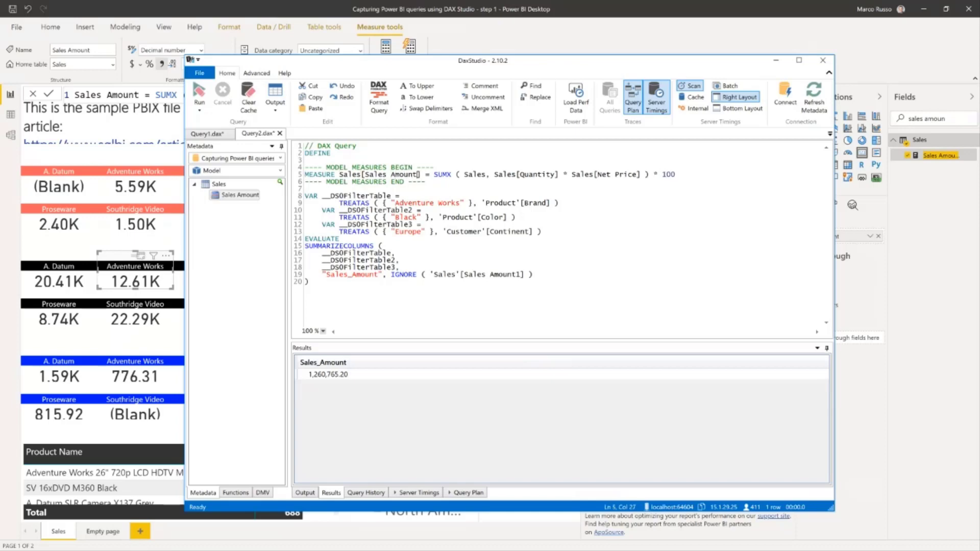
pyautogui.press('Down')
pyautogui.press('Down')
pyautogui.press('Down')
pyautogui.press('Down')
pyautogui.press('Down')
pyautogui.press('Down')
pyautogui.press('Down')
pyautogui.press('Down')
pyautogui.press('Down')
pyautogui.press('End')
pyautogui.press('Left')
pyautogui.press('Left')
pyautogui.press('Left')
pyautogui.press('BackSpace')
# Remove the "* 100" factor from the local Sales Amount measure and rerun the query.
pyautogui.press('Up')
pyautogui.press('Up')
pyautogui.press('Up')
pyautogui.press('Up')
pyautogui.press('Up')
pyautogui.press('Up')
pyautogui.press('Up')
pyautogui.hotkey('shift', 'Left')
pyautogui.hotkey('shift', 'Left')
pyautogui.hotkey('shift', 'Left')
pyautogui.hotkey('shift', 'Left')
pyautogui.hotkey('shift', 'Left')
pyautogui.press('BackSpace')
pyautogui.press('F5')
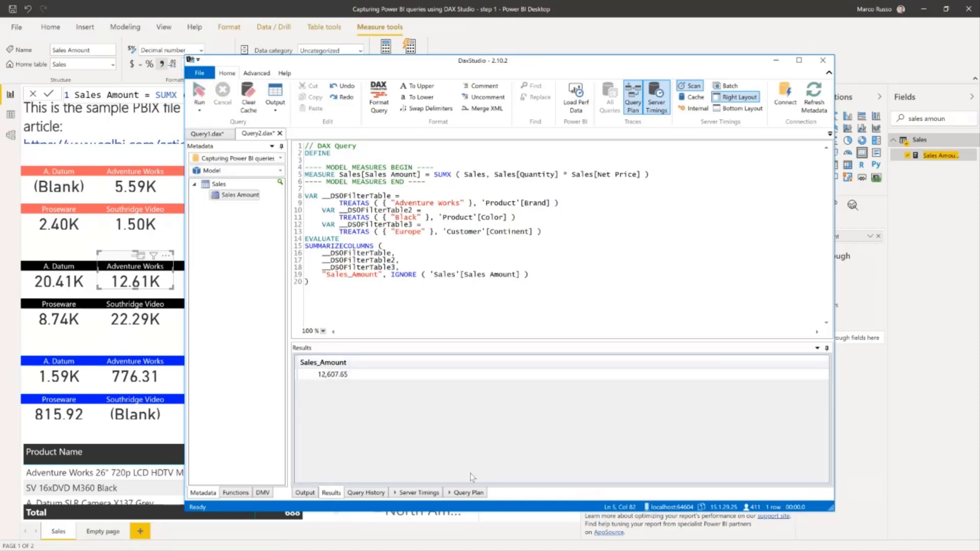
# Check the query's server timings and show its query plan with the physical plan enlarged.
pyautogui.click(421, 493)
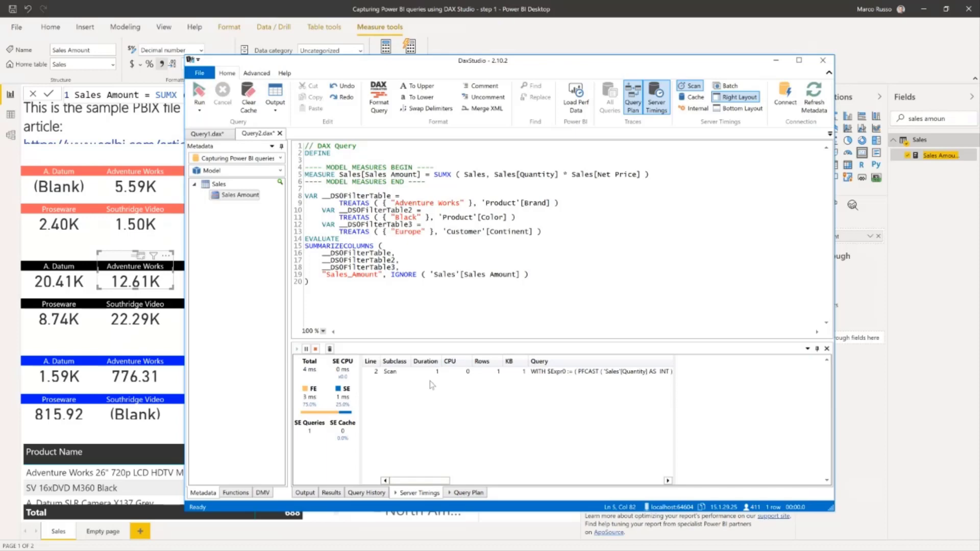
pyautogui.click(457, 492)
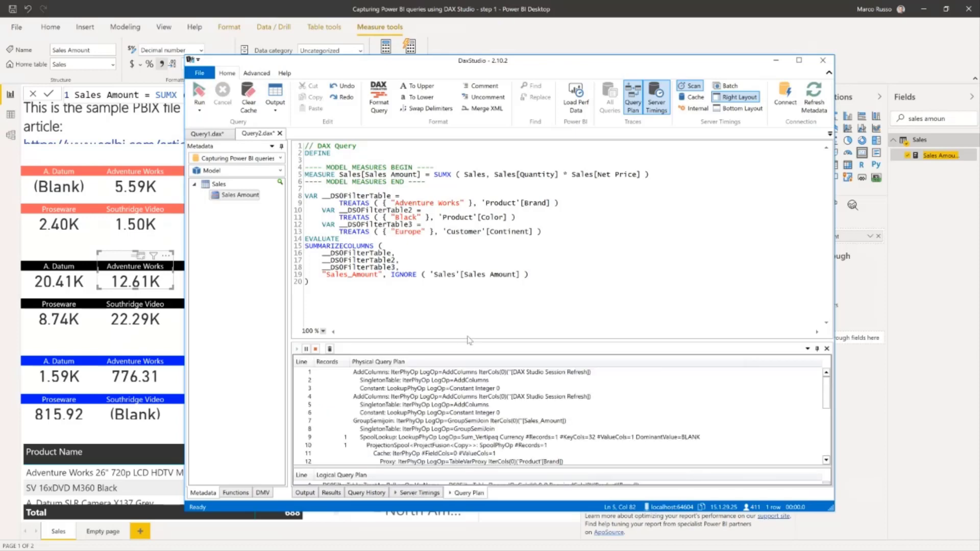
pyautogui.moveTo(467, 339); pyautogui.dragTo(467, 172)
# Examine the Product[Brand] TreatAs, SpoolLookup and ProjectionSpool lines in the physical query plan.
pyautogui.click(482, 316)
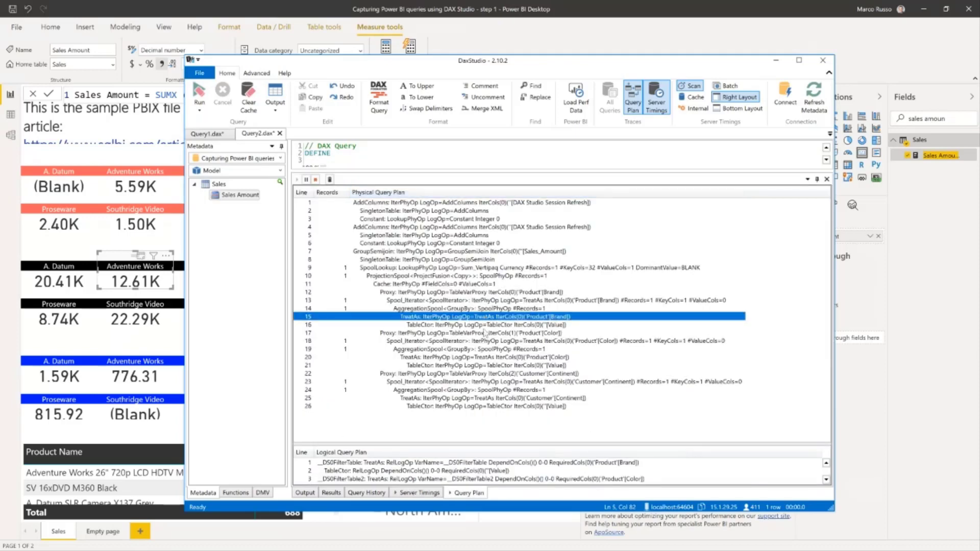
pyautogui.click(466, 268)
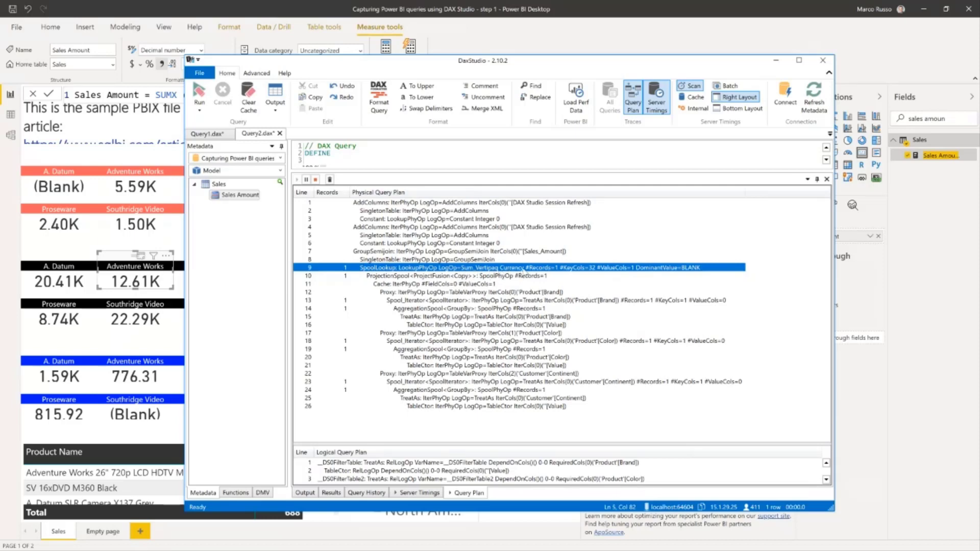
pyautogui.click(523, 277)
pyautogui.click(492, 268)
pyautogui.click(343, 278)
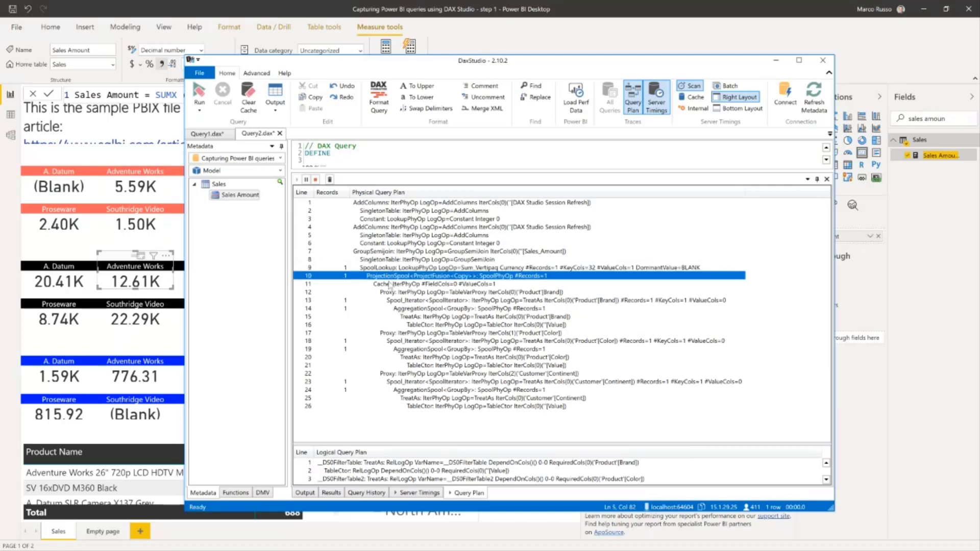
# Compare the query's server timings with the ProjectionSpool and SpoolLookup lines of the physical query plan.
pyautogui.click(422, 493)
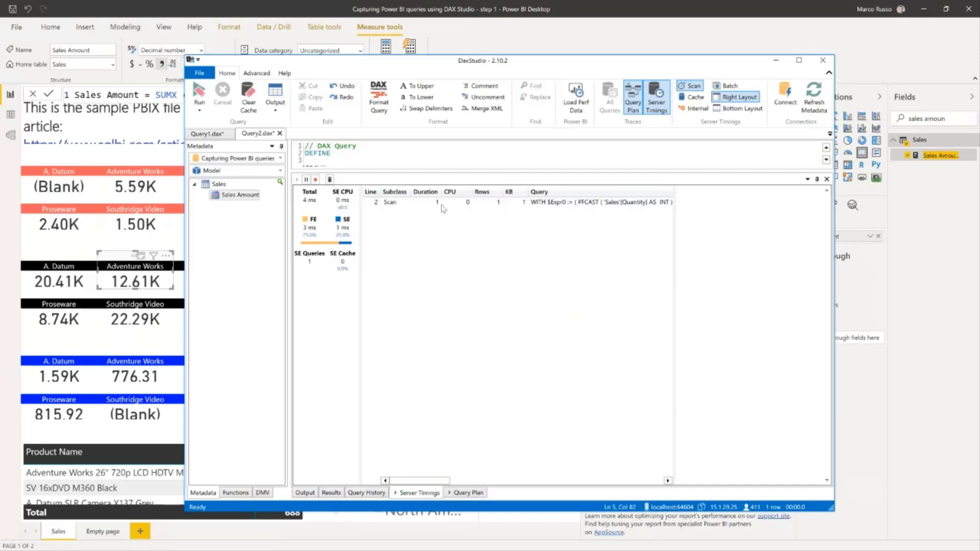
pyautogui.click(465, 494)
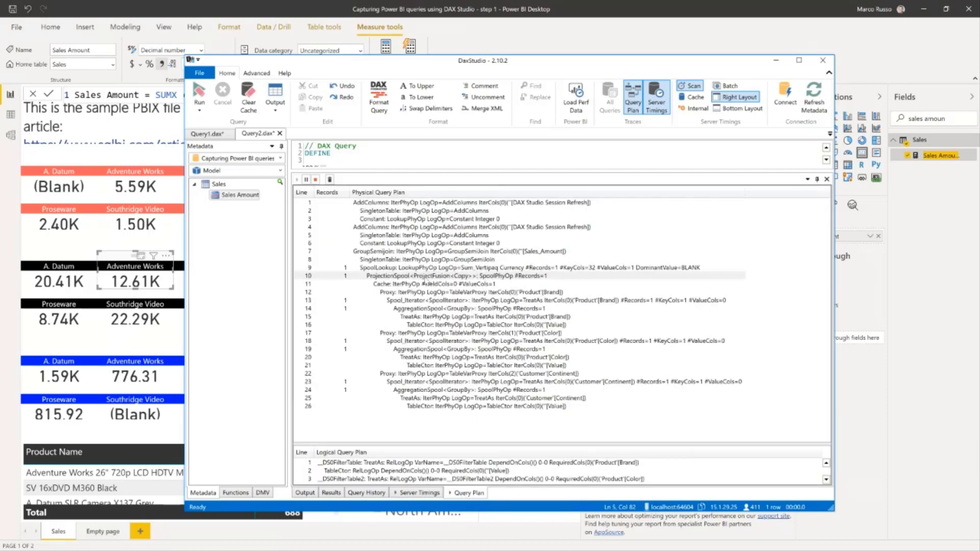
pyautogui.click(398, 278)
pyautogui.click(365, 270)
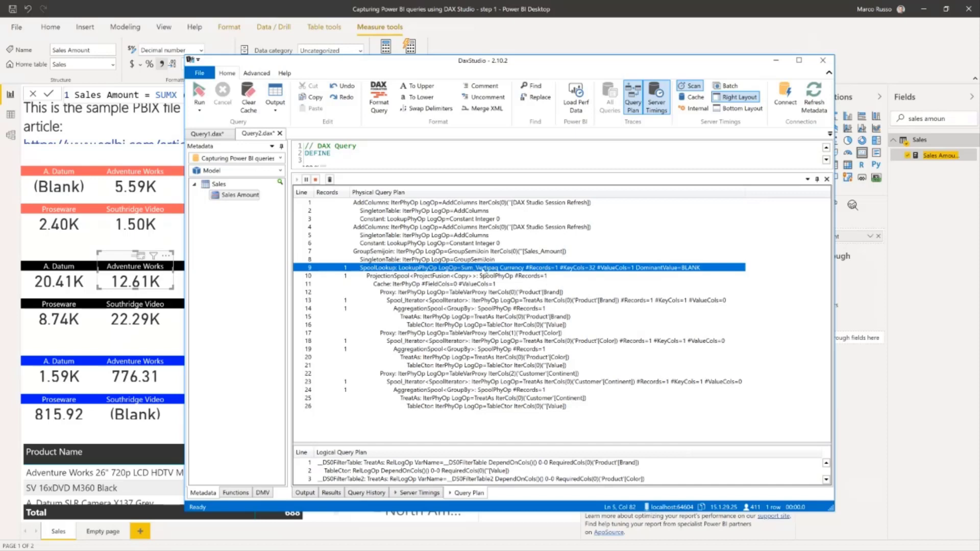
# Show the storage engine query of the scan in the server timings and widen its text area.
pyautogui.click(426, 493)
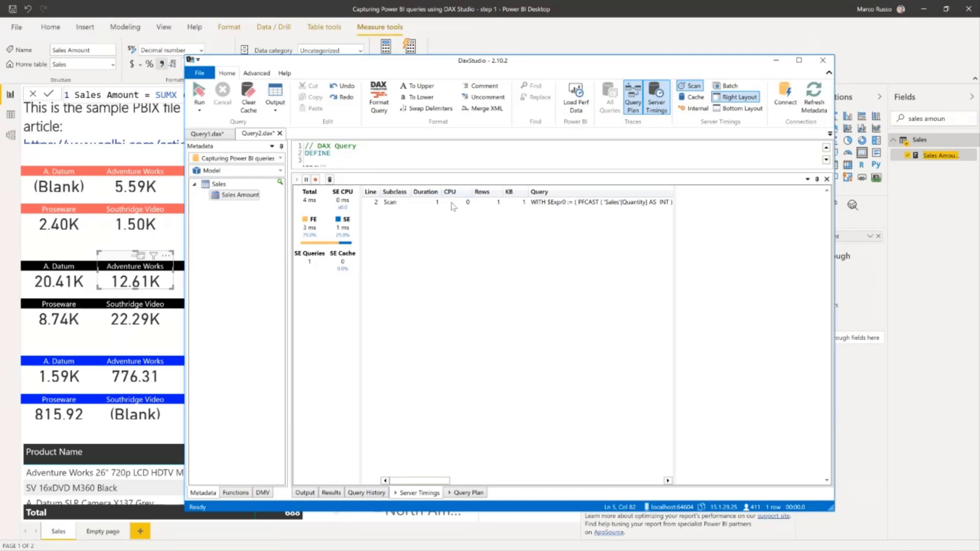
pyautogui.click(453, 204)
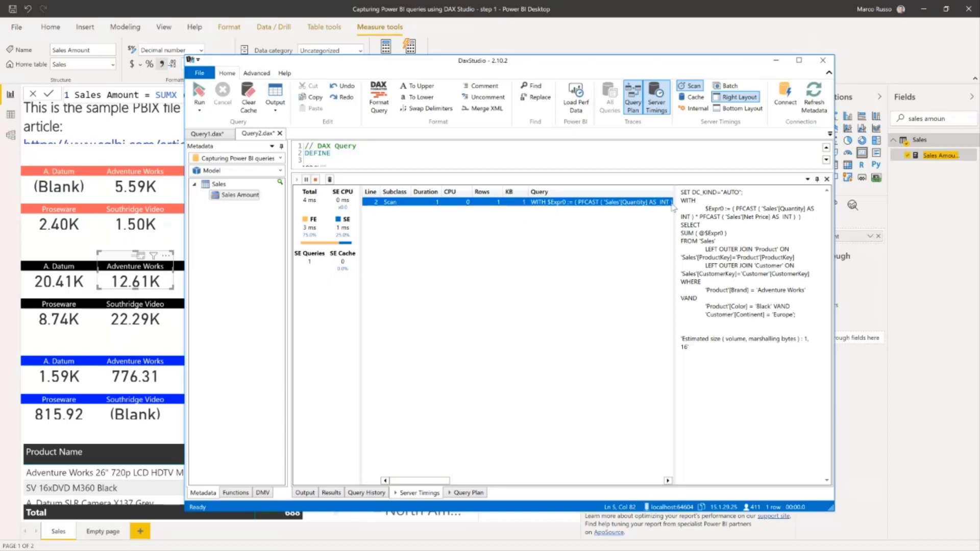
pyautogui.moveTo(674, 210); pyautogui.dragTo(567, 211)
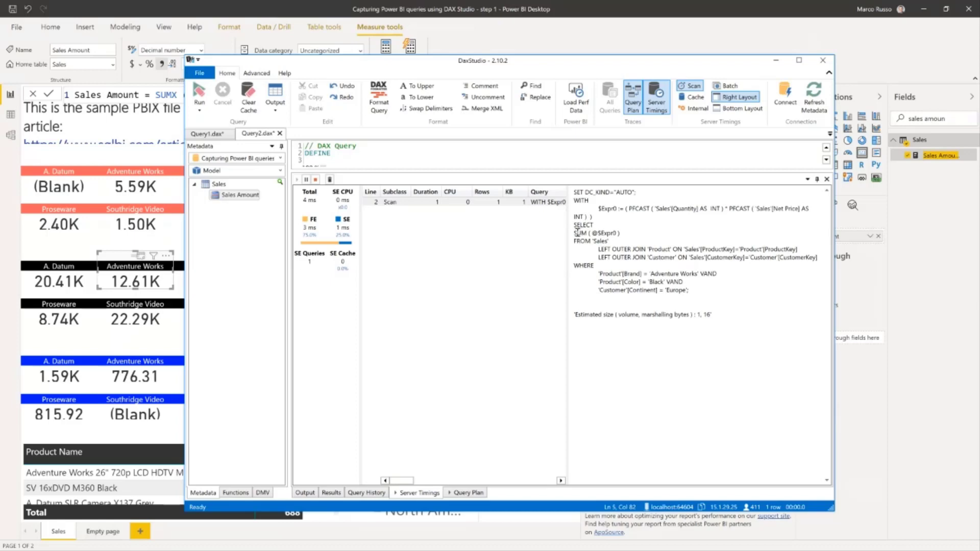
# Examine the $Expr0 expression in the storage engine query, which multiplies Sales[Quantity] by Sales[Net Price].
pyautogui.moveTo(575, 233); pyautogui.dragTo(588, 217)
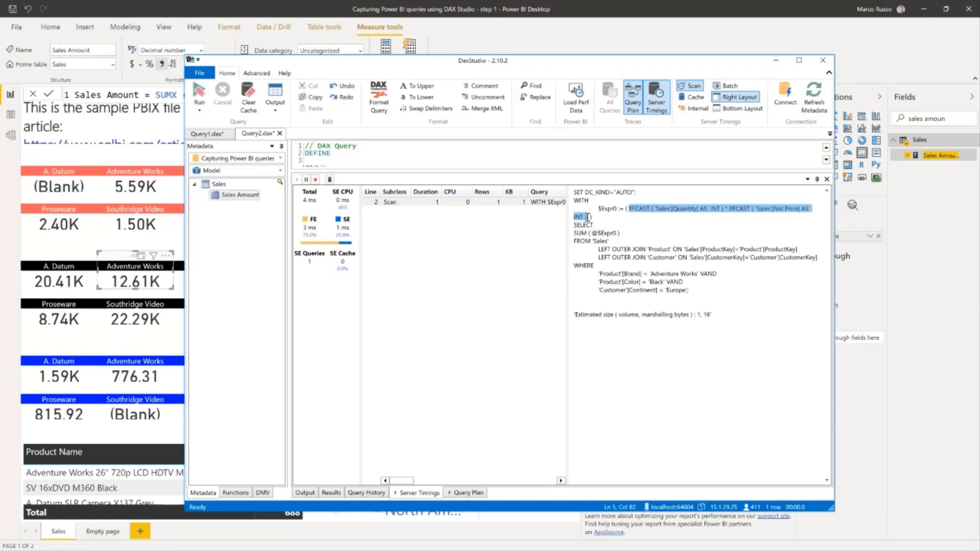
pyautogui.click(806, 213)
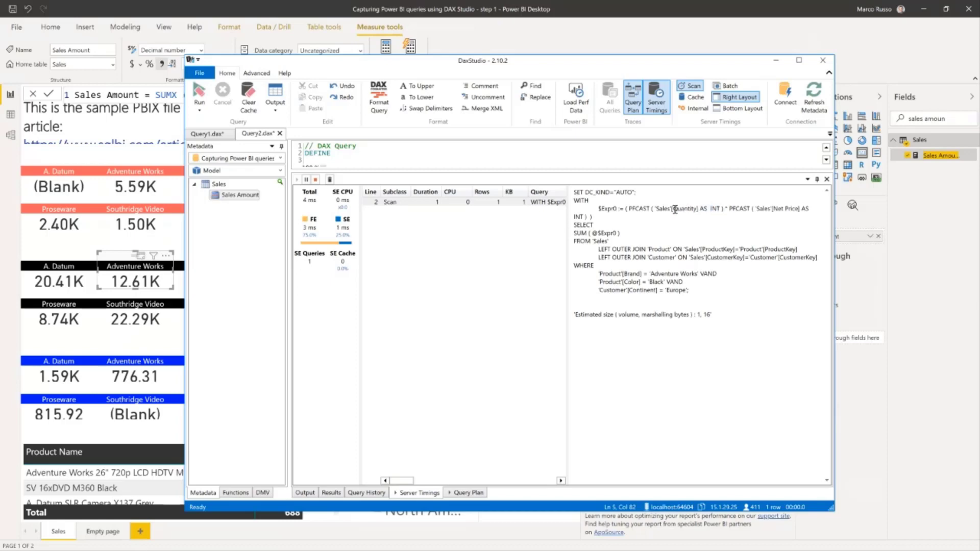
pyautogui.moveTo(673, 210); pyautogui.dragTo(698, 209)
pyautogui.moveTo(772, 209); pyautogui.dragTo(800, 213)
pyautogui.moveTo(630, 208); pyautogui.dragTo(777, 213)
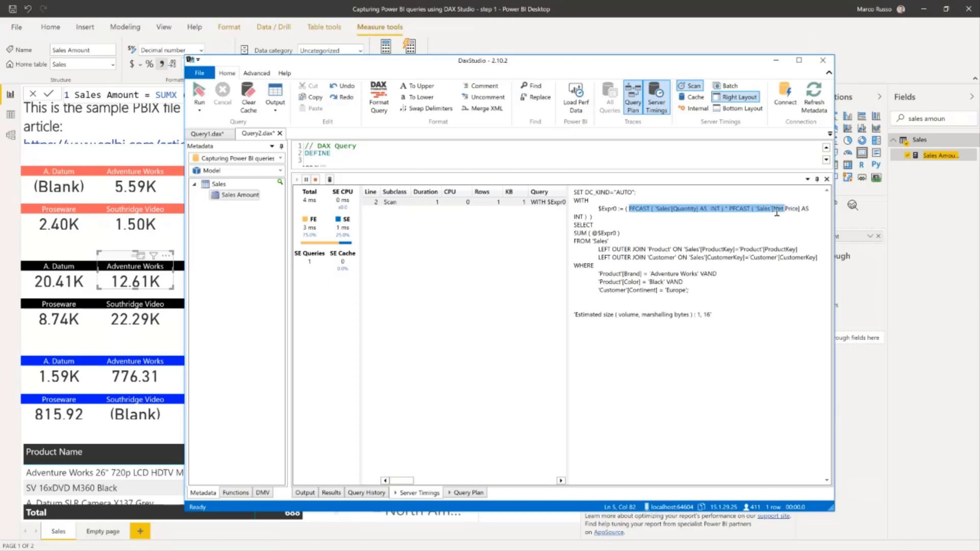
pyautogui.click(585, 234)
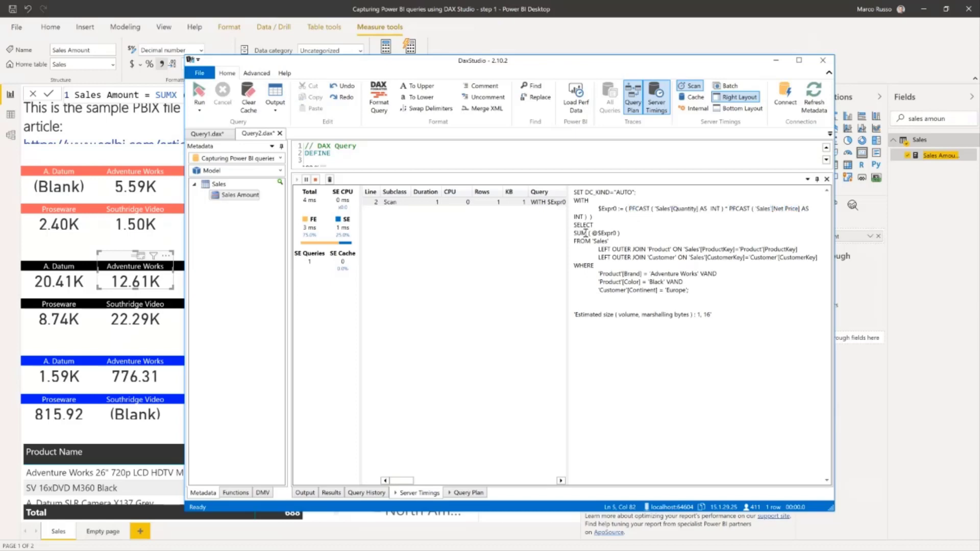
# Examine the outer joins to Product and Customer and the WHERE filters on brand, color and continent.
pyautogui.moveTo(574, 241); pyautogui.dragTo(704, 259)
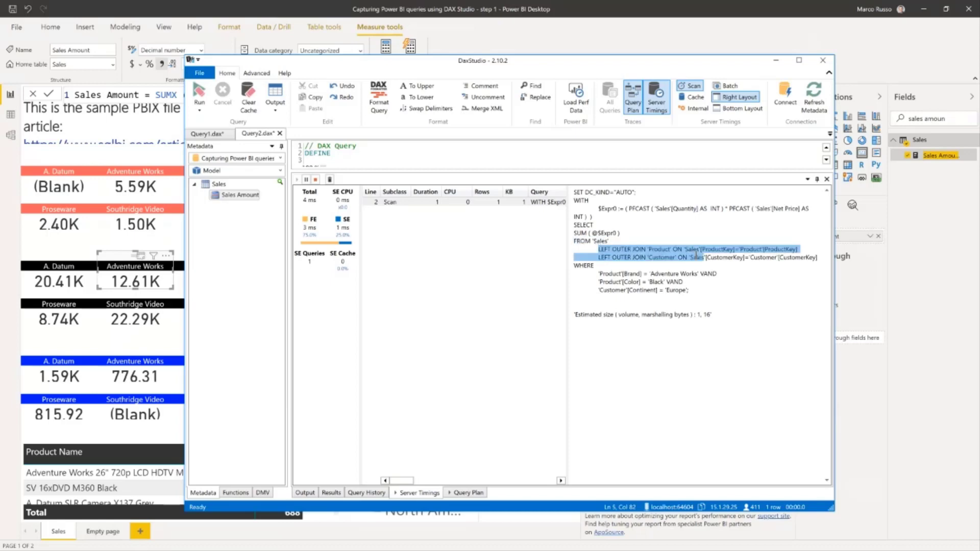
pyautogui.click(624, 258)
pyautogui.moveTo(626, 259); pyautogui.dragTo(676, 252)
pyautogui.click(647, 276)
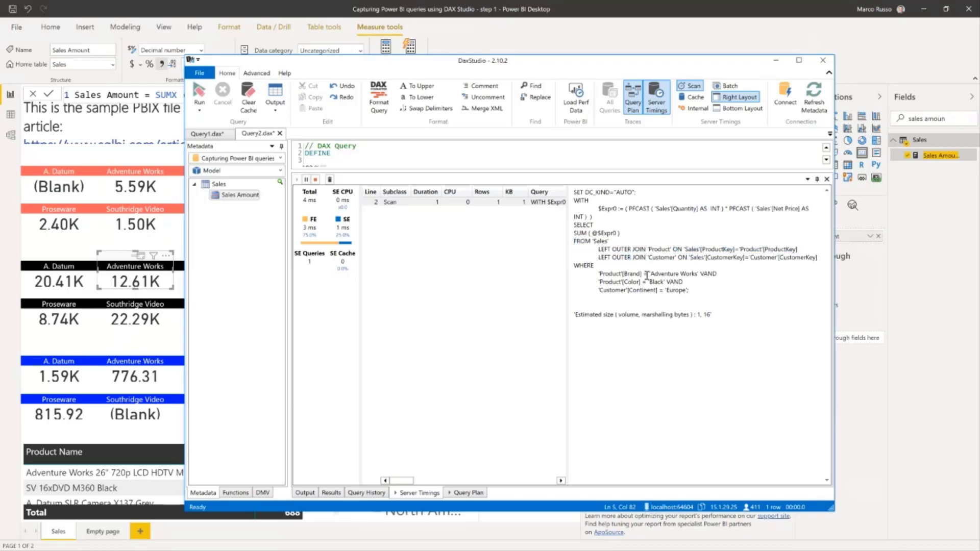
pyautogui.moveTo(591, 274); pyautogui.dragTo(714, 291)
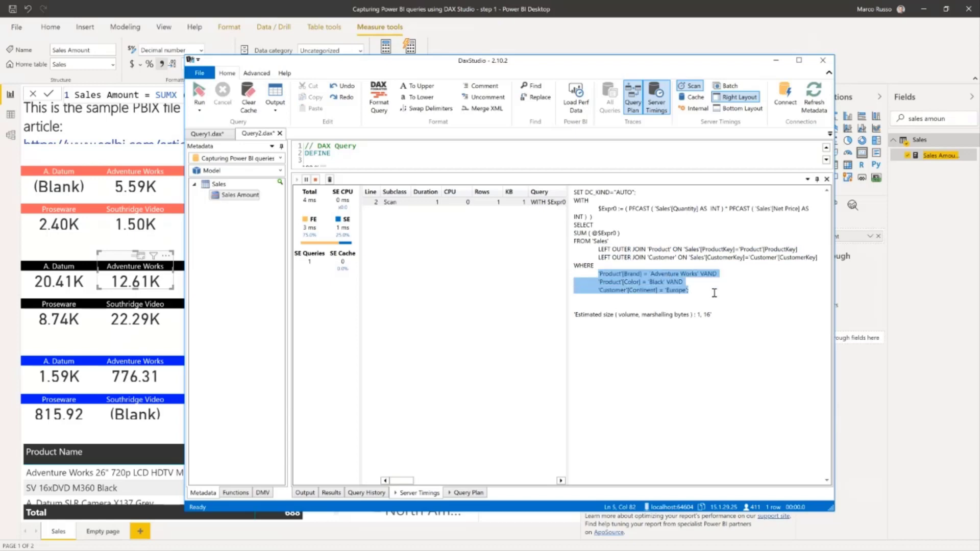
pyautogui.click(658, 278)
pyautogui.doubleClick(663, 276)
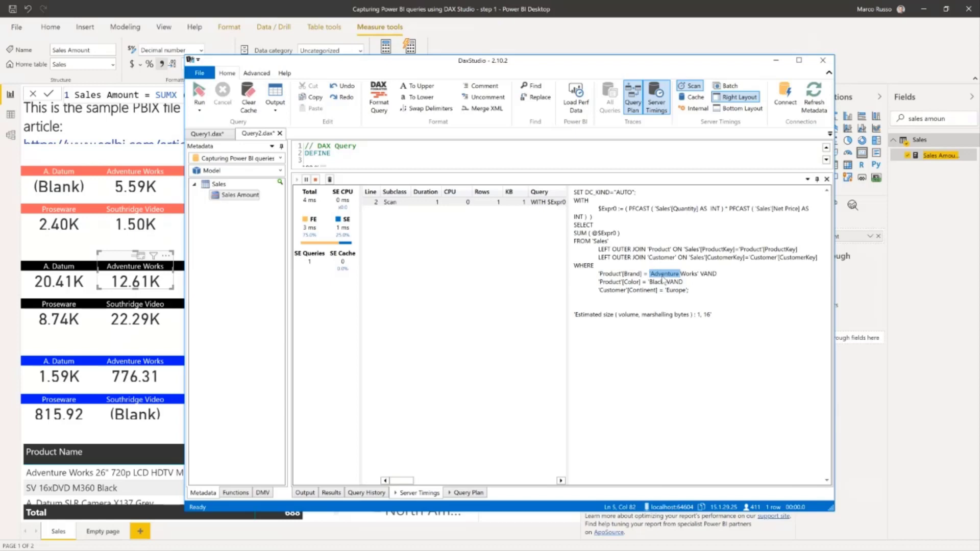
# Enlarge the query editor and review the TREATAS filter variables and the SUMMARIZECOLUMNS call of the DAX query.
pyautogui.moveTo(545, 173); pyautogui.dragTo(531, 280)
pyautogui.click(464, 210)
pyautogui.moveTo(333, 198); pyautogui.dragTo(453, 231)
pyautogui.click(395, 256)
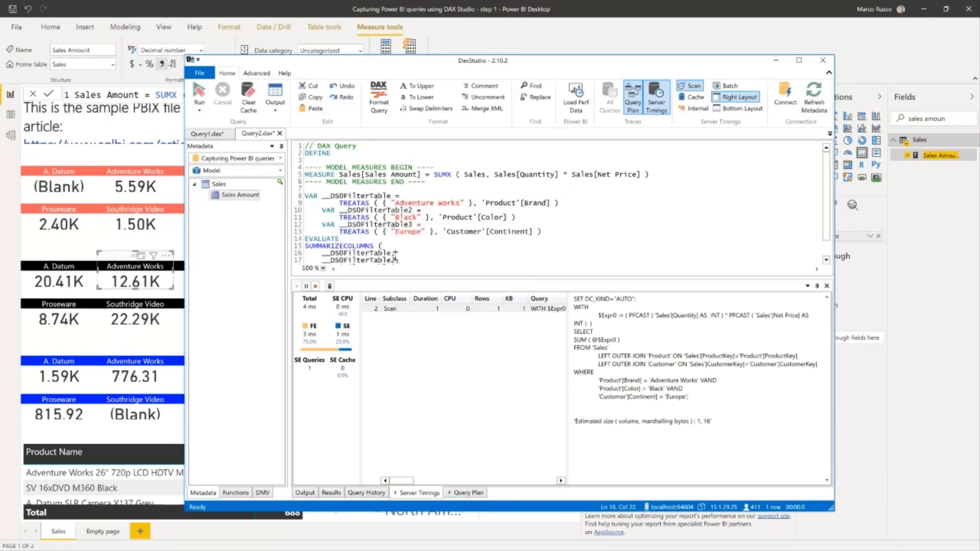
pyautogui.scroll(-1, 358, 252)
pyautogui.click(352, 226)
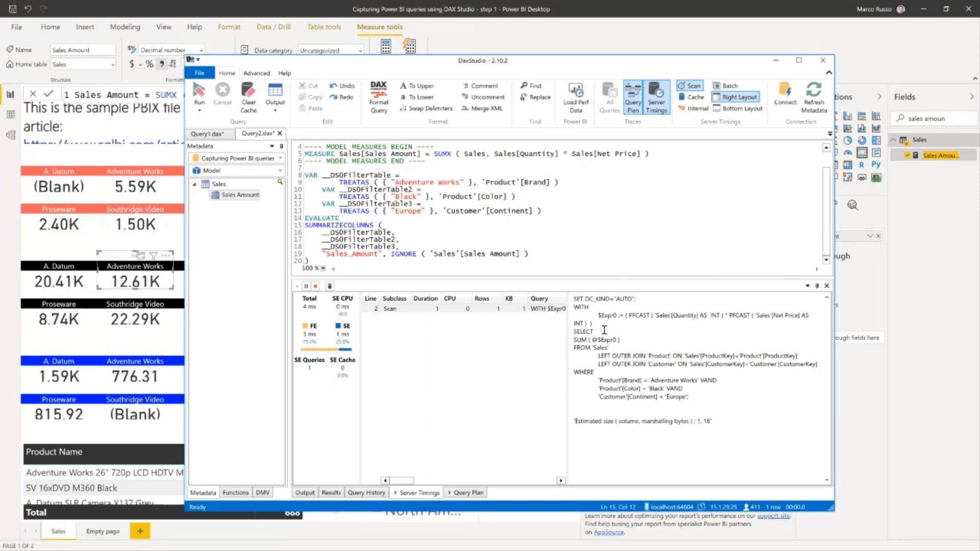
# Compare the SELECT, LEFT OUTER JOIN and WHERE parts of the storage engine query with the DAX code.
pyautogui.moveTo(605, 331); pyautogui.dragTo(703, 397)
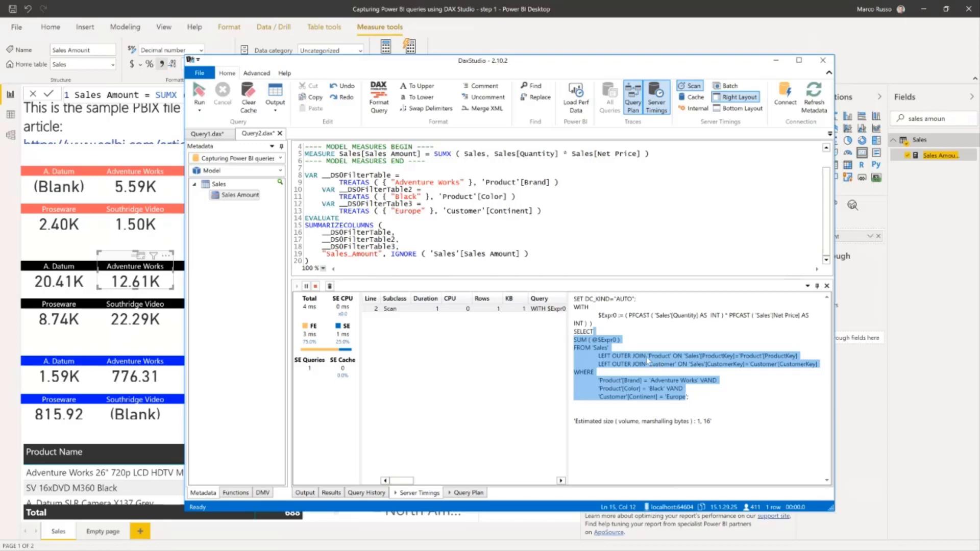
pyautogui.moveTo(600, 357); pyautogui.dragTo(642, 359)
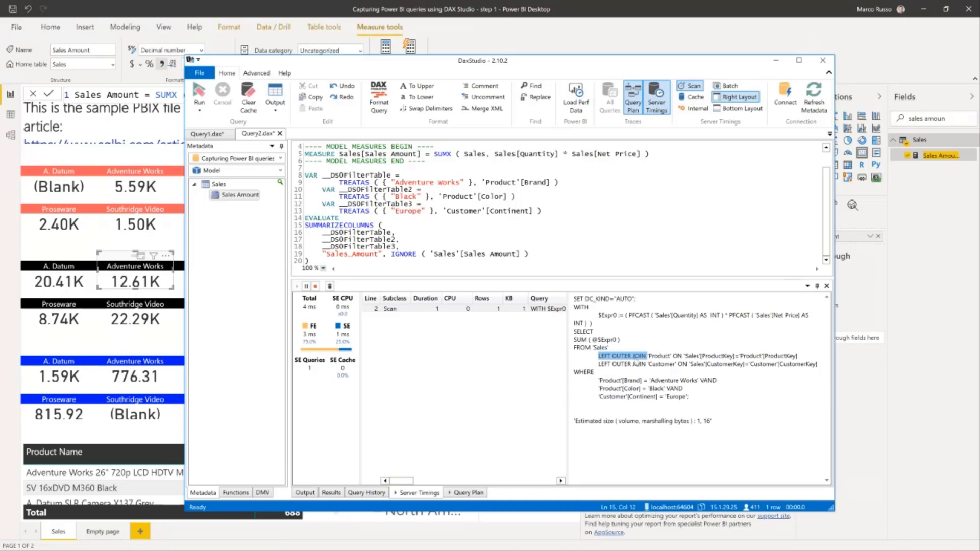
pyautogui.moveTo(575, 371); pyautogui.dragTo(700, 406)
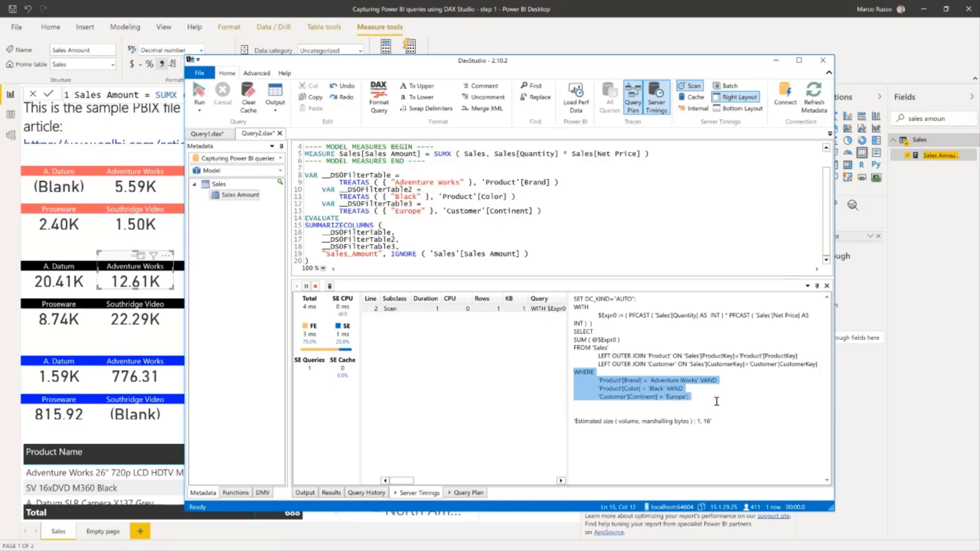
pyautogui.click(715, 401)
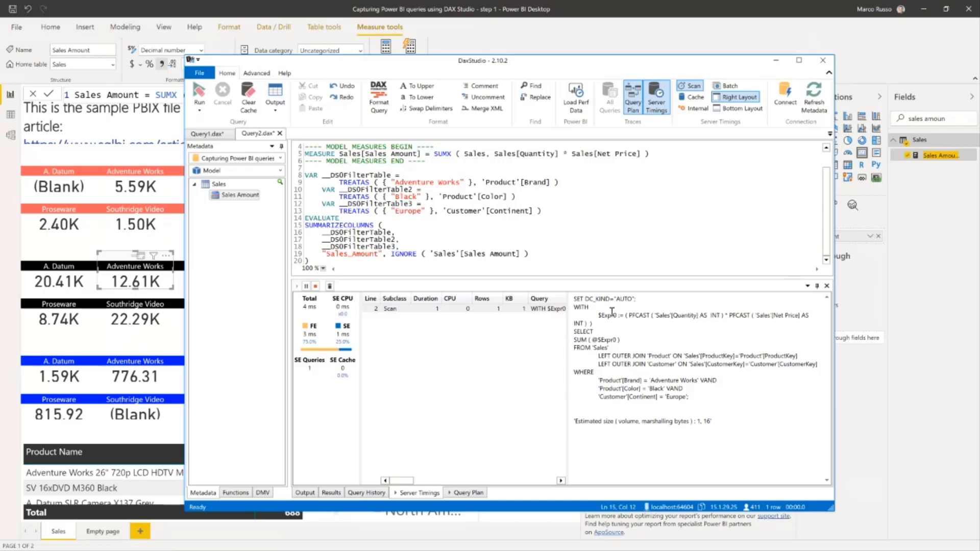
# Switch to the Query1 document, enlarge its editor, run the query and check its number of storage engine queries.
pyautogui.click(206, 133)
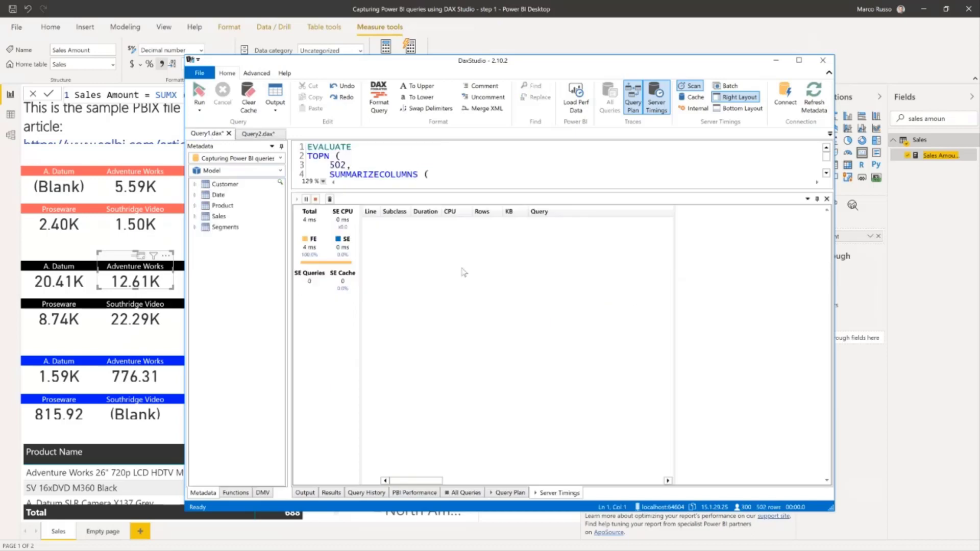
pyautogui.moveTo(456, 189); pyautogui.dragTo(456, 275)
pyautogui.click(485, 209)
pyautogui.click(200, 95)
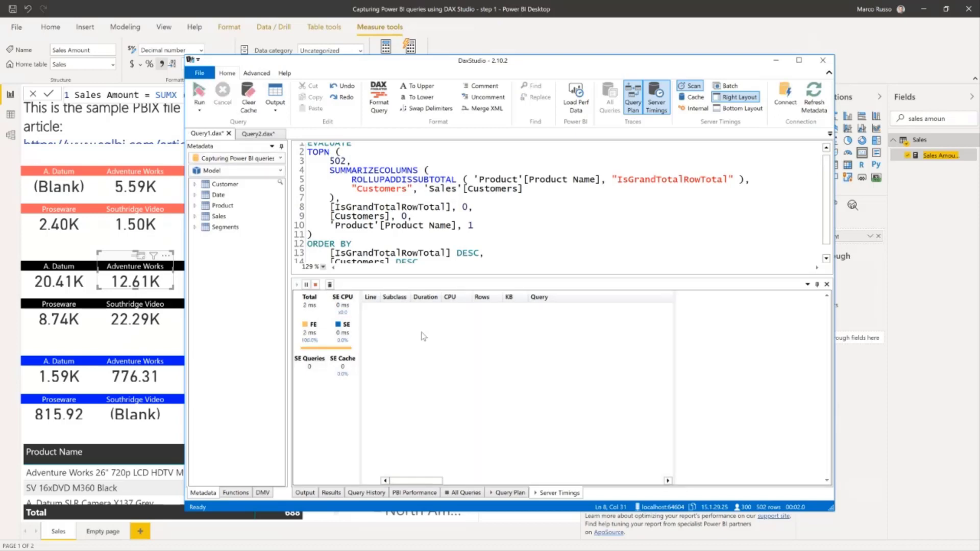
pyautogui.moveTo(465, 277); pyautogui.dragTo(465, 238)
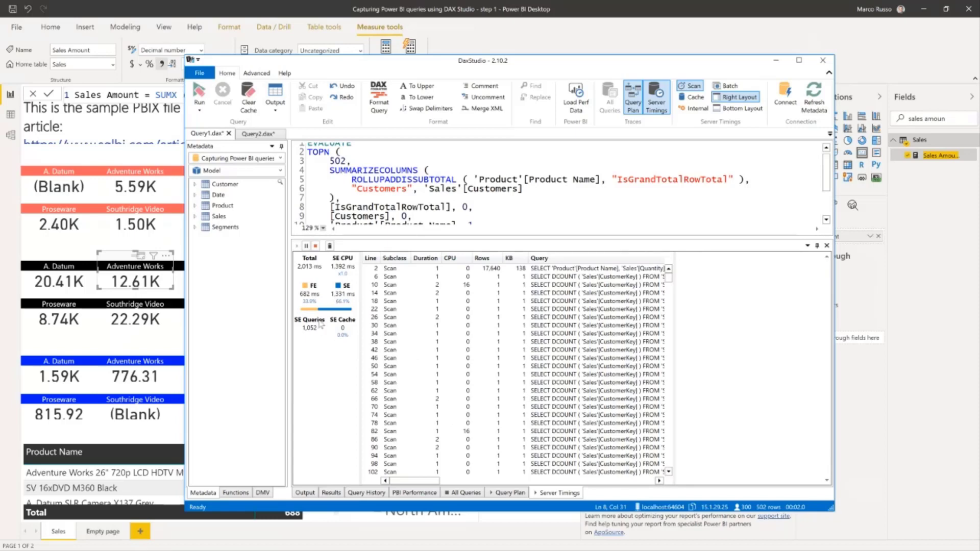
pyautogui.moveTo(316, 333)
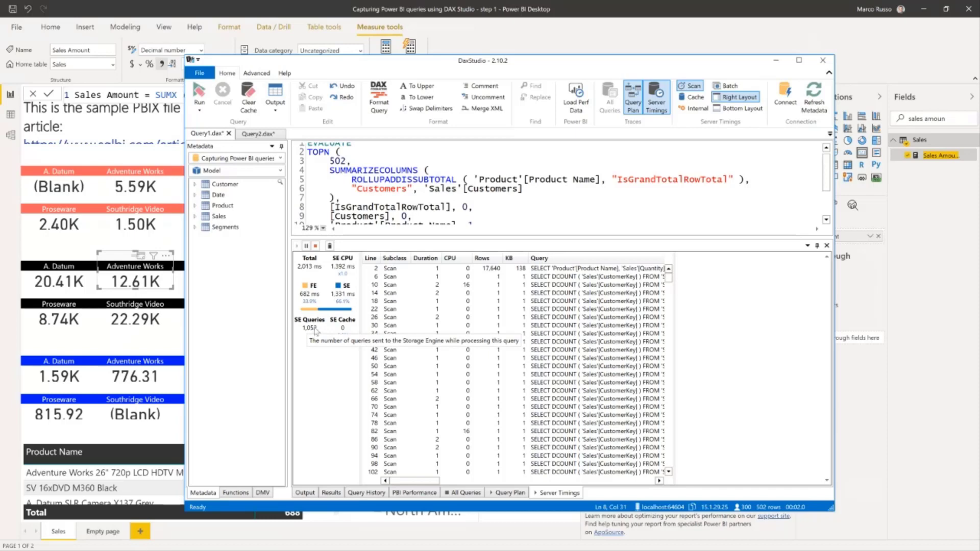
# Examine the first scan's storage engine query: its selected columns, join to Product and WHERE condition on Sales[Quantity].
pyautogui.click(508, 269)
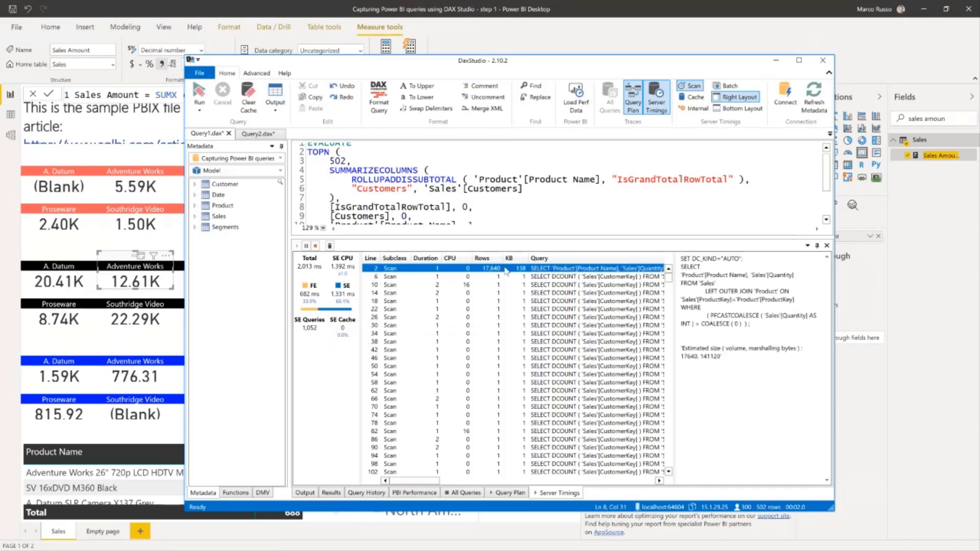
pyautogui.moveTo(677, 308); pyautogui.dragTo(687, 275)
pyautogui.moveTo(615, 291); pyautogui.dragTo(646, 291)
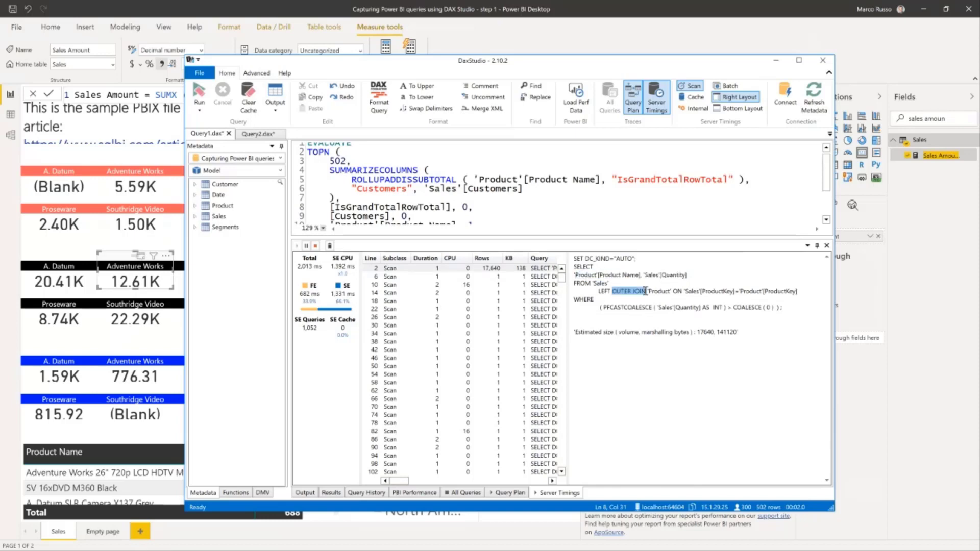
pyautogui.moveTo(573, 307); pyautogui.dragTo(700, 307)
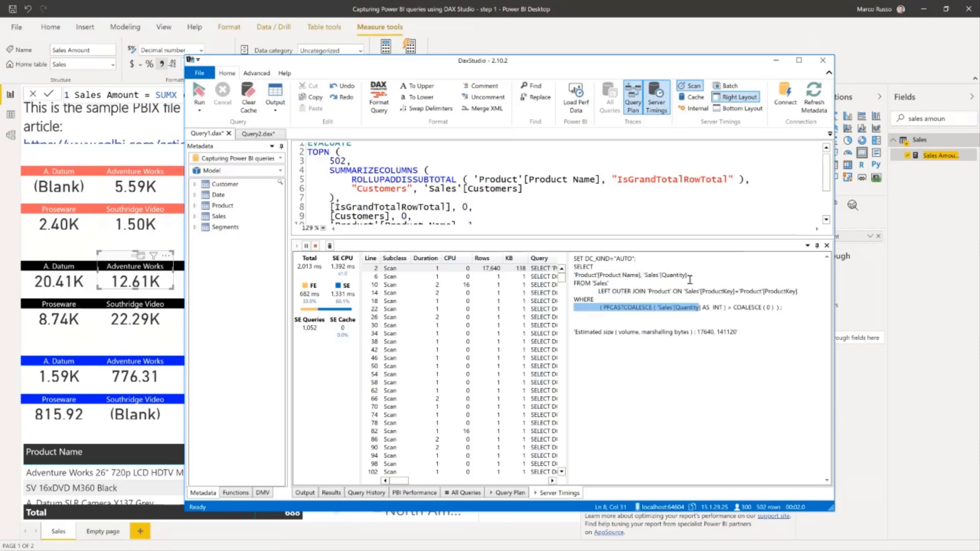
pyautogui.moveTo(689, 279); pyautogui.dragTo(567, 276)
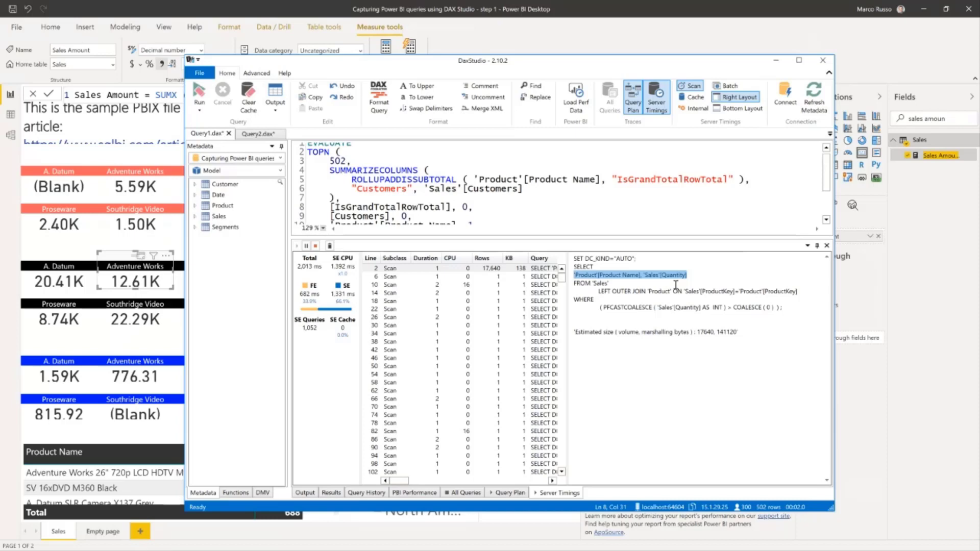
# Examine the distinct count of Sales[CustomerKey] in the storage engine query of the second scan.
pyautogui.click(533, 277)
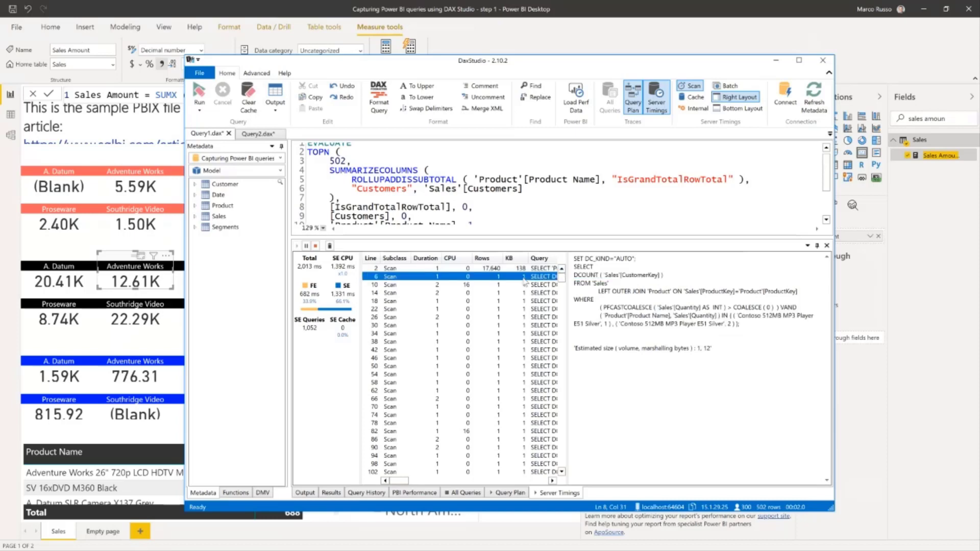
pyautogui.click(568, 287)
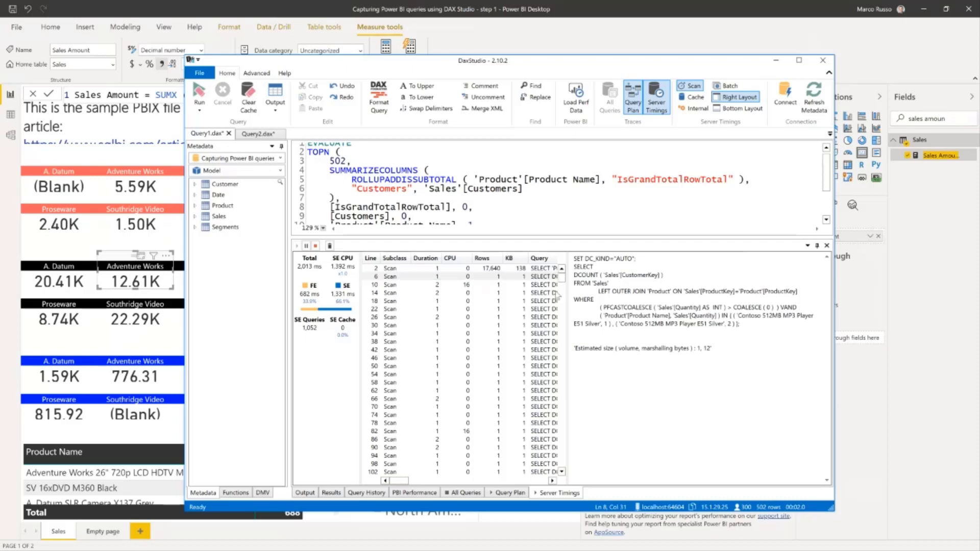
pyautogui.moveTo(605, 275); pyautogui.dragTo(658, 276)
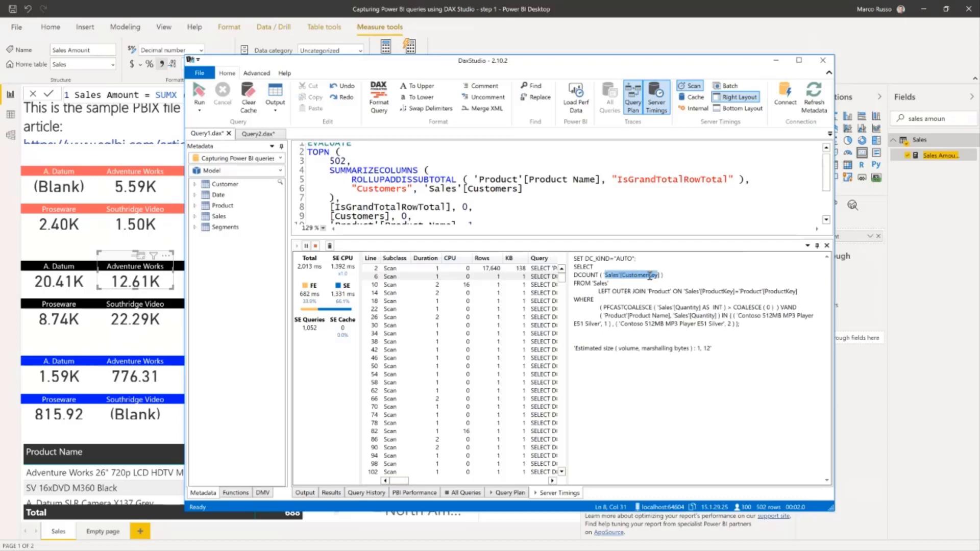
# Find the Customers measure referenced in the query by searching the model metadata for "customers".
pyautogui.scroll(-2, 567, 210)
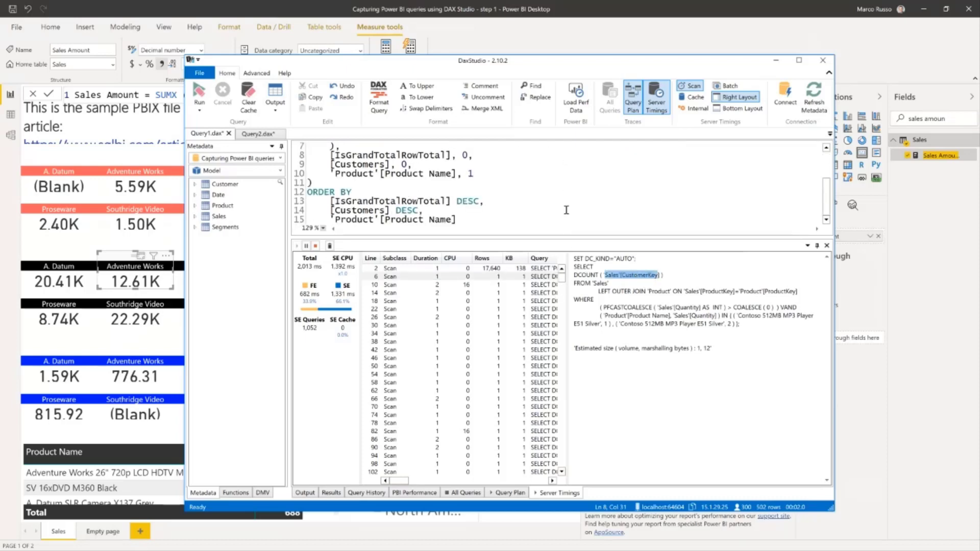
pyautogui.scroll(3, 566, 209)
pyautogui.doubleClick(510, 193)
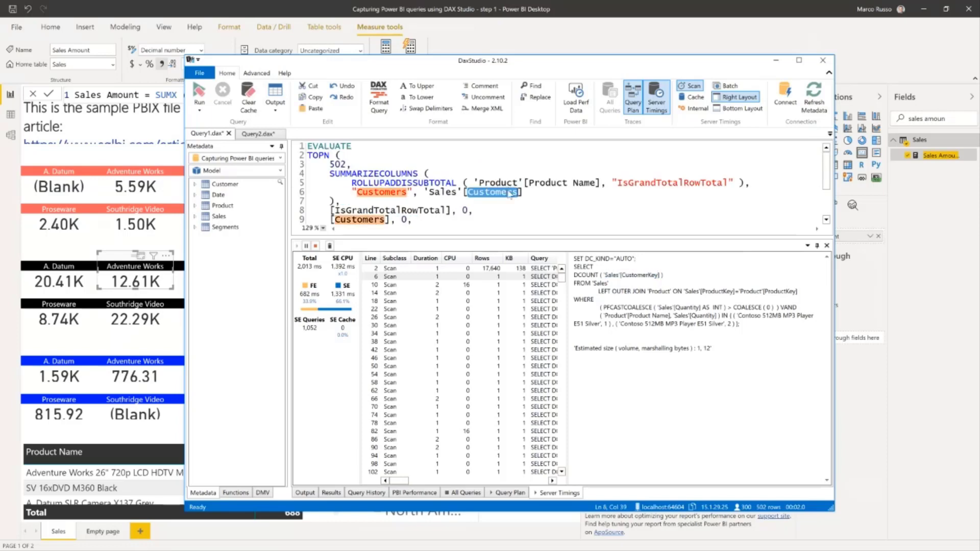
pyautogui.click(279, 182)
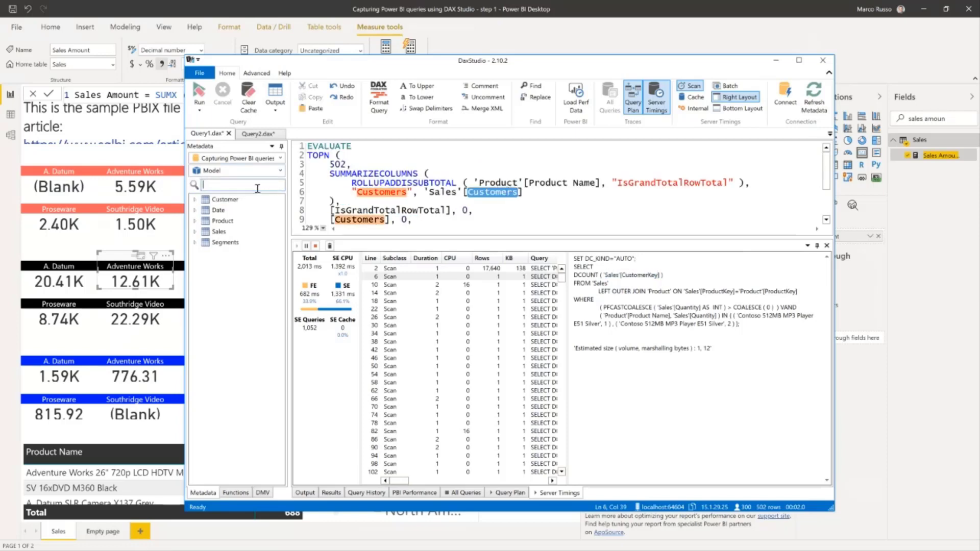
pyautogui.write('customers')
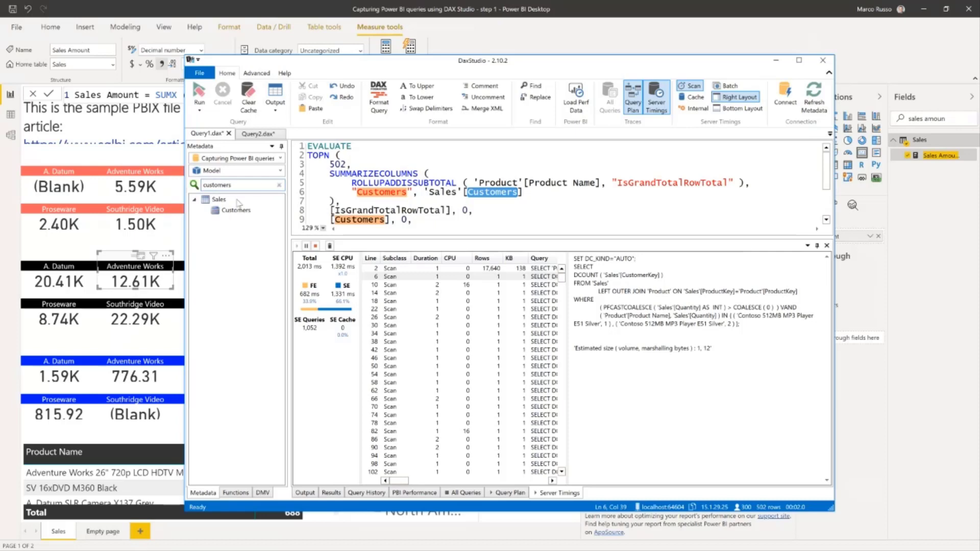
pyautogui.click(230, 211)
# Define the Customers measure locally in the query and format the DAX code.
pyautogui.click(353, 147)
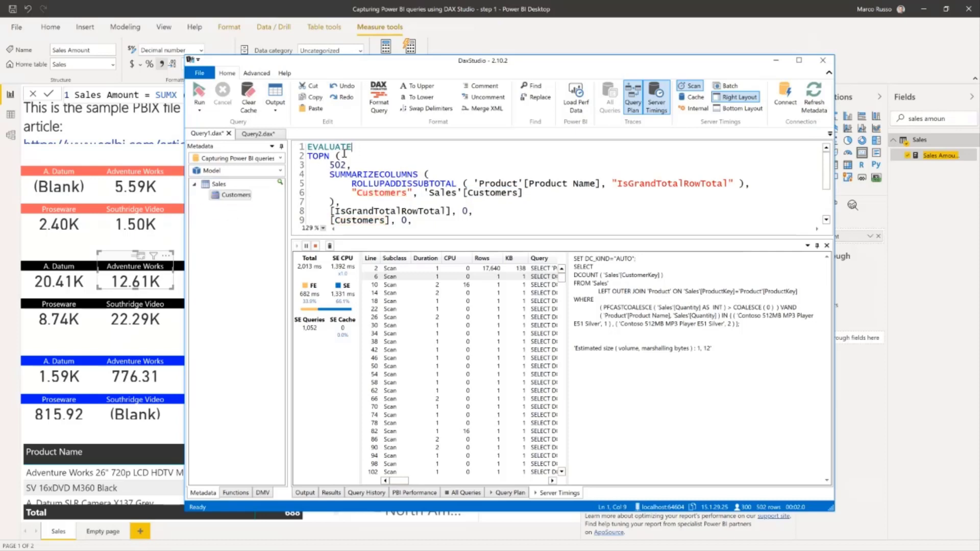
pyautogui.rightClick(245, 197)
pyautogui.click(260, 202)
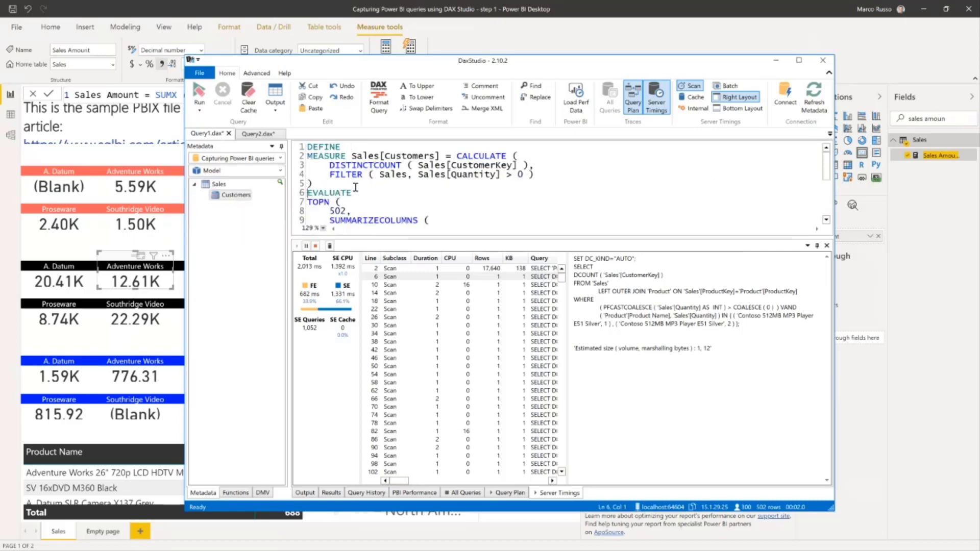
pyautogui.click(355, 186)
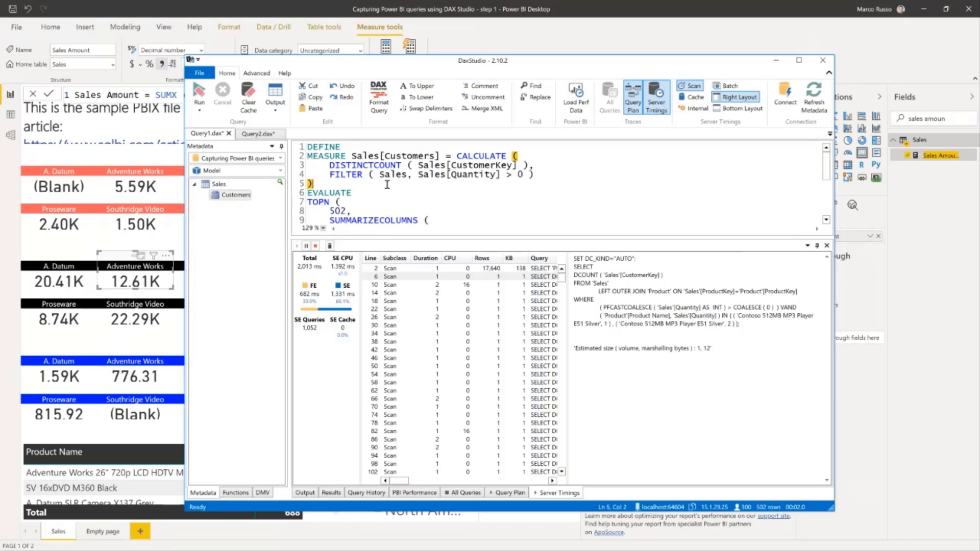
pyautogui.click(374, 100)
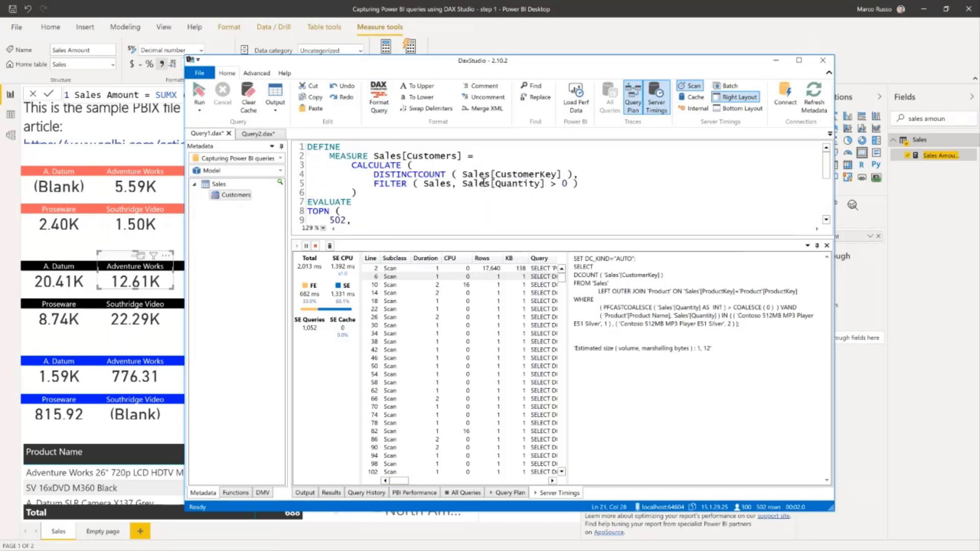
# Examine the FILTER argument on Sales[Quantity] and how its condition appears in the storage engine query on line 6 of the server timings.
pyautogui.moveTo(377, 183); pyautogui.dragTo(582, 180)
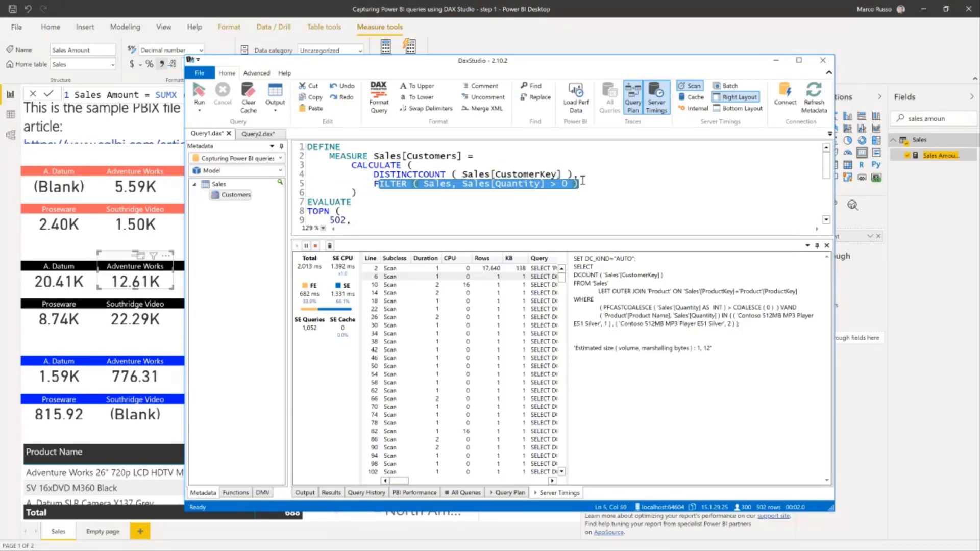
pyautogui.click(583, 181)
pyautogui.moveTo(375, 185); pyautogui.dragTo(596, 185)
pyautogui.click(404, 277)
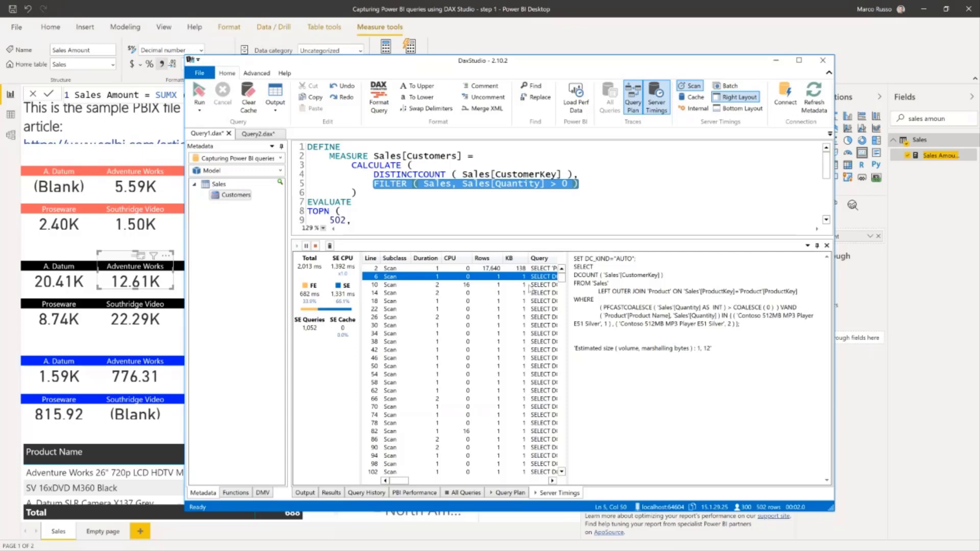
pyautogui.moveTo(663, 276); pyautogui.dragTo(605, 278)
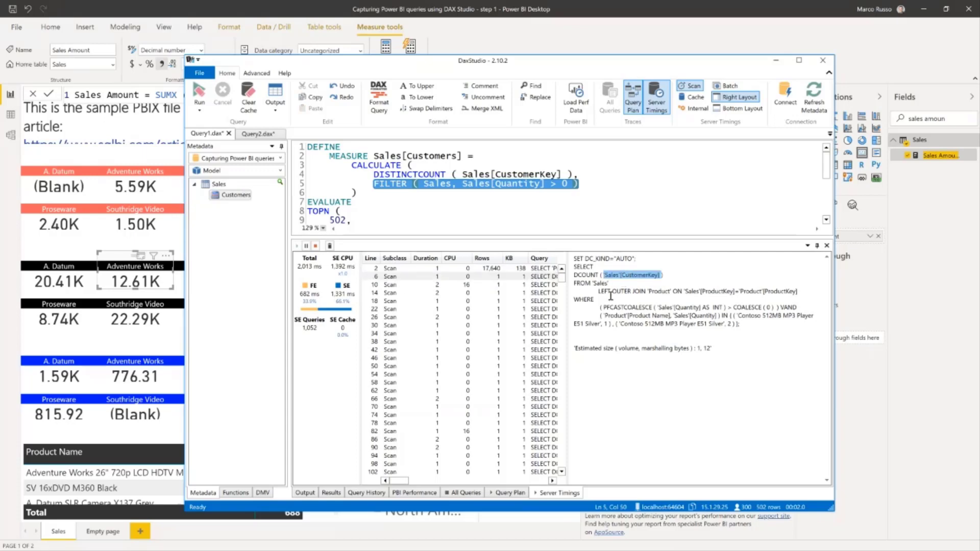
pyautogui.moveTo(600, 315); pyautogui.dragTo(719, 318)
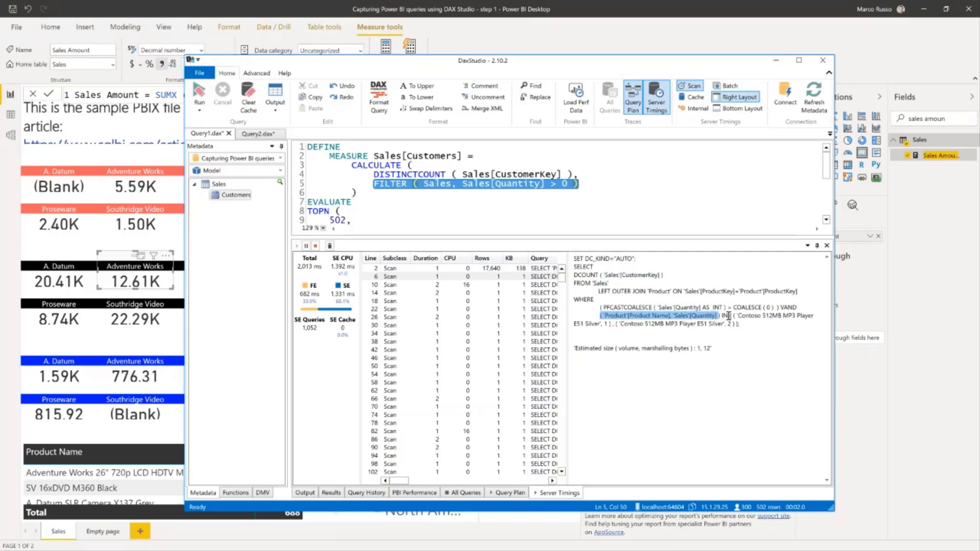
pyautogui.moveTo(733, 316); pyautogui.dragTo(601, 324)
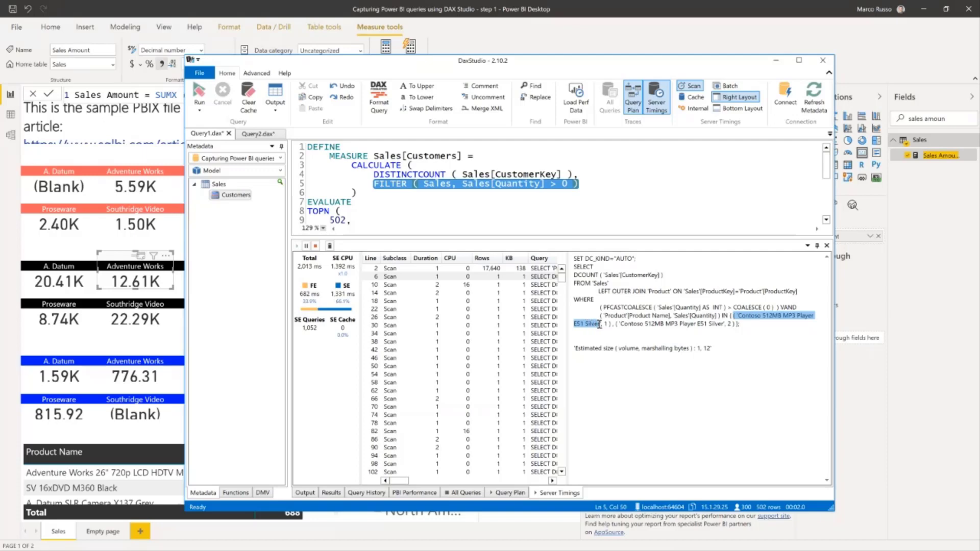
pyautogui.doubleClick(607, 324)
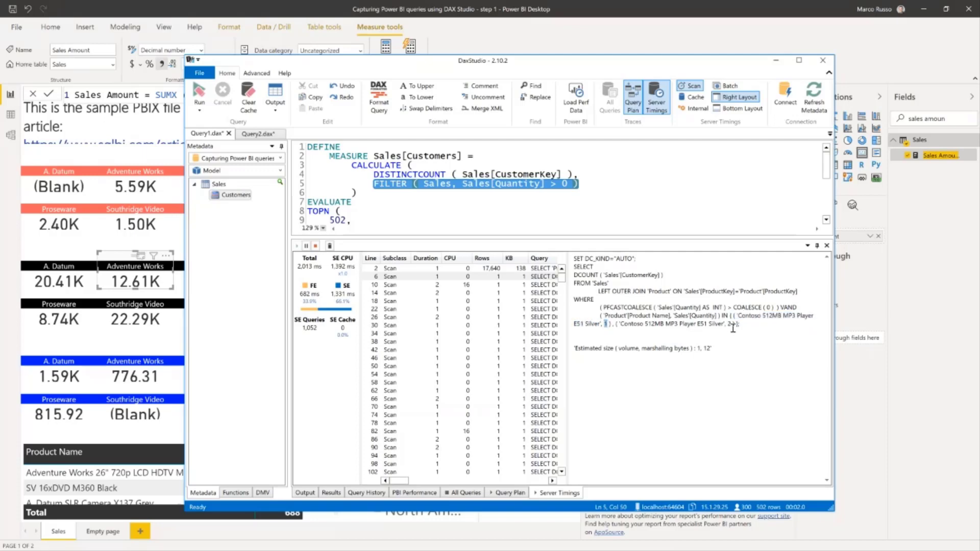
pyautogui.moveTo(724, 324); pyautogui.dragTo(734, 325)
# Compare the product and quantity filters of the storage engine scan queries on lines 10 through 34.
pyautogui.click(503, 285)
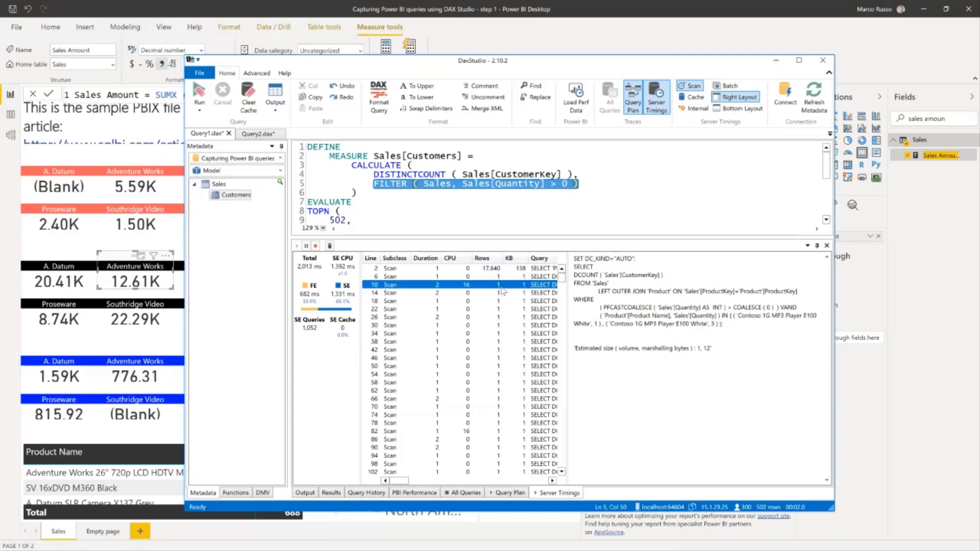
pyautogui.click(481, 294)
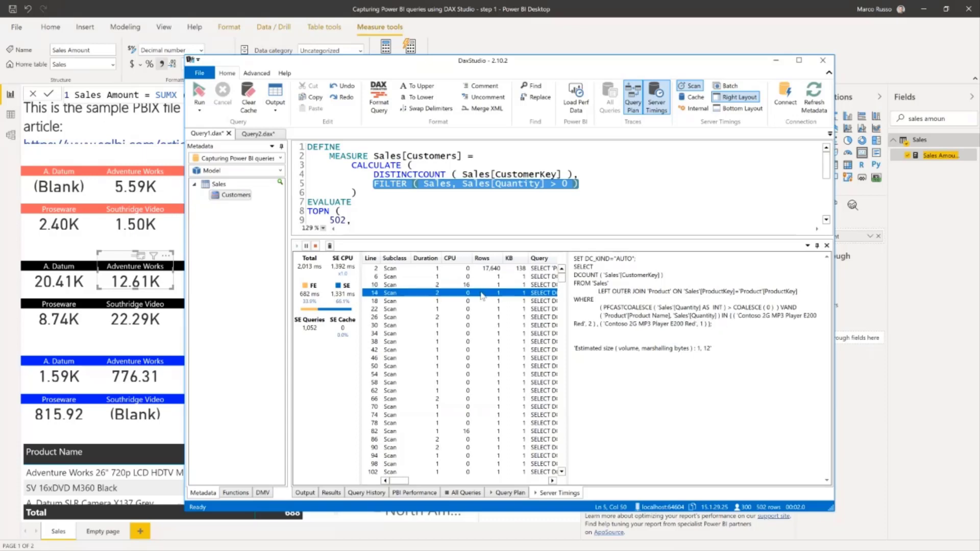
pyautogui.click(481, 302)
pyautogui.click(481, 309)
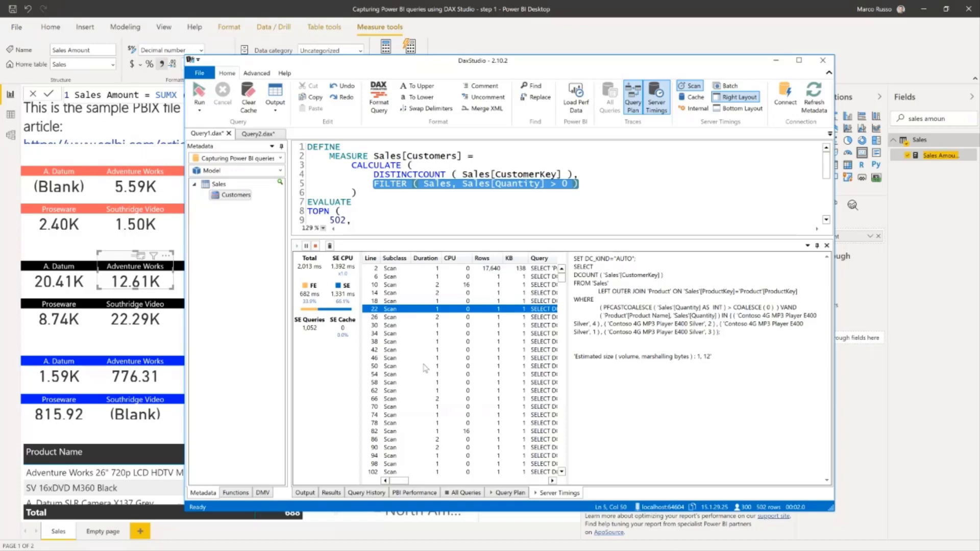
pyautogui.click(480, 335)
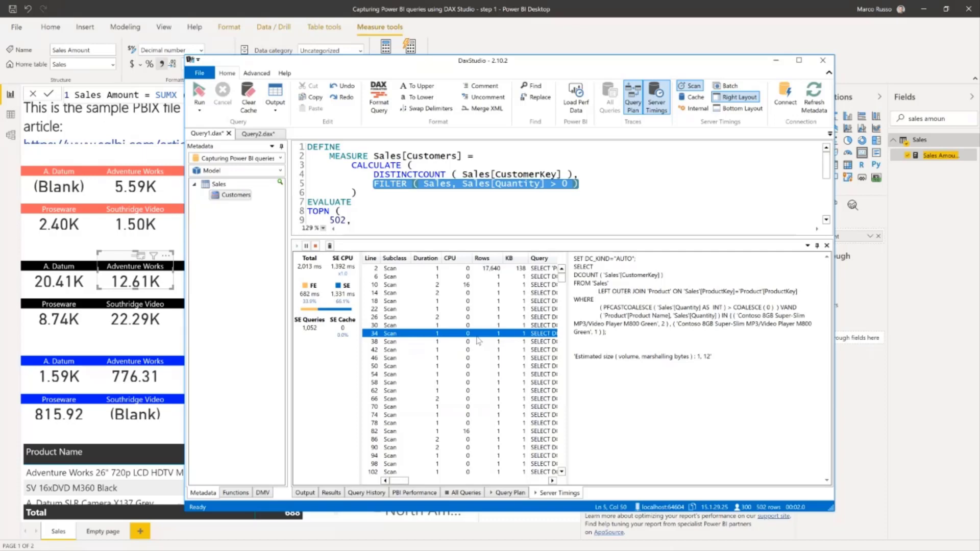
pyautogui.moveTo(440, 277); pyautogui.dragTo(438, 386)
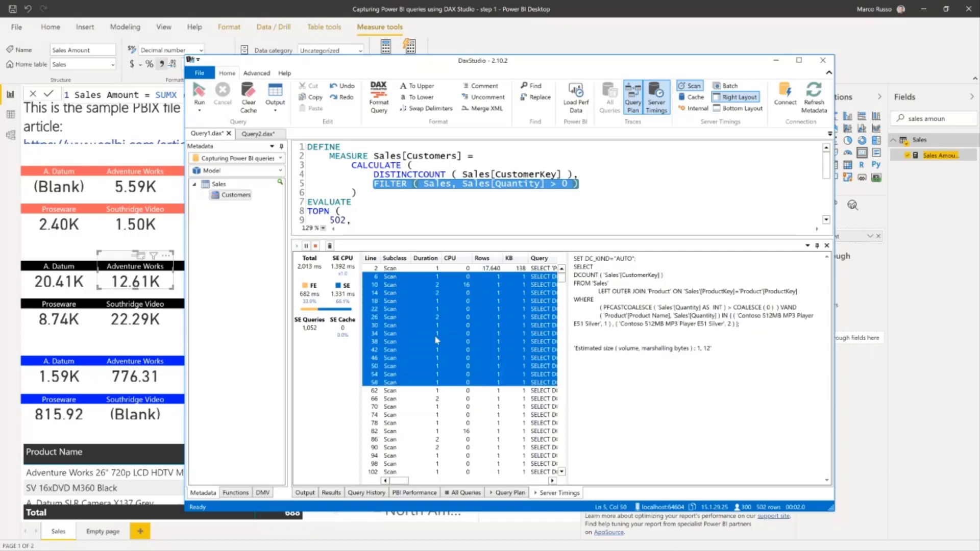
pyautogui.click(435, 337)
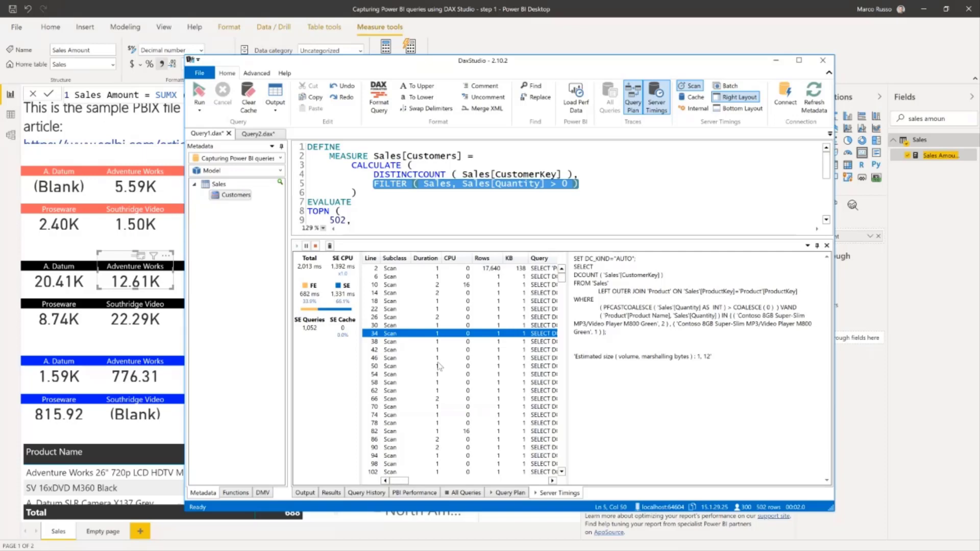
# Open the query plan, enlarge the physical plan area and examine its Spool_Iterator and AggregationSpool rows.
pyautogui.click(508, 493)
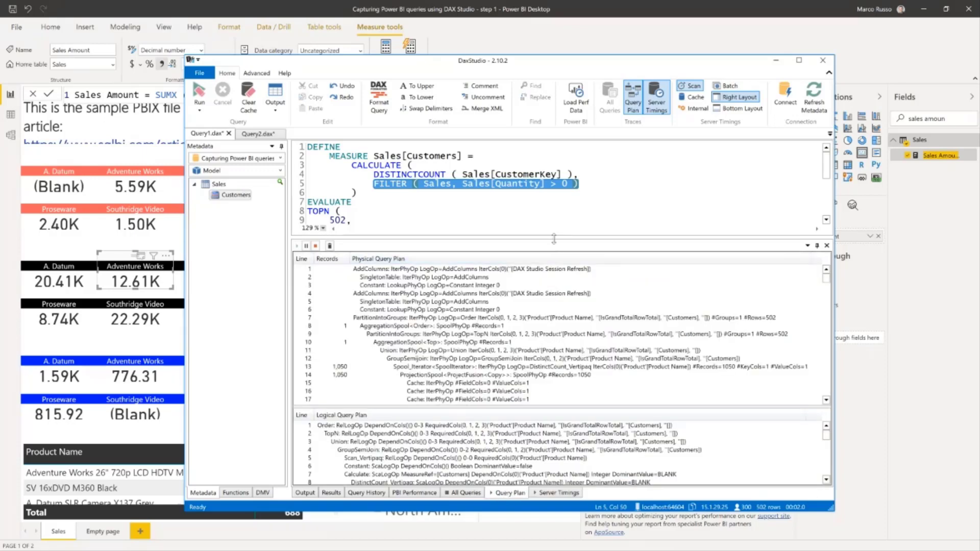
pyautogui.moveTo(555, 238); pyautogui.dragTo(557, 175)
pyautogui.moveTo(522, 387); pyautogui.dragTo(523, 456)
pyautogui.click(527, 319)
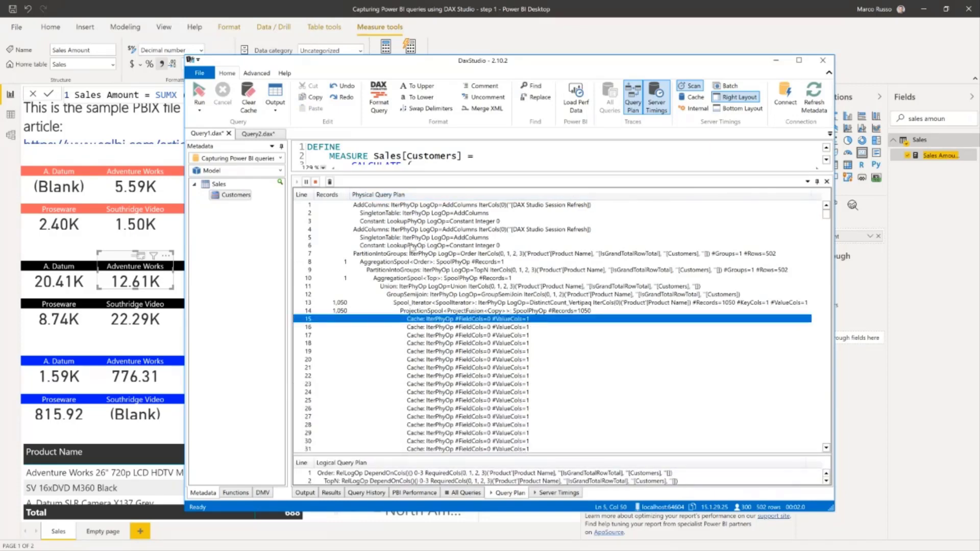
pyautogui.click(436, 303)
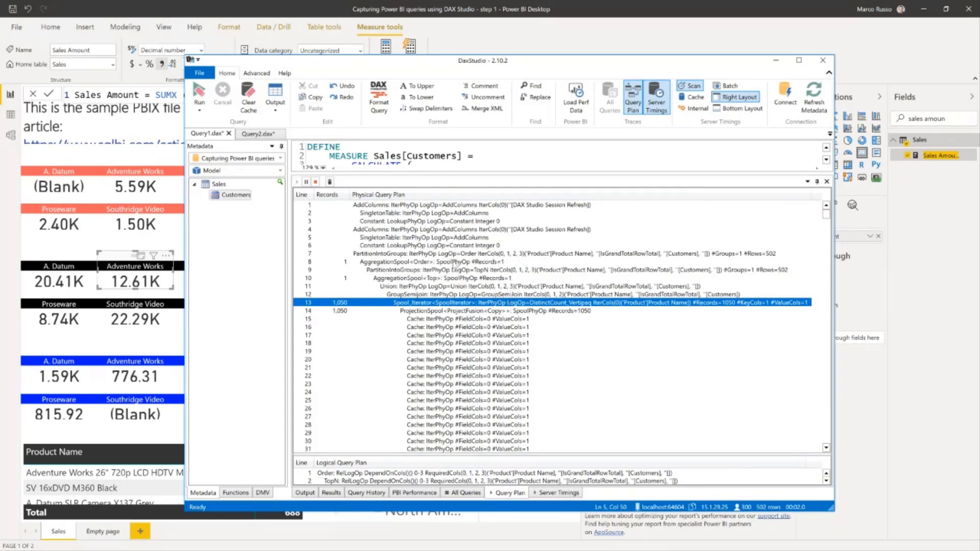
pyautogui.click(454, 262)
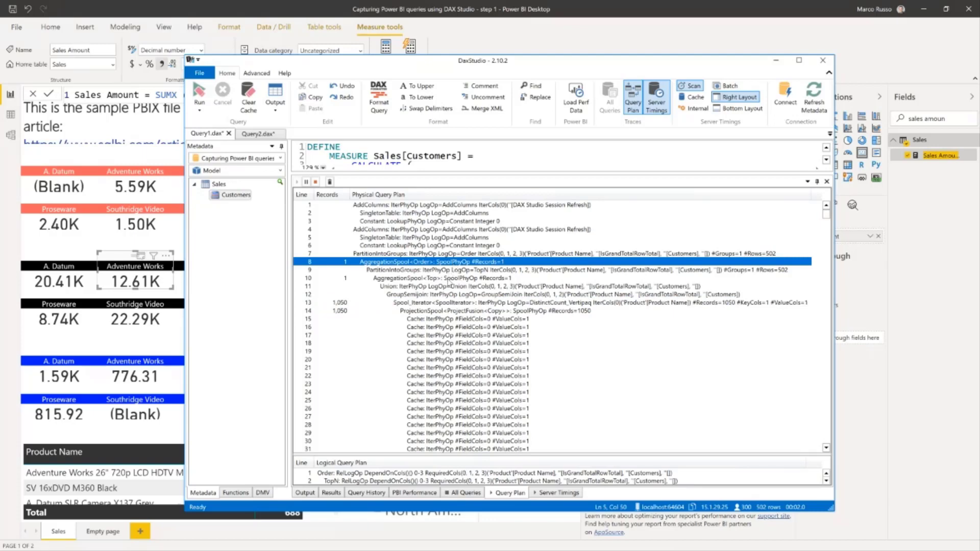
pyautogui.click(483, 304)
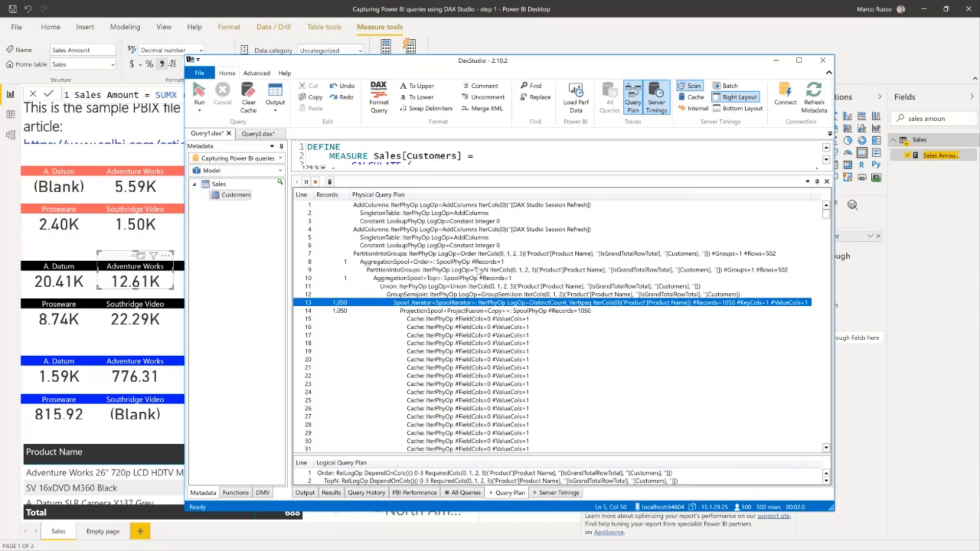
pyautogui.click(455, 263)
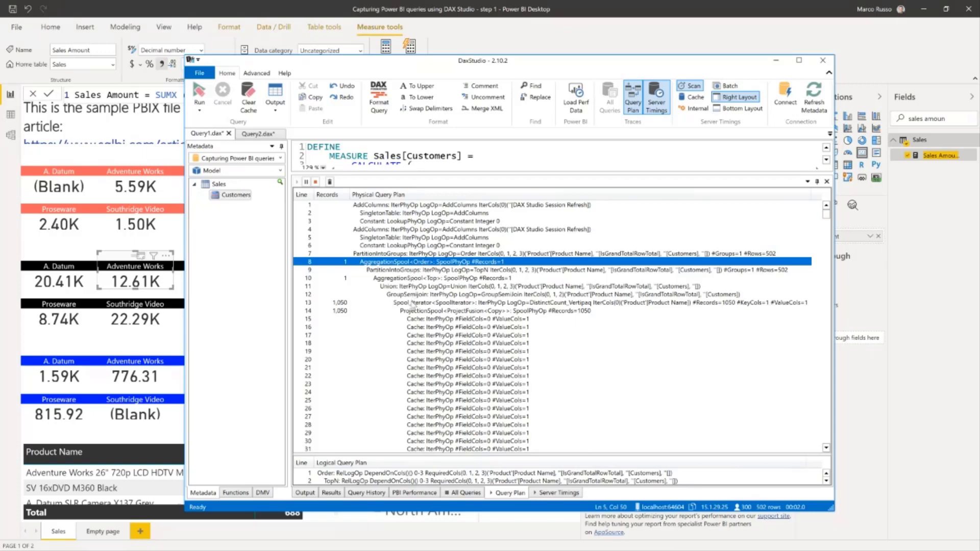
# Look through the repeated Cache rows under the ProjectionSpool in the physical query plan.
pyautogui.click(447, 321)
pyautogui.scroll(-18, 448, 322)
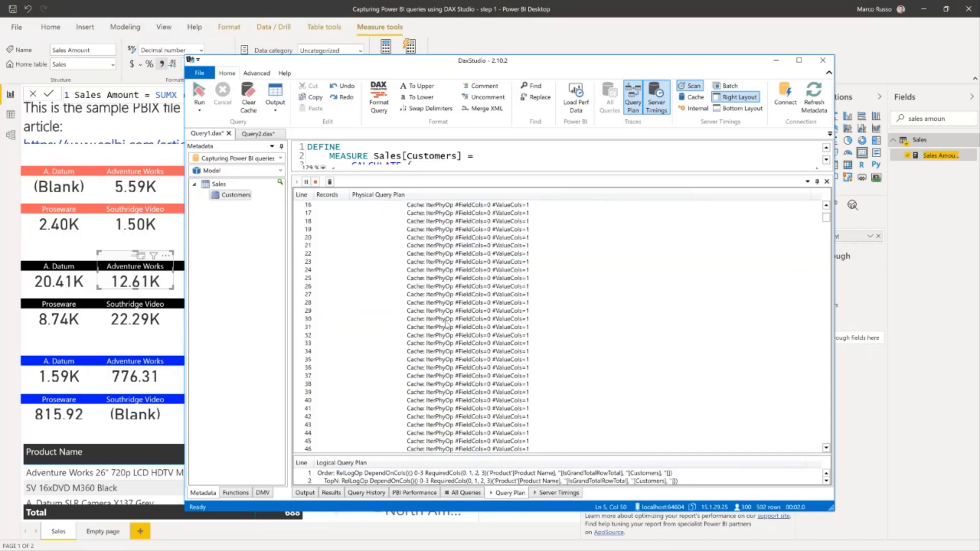
pyautogui.scroll(-20, 447, 327)
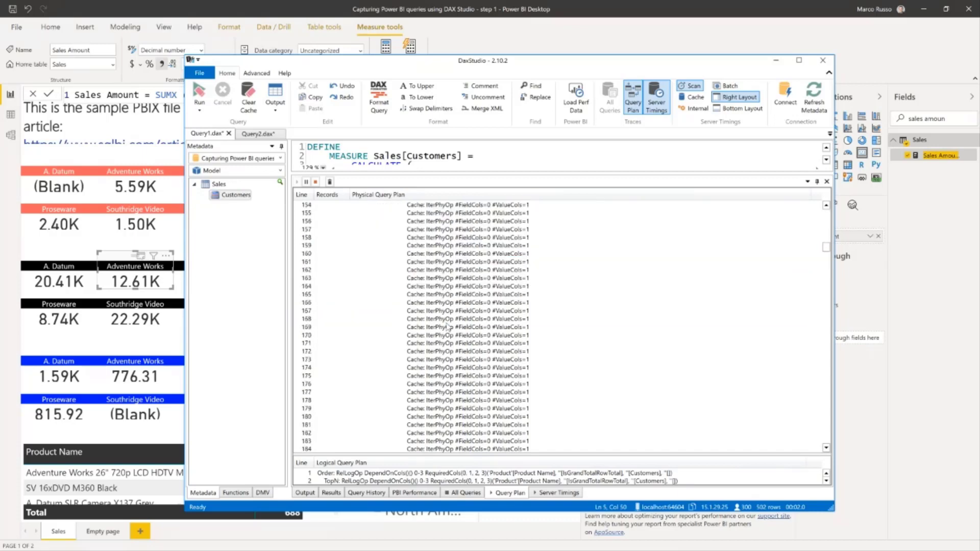
pyautogui.scroll(-20, 448, 327)
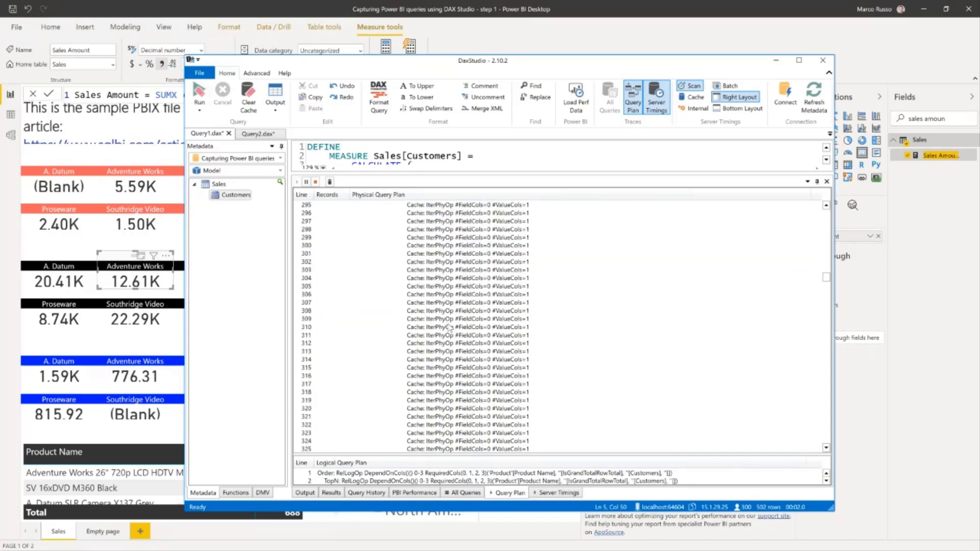
pyautogui.scroll(20, 450, 327)
# Change the Customers measure's filter argument to KEEPFILTERS( Sales[Quantity] > 0 ) with more editor space, and run the query.
pyautogui.moveTo(474, 174); pyautogui.dragTo(456, 284)
pyautogui.click(452, 197)
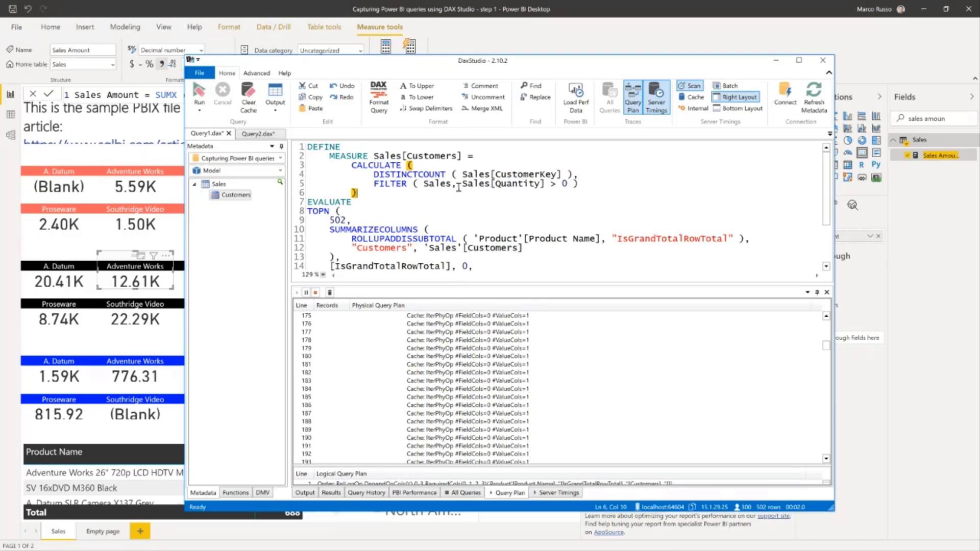
pyautogui.moveTo(458, 186); pyautogui.dragTo(376, 187)
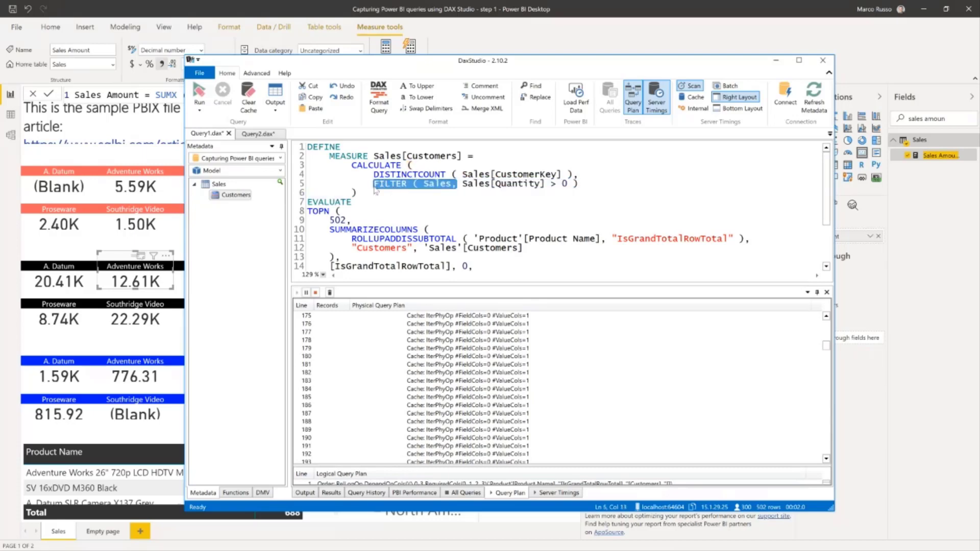
pyautogui.write('KEEPFILTERS')
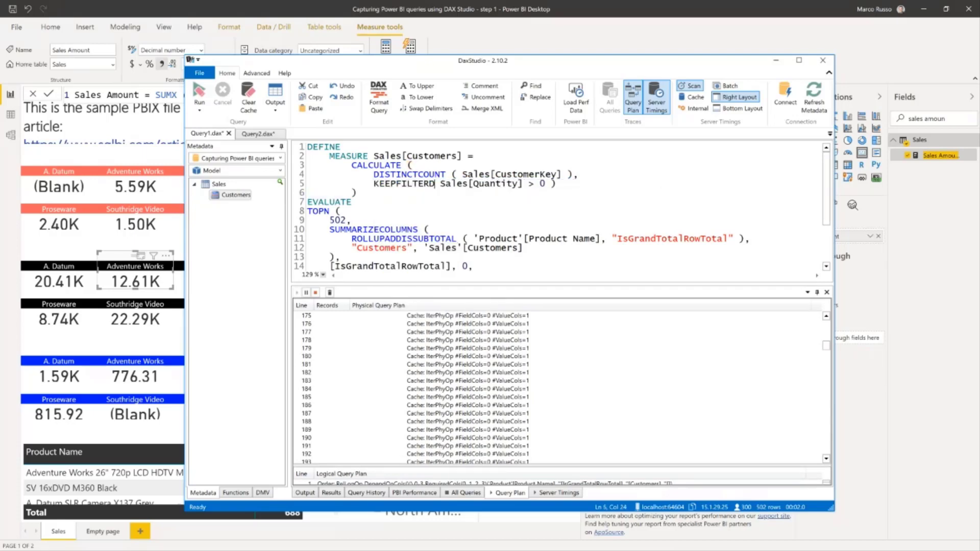
pyautogui.write('(')
pyautogui.press('End')
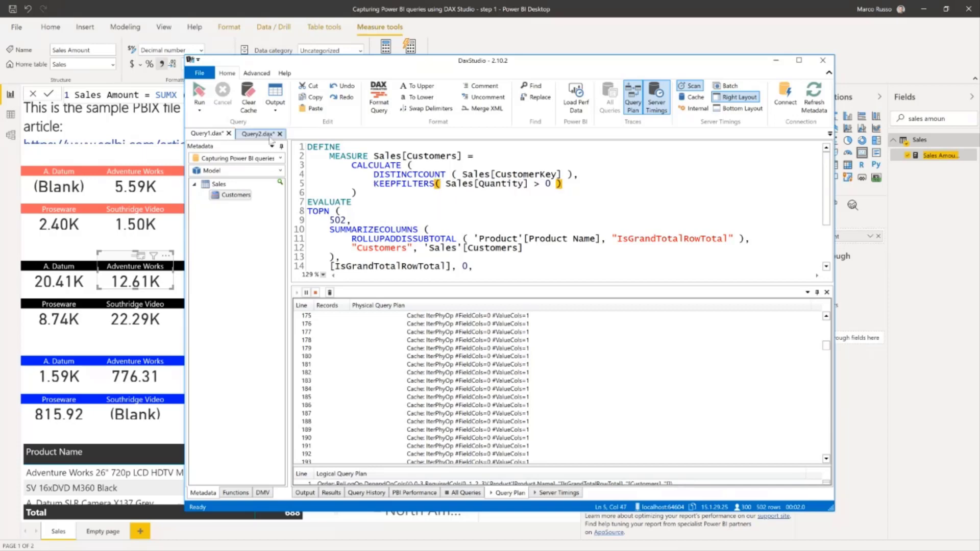
pyautogui.click(451, 162)
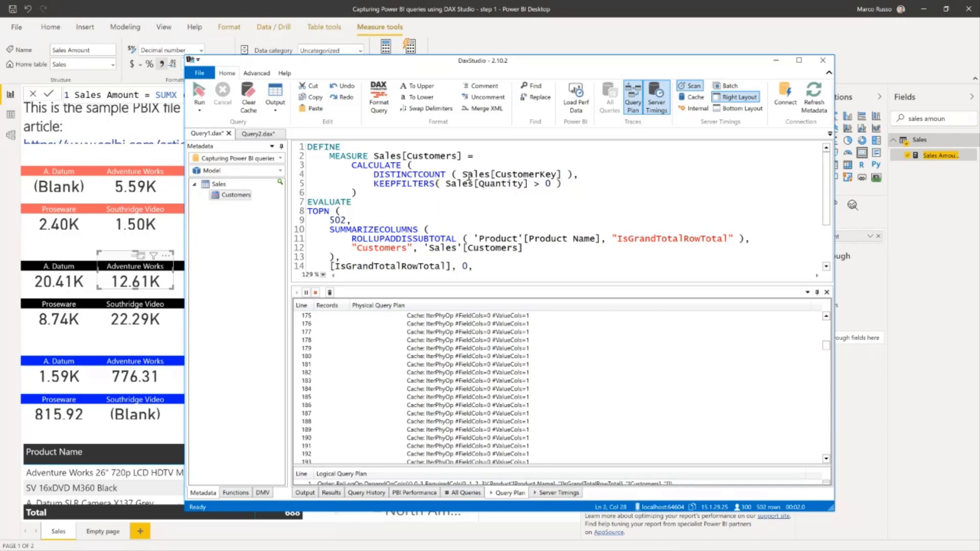
pyautogui.click(200, 94)
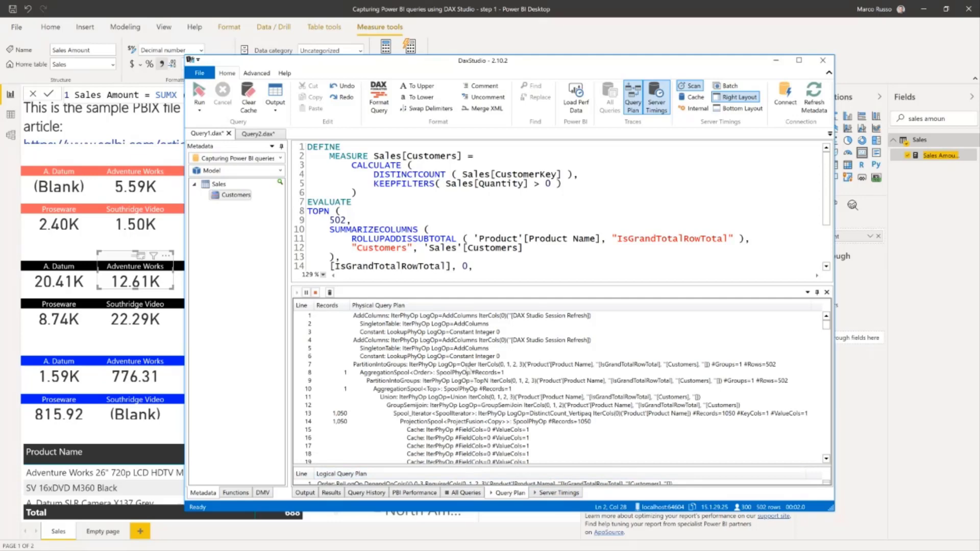
# Copy the complete CALCULATE expression of the Customers measure from the query.
pyautogui.click(412, 175)
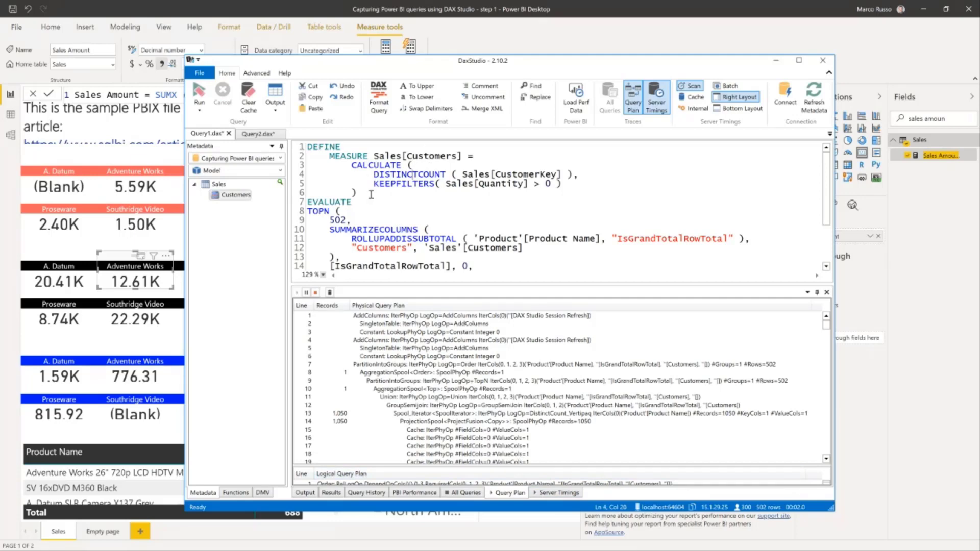
pyautogui.moveTo(357, 193); pyautogui.dragTo(302, 161)
pyautogui.hotkey('ctrl', 'c')
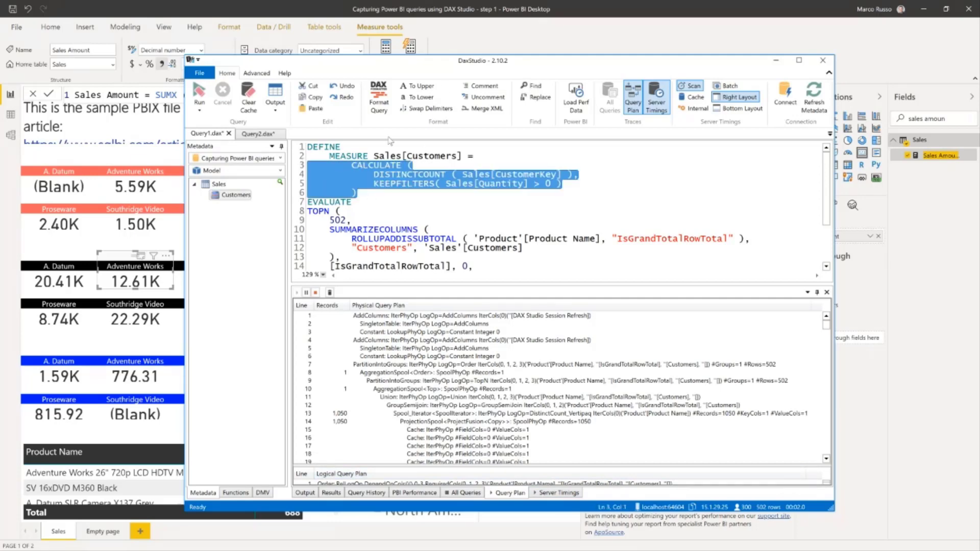
# Switch to Power BI Desktop, search the fields for "customer" and open the Customers measure's formula.
pyautogui.click(559, 15)
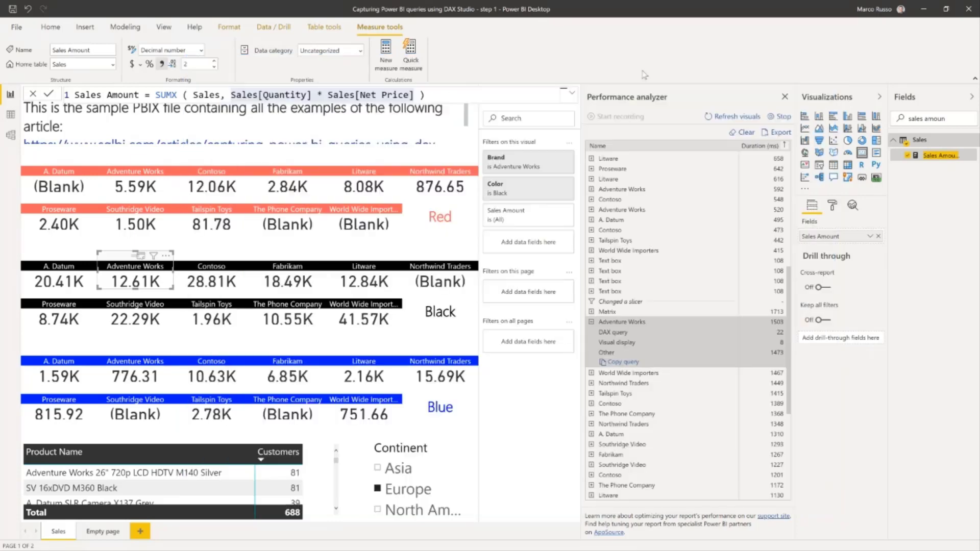
pyautogui.tripleClick(922, 118)
pyautogui.write('custome')
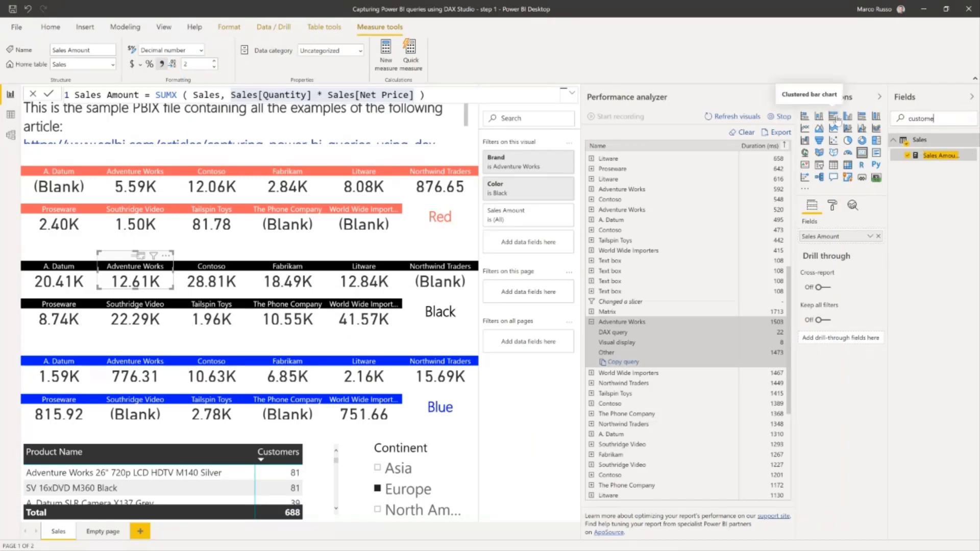
pyautogui.write('r')
pyautogui.click(936, 284)
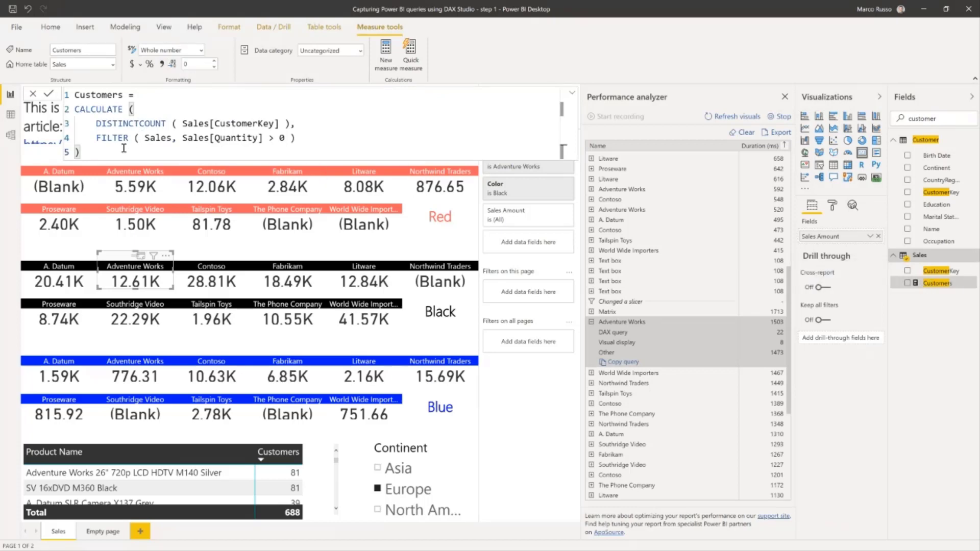
# Replace the Customers measure's formula with the copied CALCULATE expression using KEEPFILTERS and commit it.
pyautogui.moveTo(124, 148); pyautogui.dragTo(75, 110)
pyautogui.hotkey('ctrl', 'v')
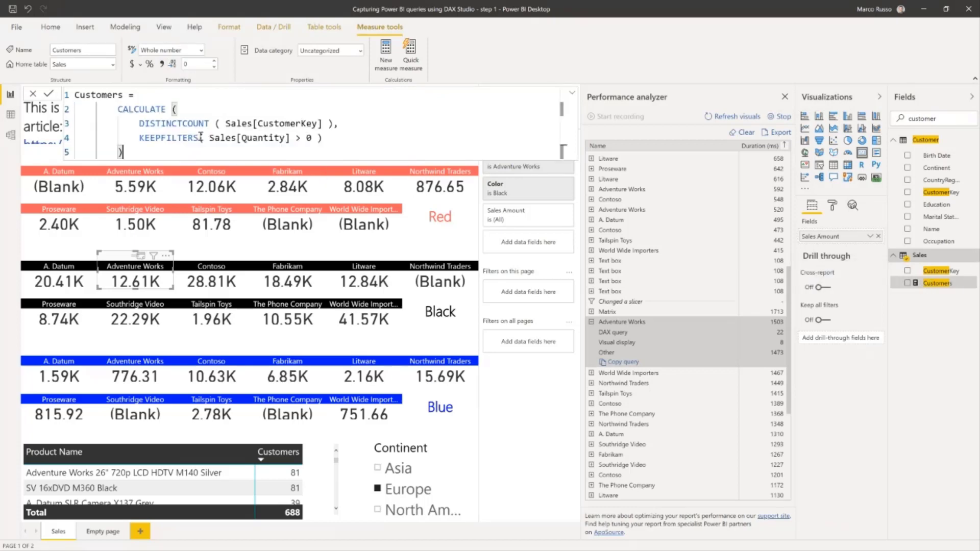
pyautogui.doubleClick(149, 139)
pyautogui.click(381, 153)
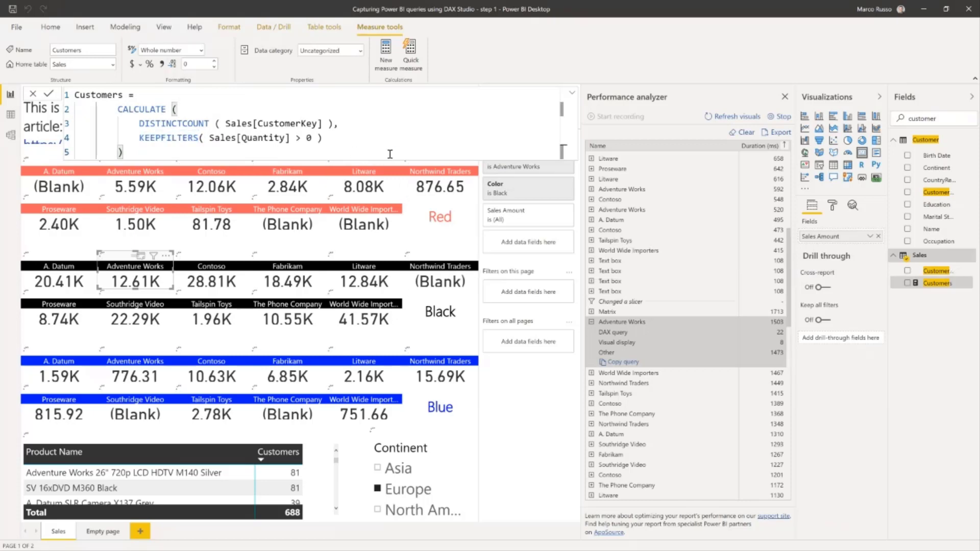
# Switch to DAX Studio, delete the query's DEFINE MEASURE block for Sales[Customers], and run the query to show its results.
pyautogui.hotkey('alt', 'Tab')
pyautogui.click(366, 197)
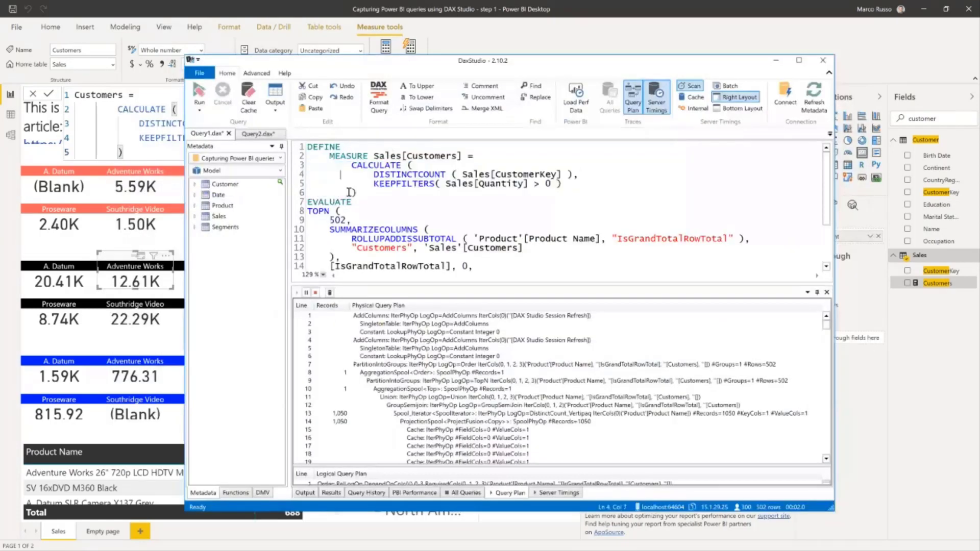
pyautogui.moveTo(366, 198); pyautogui.dragTo(300, 147)
pyautogui.press('Delete')
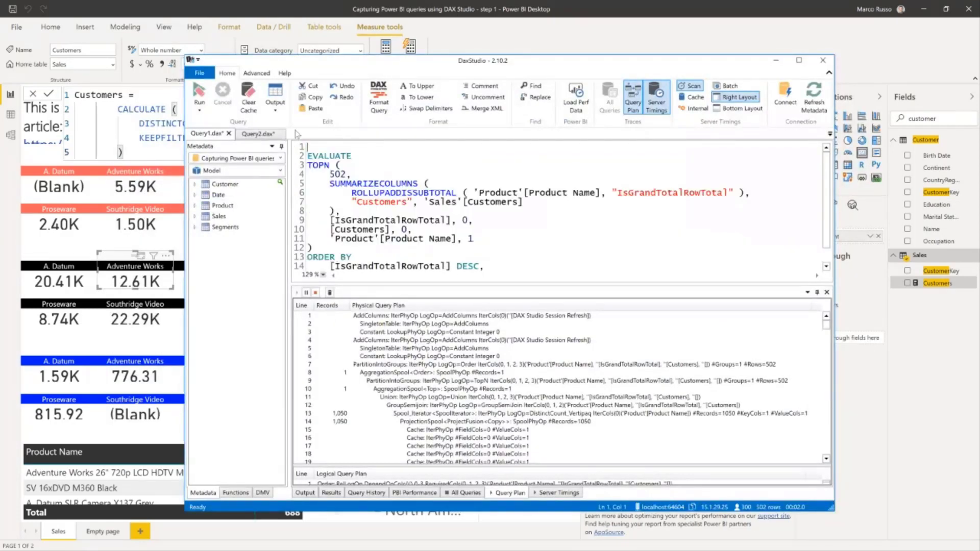
pyautogui.click(200, 93)
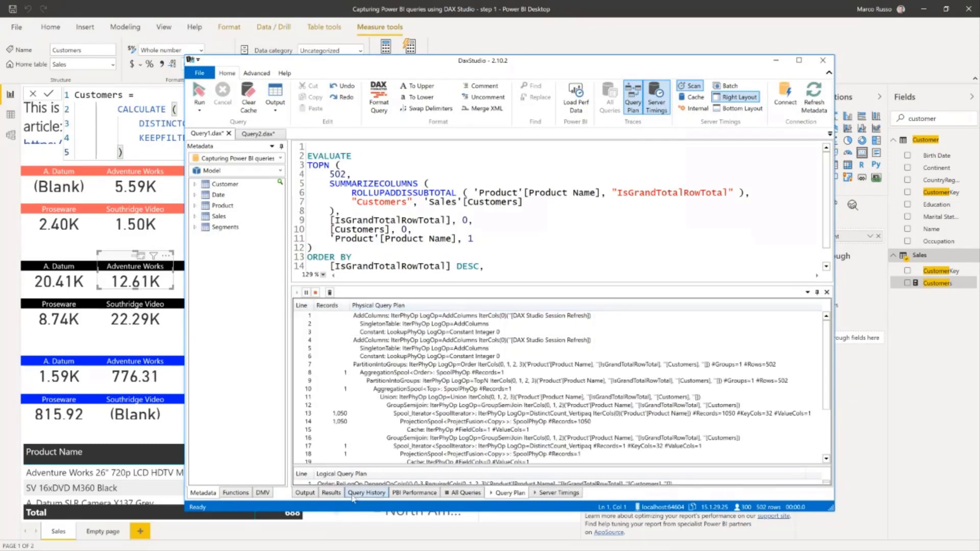
pyautogui.click(331, 493)
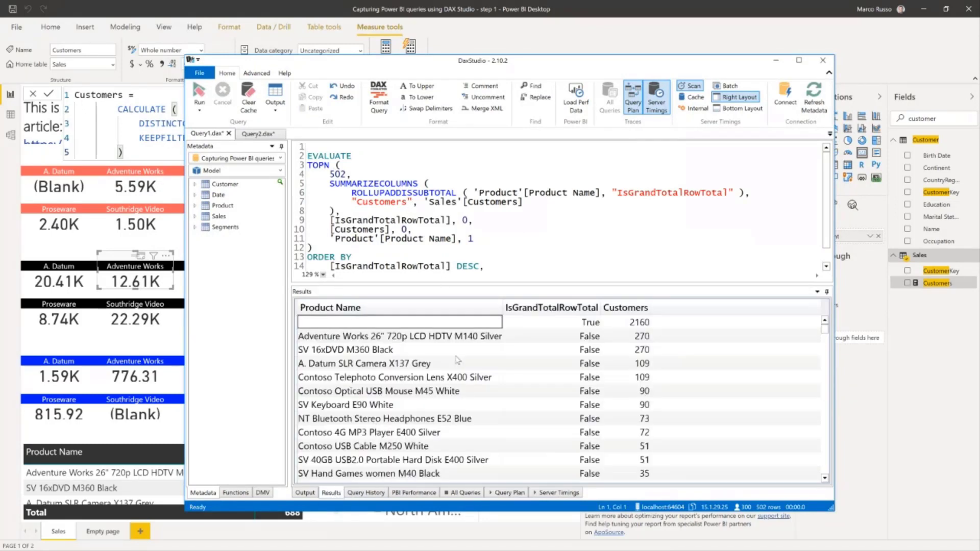
# Examine the server timings and the code of both storage engine scans, including the product grouping and the distinct count of Sales[CustomerKey].
pyautogui.click(561, 493)
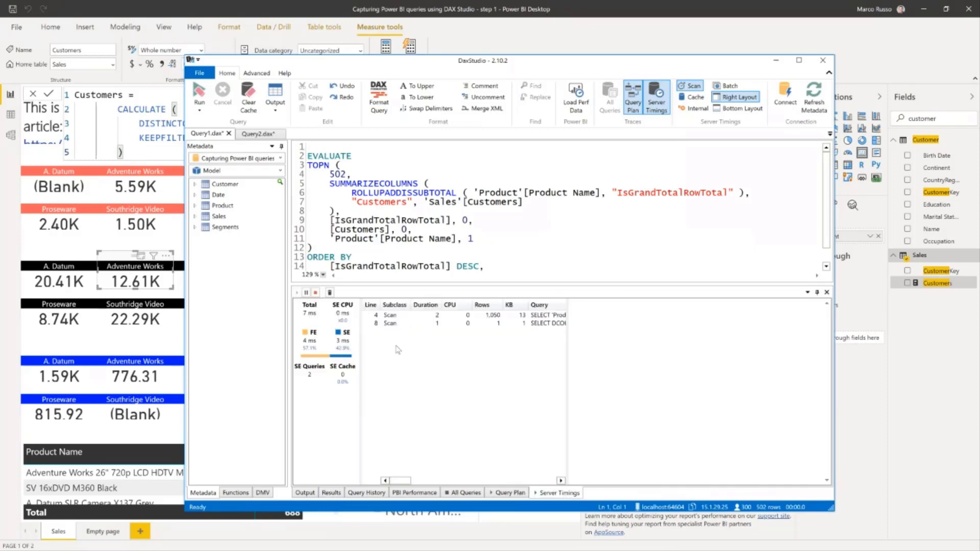
pyautogui.click(416, 316)
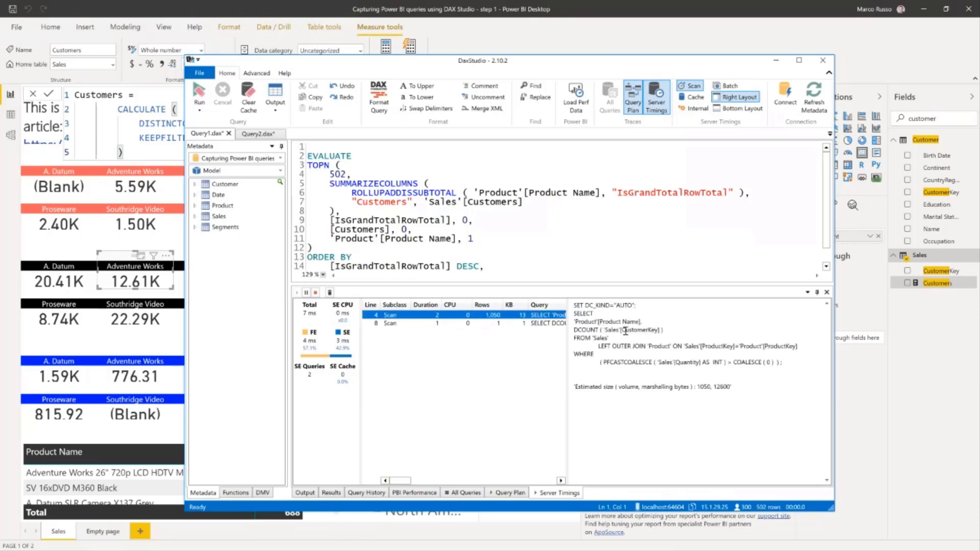
pyautogui.moveTo(646, 322); pyautogui.dragTo(564, 324)
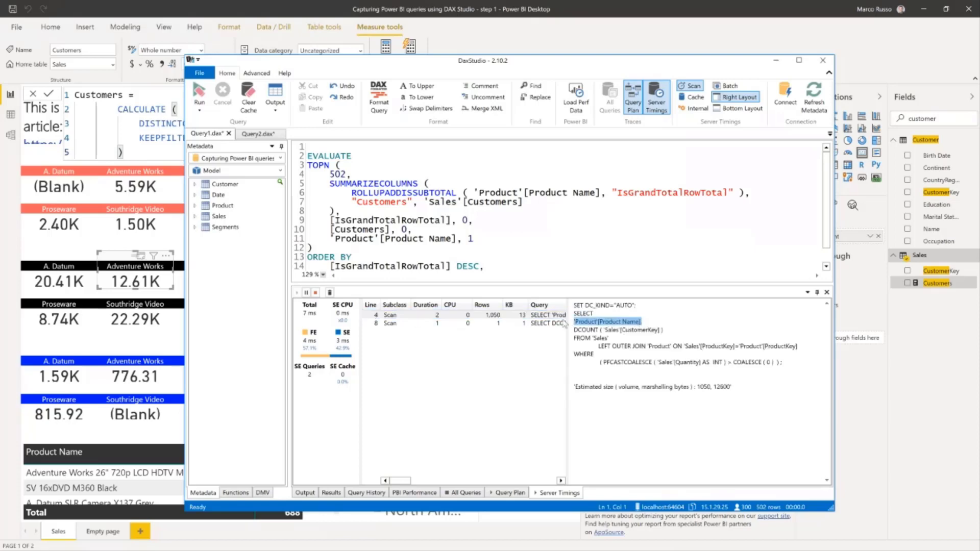
pyautogui.moveTo(674, 329); pyautogui.dragTo(582, 330)
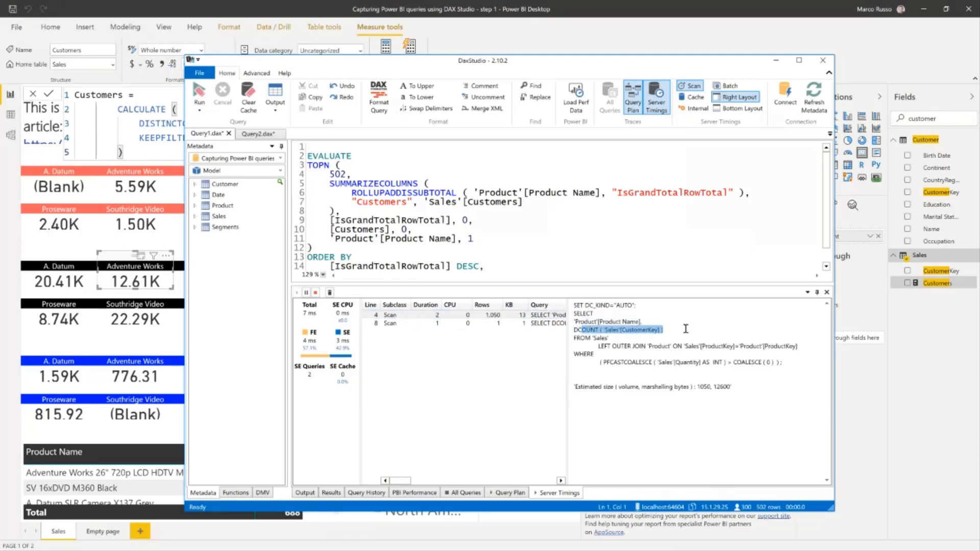
pyautogui.click(712, 310)
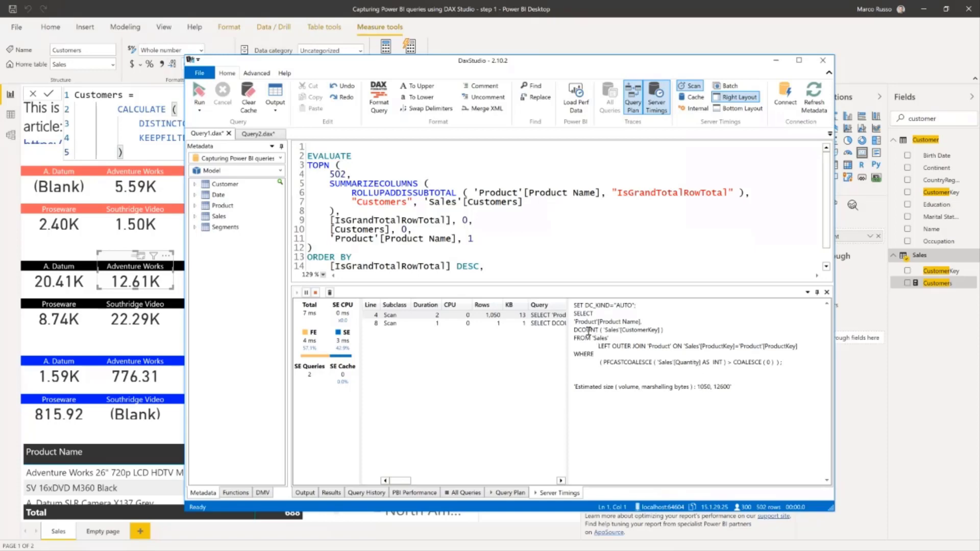
pyautogui.moveTo(575, 313); pyautogui.dragTo(703, 381)
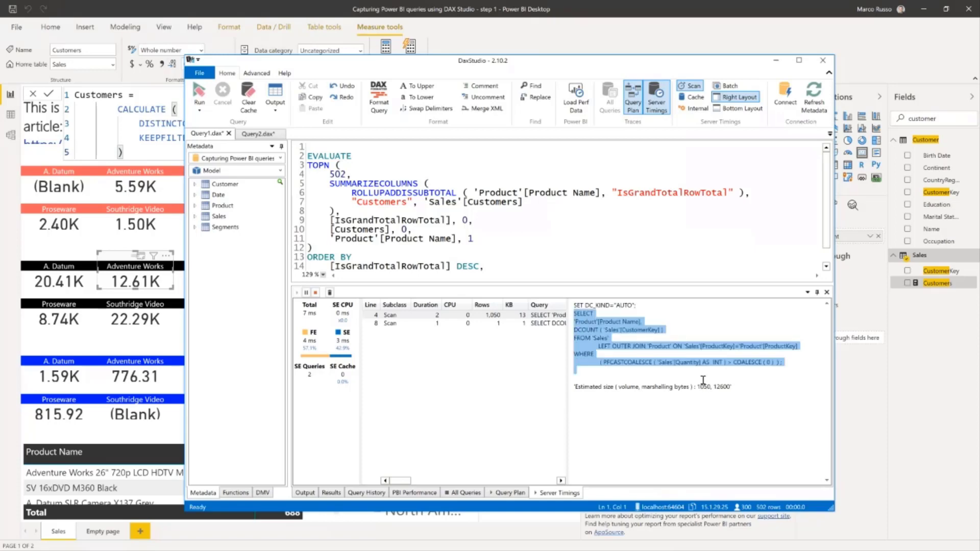
pyautogui.click(545, 324)
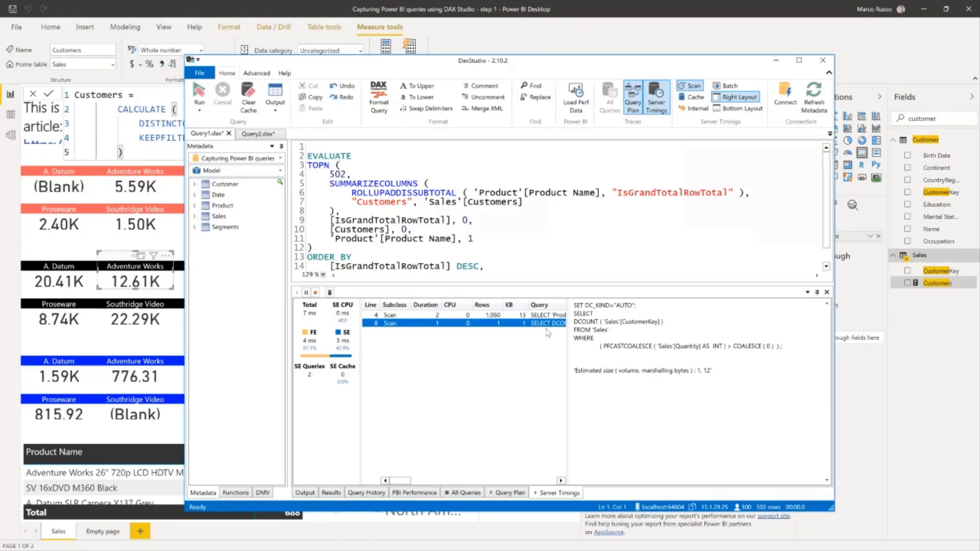
pyautogui.moveTo(516, 62); pyautogui.dragTo(613, 60)
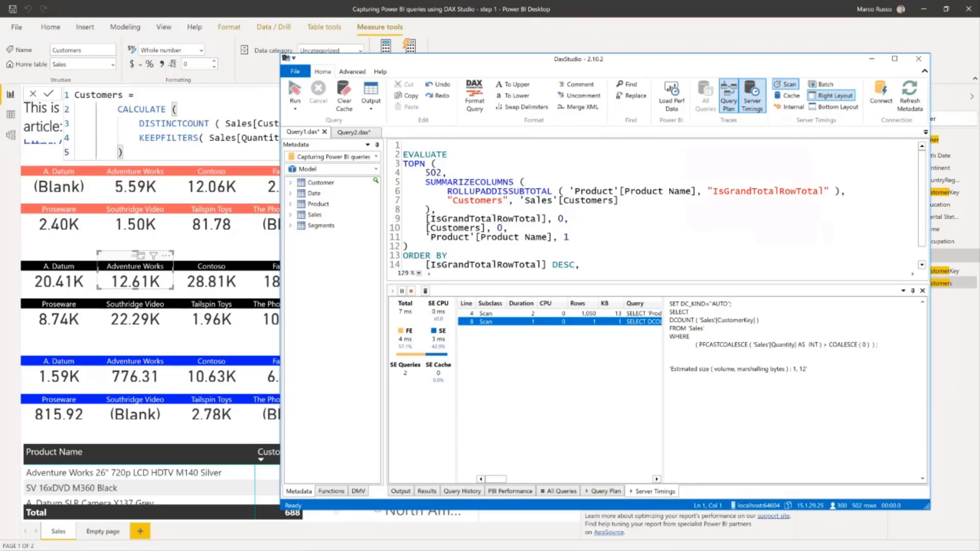
pyautogui.moveTo(785, 63); pyautogui.dragTo(647, 53)
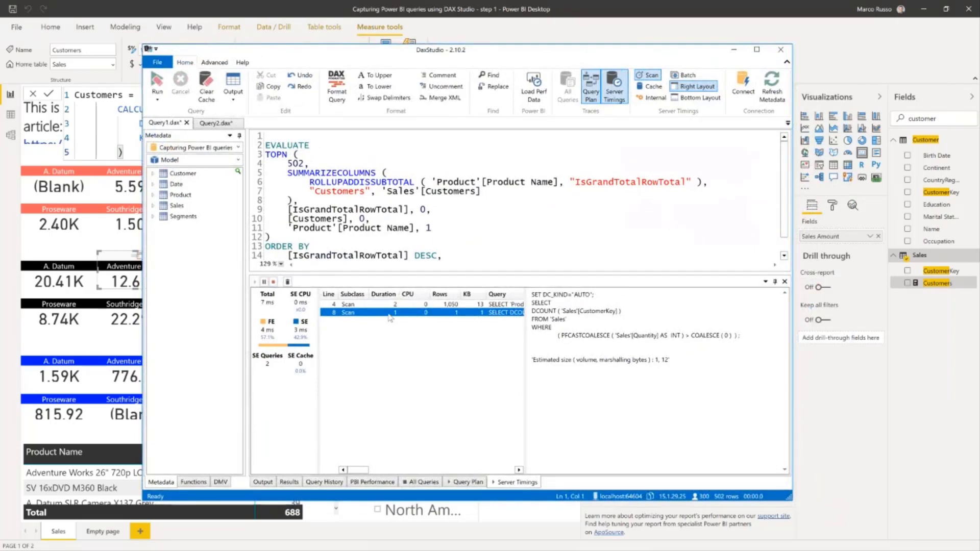
# Review the scan grouped by product name and the complete physical query plan, and return to the server timings.
pyautogui.click(466, 305)
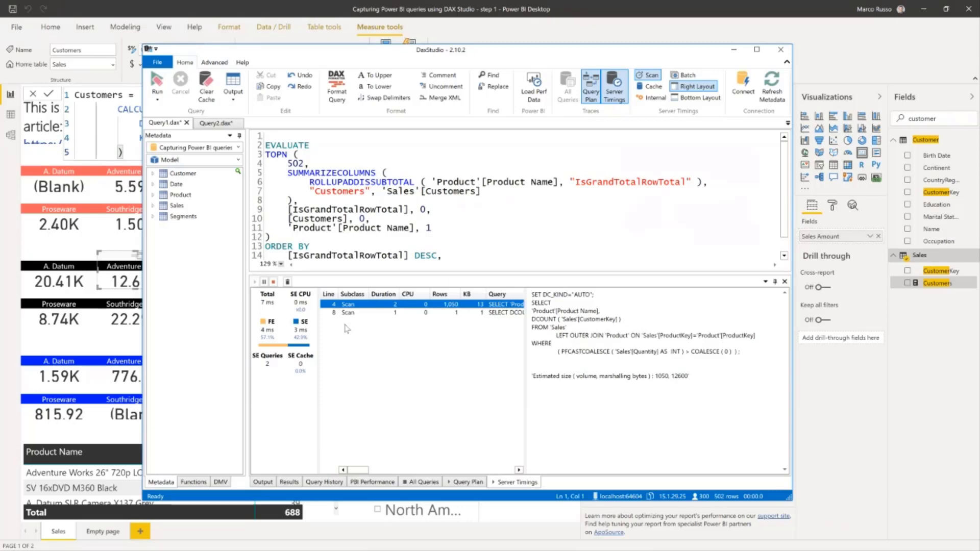
pyautogui.click(467, 483)
pyautogui.scroll(-5, 467, 388)
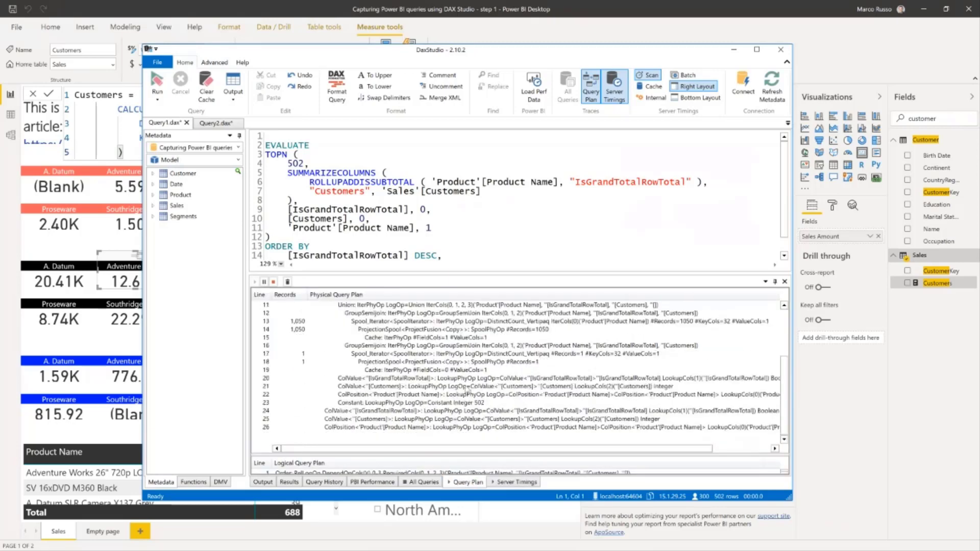
pyautogui.scroll(5, 467, 388)
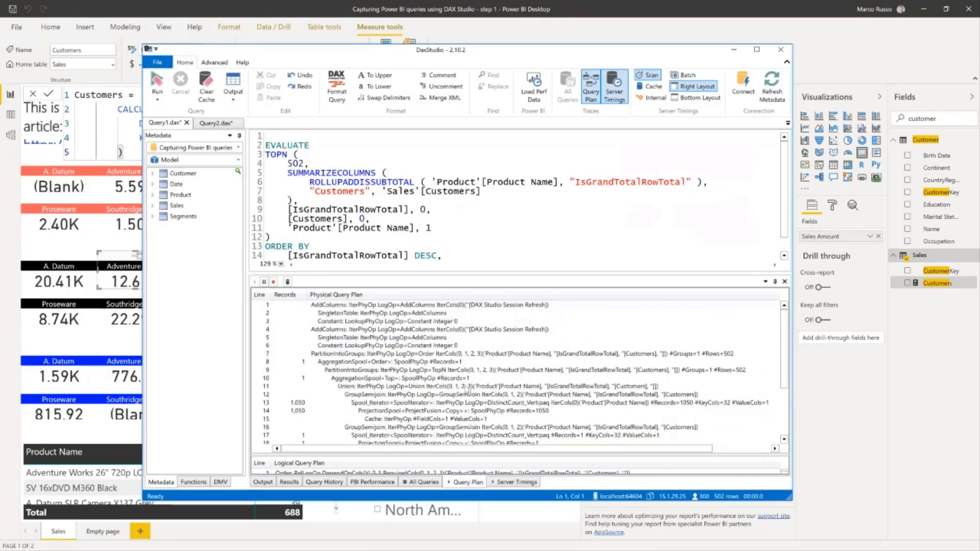
pyautogui.click(513, 483)
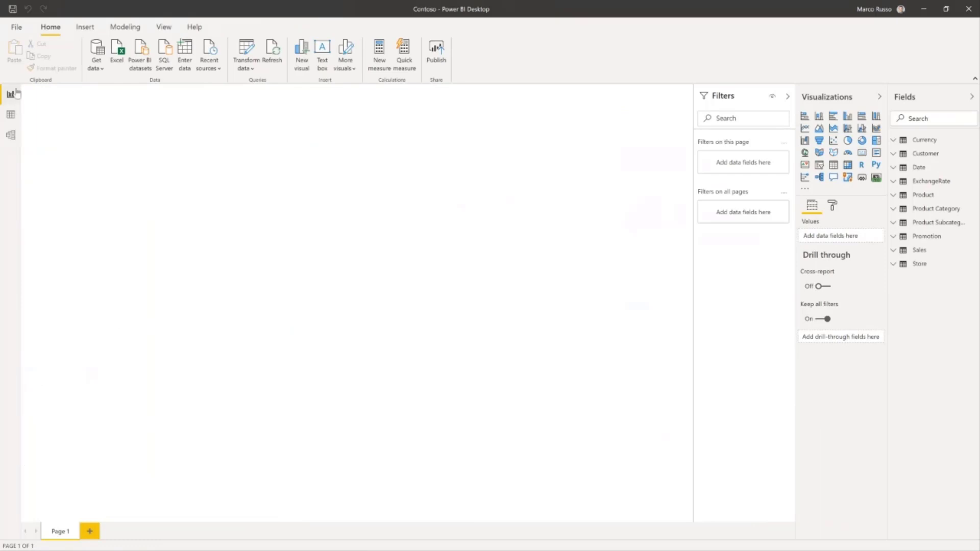
# Look through the Contoso file's table data and the relationships around Sales in the model diagram.
pyautogui.click(11, 115)
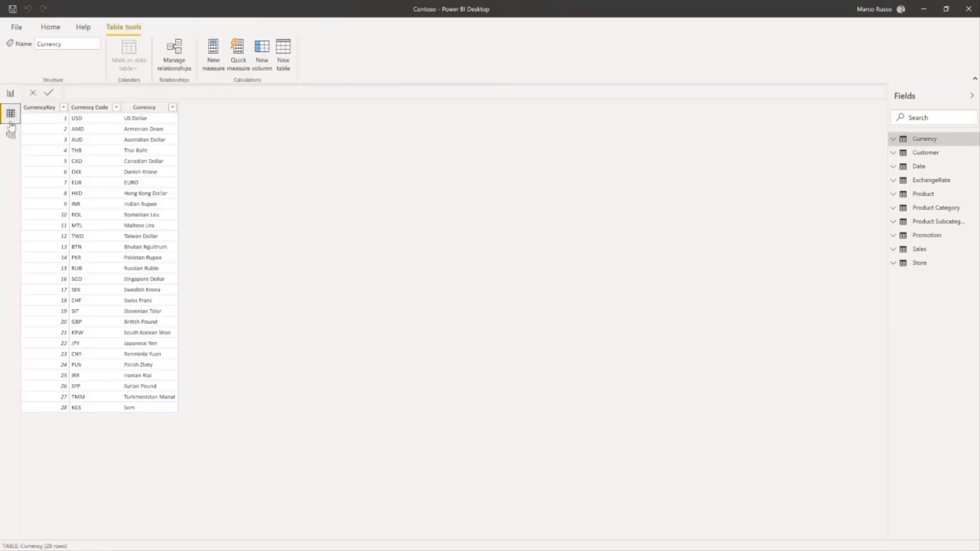
pyautogui.click(11, 134)
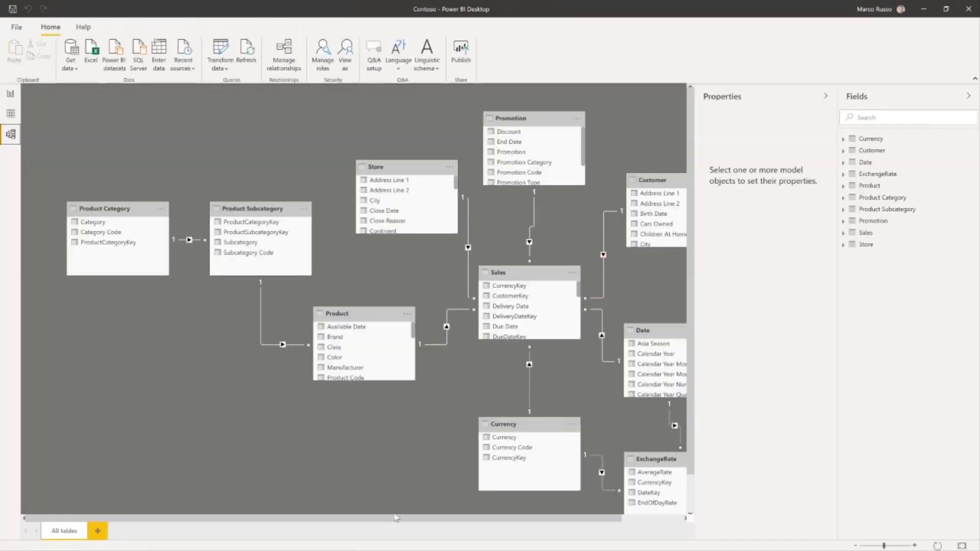
pyautogui.moveTo(399, 519); pyautogui.dragTo(450, 518)
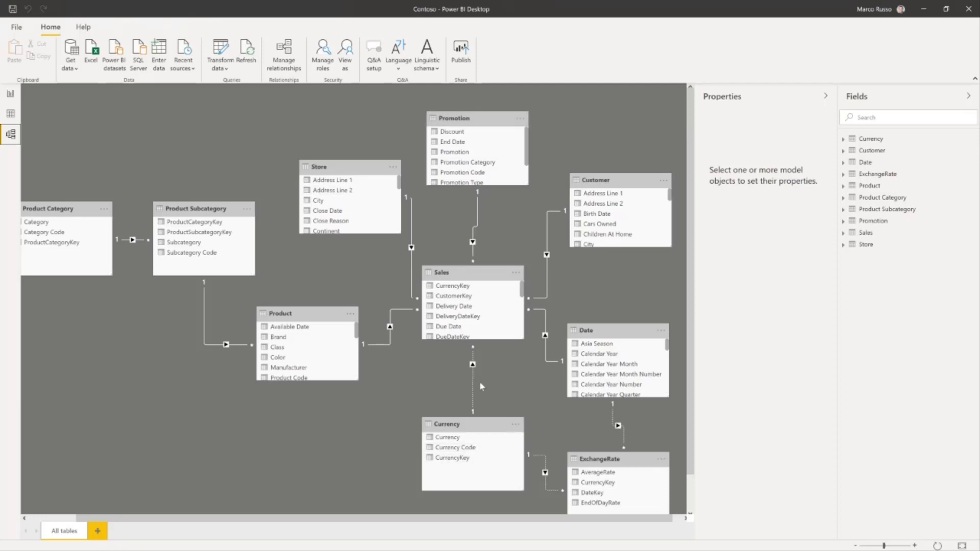
# Add a matrix visual to the blank report page and enlarge it to cover most of the page.
pyautogui.click(12, 92)
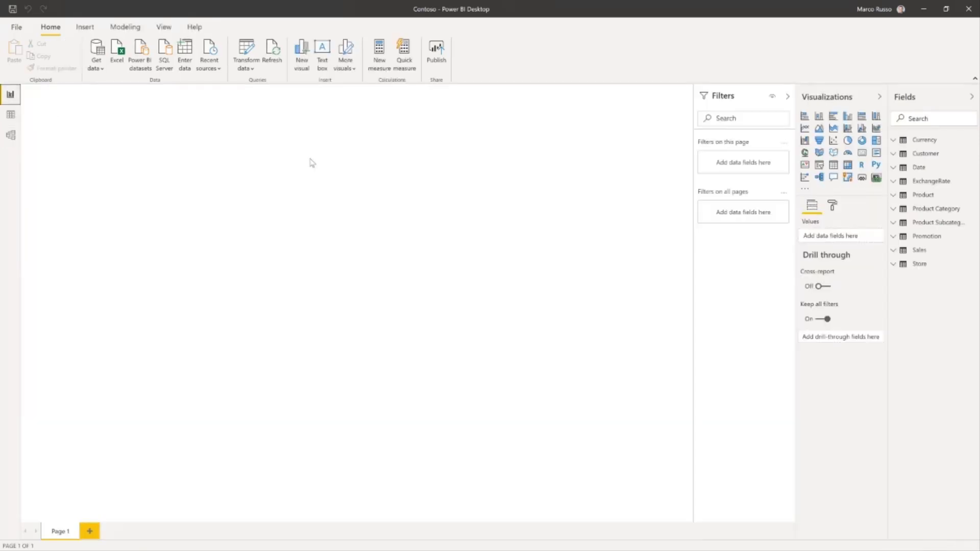
pyautogui.click(847, 165)
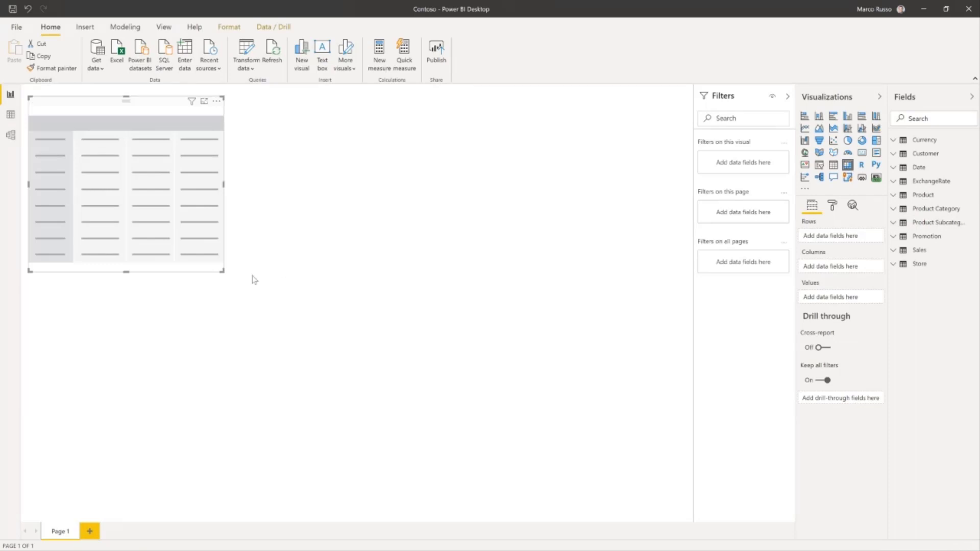
pyautogui.moveTo(223, 274); pyautogui.dragTo(585, 446)
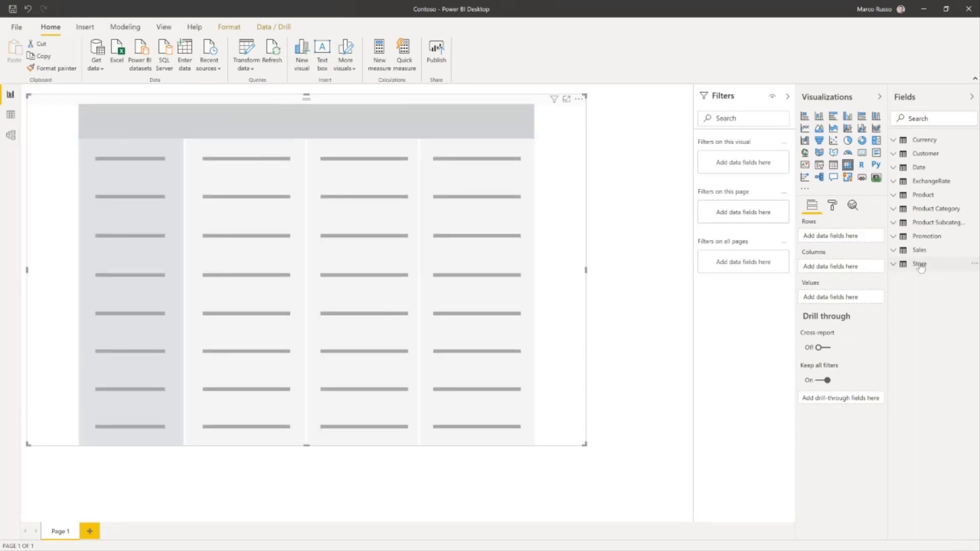
# Create a new measure in the Sales table and begin its formula with Sales Amount = SUMX (.
pyautogui.click(894, 251)
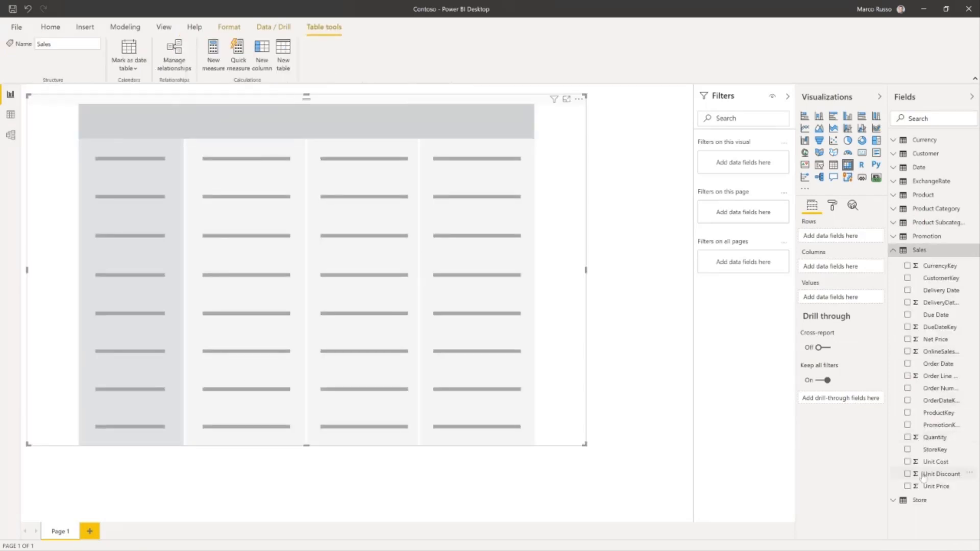
pyautogui.rightClick(922, 253)
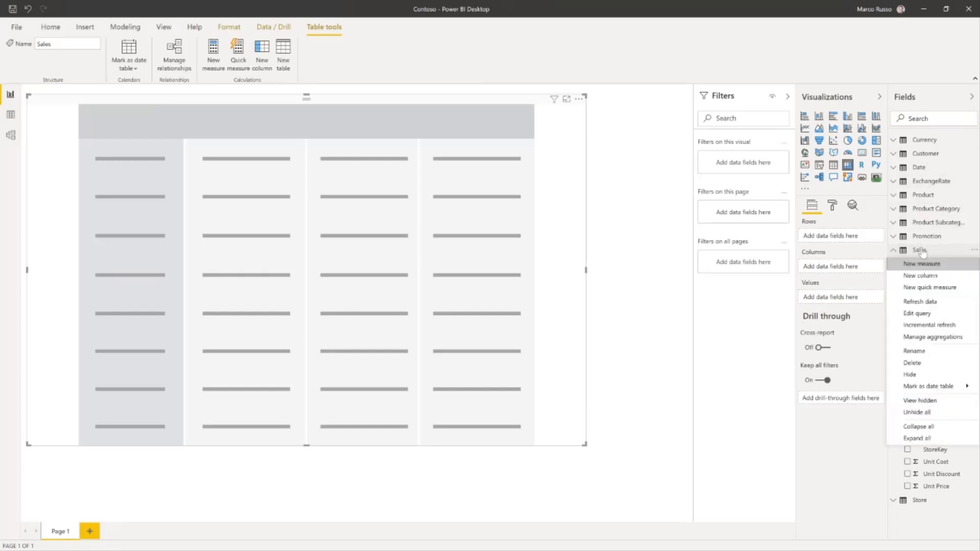
pyautogui.click(924, 264)
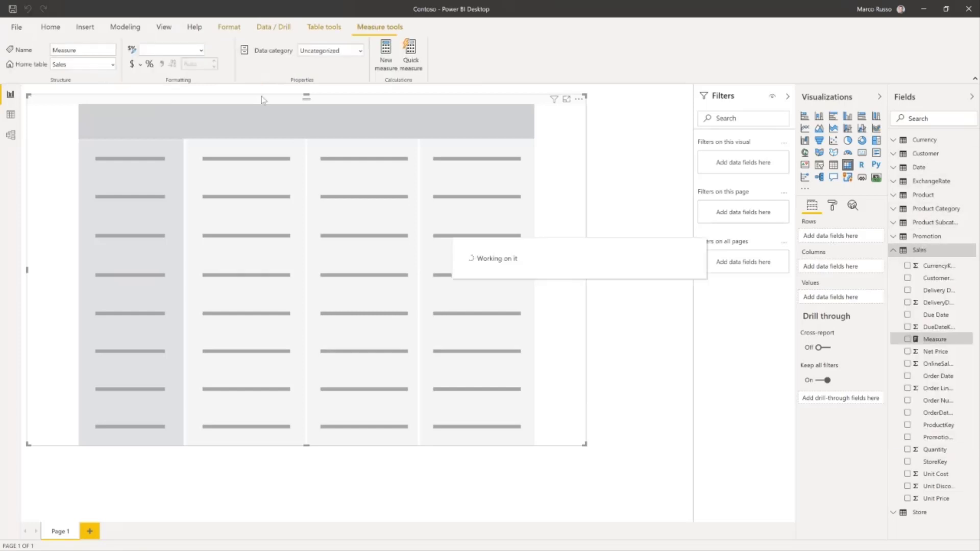
pyautogui.write('Sales Am')
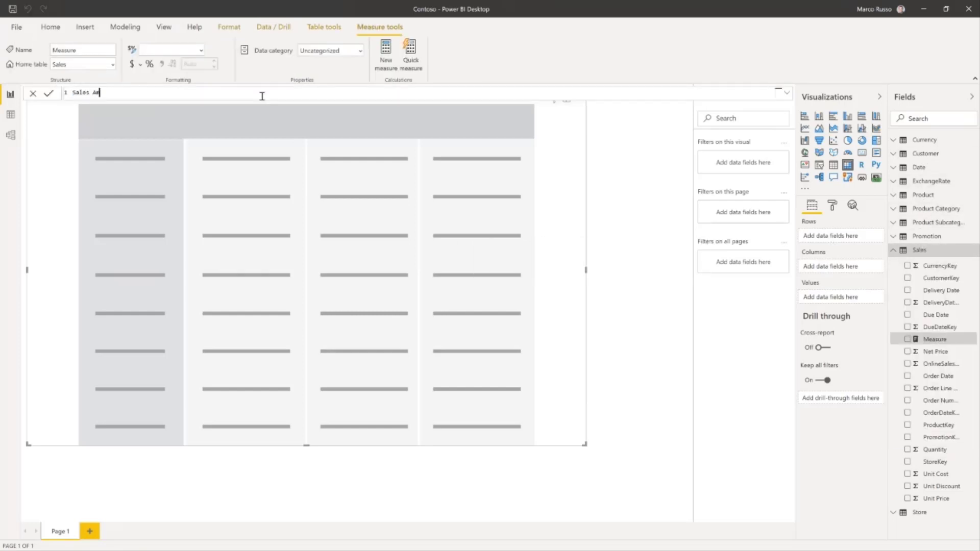
pyautogui.write('ount = SUMX ( ')
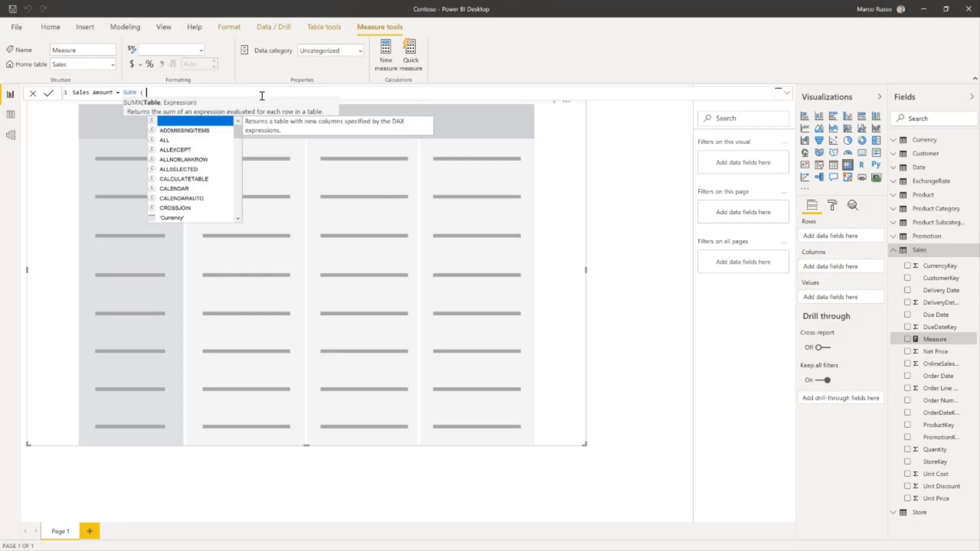
# Complete the SUMX formula to iterate Sales with the expression Sales[Quantity] * Sales[Net Price], and commit the measure.
pyautogui.write('Sales, QUARTER(')
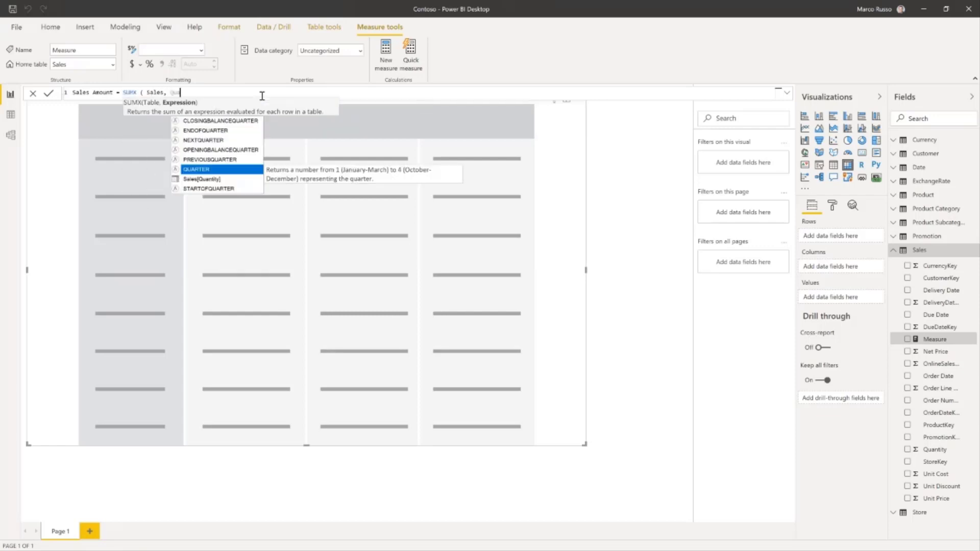
pyautogui.hotkey('shift', 'Left')
pyautogui.hotkey('shift', 'Left')
pyautogui.hotkey('shift', 'Left')
pyautogui.hotkey('shift', 'Left')
pyautogui.hotkey('shift', 'Left')
pyautogui.hotkey('shift', 'Left')
pyautogui.hotkey('shift', 'Left')
pyautogui.hotkey('shift', 'Left')
pyautogui.hotkey('shift', 'Left')
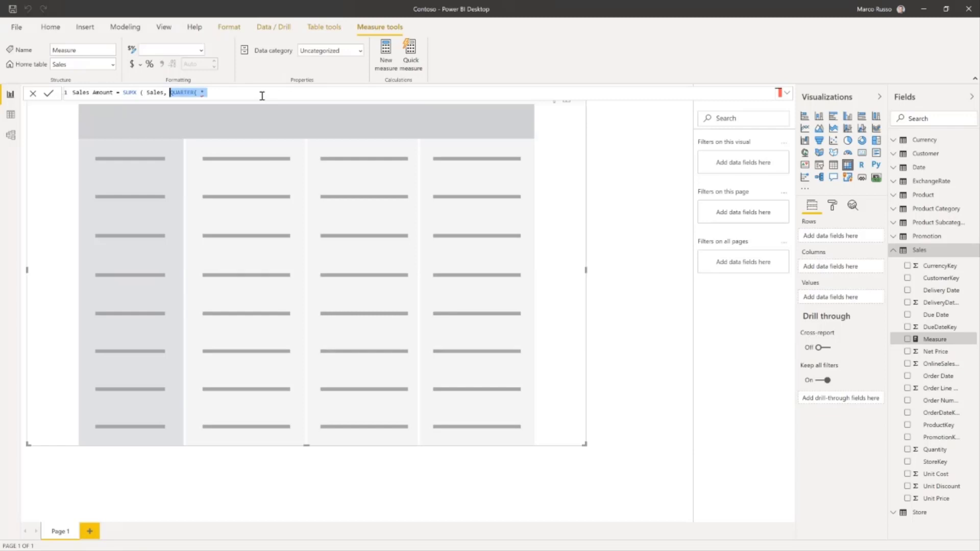
pyautogui.write('quantit')
pyautogui.press('Tab')
pyautogui.write('* Sal')
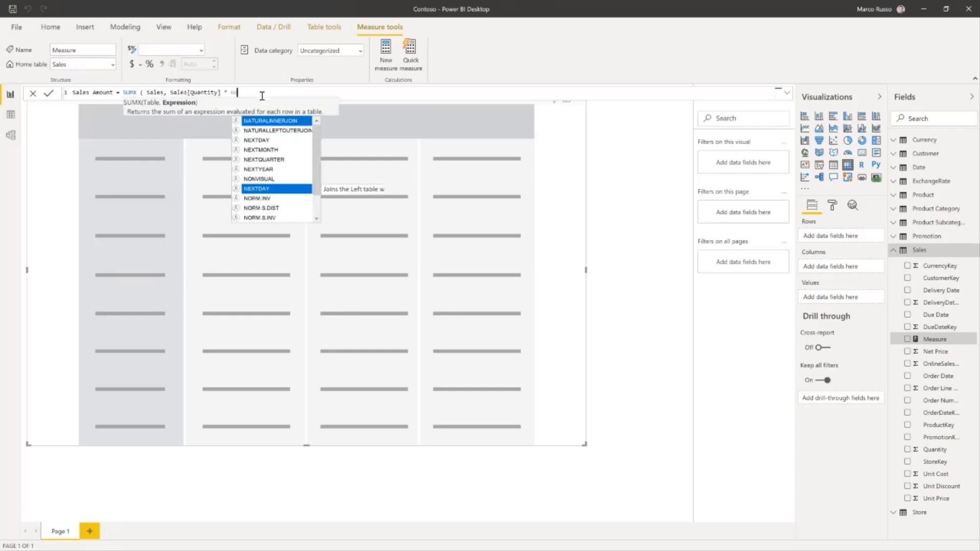
pyautogui.press('BackSpace')
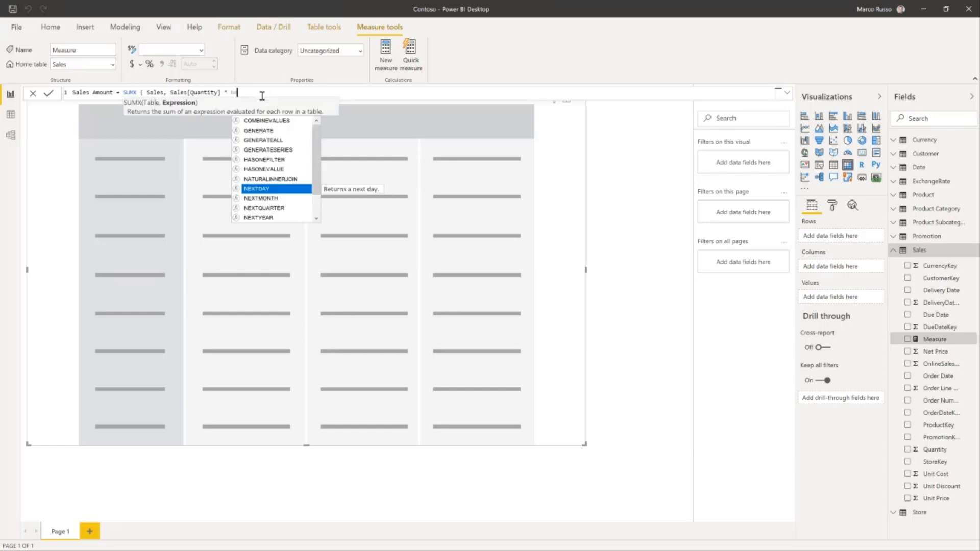
pyautogui.write('t')
pyautogui.press('Tab')
pyautogui.write(')')
pyautogui.press('Return')
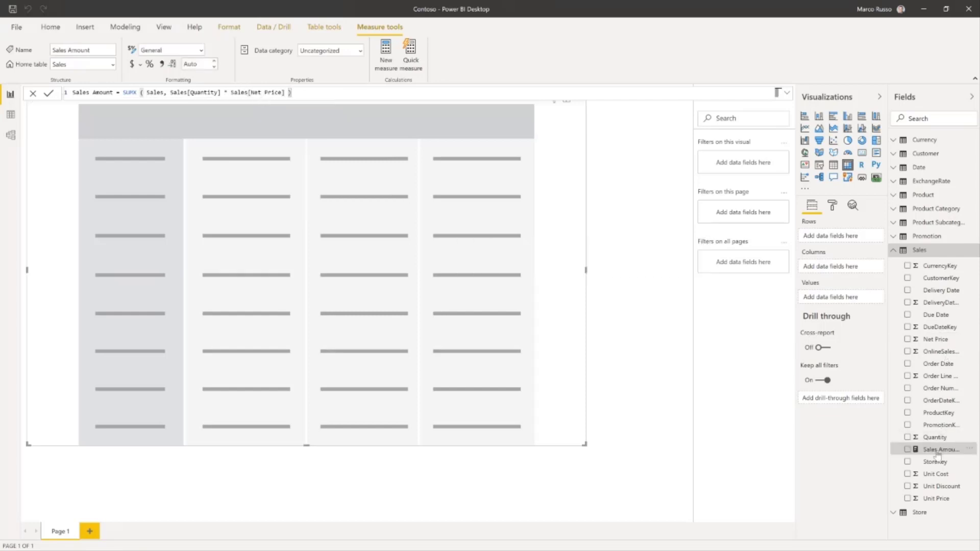
# Add the Sales Amount measure to the matrix values and the Customer table's Continent field to its rows.
pyautogui.moveTo(939, 450); pyautogui.dragTo(386, 291)
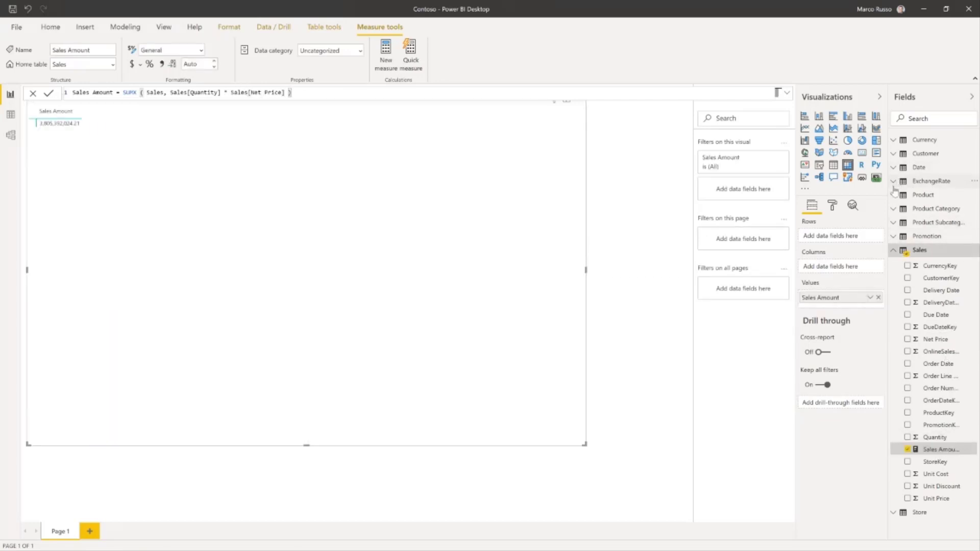
pyautogui.click(895, 154)
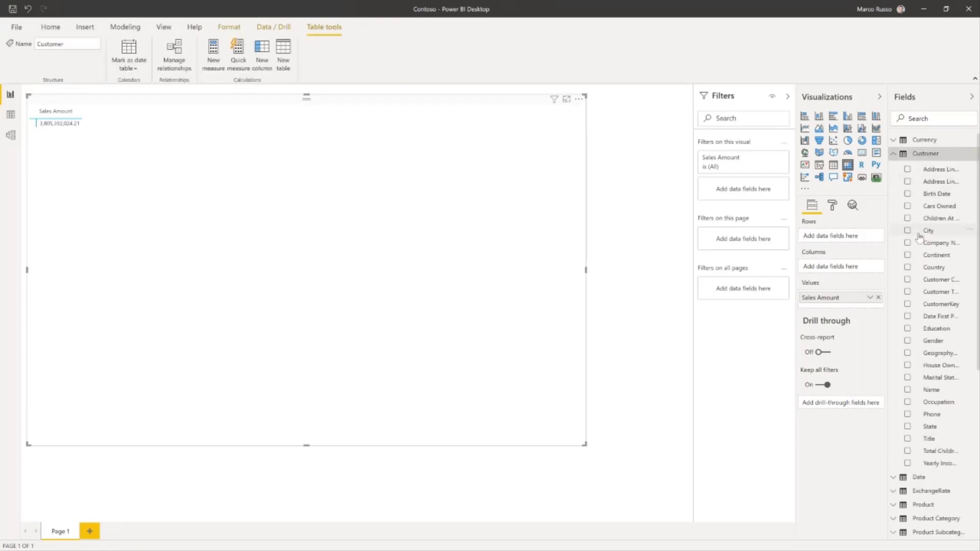
pyautogui.moveTo(934, 255); pyautogui.dragTo(368, 254)
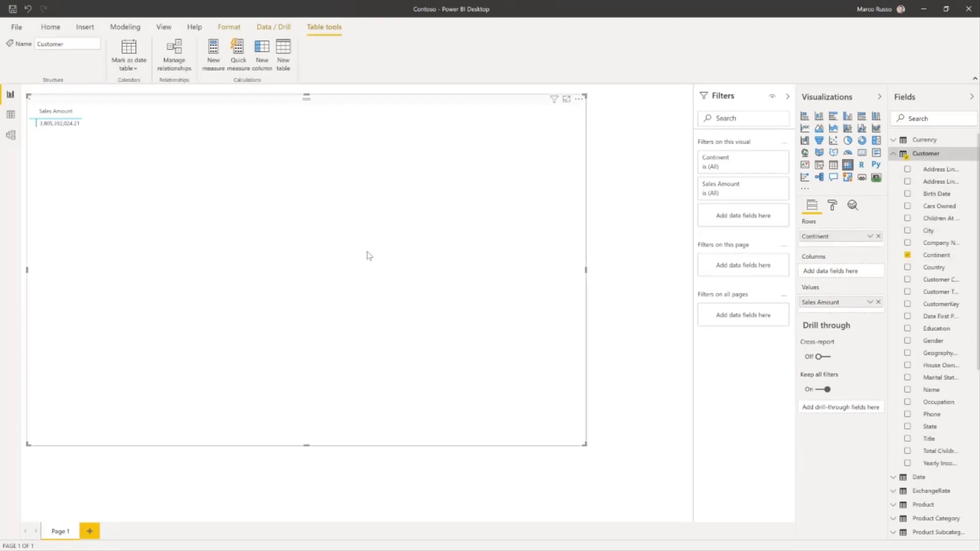
# Change the report theme to the first of the built-in Power BI themes.
pyautogui.click(163, 26)
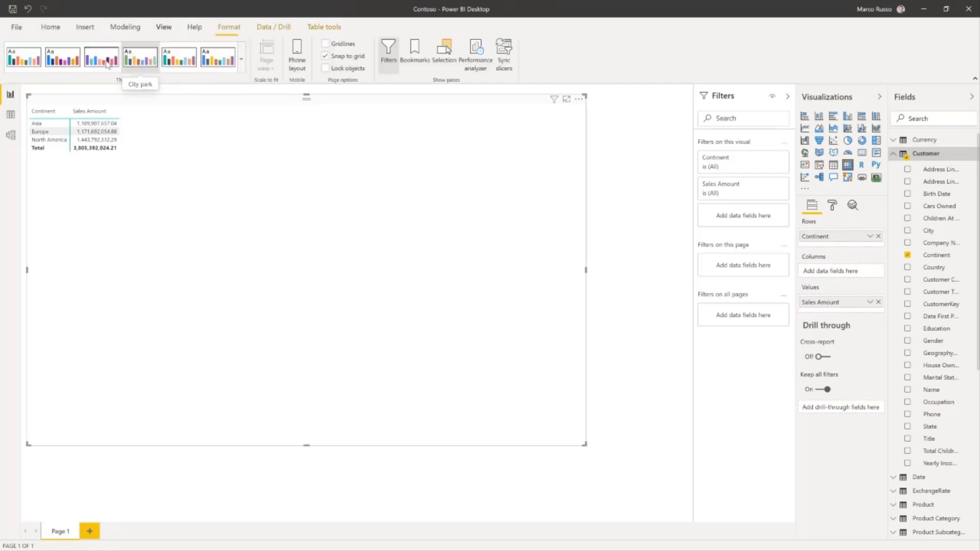
pyautogui.click(242, 59)
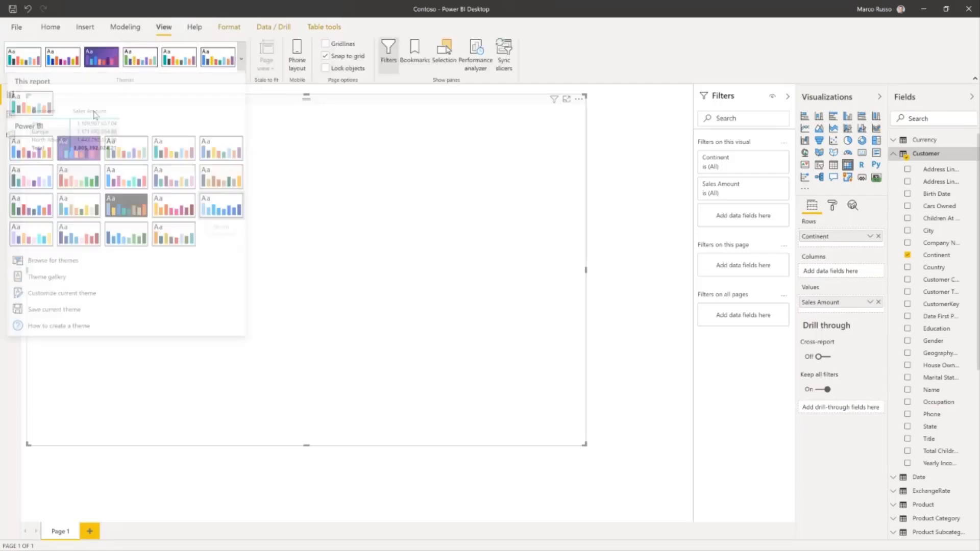
pyautogui.click(32, 153)
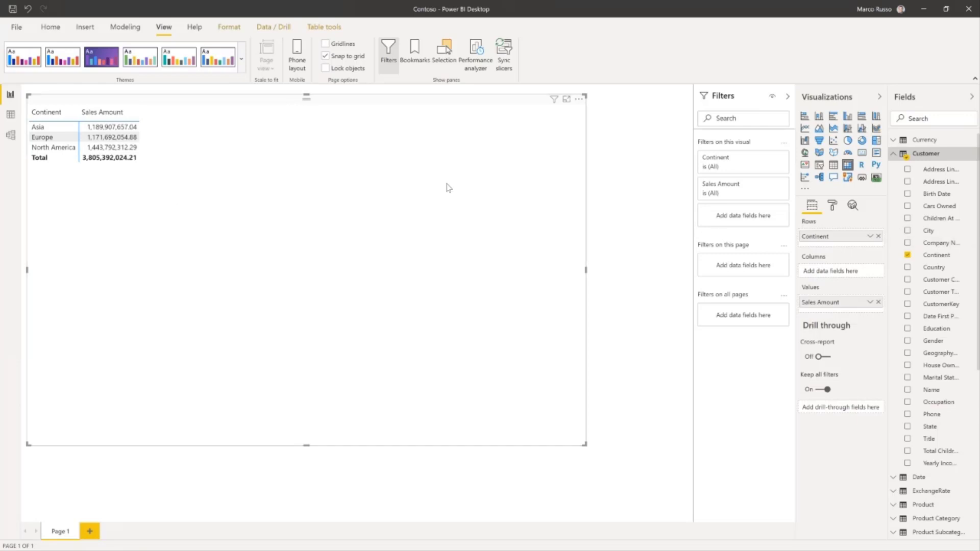
# Move Continent from the matrix rows to its columns and put Category from the Product Category table on the rows.
pyautogui.moveTo(831, 236); pyautogui.dragTo(823, 270)
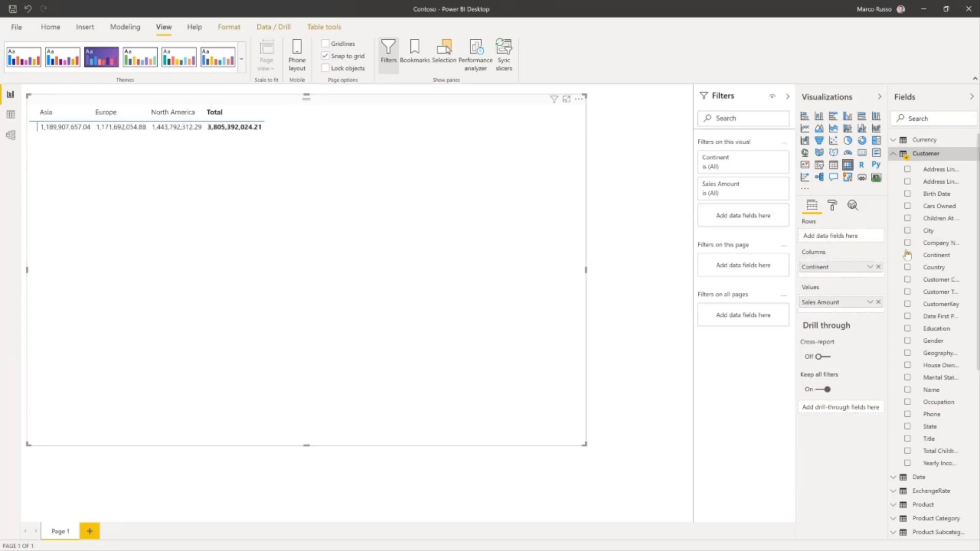
pyautogui.click(894, 153)
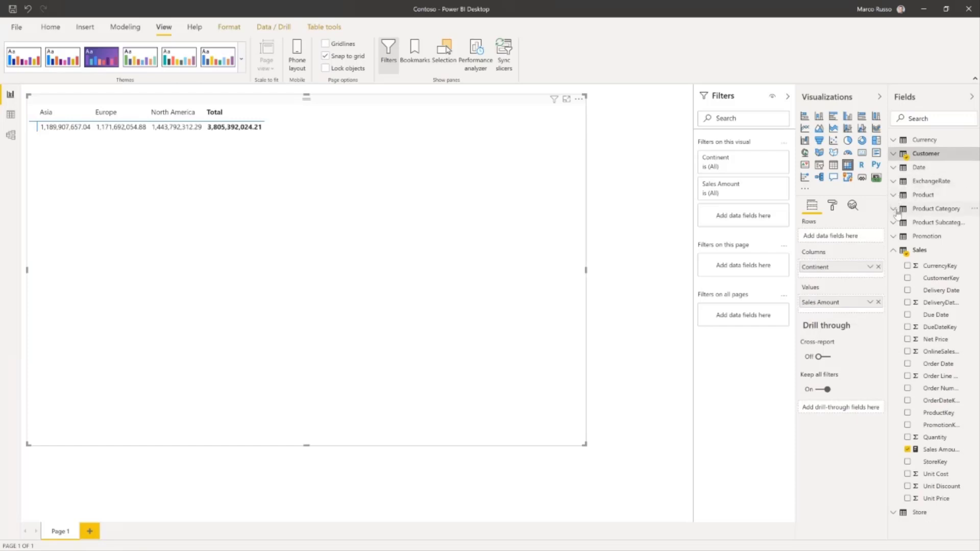
pyautogui.click(895, 209)
pyautogui.moveTo(935, 226); pyautogui.dragTo(266, 272)
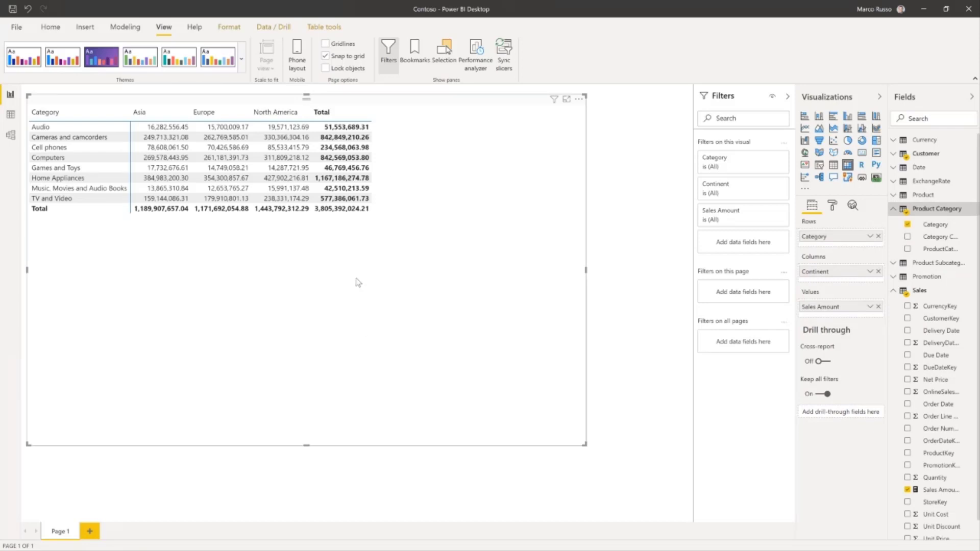
# Check the size of the Sales table in the data view and return to the report page.
pyautogui.click(11, 115)
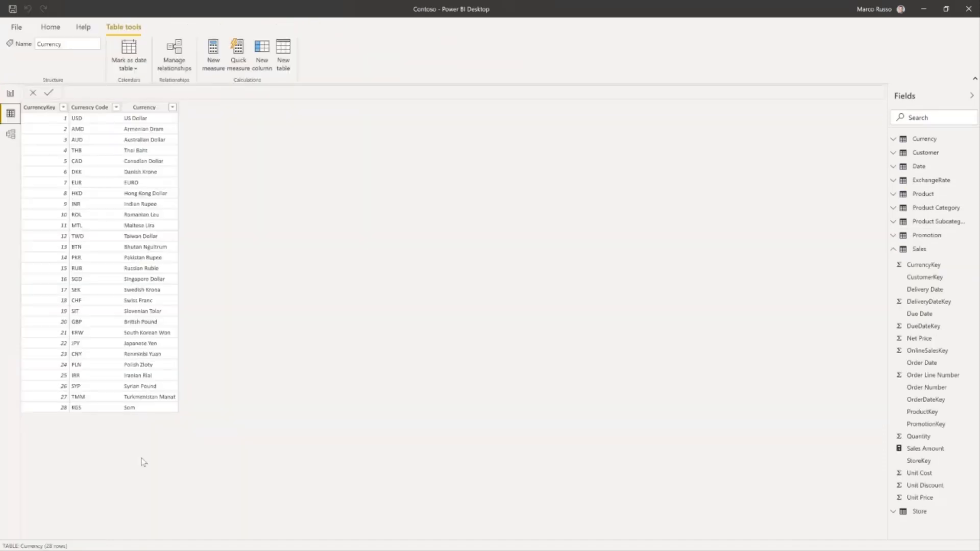
pyautogui.click(920, 249)
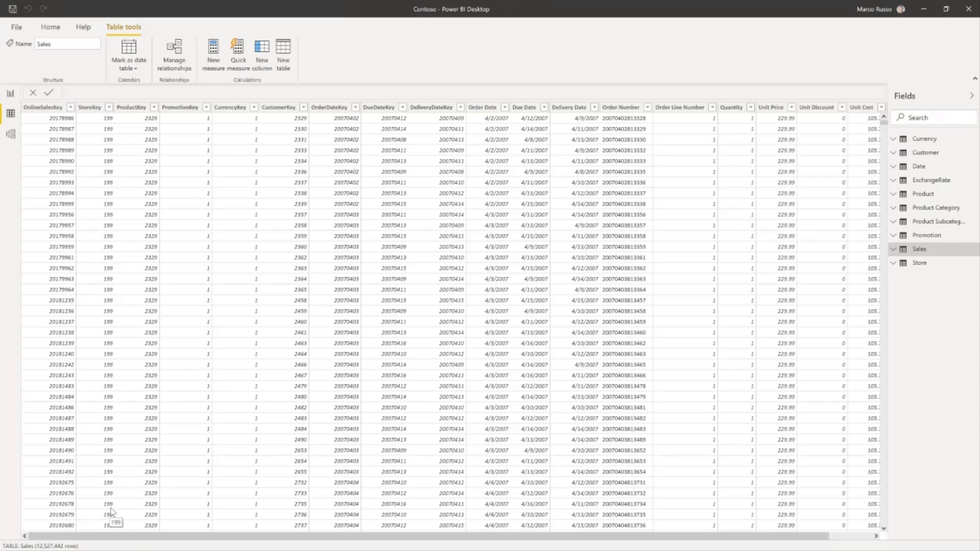
pyautogui.click(10, 93)
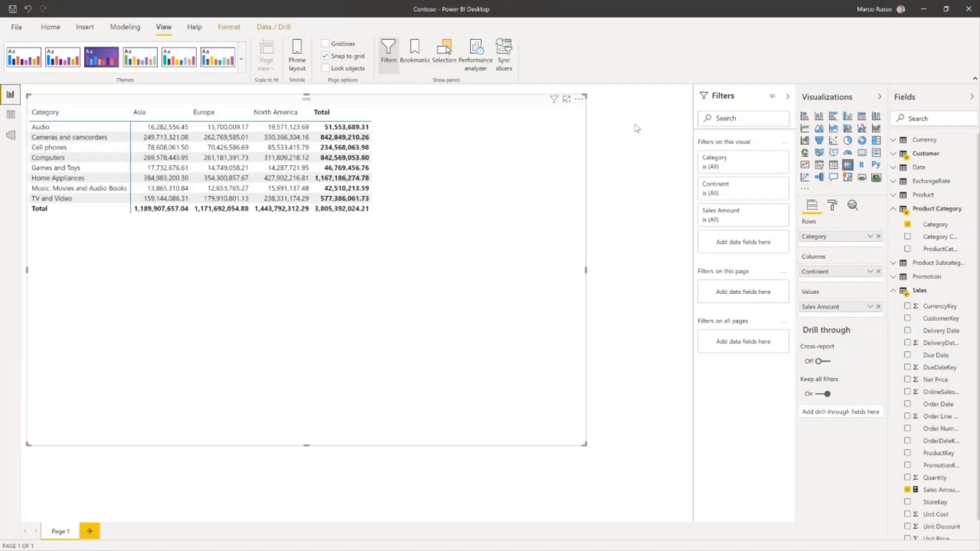
# Record a refresh of the visuals with Performance analyzer and copy the matrix's DAX query.
pyautogui.click(475, 54)
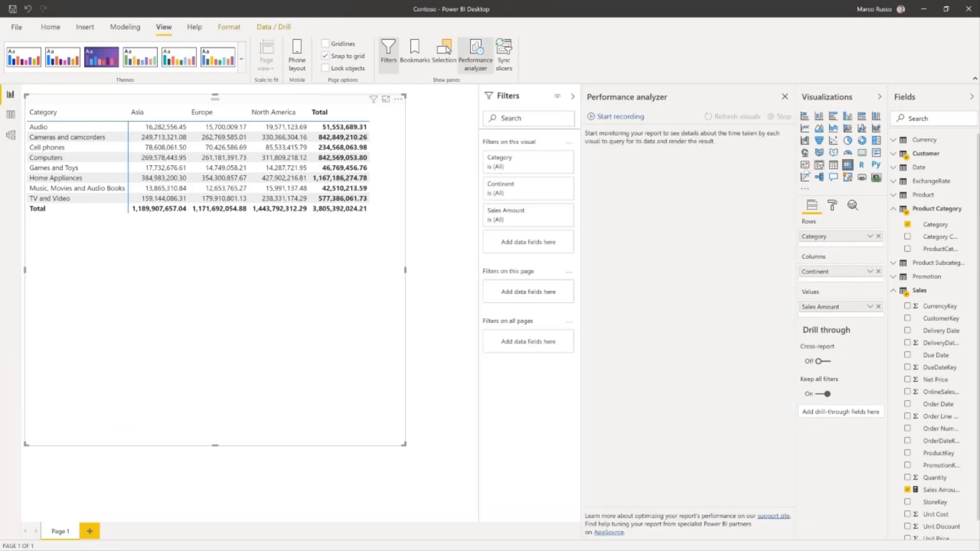
pyautogui.click(633, 117)
pyautogui.click(738, 117)
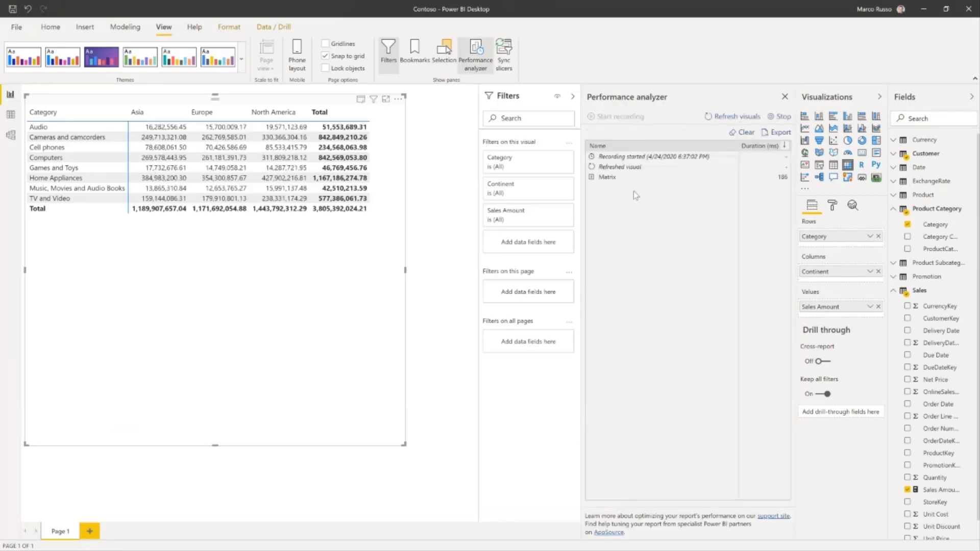
pyautogui.click(592, 176)
pyautogui.click(622, 218)
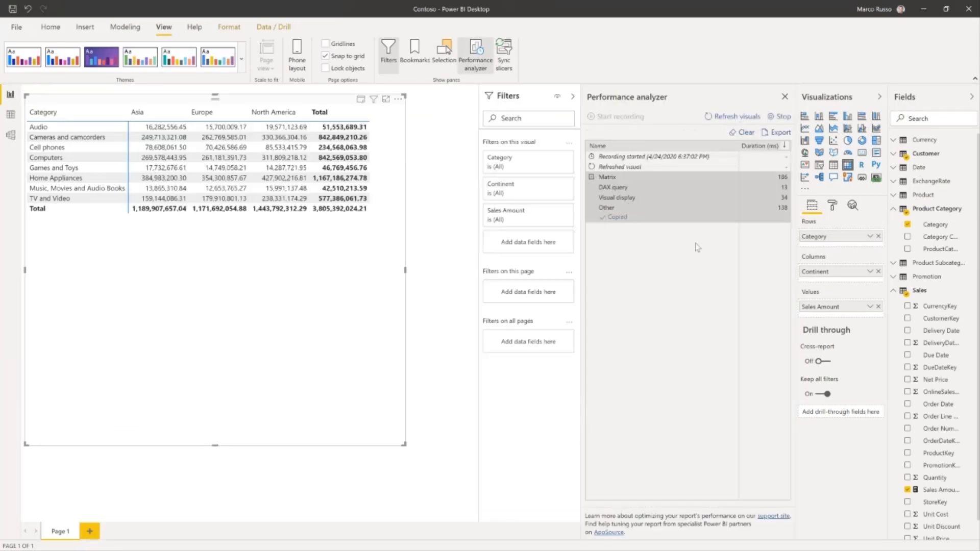
# Switch to DAX Studio, open a new query connected to the Contoso PBI / SSDT model, and paste the copied matrix query.
pyautogui.hotkey('alt', 'Tab')
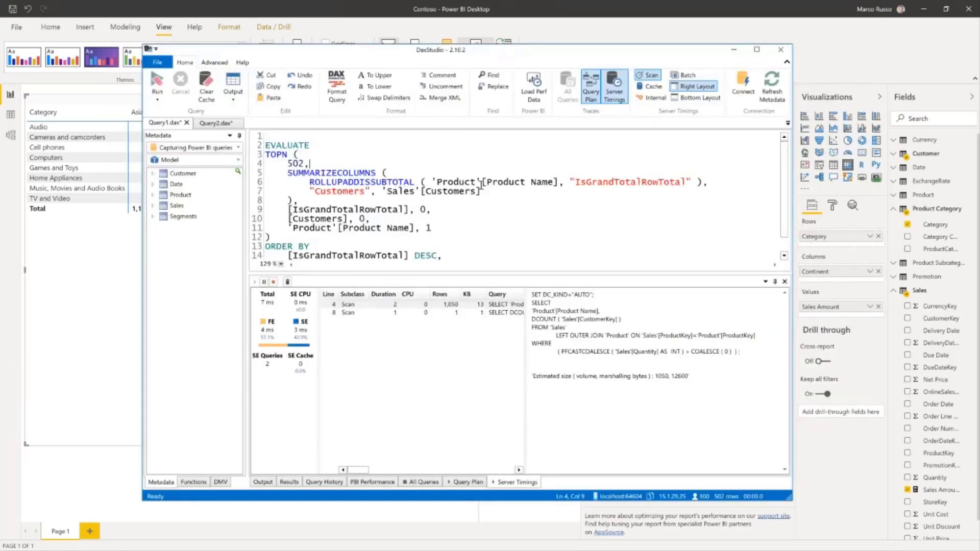
pyautogui.hotkey('ctrl', 'n')
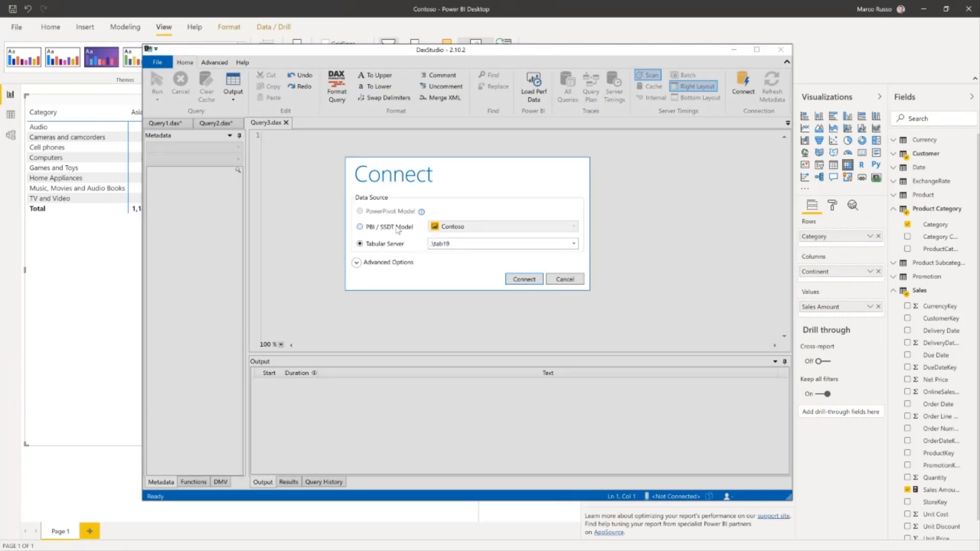
pyautogui.click(398, 228)
pyautogui.click(513, 280)
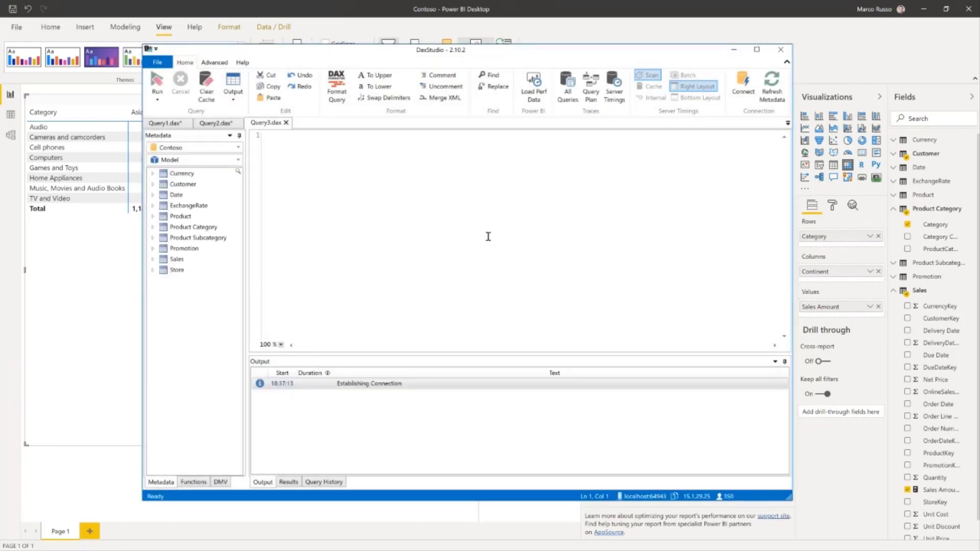
pyautogui.hotkey('ctrl', 'v')
pyautogui.scroll(9, 488, 236)
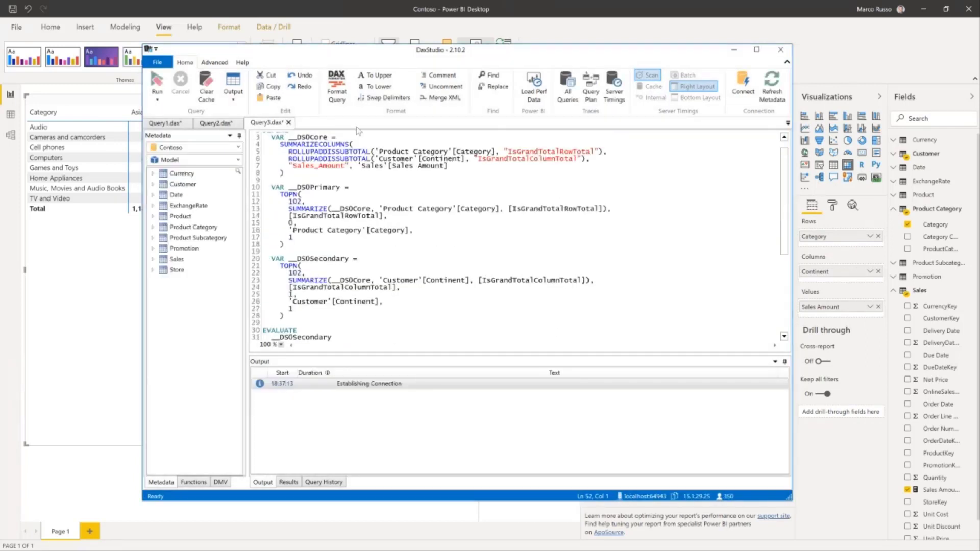
# Enable the Server Timings and Query Plan traces, run the query, and examine its server timings with the Query column widened.
pyautogui.click(615, 86)
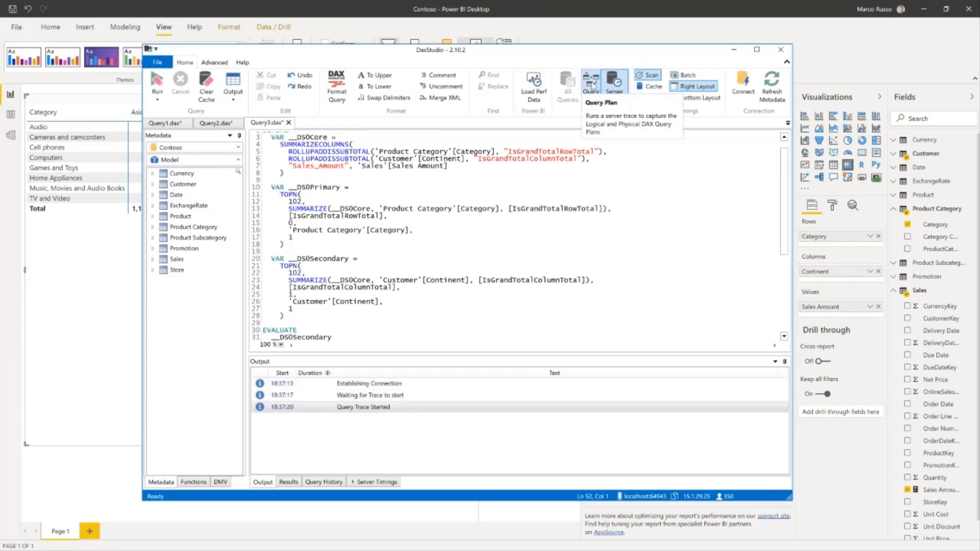
pyautogui.click(593, 86)
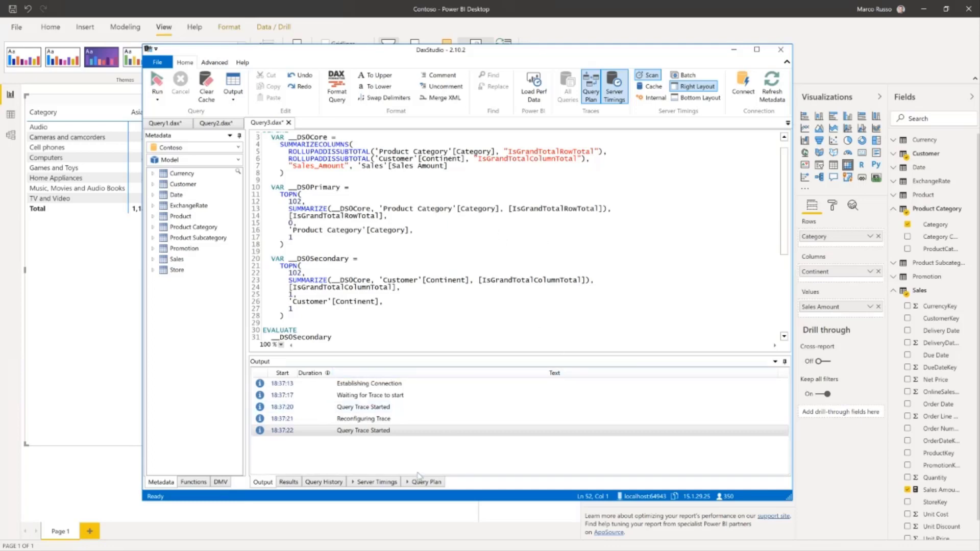
pyautogui.click(159, 83)
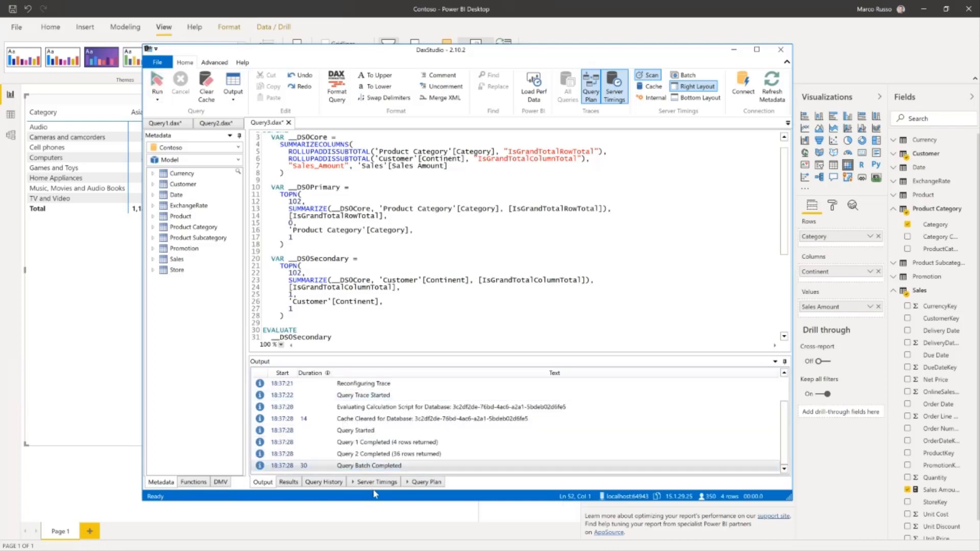
pyautogui.click(376, 482)
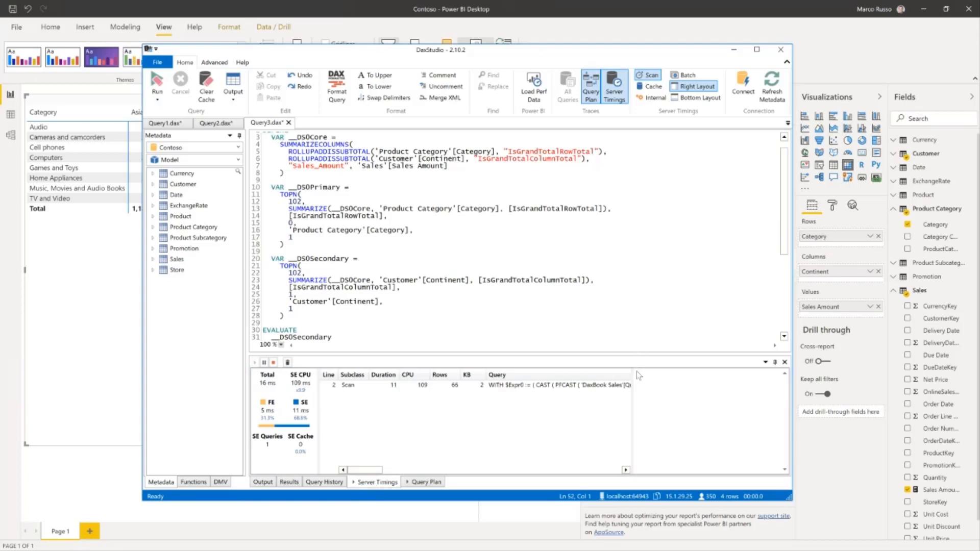
pyautogui.moveTo(633, 374); pyautogui.dragTo(667, 373)
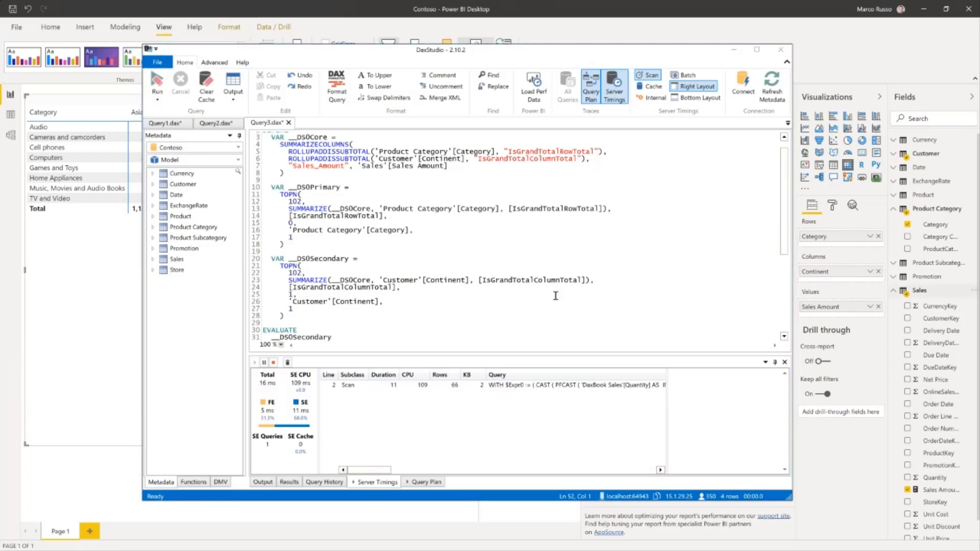
# Capture the server timings area as a Snagit screenshot and enlarge it to 175% in the maximized Snagit Editor.
pyautogui.press('Print')
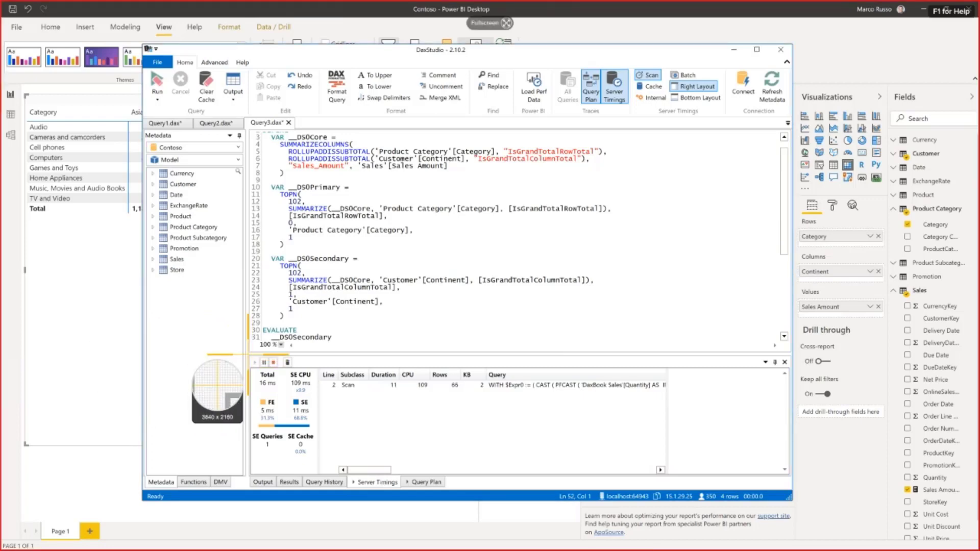
pyautogui.moveTo(249, 355); pyautogui.dragTo(667, 473)
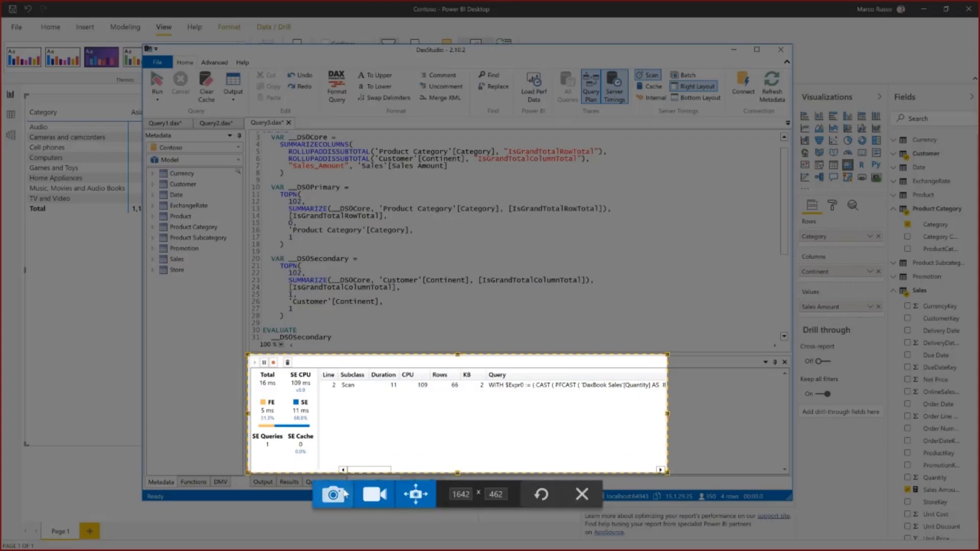
pyautogui.click(335, 496)
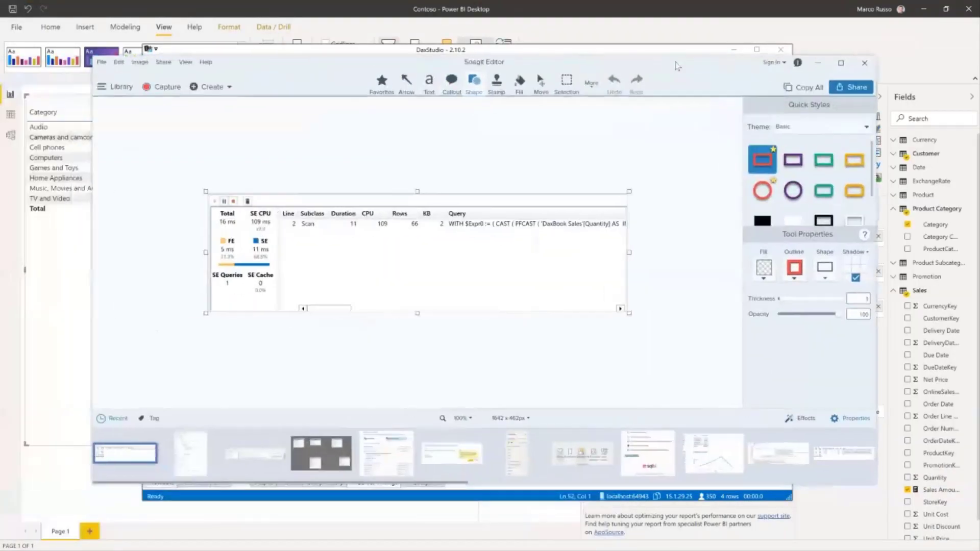
pyautogui.doubleClick(676, 62)
pyautogui.scroll(6, 512, 263)
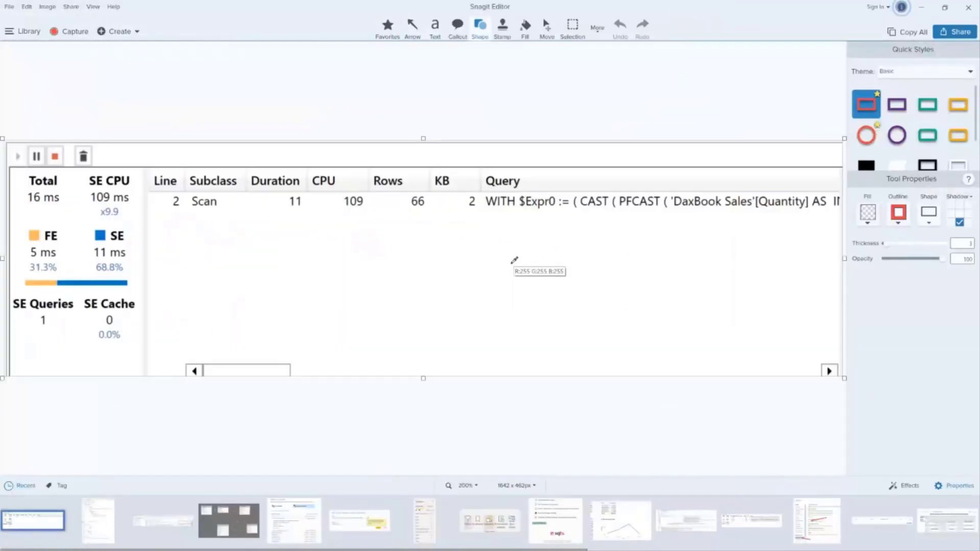
pyautogui.scroll(-1, 514, 260)
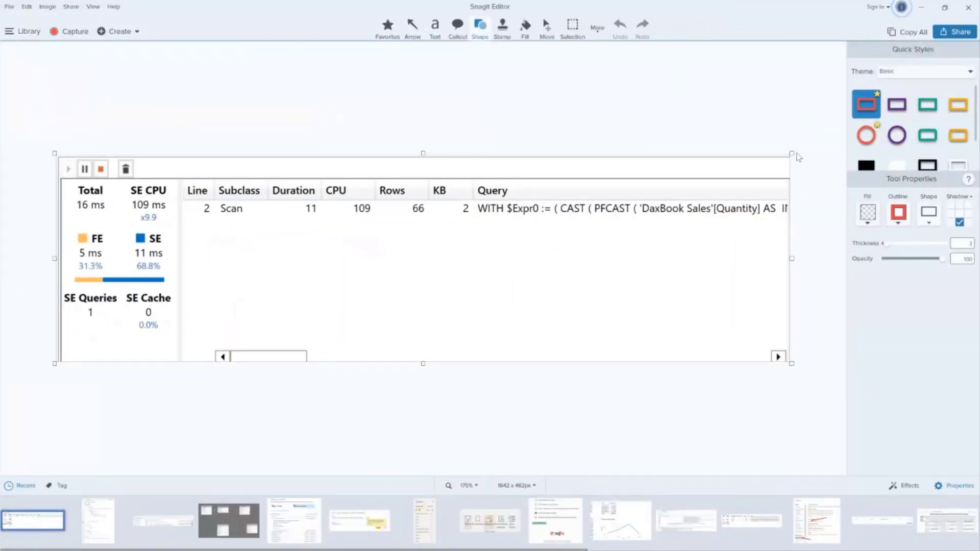
# Draw red rectangles around the Total time and the SE time on the captured image.
pyautogui.click(412, 26)
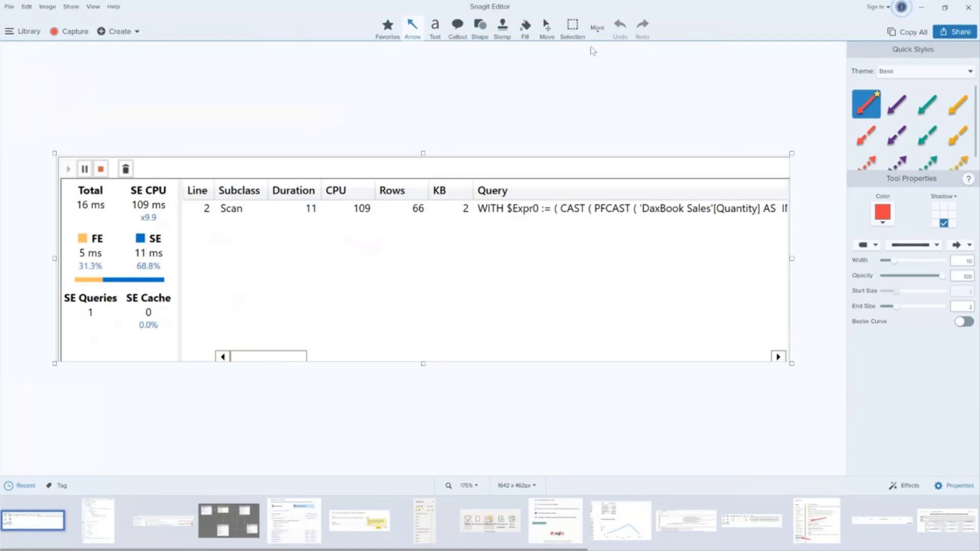
pyautogui.click(480, 28)
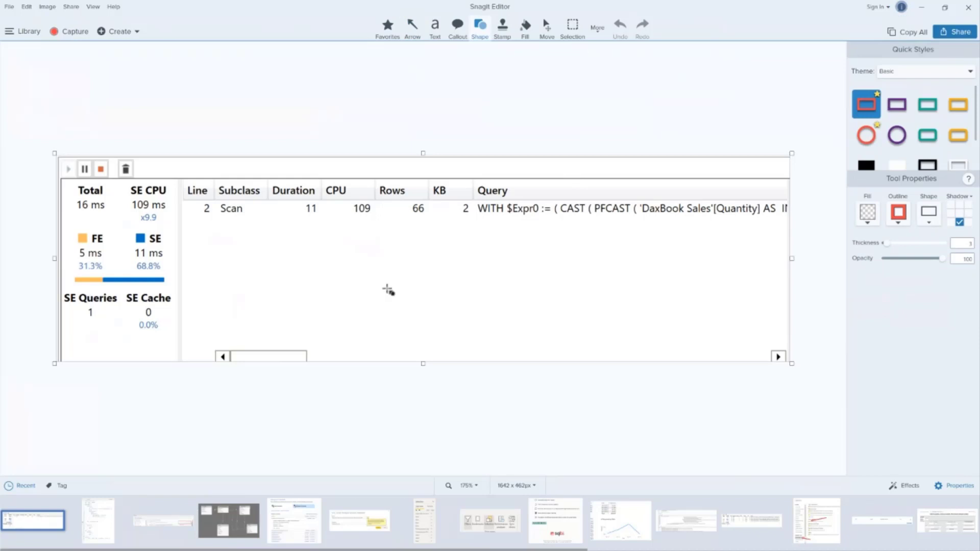
pyautogui.moveTo(71, 184); pyautogui.dragTo(112, 216)
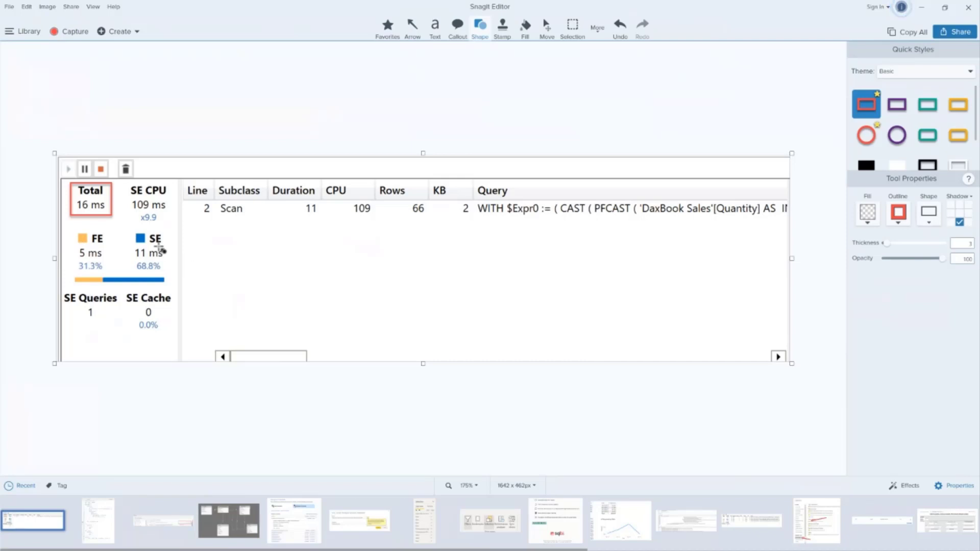
pyautogui.moveTo(120, 227)
pyautogui.mouseDown()
pyautogui.moveTo(173, 265)
pyautogui.moveTo(173, 279)
pyautogui.mouseUp()
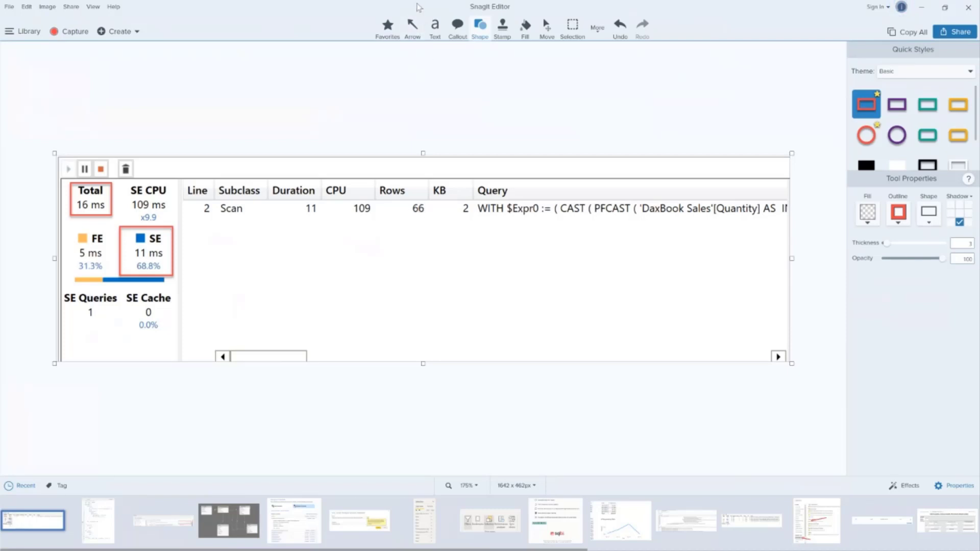
# Switch back to the Contoso report in Power BI Desktop.
pyautogui.hotkey('alt', 'Tab')
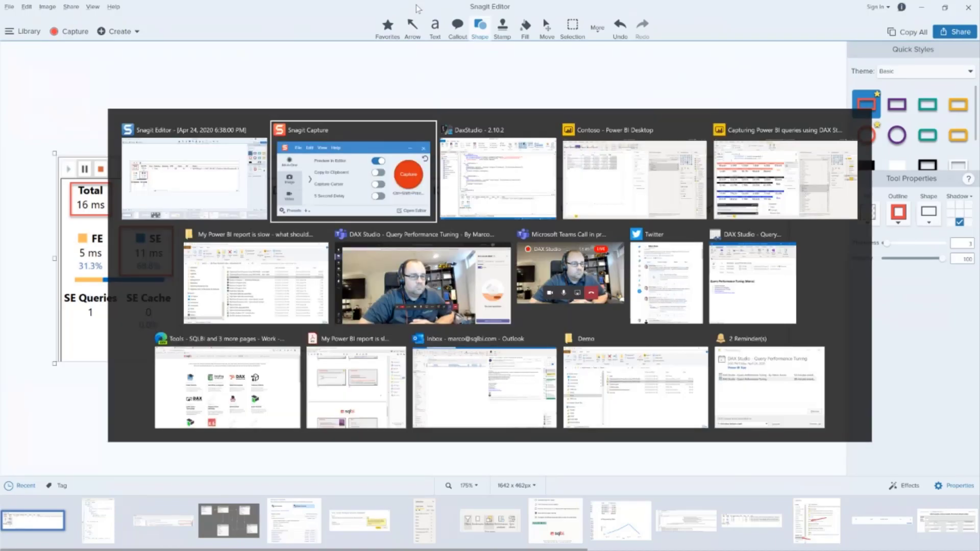
pyautogui.hotkey('alt', 'Tab')
pyautogui.hotkey('alt', 'Tab')
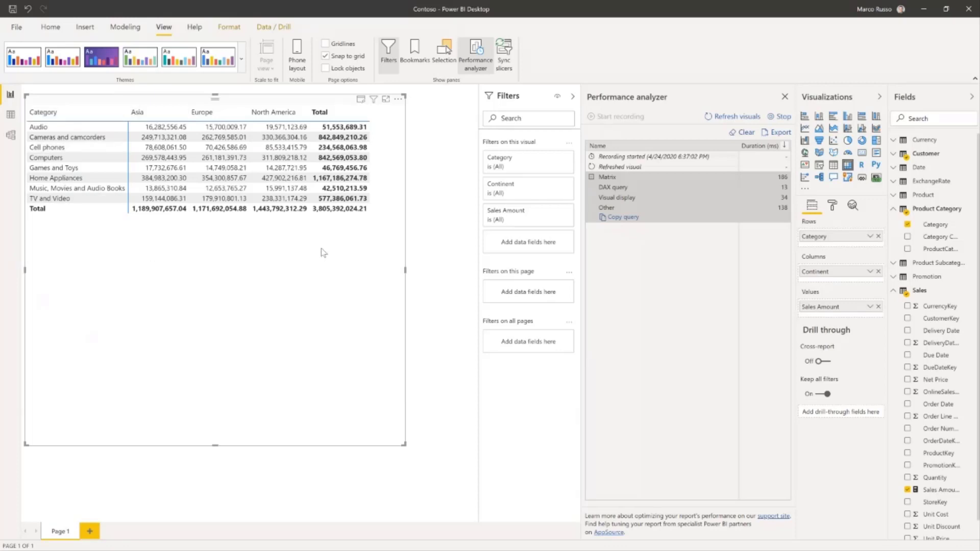
# Switch to DAX Studio, enlarge the results area, and examine the first and second result tables of the query.
pyautogui.hotkey('alt', 'Tab')
pyautogui.press('Tab')
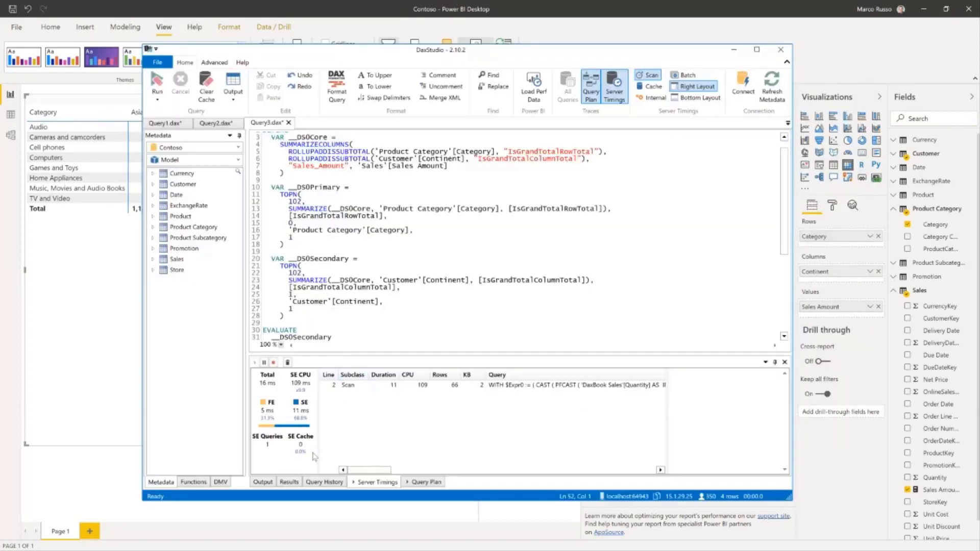
pyautogui.click(289, 482)
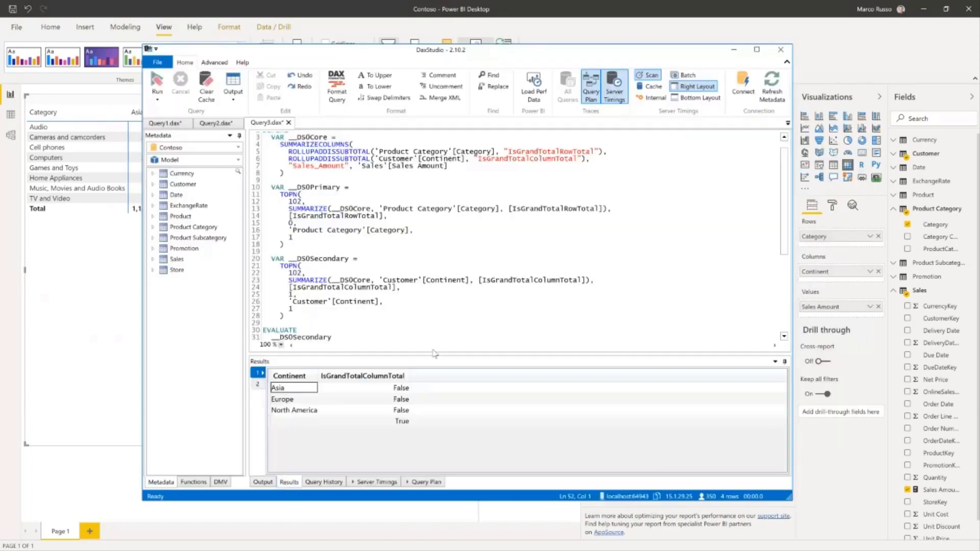
pyautogui.moveTo(433, 355); pyautogui.dragTo(433, 207)
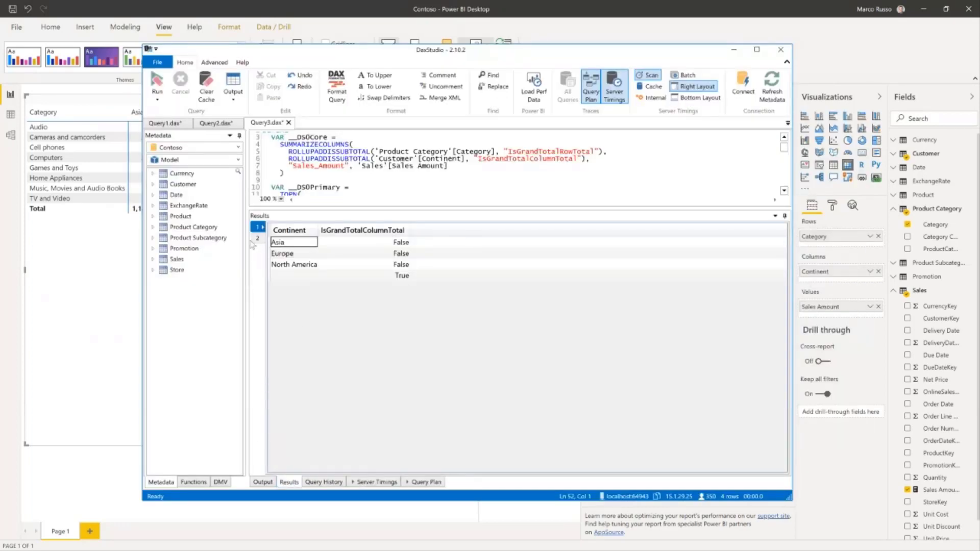
pyautogui.click(257, 238)
pyautogui.moveTo(499, 207); pyautogui.dragTo(500, 171)
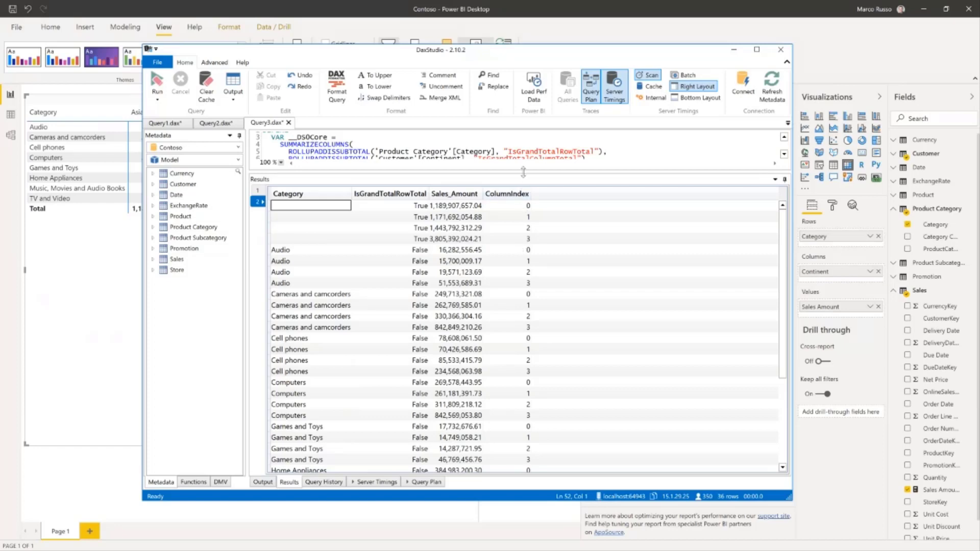
# Examine the Scan line's storage engine query in the server timings with its text area widened, marking the estimated volume value.
pyautogui.click(414, 484)
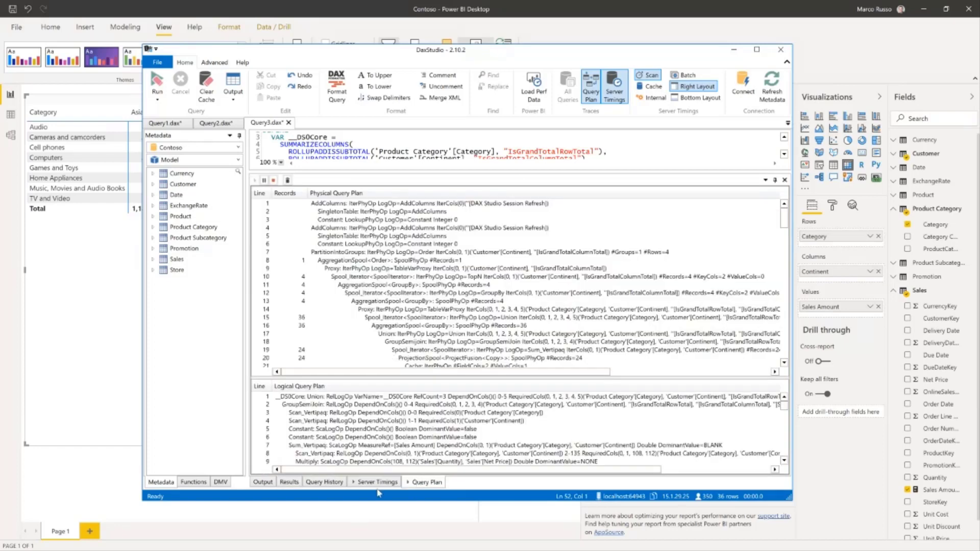
pyautogui.click(379, 484)
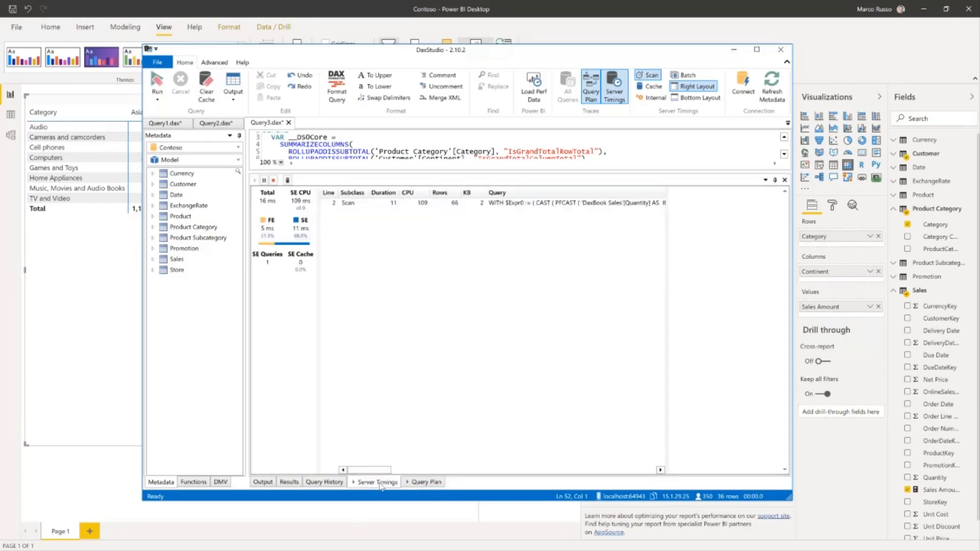
pyautogui.click(543, 207)
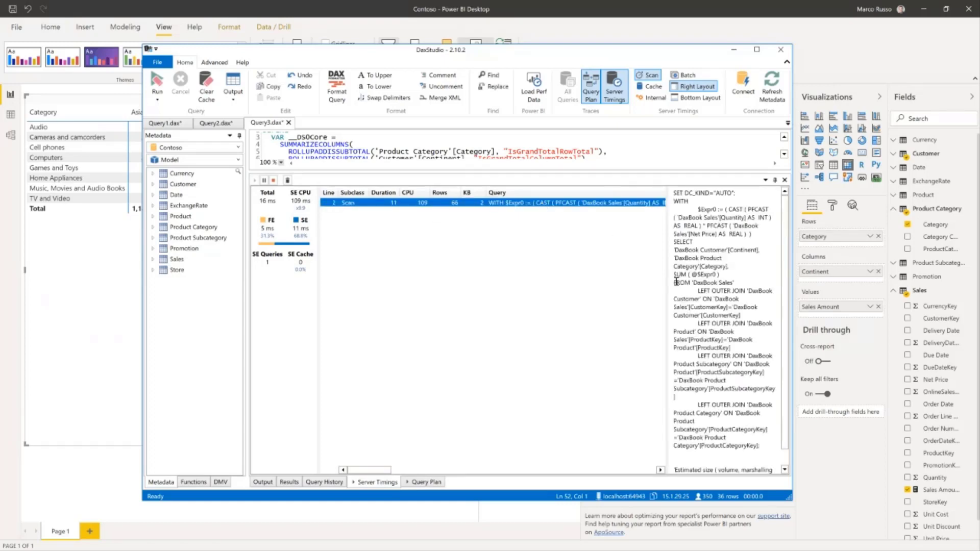
pyautogui.moveTo(667, 286); pyautogui.dragTo(526, 291)
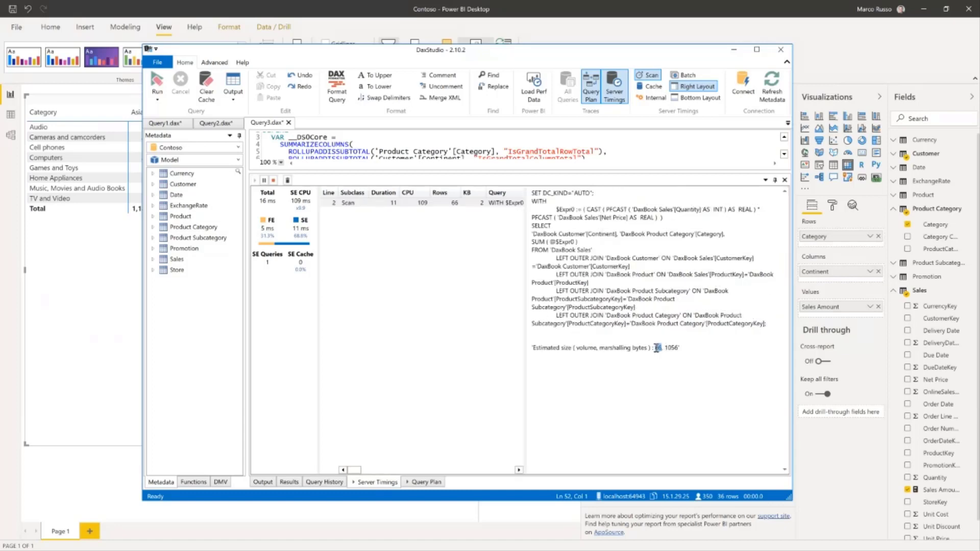
pyautogui.doubleClick(658, 347)
# Examine the physical query plan down to its last lines.
pyautogui.click(429, 482)
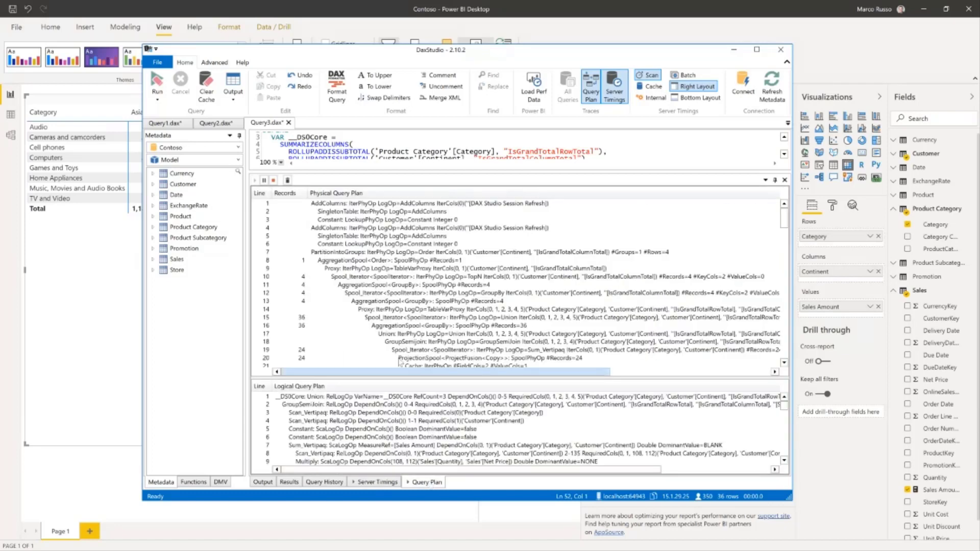
pyautogui.scroll(-1, 413, 275)
pyautogui.scroll(-20, 413, 274)
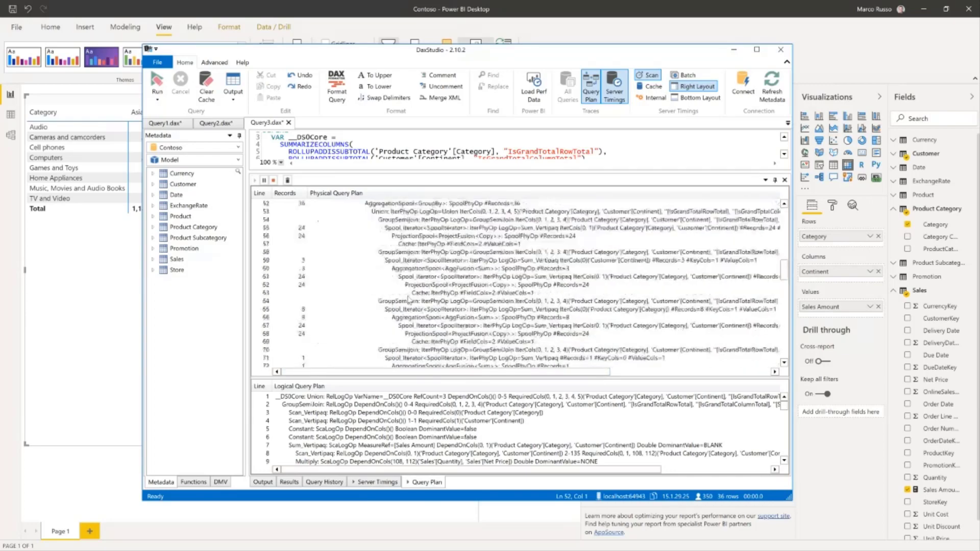
pyautogui.scroll(-20, 409, 301)
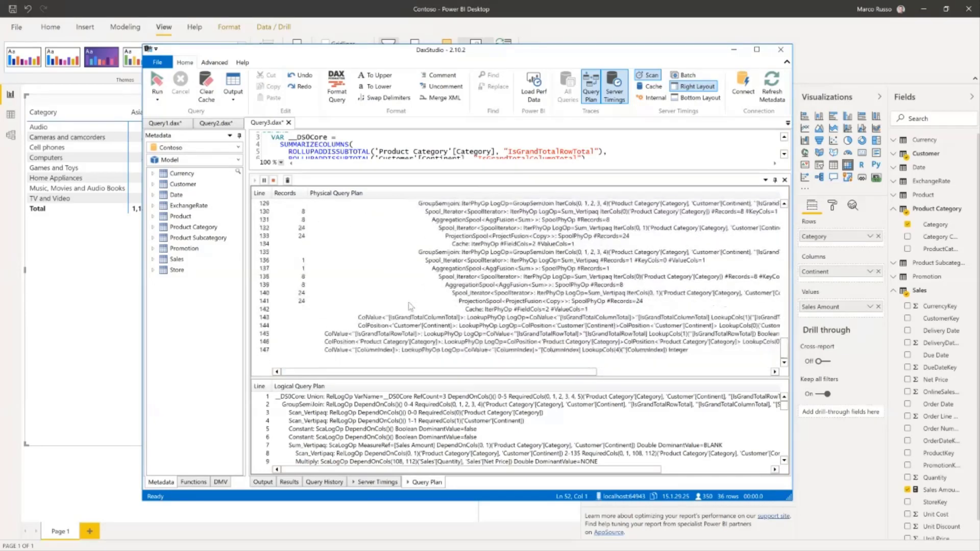
# Compare the second result table with the estimated volume value of the storage engine query.
pyautogui.click(289, 482)
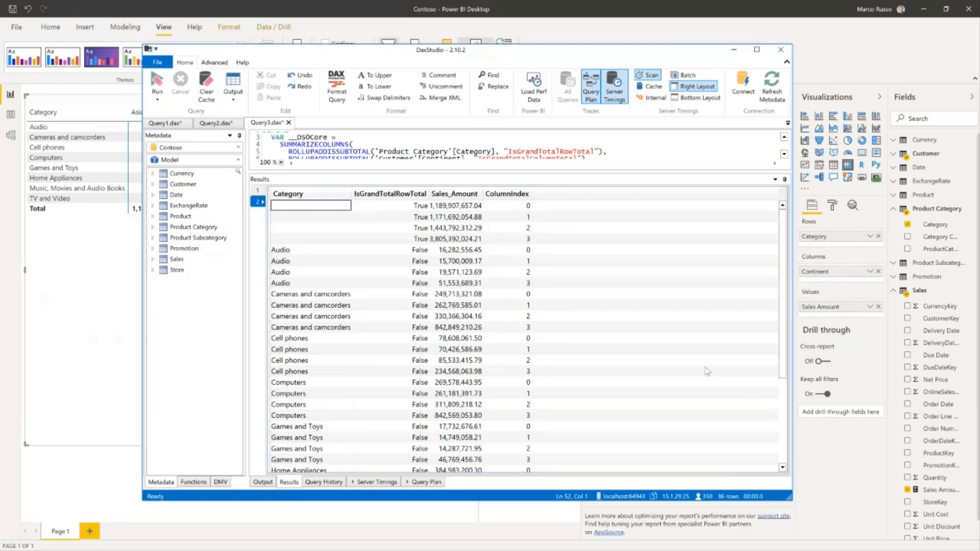
pyautogui.click(378, 482)
pyautogui.doubleClick(658, 348)
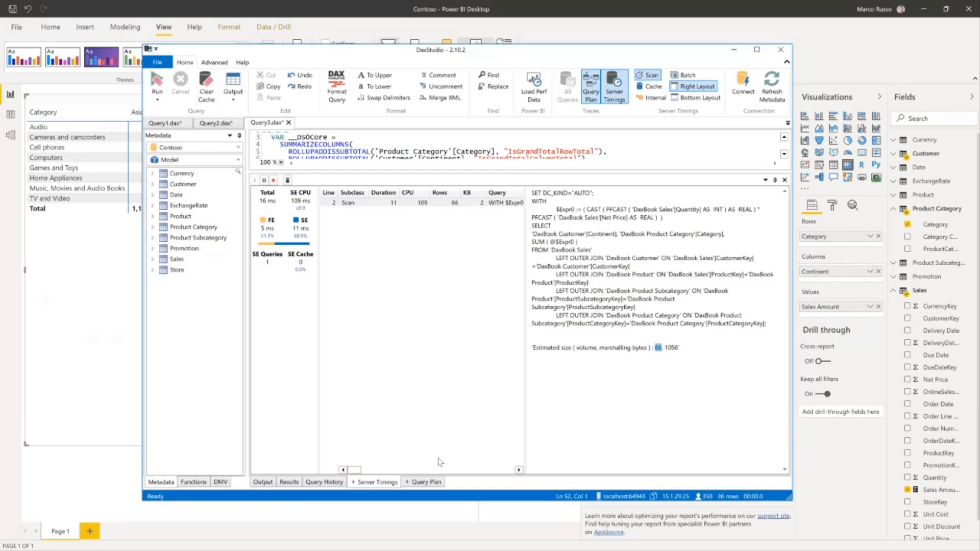
# Locate the Spool_Iterator over the Union at line 116 of the physical query plan and read its full text.
pyautogui.click(419, 483)
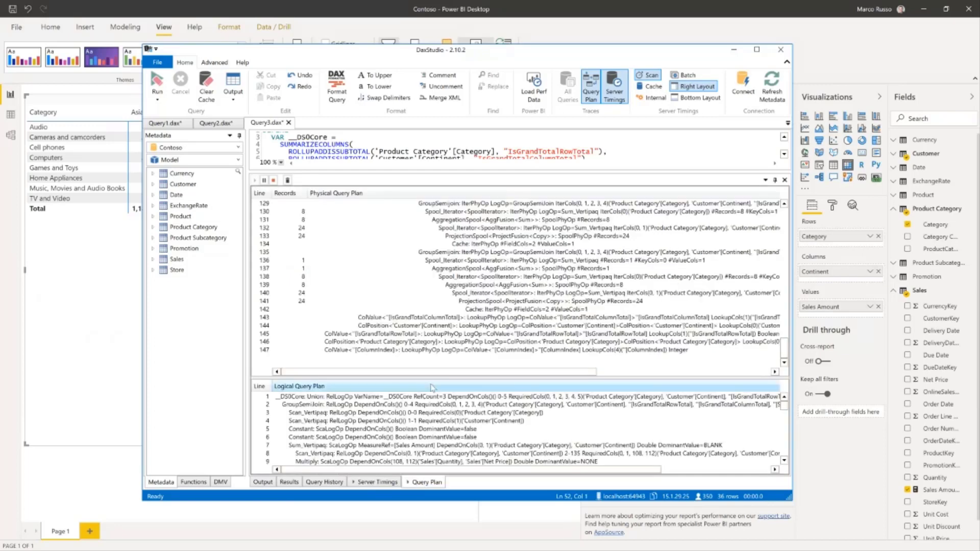
pyautogui.scroll(-15, 439, 333)
pyautogui.scroll(-4, 439, 333)
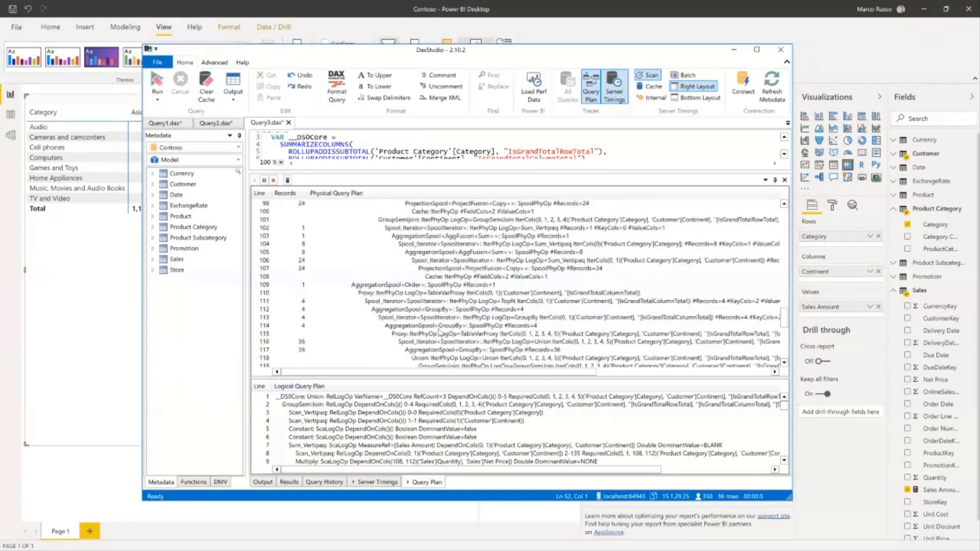
pyautogui.click(443, 294)
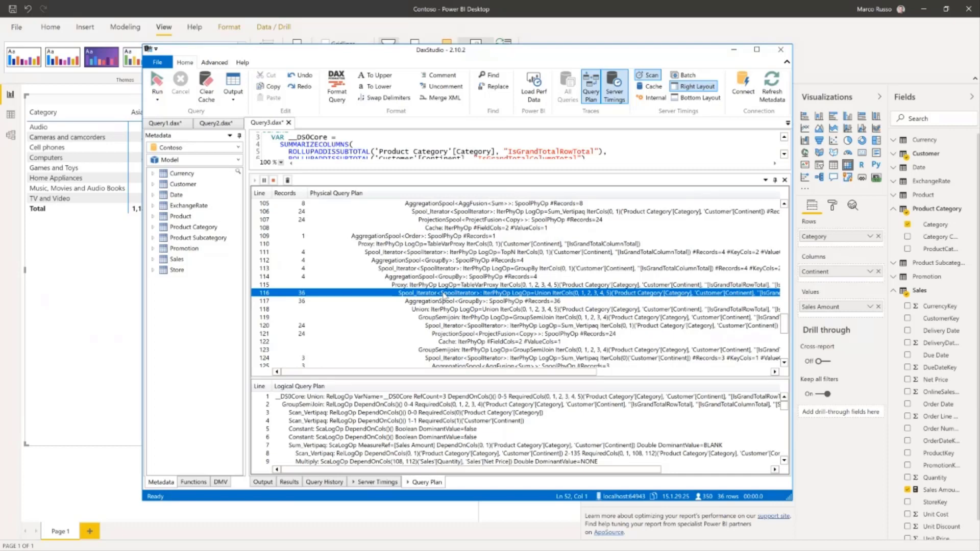
pyautogui.moveTo(492, 372); pyautogui.dragTo(633, 376)
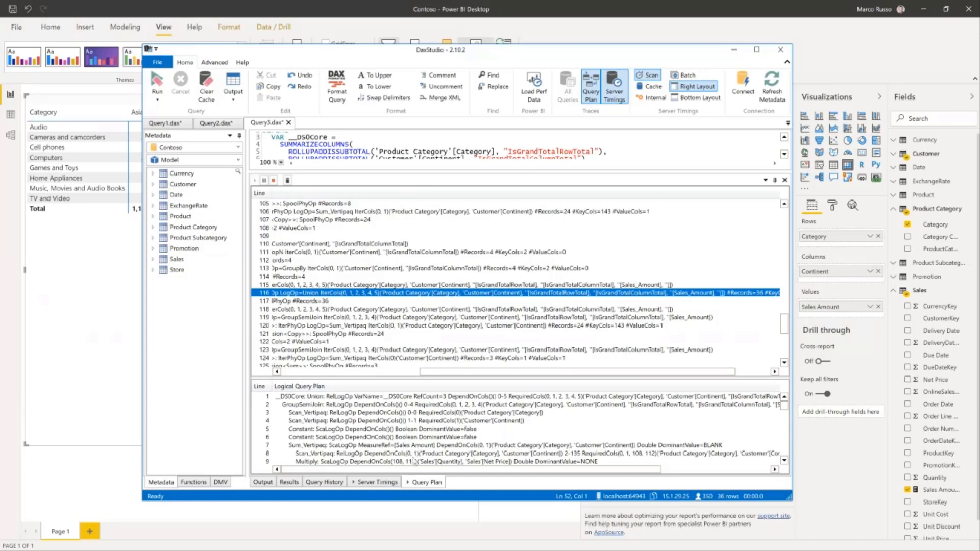
# Inspect the Scan query's grouping columns and estimated bytes in the server timings, narrowing its text area and widening the KB column.
pyautogui.click(379, 482)
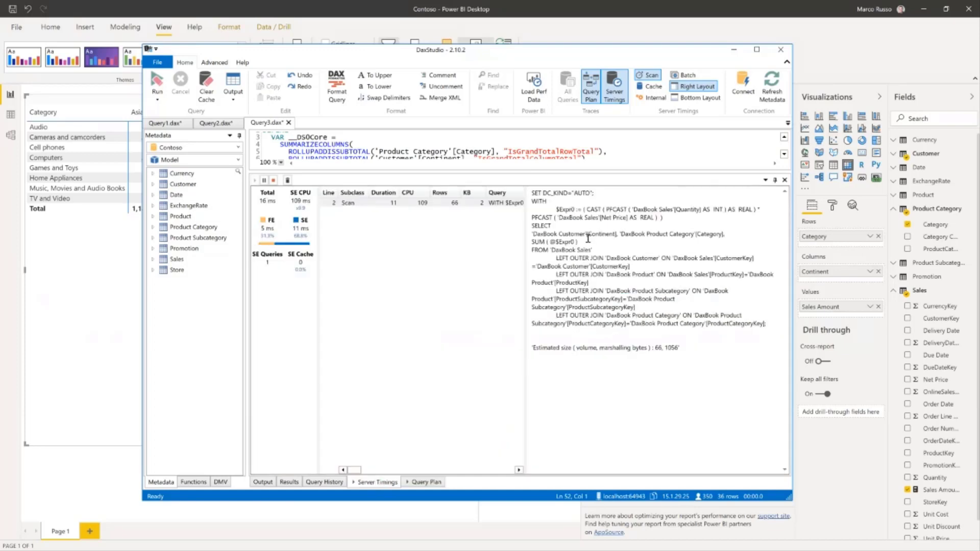
pyautogui.moveTo(559, 234); pyautogui.dragTo(662, 234)
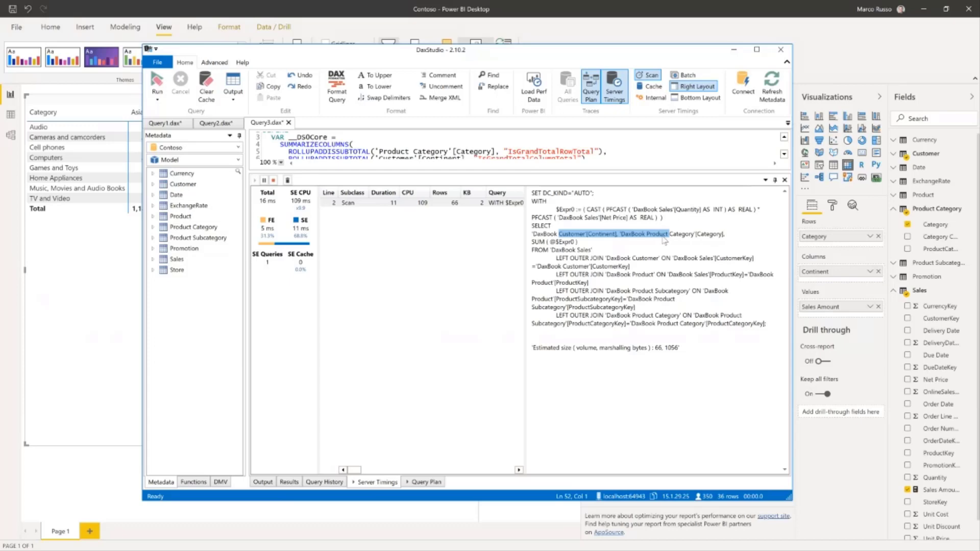
pyautogui.click(526, 249)
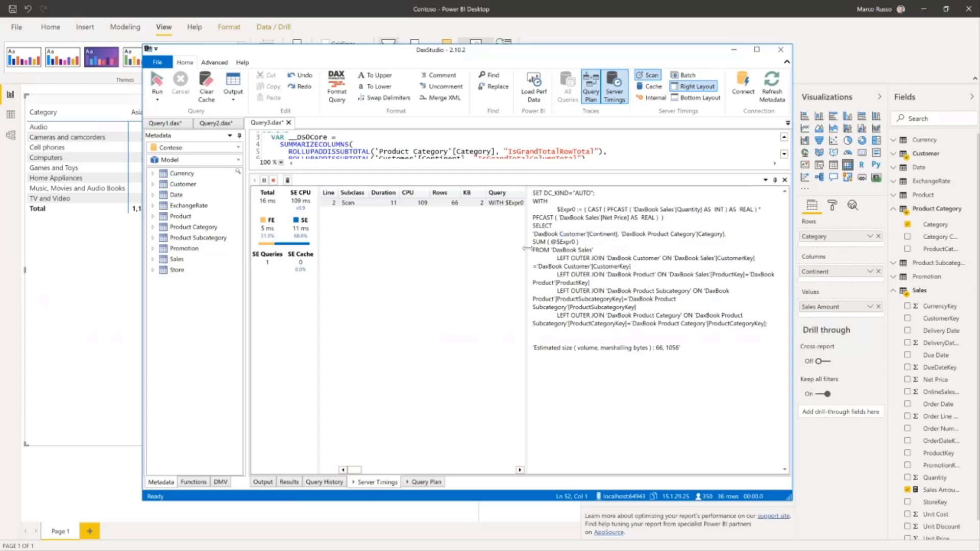
pyautogui.moveTo(526, 249); pyautogui.dragTo(650, 249)
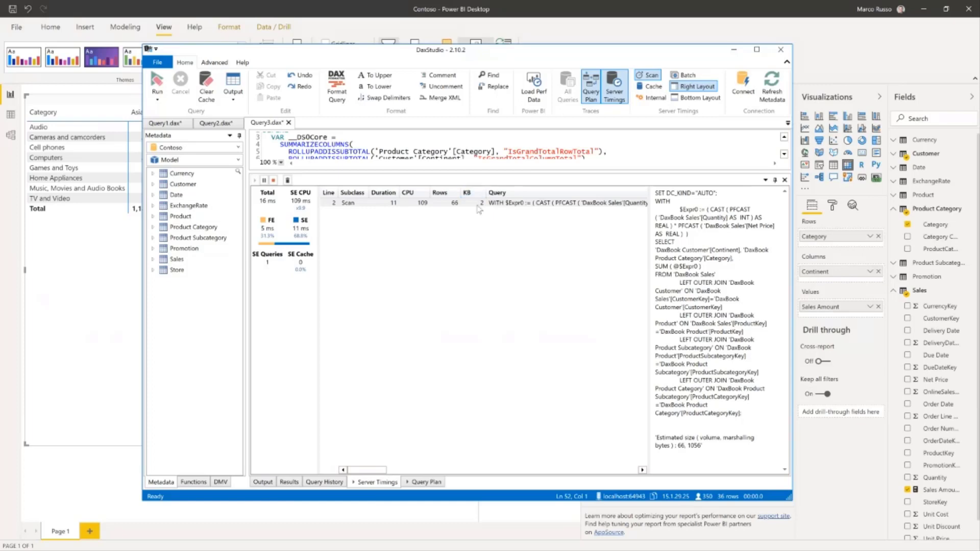
pyautogui.doubleClick(694, 445)
pyautogui.moveTo(485, 193); pyautogui.dragTo(505, 193)
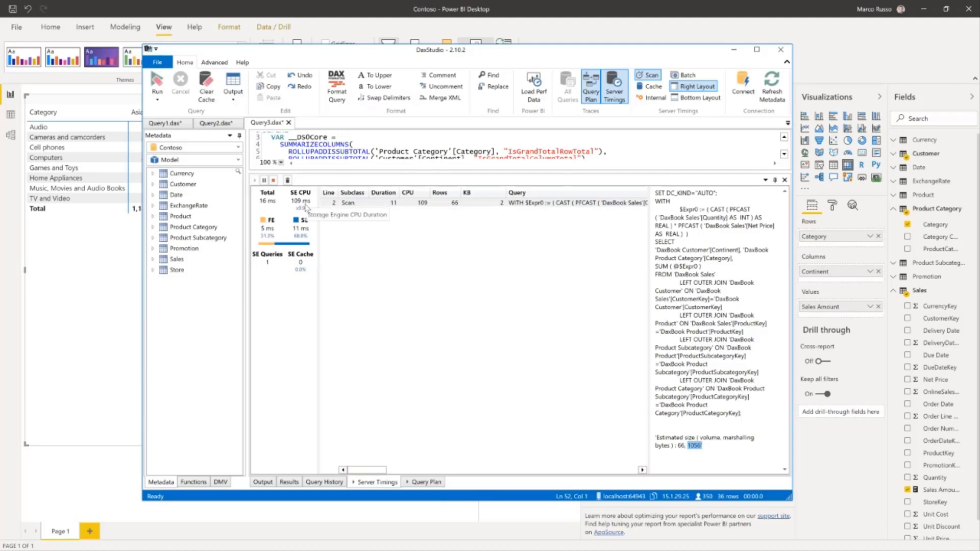
# Switch to Snagit Editor and draw red rectangles tightly around the SE CPU and SE millisecond values.
pyautogui.hotkey('alt', 'Tab')
pyautogui.hotkey('alt', 'Tab')
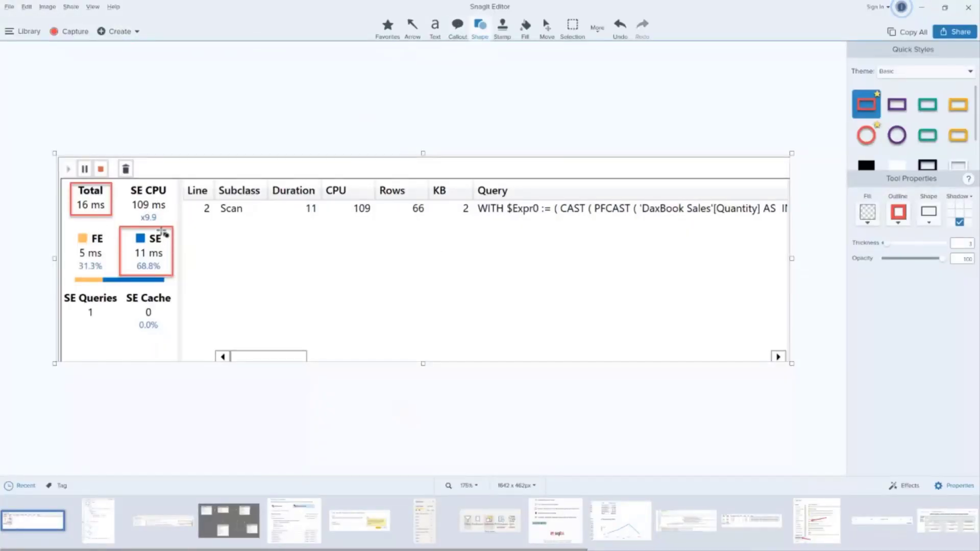
pyautogui.moveTo(127, 196); pyautogui.dragTo(159, 228)
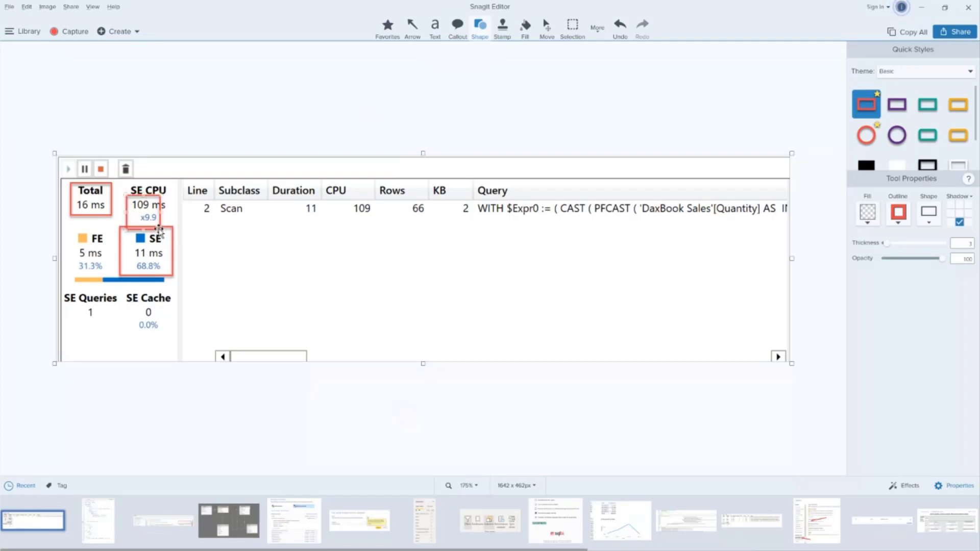
pyautogui.moveTo(160, 212)
pyautogui.mouseDown()
pyautogui.moveTo(169, 212)
pyautogui.moveTo(147, 215)
pyautogui.mouseUp()
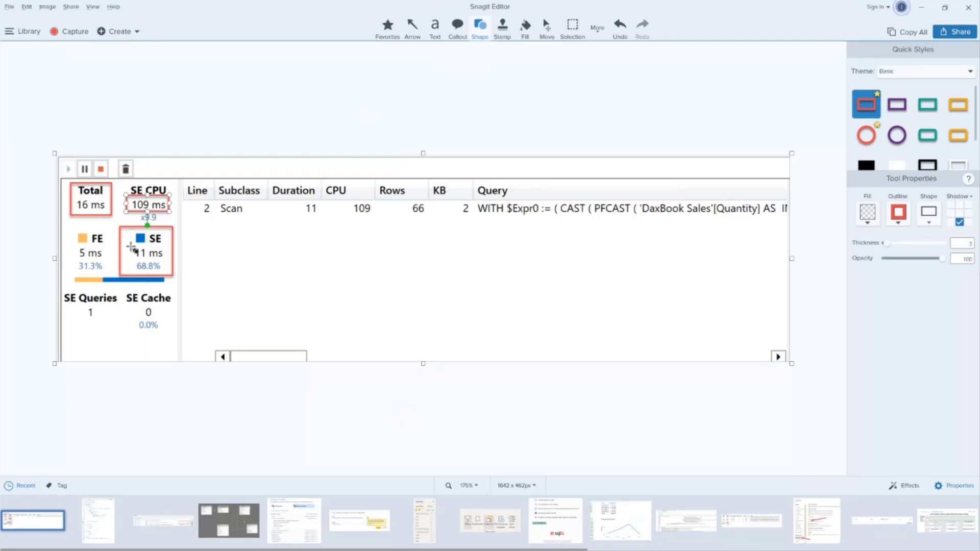
pyautogui.moveTo(131, 248); pyautogui.dragTo(170, 261)
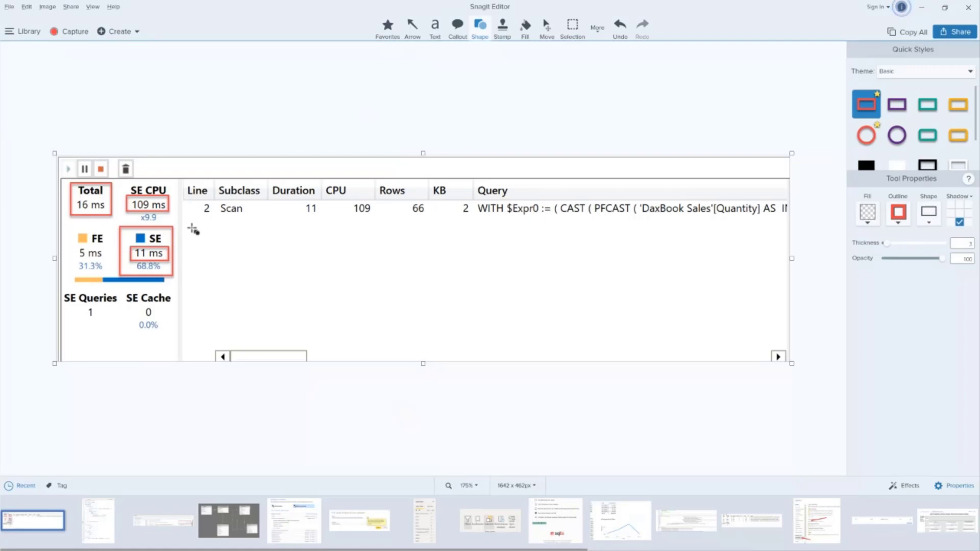
# Draw a red rectangle around the FE millisecond value and shift the SE CPU rectangle slightly.
pyautogui.click(154, 211)
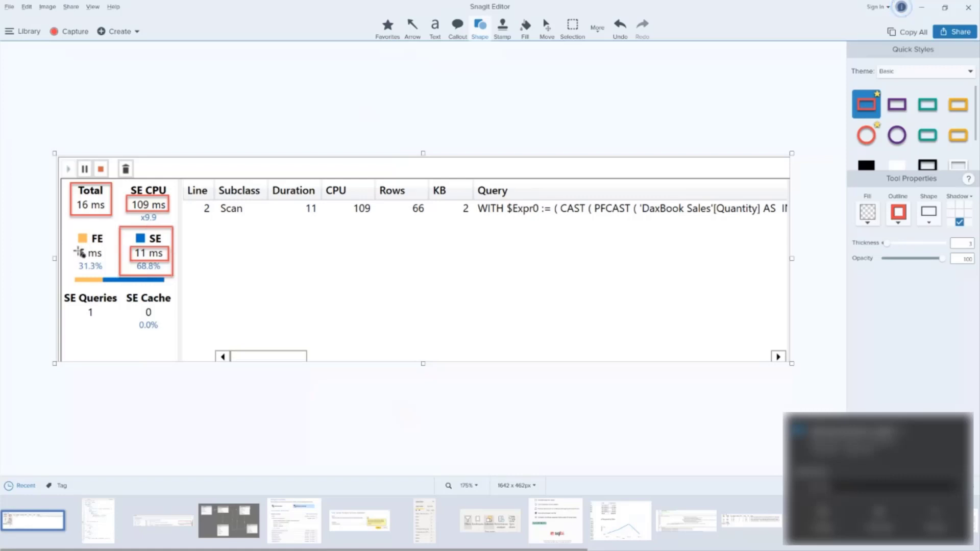
pyautogui.moveTo(72, 249); pyautogui.dragTo(113, 264)
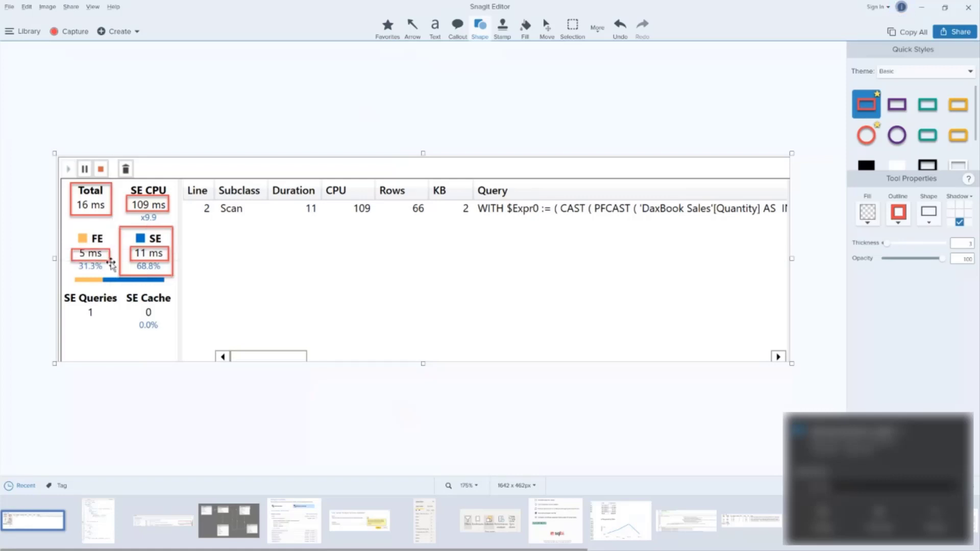
pyautogui.click(154, 261)
pyautogui.click(168, 208)
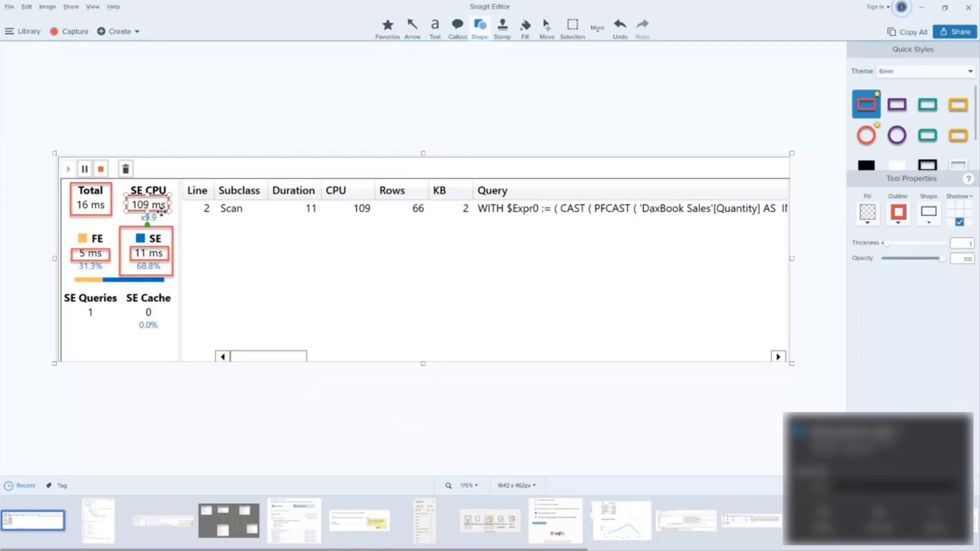
pyautogui.moveTo(161, 212); pyautogui.dragTo(159, 212)
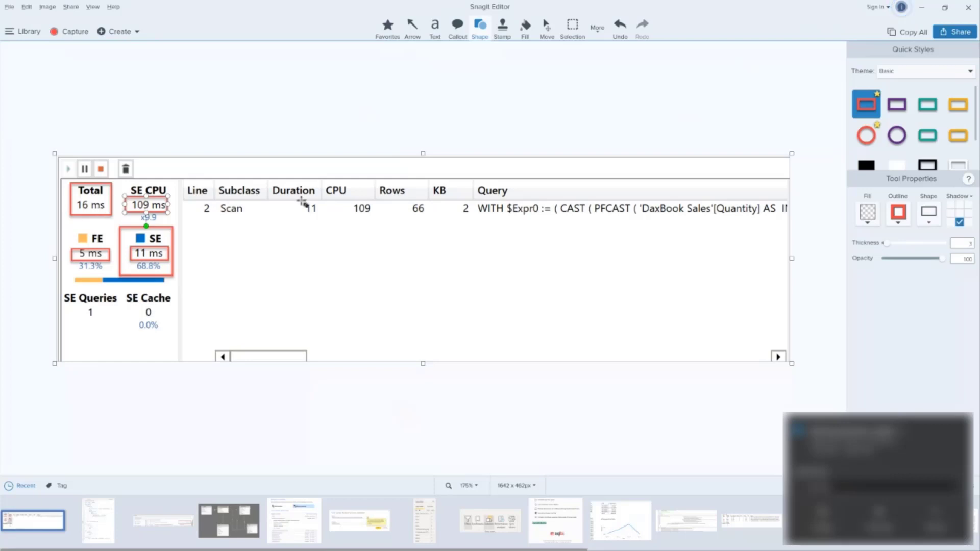
# Delete all red rectangles from the captured server timings image.
pyautogui.press('Delete')
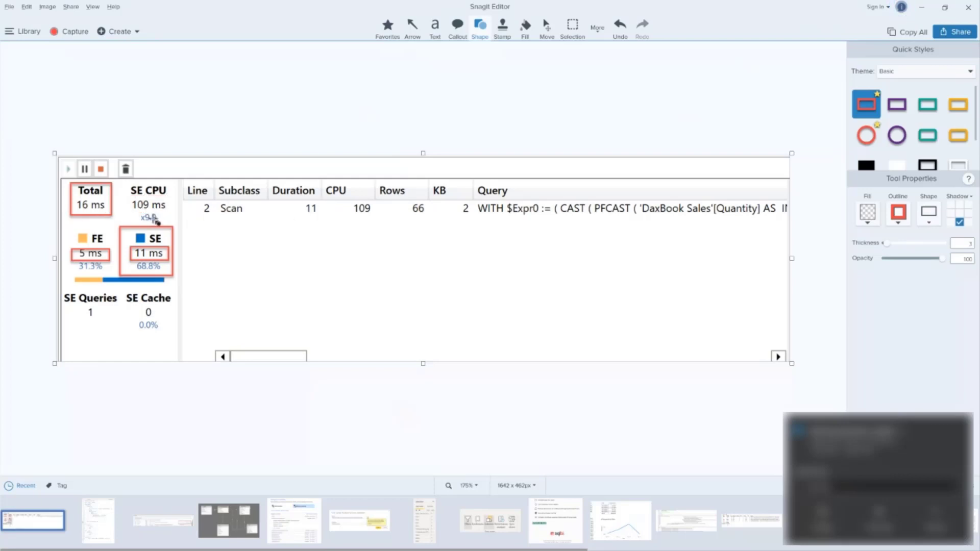
pyautogui.press('Delete')
pyautogui.click(147, 248)
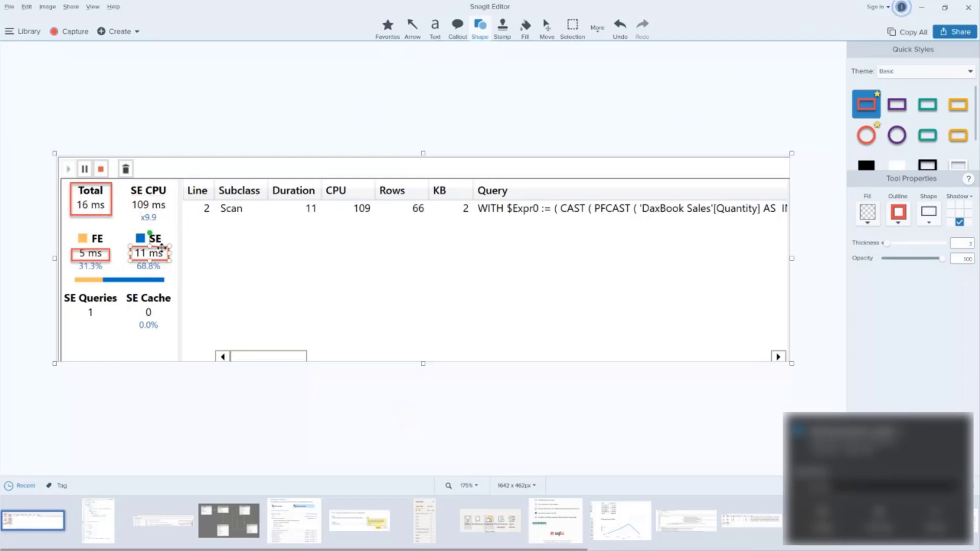
pyautogui.press('Delete')
pyautogui.click(109, 257)
pyautogui.press('Delete')
pyautogui.click(111, 202)
pyautogui.press('Delete')
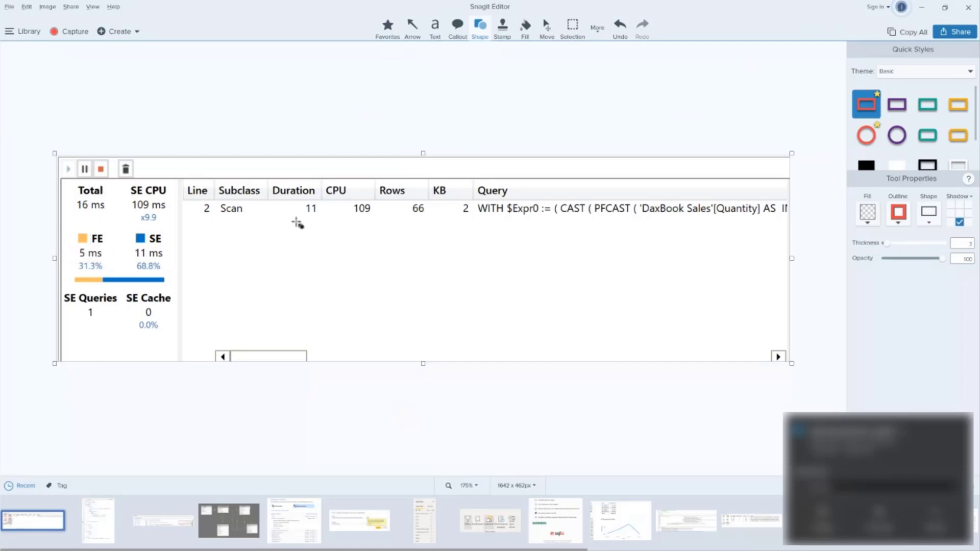
# Highlight the Scan row's CPU and Duration values and the matching SE CPU and SE millisecond values in yellow.
pyautogui.click(598, 29)
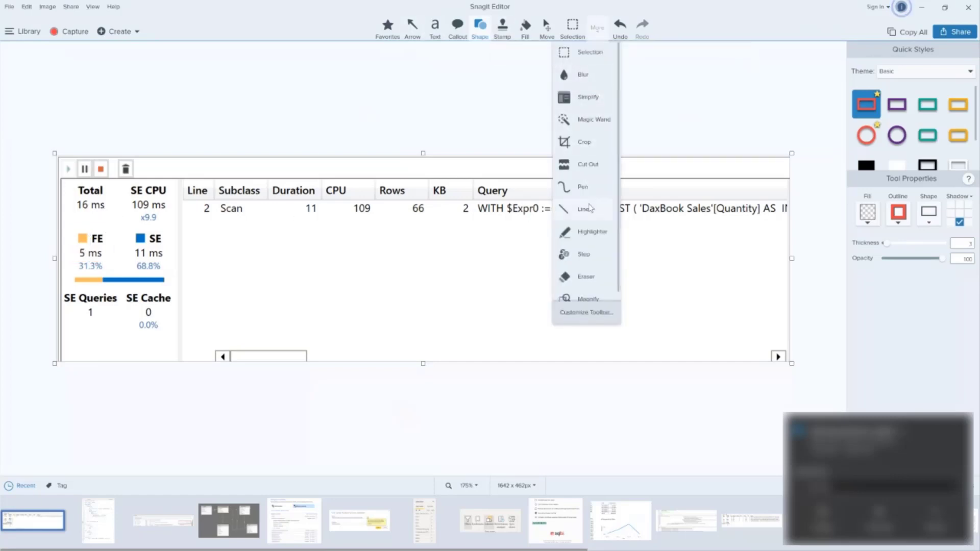
pyautogui.scroll(-1, 591, 207)
pyautogui.click(596, 225)
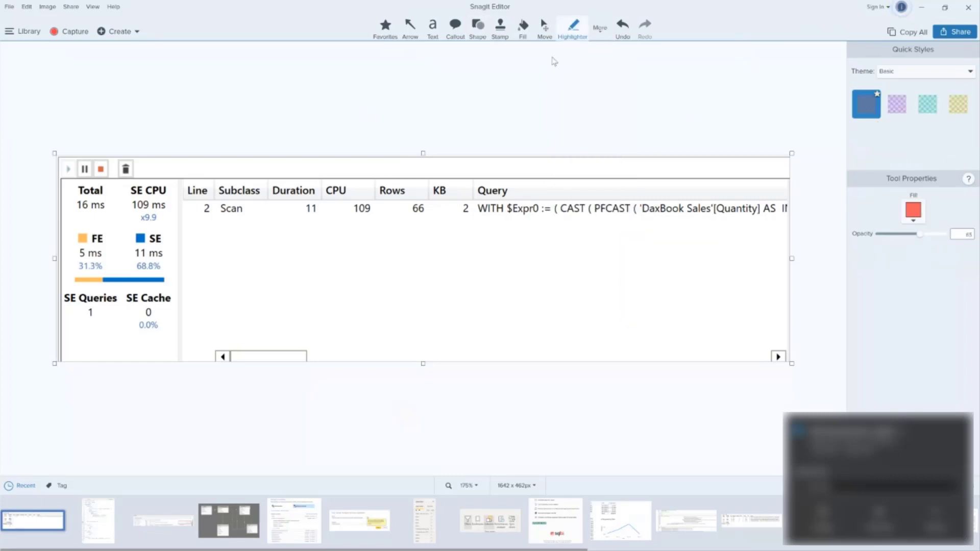
pyautogui.click(958, 106)
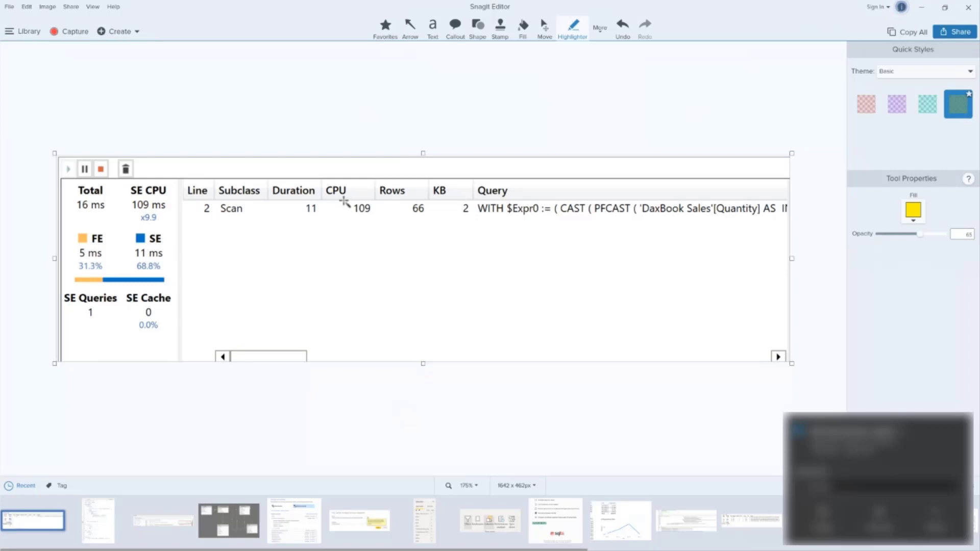
pyautogui.moveTo(343, 201); pyautogui.dragTo(375, 215)
pyautogui.moveTo(127, 197); pyautogui.dragTo(168, 212)
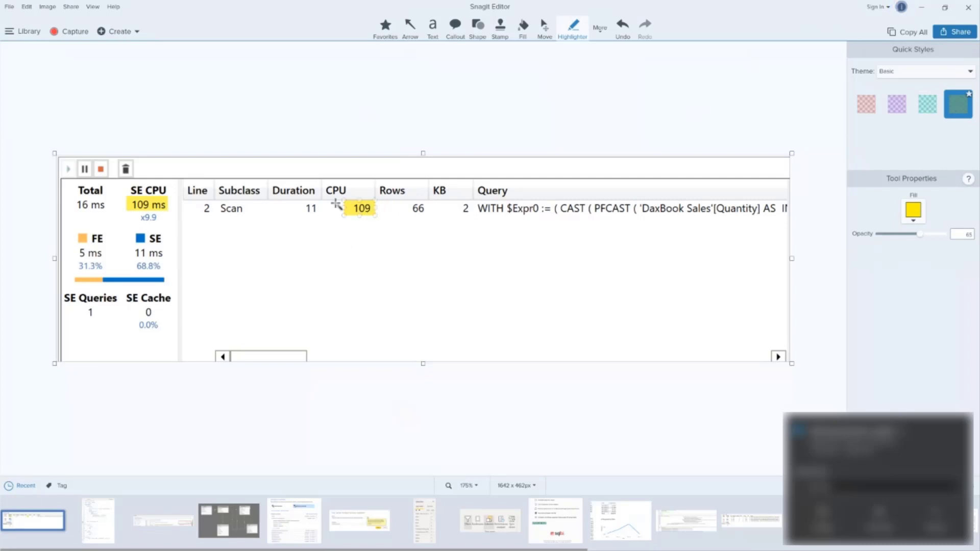
pyautogui.moveTo(295, 202); pyautogui.dragTo(322, 215)
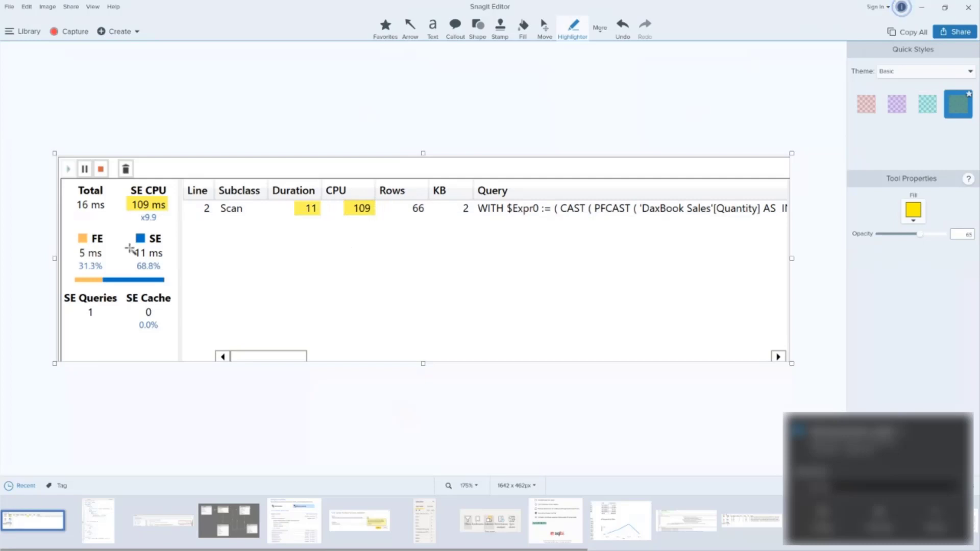
pyautogui.moveTo(130, 246); pyautogui.dragTo(149, 258)
# Recolor the highlights over the SE millisecond value and the Scan row's Duration value to teal.
pyautogui.click(143, 257)
pyautogui.click(913, 210)
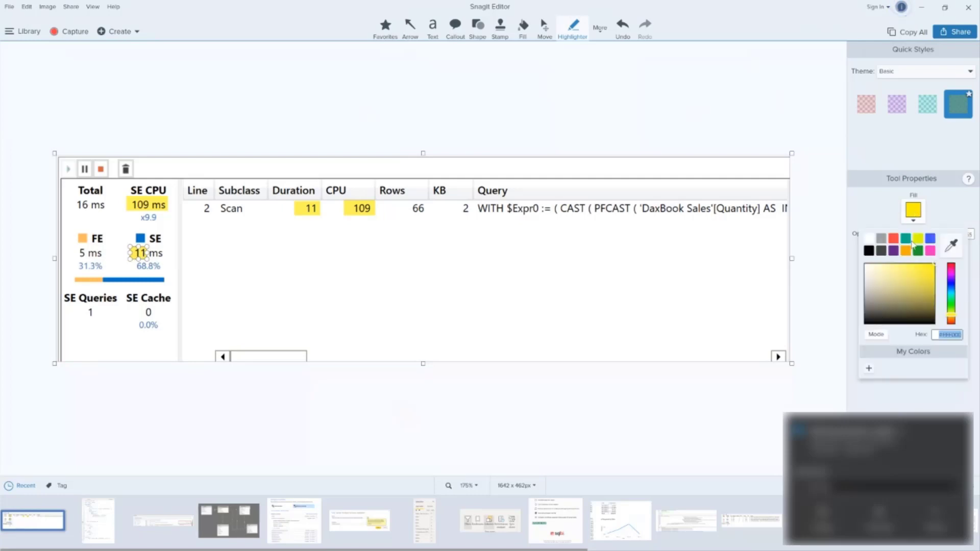
pyautogui.click(908, 240)
pyautogui.click(310, 210)
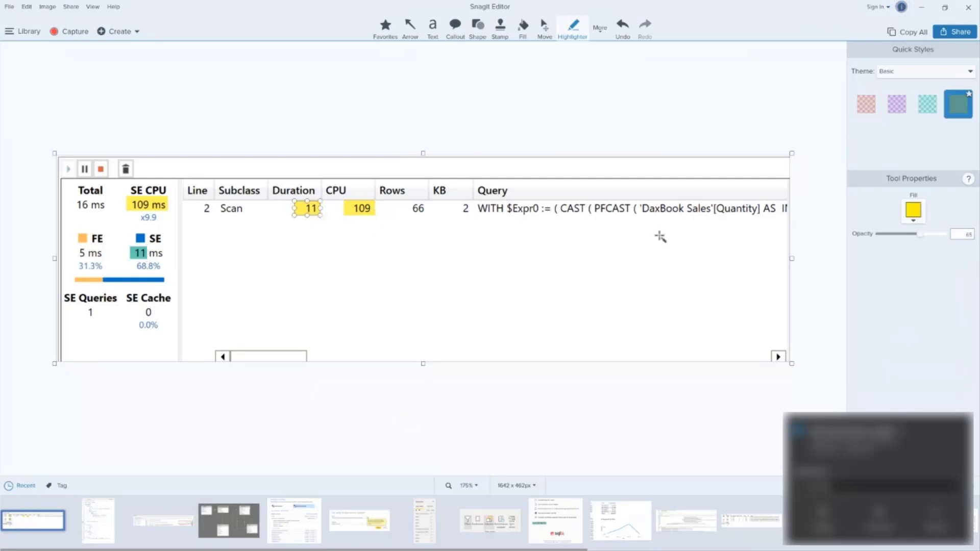
pyautogui.click(913, 212)
pyautogui.click(909, 243)
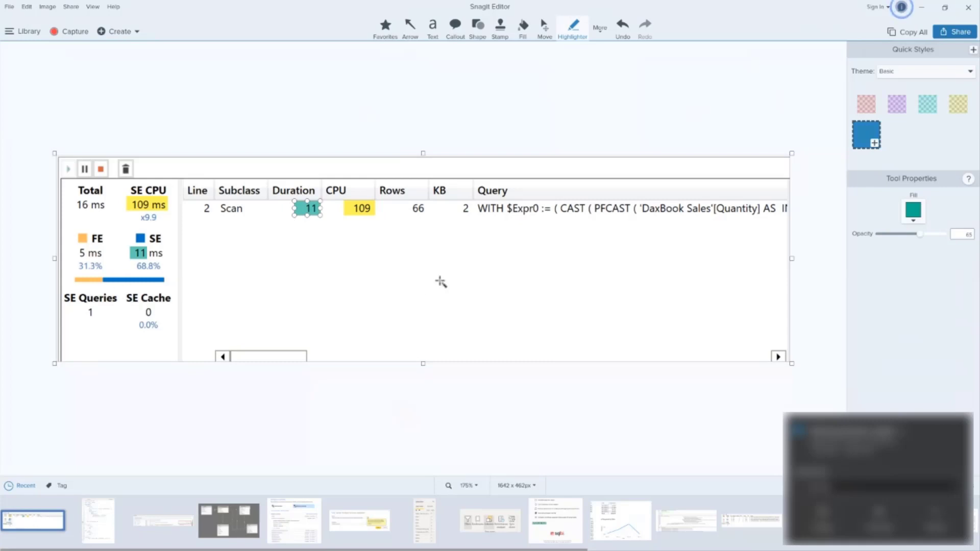
# Switch to DAX Studio, run the query without clearing the cache, and inspect the Scan line's storage engine query.
pyautogui.hotkey('alt', 'Tab')
pyautogui.hotkey('alt', 'Tab')
pyautogui.press('Tab')
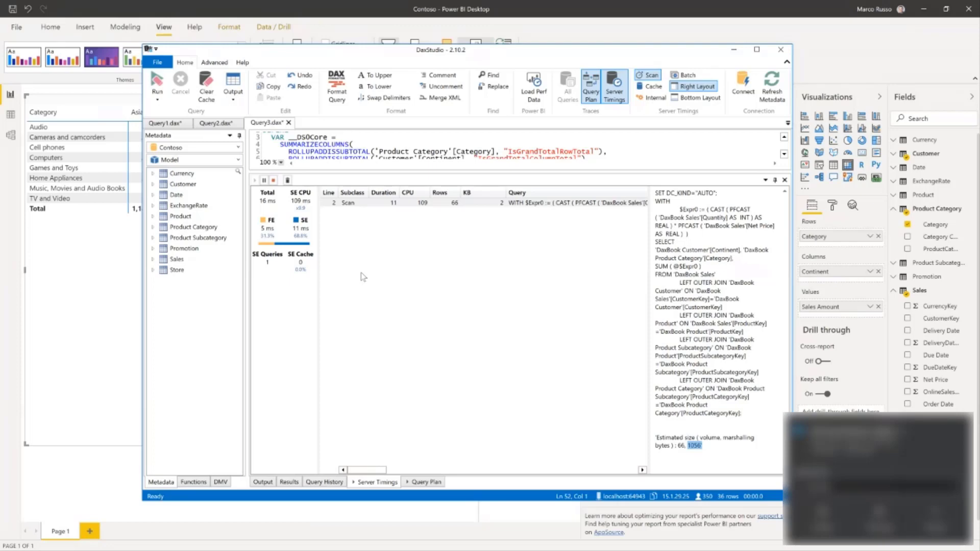
pyautogui.click(157, 98)
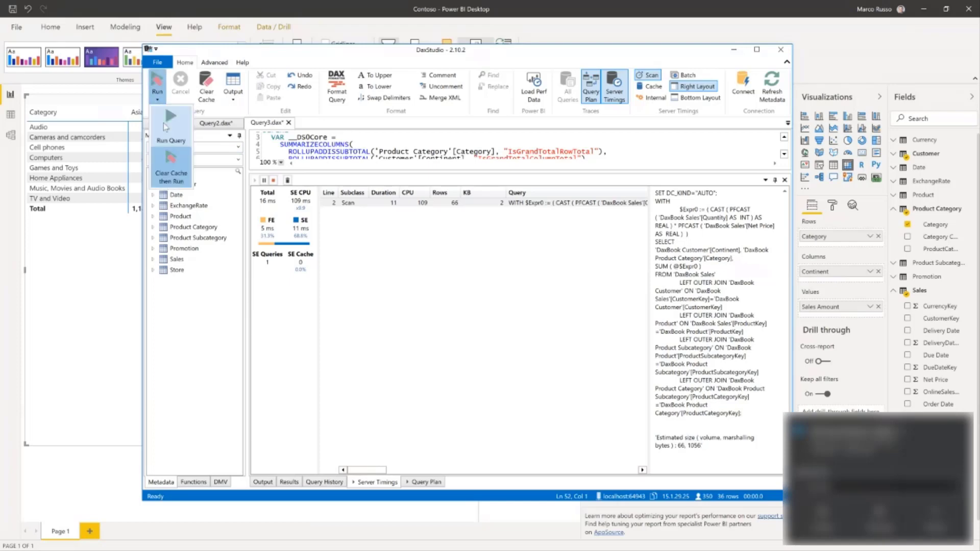
pyautogui.click(167, 130)
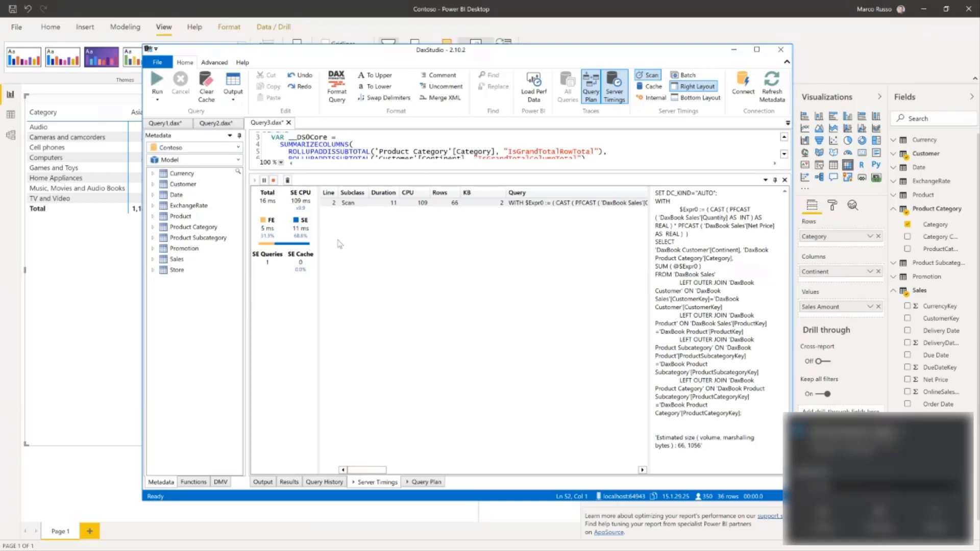
pyautogui.click(158, 82)
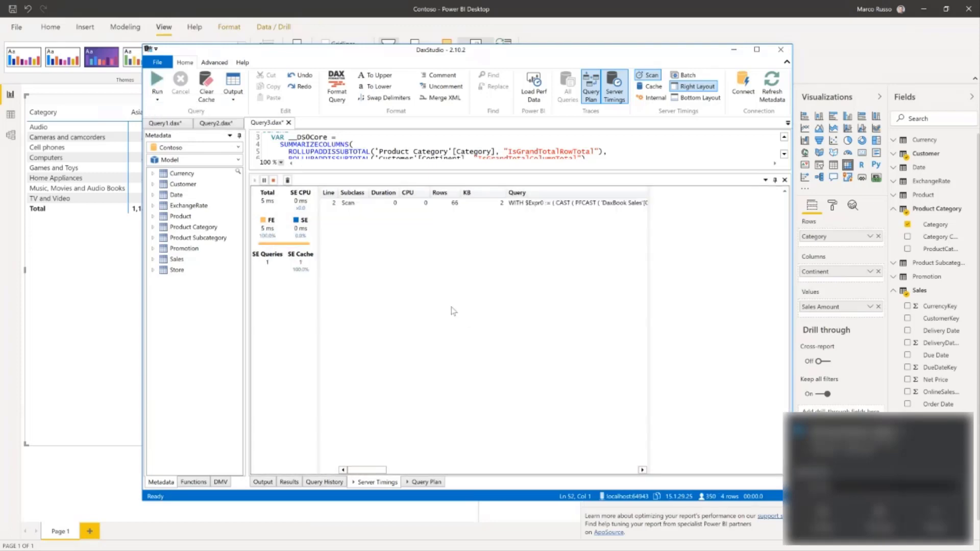
pyautogui.click(471, 205)
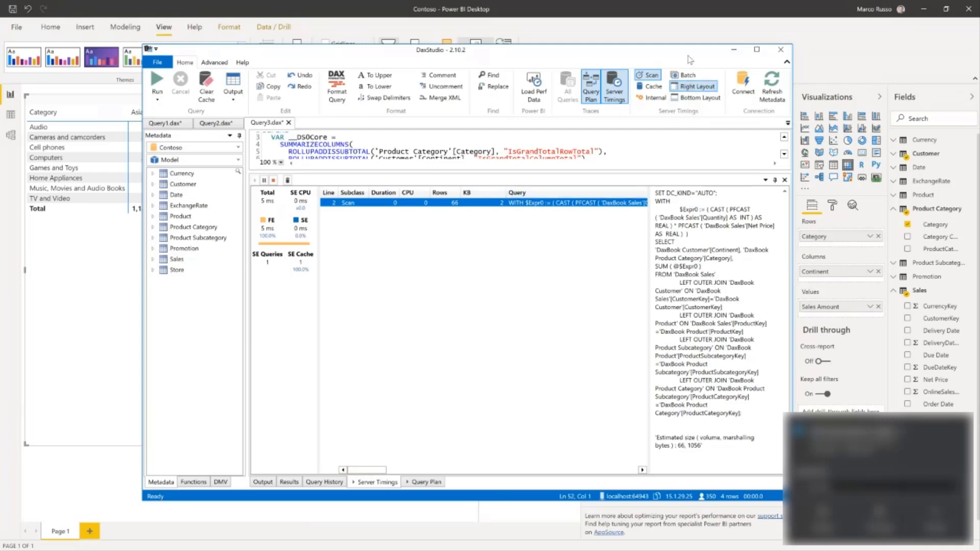
# Include Cache, Internal and Batch events in the server timings and inspect the Cache line's query.
pyautogui.moveTo(692, 51); pyautogui.dragTo(647, 60)
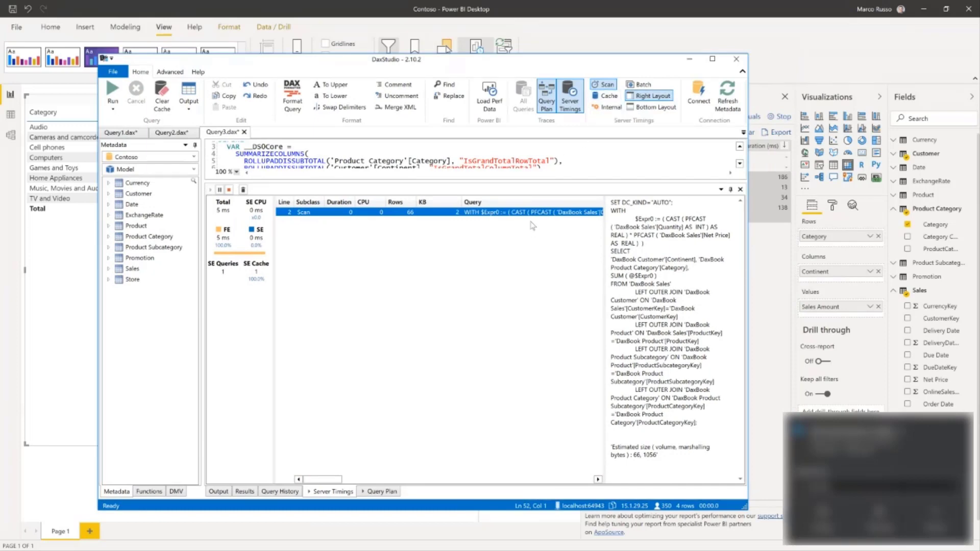
pyautogui.click(606, 95)
pyautogui.click(608, 107)
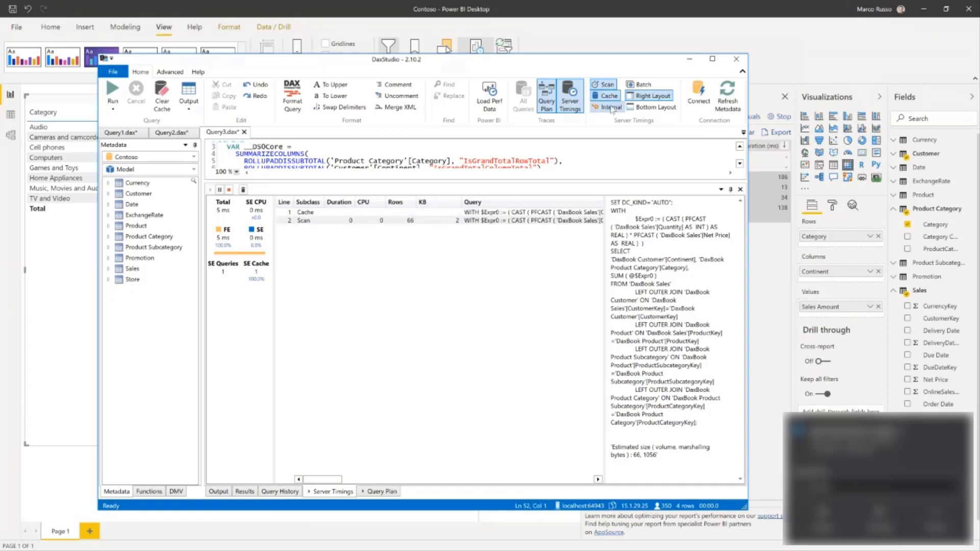
pyautogui.click(638, 86)
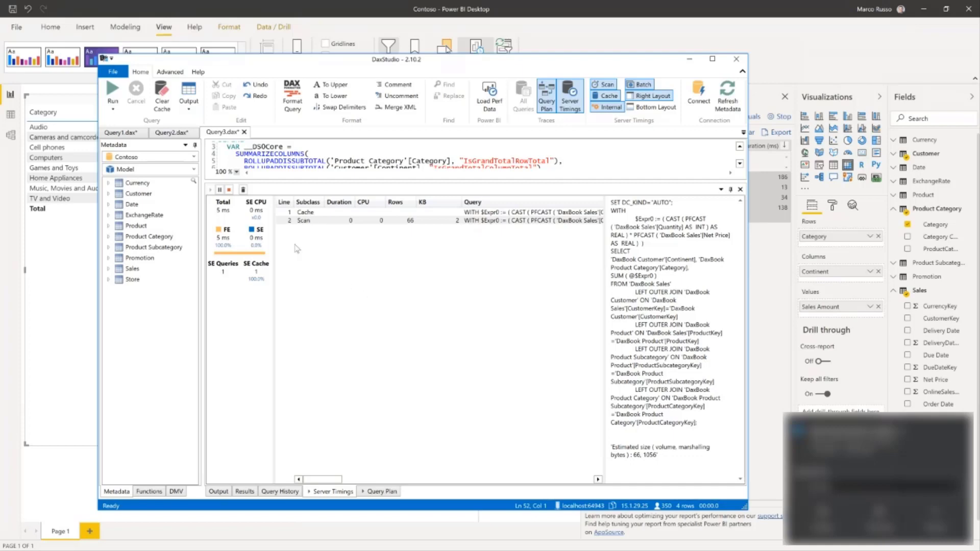
pyautogui.click(320, 213)
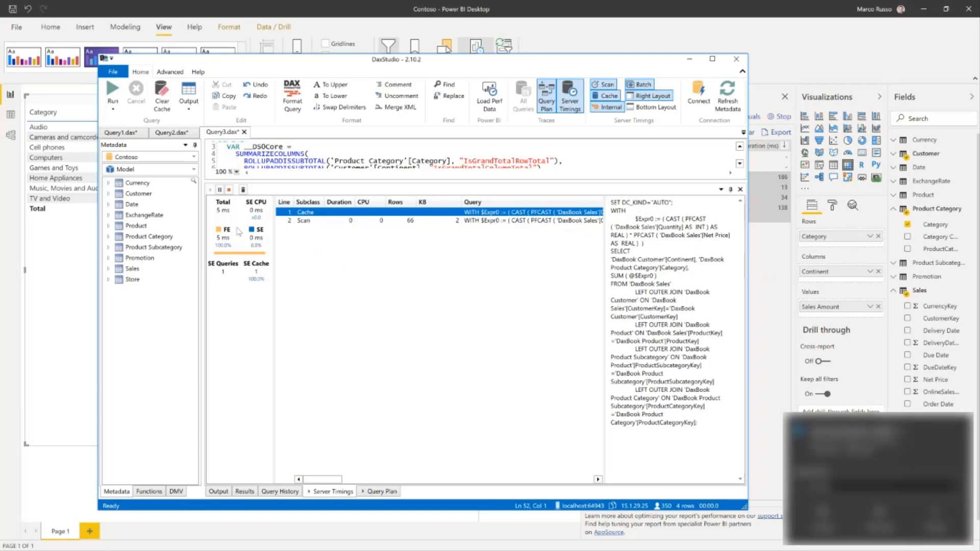
# Run the query with the cache cleared first and compare the Internal and Scan lines' query text.
pyautogui.click(112, 109)
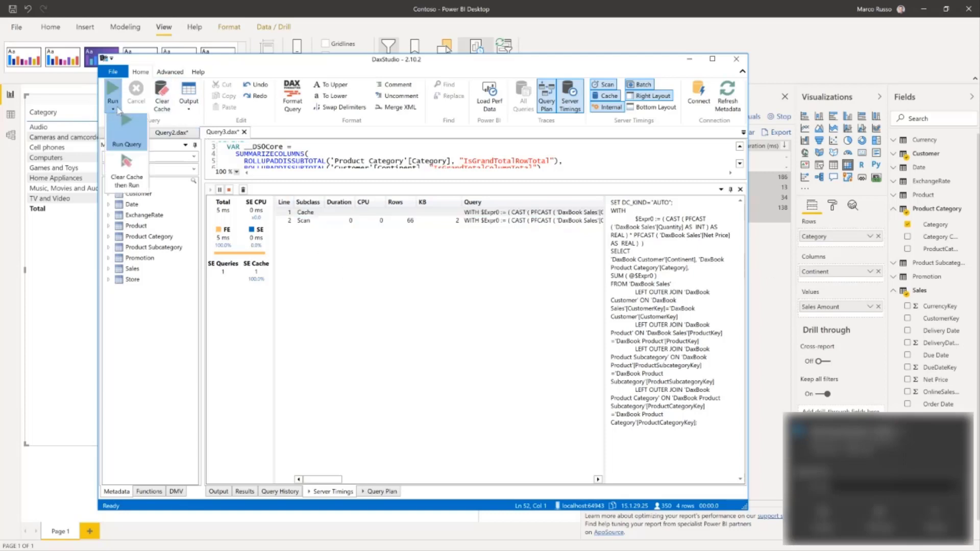
pyautogui.click(125, 169)
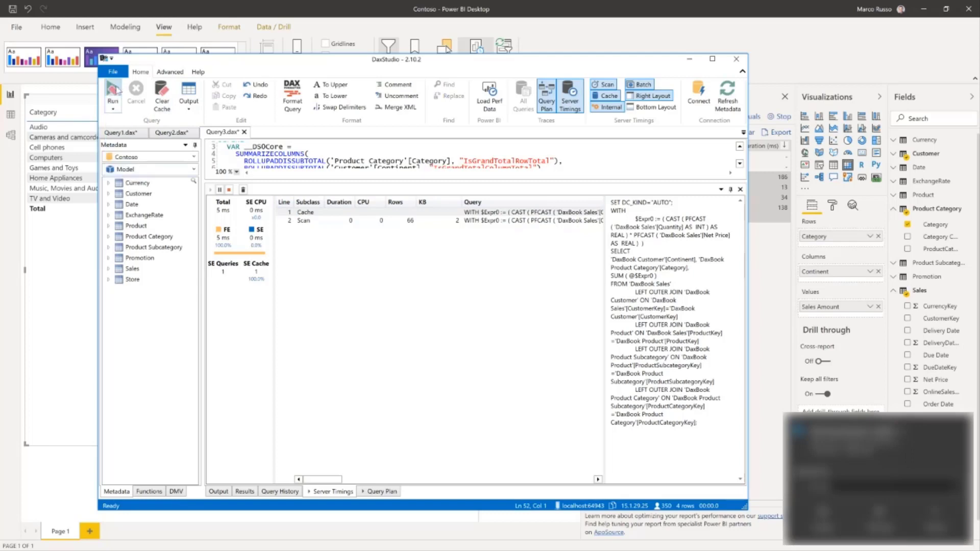
pyautogui.click(113, 92)
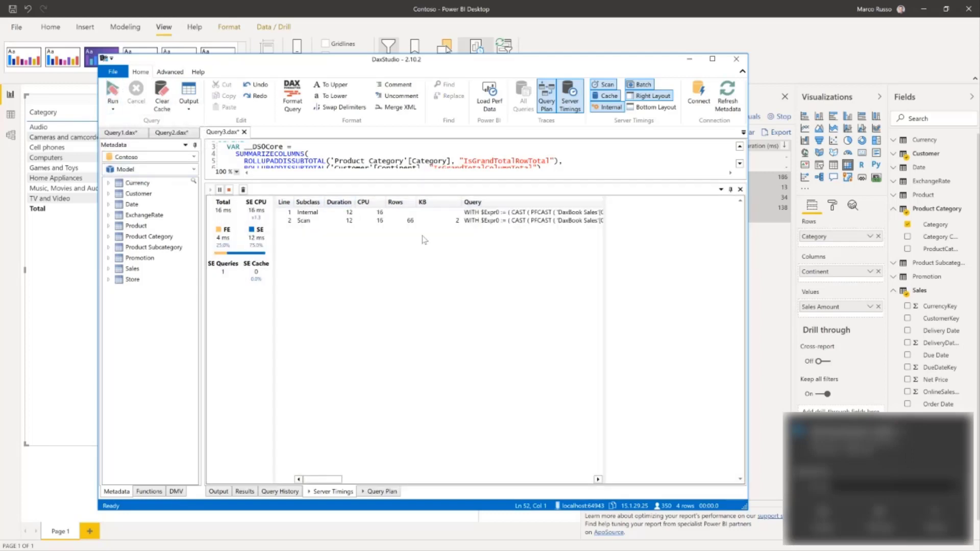
pyautogui.click(331, 213)
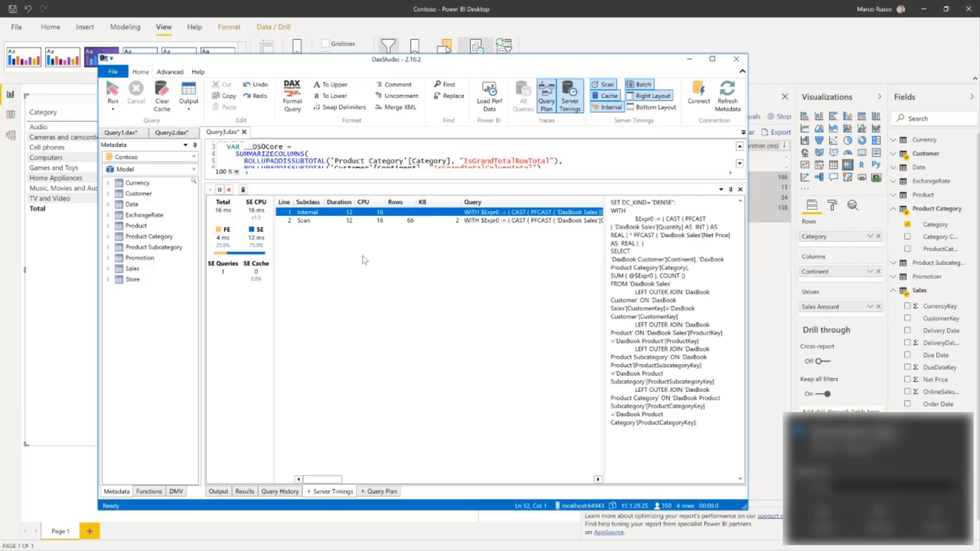
pyautogui.click(302, 221)
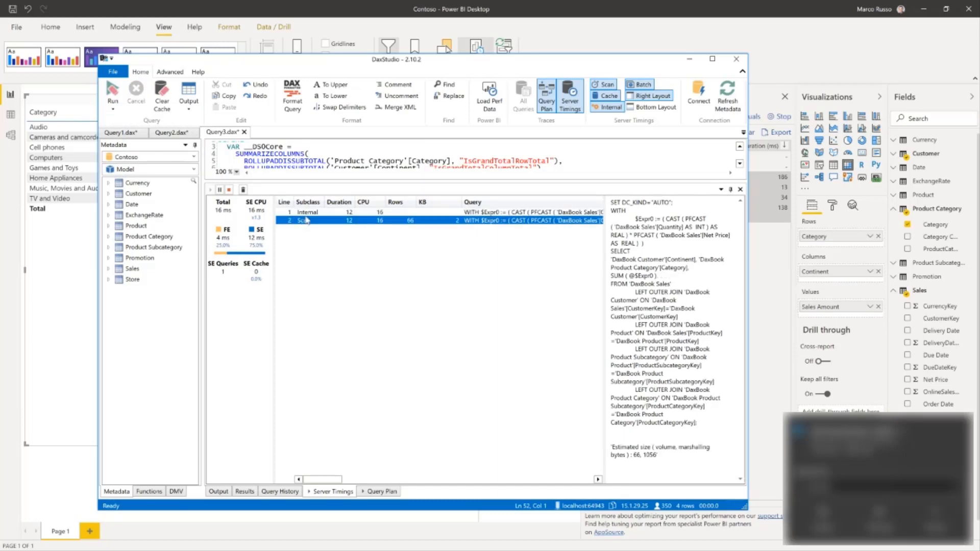
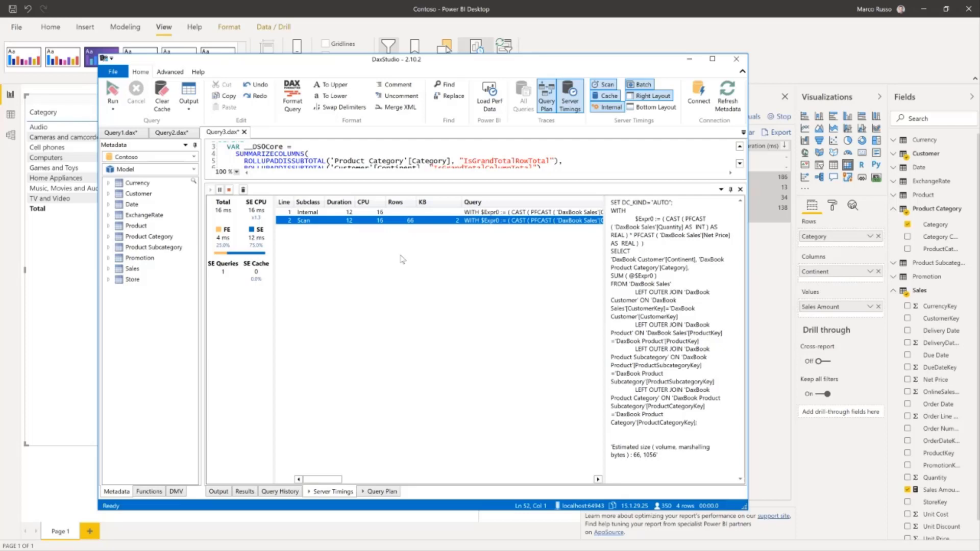
# Enlarge DAX Studio's query editor above the server timings, and switch to Power BI Desktop to view the Sales Amount measure's formula.
pyautogui.click(554, 19)
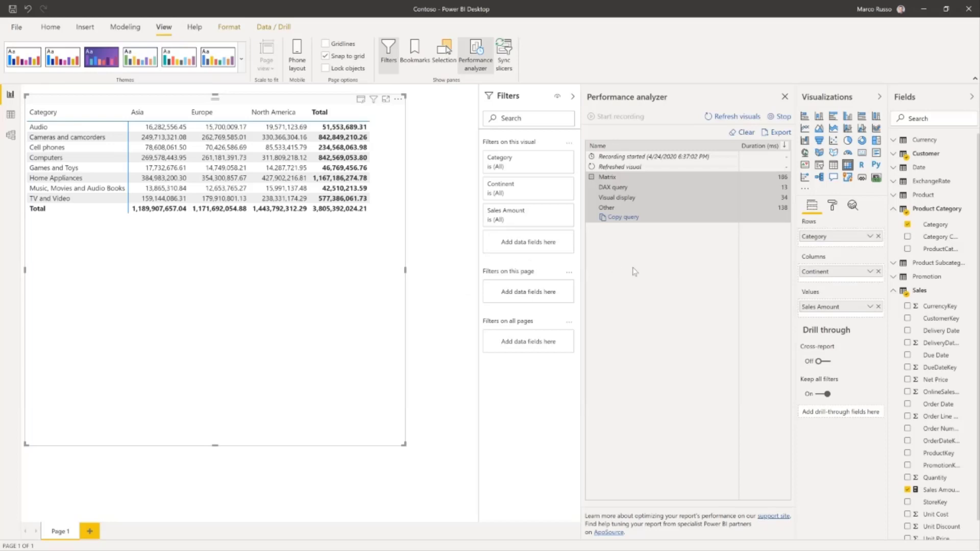
pyautogui.hotkey('alt', 'Tab')
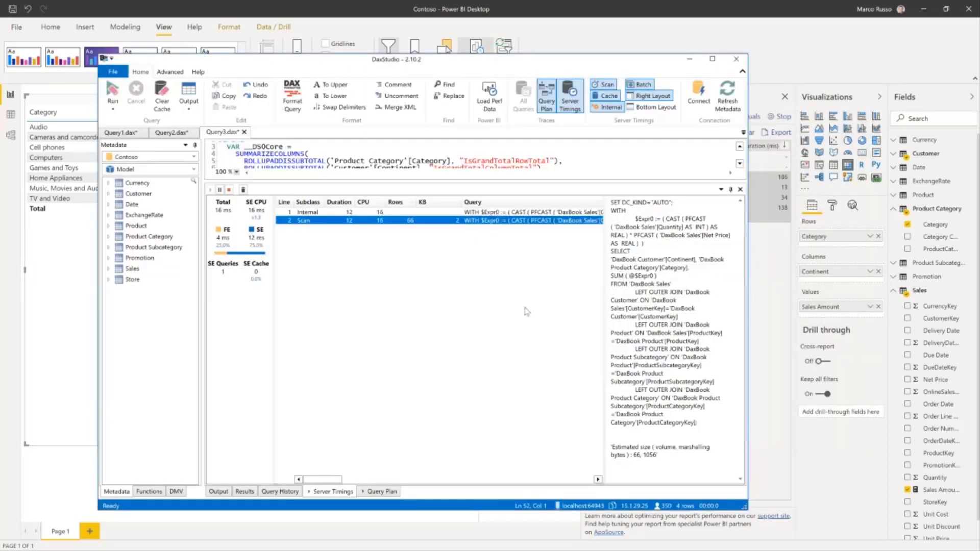
pyautogui.moveTo(444, 180); pyautogui.dragTo(444, 240)
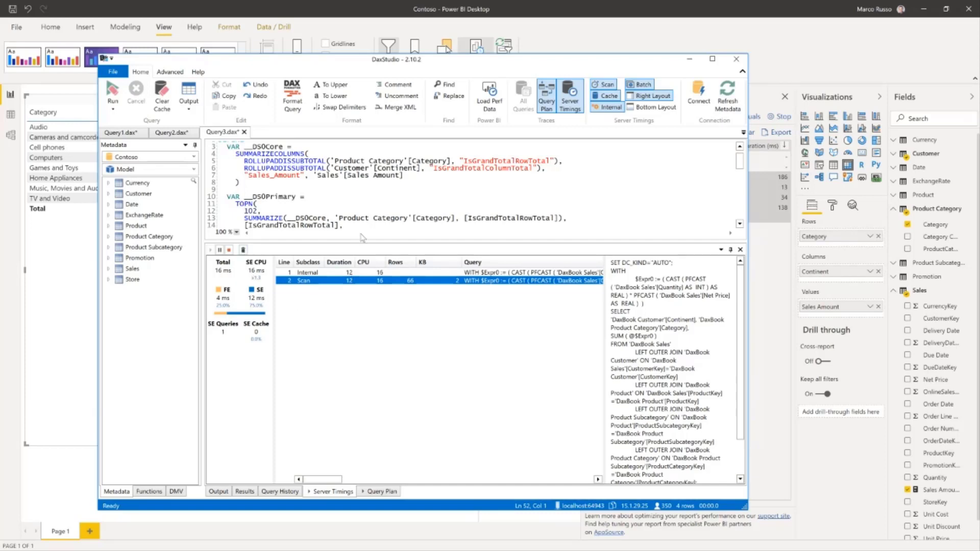
pyautogui.click(376, 197)
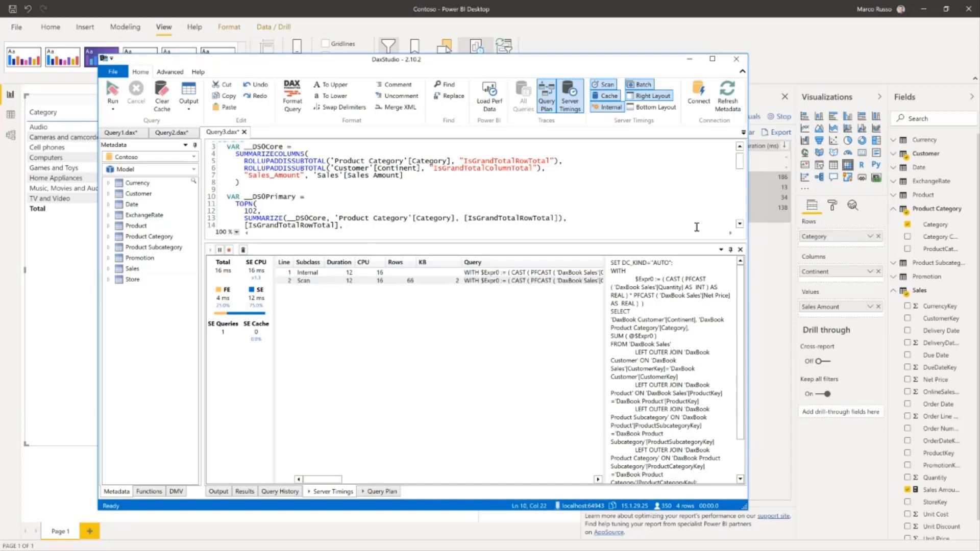
pyautogui.scroll(-1, 923, 318)
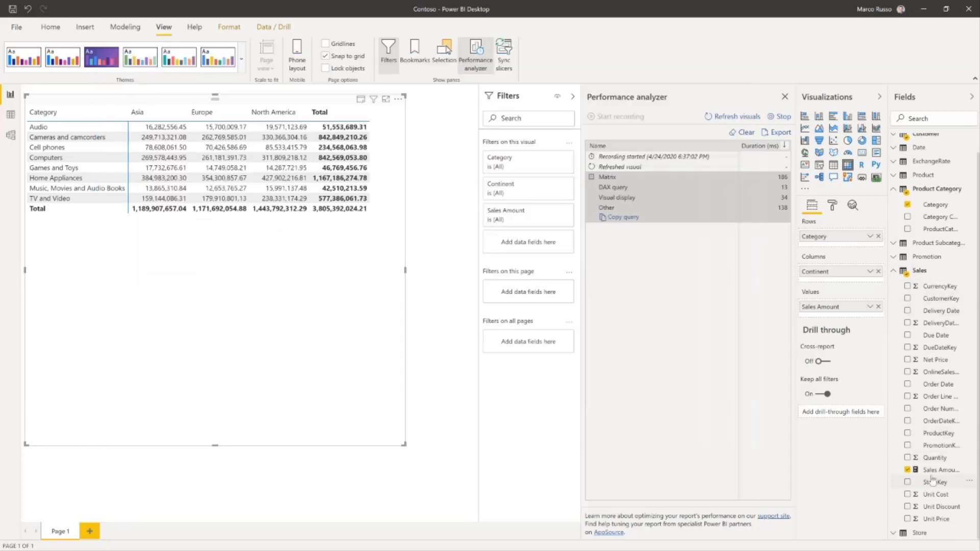
pyautogui.click(941, 470)
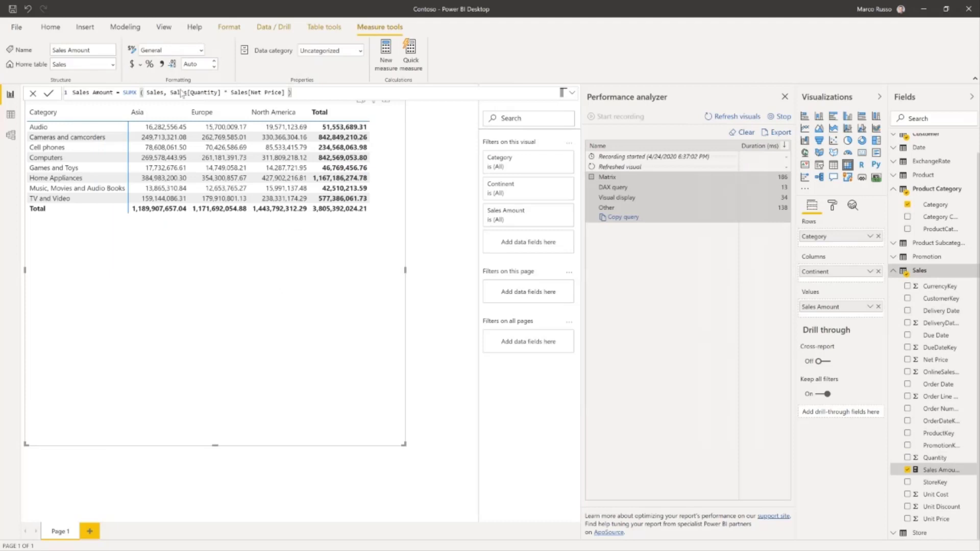
# Add a new measure to the Sales table, starting its formula as Slow big sales = SUMX ( Sales, [Sales Amount].
pyautogui.rightClick(925, 271)
pyautogui.click(924, 285)
pyautogui.click(142, 91)
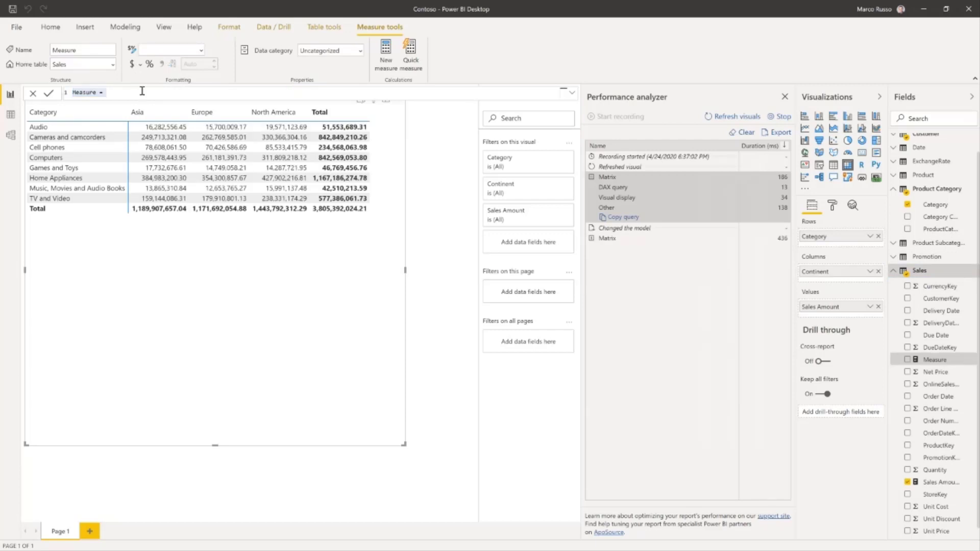
pyautogui.press('BackSpace')
pyautogui.write('Slow big slales = SUMX (')
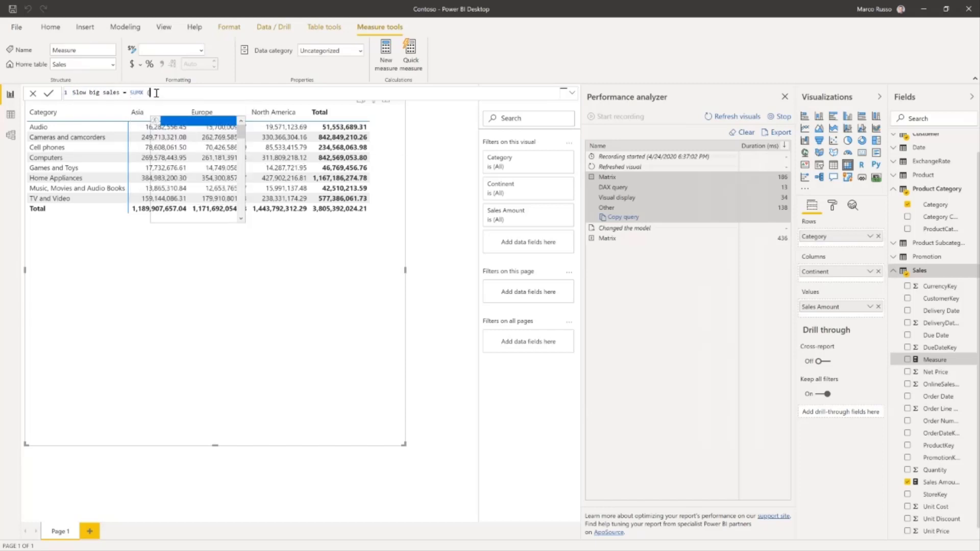
pyautogui.write('Sales, ')
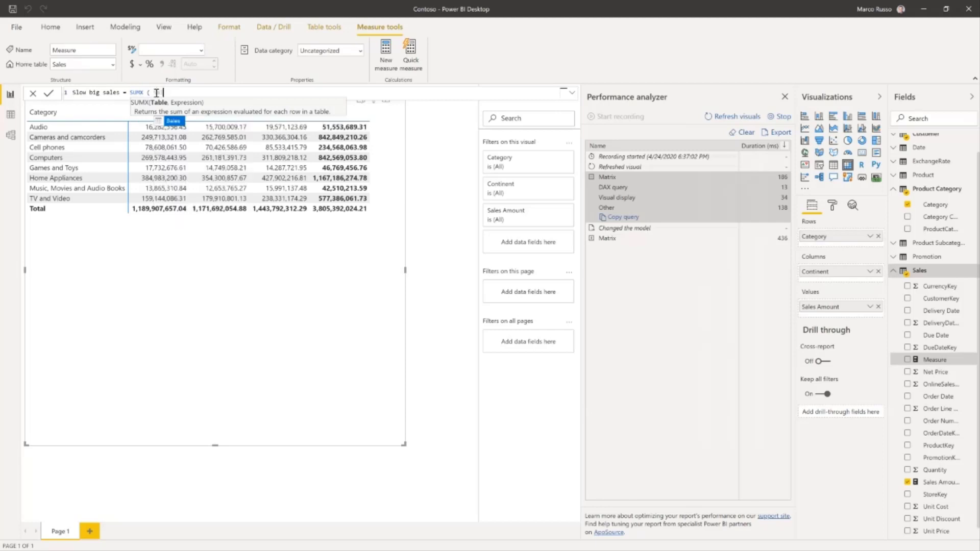
pyautogui.write('[Sales Amount]')
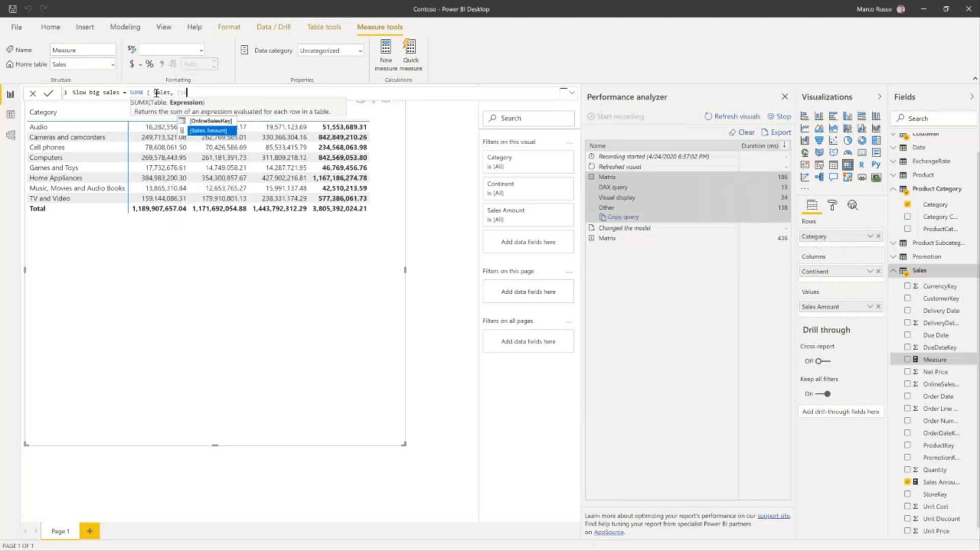
# Wrap the Sales argument of SUMX in a FILTER function, ready for its filter condition.
pyautogui.hotkey('ctrl', 'Left')
pyautogui.hotkey('ctrl', 'Left')
pyautogui.hotkey('ctrl', 'Left')
pyautogui.hotkey('ctrl', 'Left')
pyautogui.hotkey('ctrl', 'Left')
pyautogui.hotkey('ctrl', 'Left')
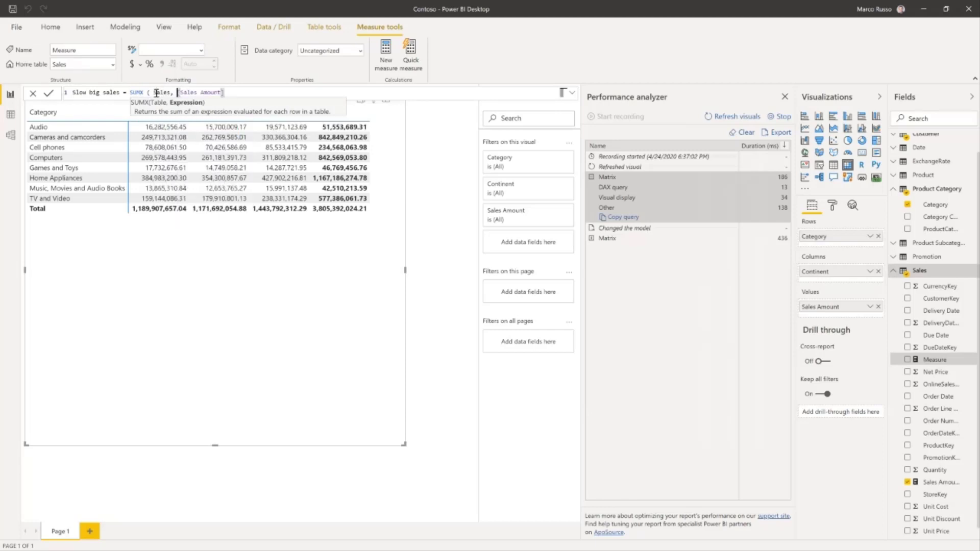
pyautogui.write('FILTER (')
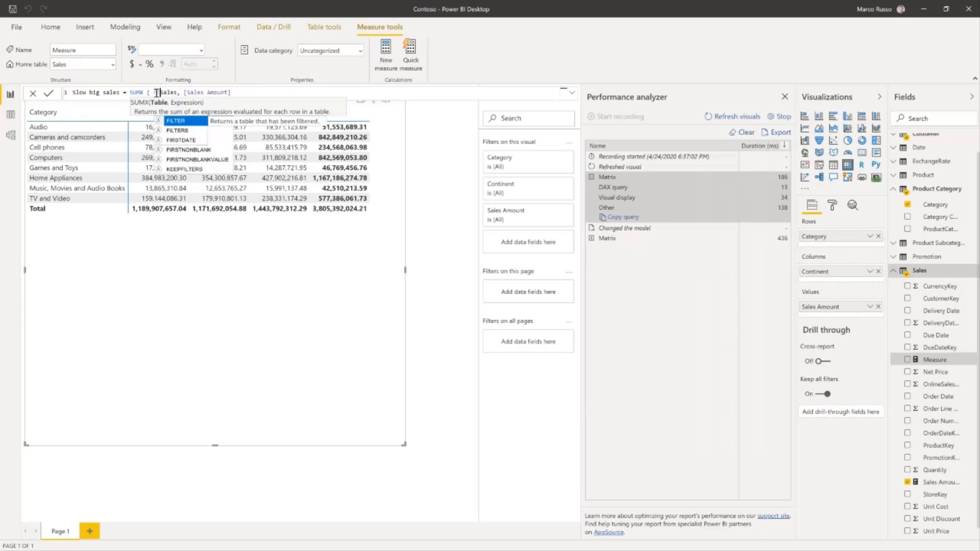
pyautogui.hotkey('ctrl', 'Right')
pyautogui.press('Right')
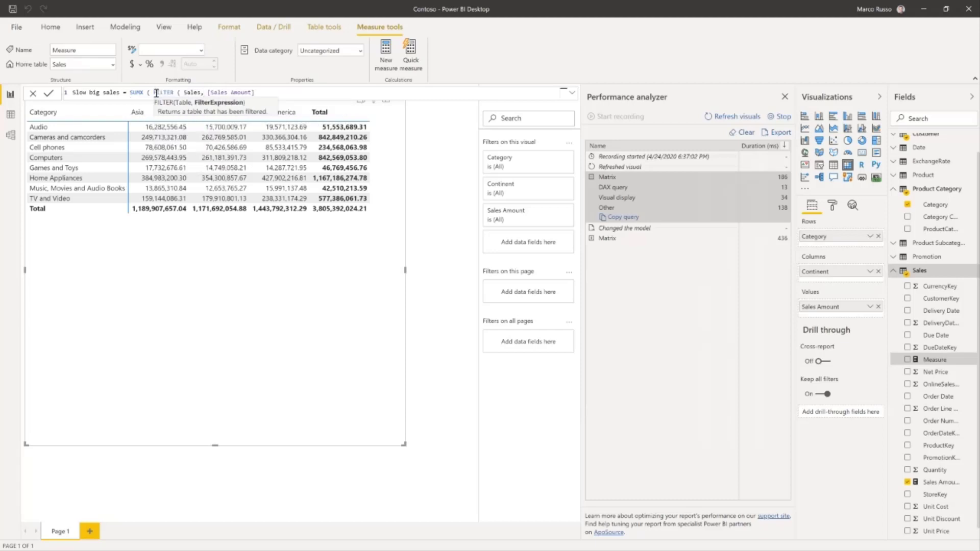
# Complete FILTER with the condition Sales[Net Price] > 0.1, close both functions and commit the Slow big sales measure.
pyautogui.write('Sales[Net Price] > ')
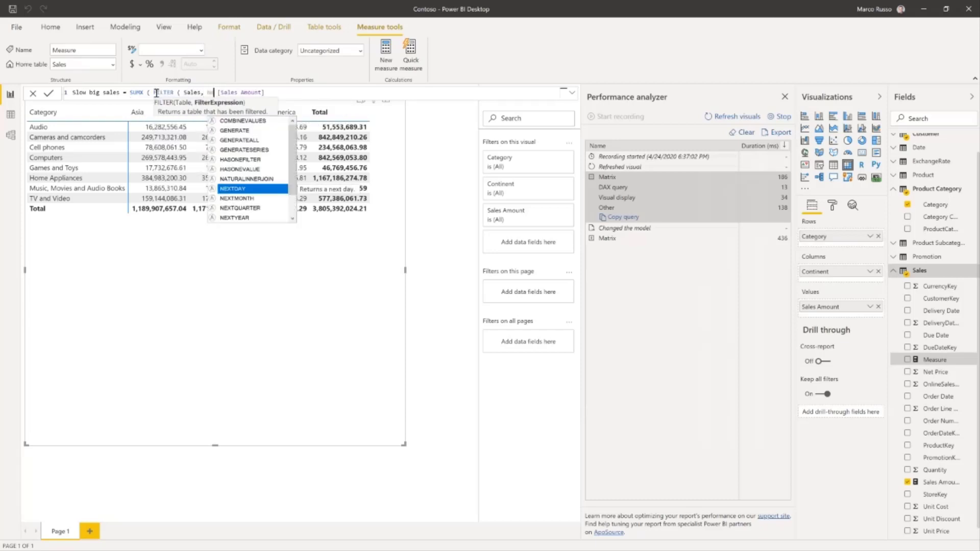
pyautogui.write('0.')
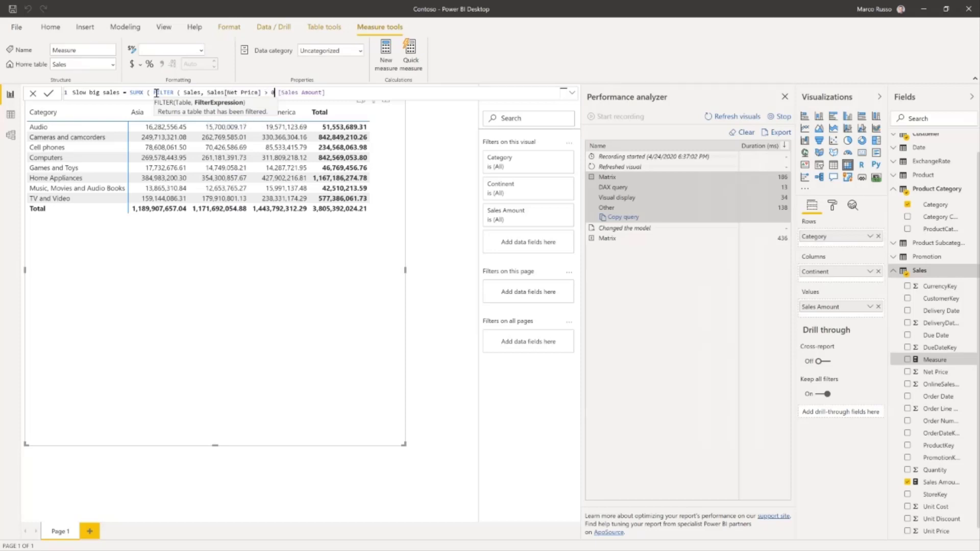
pyautogui.write('1 ),')
pyautogui.press('End')
pyautogui.write(')')
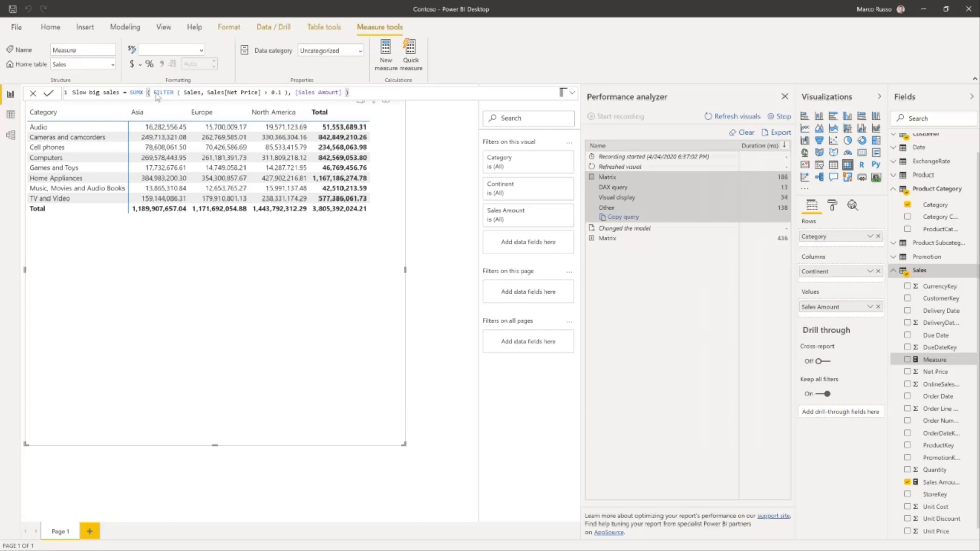
pyautogui.press('Return')
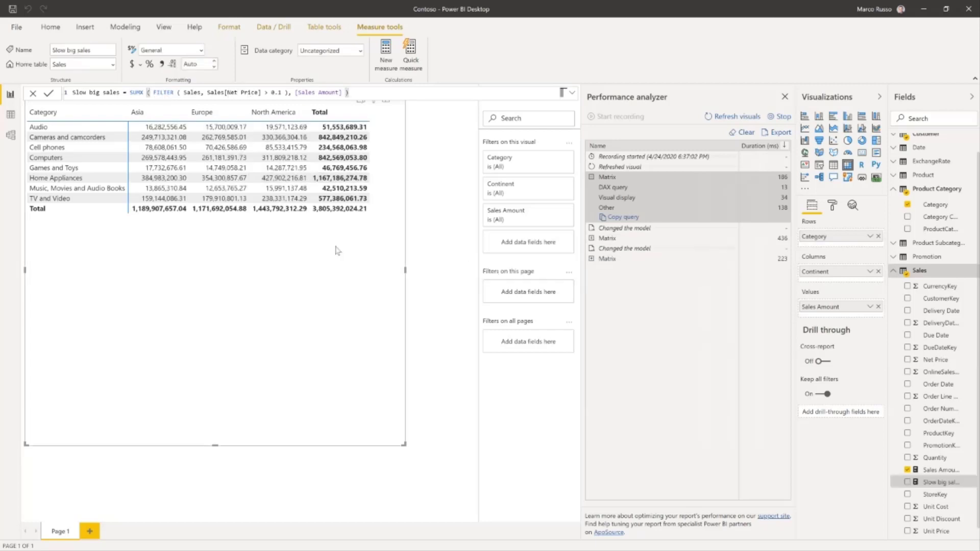
# Replace Sales Amount with the Slow big sales measure in the matrix values.
pyautogui.click(908, 471)
pyautogui.moveTo(943, 483); pyautogui.dragTo(208, 241)
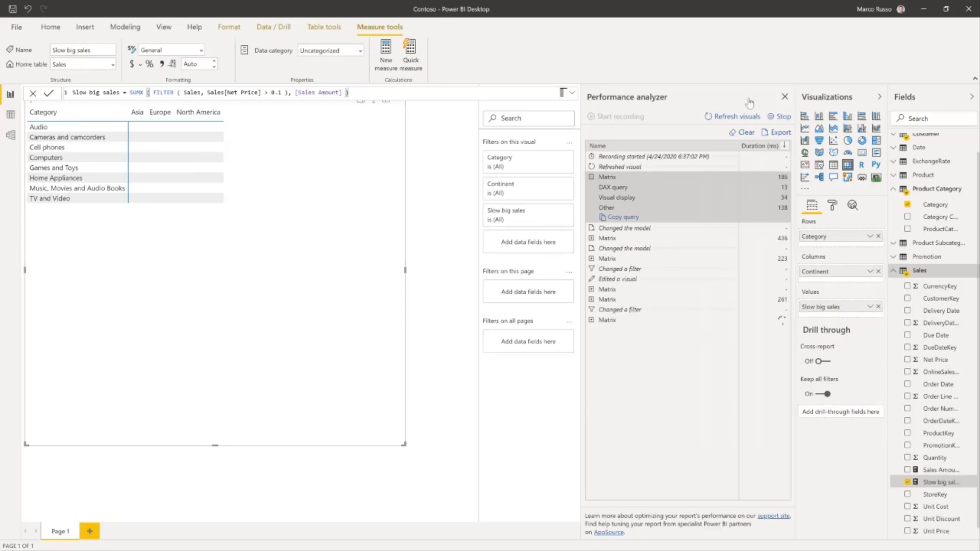
pyautogui.click(572, 92)
pyautogui.click(571, 93)
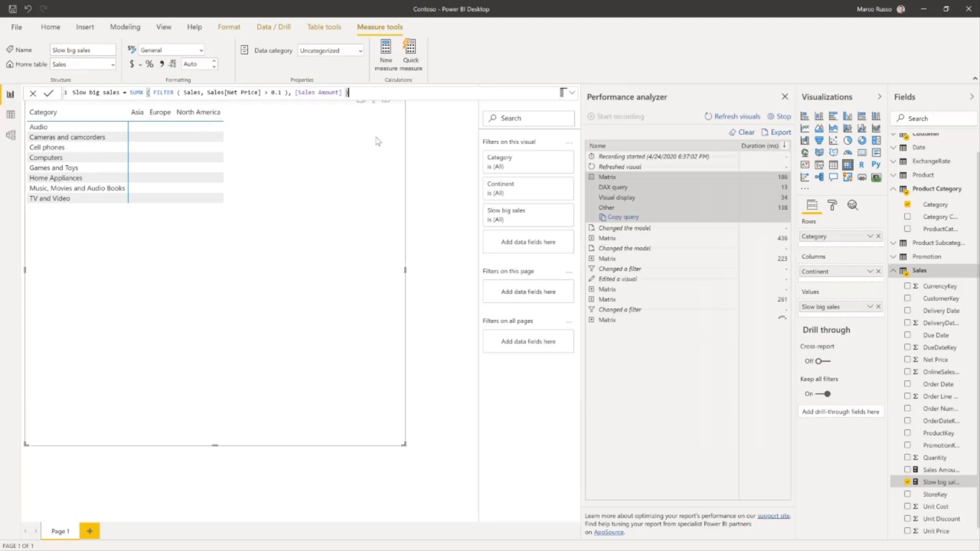
pyautogui.hotkey('alt', 'Tab')
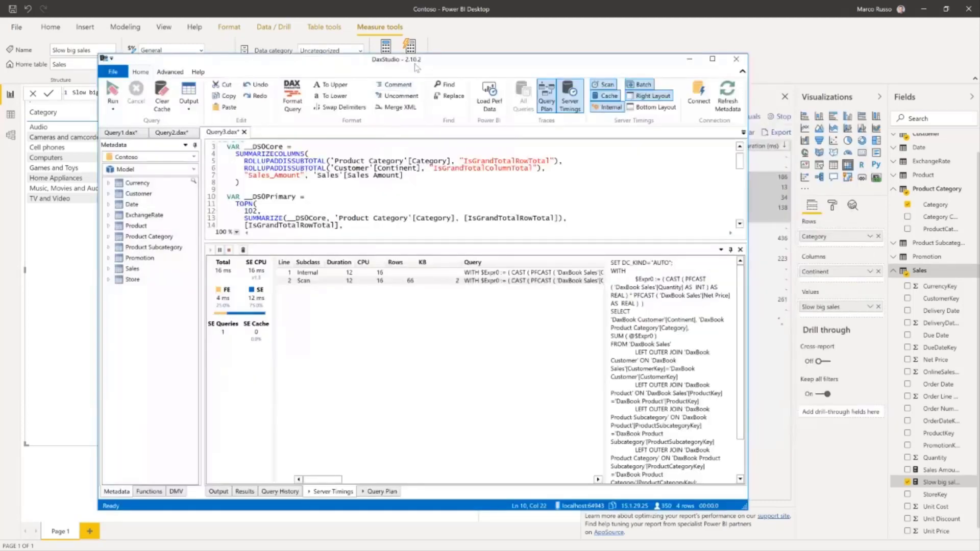
pyautogui.moveTo(416, 66); pyautogui.dragTo(600, 71)
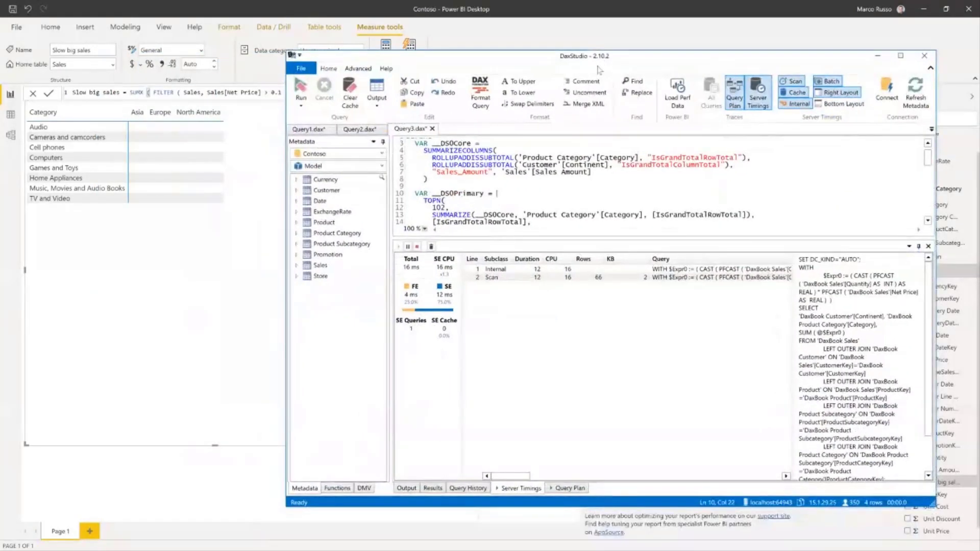
pyautogui.moveTo(414, 68); pyautogui.dragTo(325, 240)
# Enlarge the text of the Slow big sales formula and expand the formula editor.
pyautogui.click(375, 94)
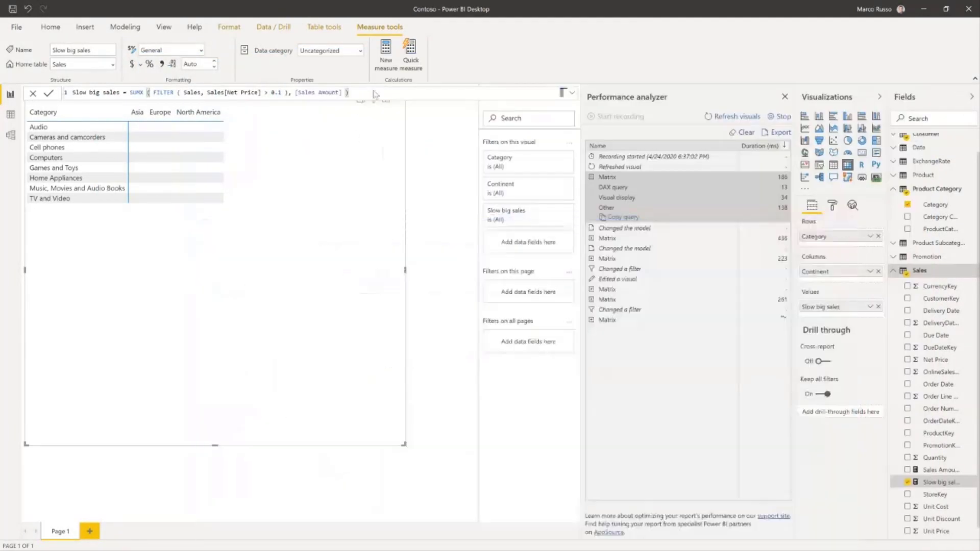
pyautogui.scroll(7, 373, 94)
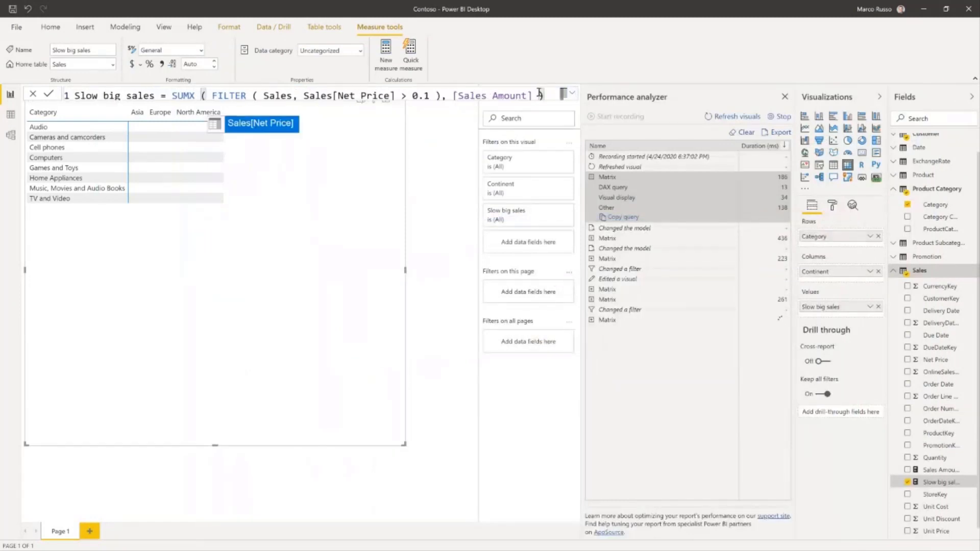
pyautogui.click(542, 95)
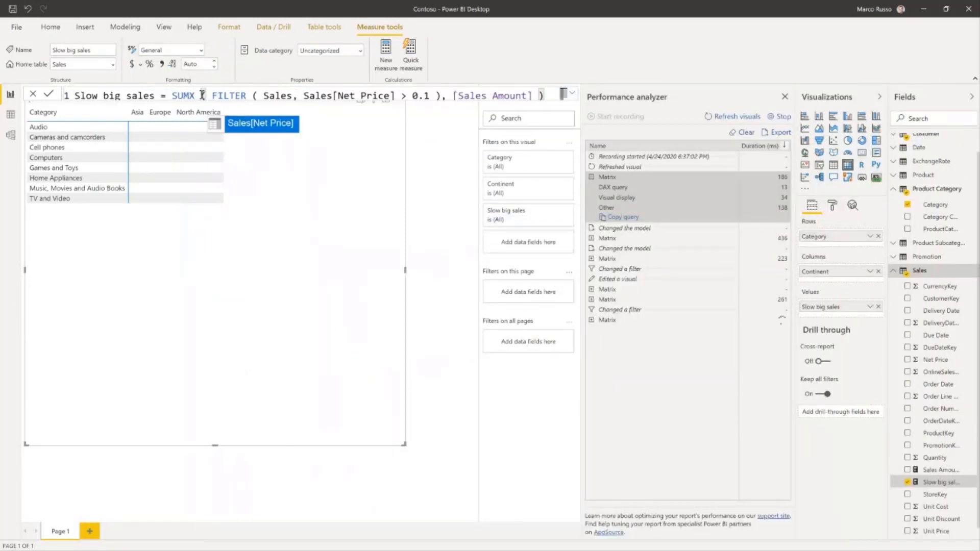
pyautogui.click(572, 93)
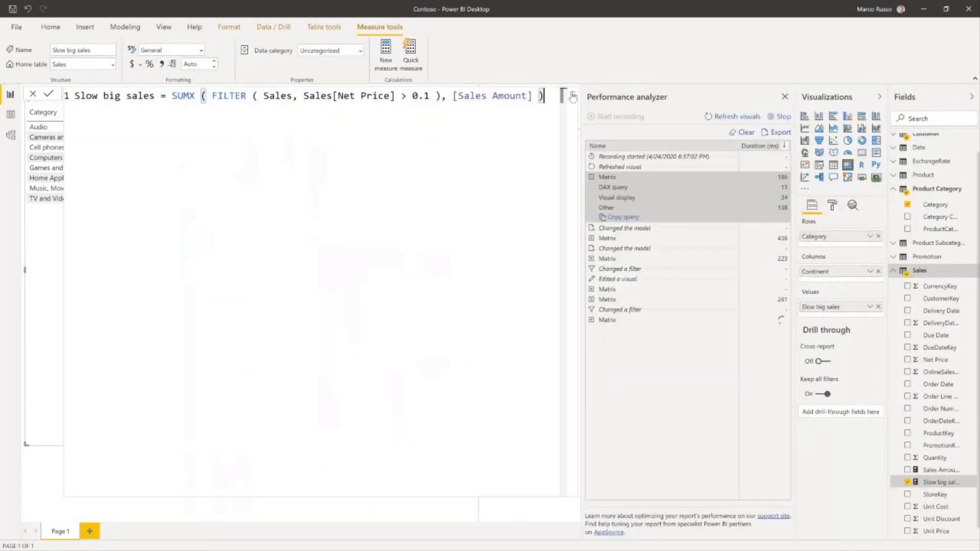
# Break the formula after the opening SUMX parenthesis, before [Sales Amount] and before the closing parenthesis.
pyautogui.click(209, 97)
pyautogui.hotkey('shift', 'Return')
pyautogui.hotkey('ctrl', 'Right')
pyautogui.hotkey('ctrl', 'Right')
pyautogui.hotkey('ctrl', 'Right')
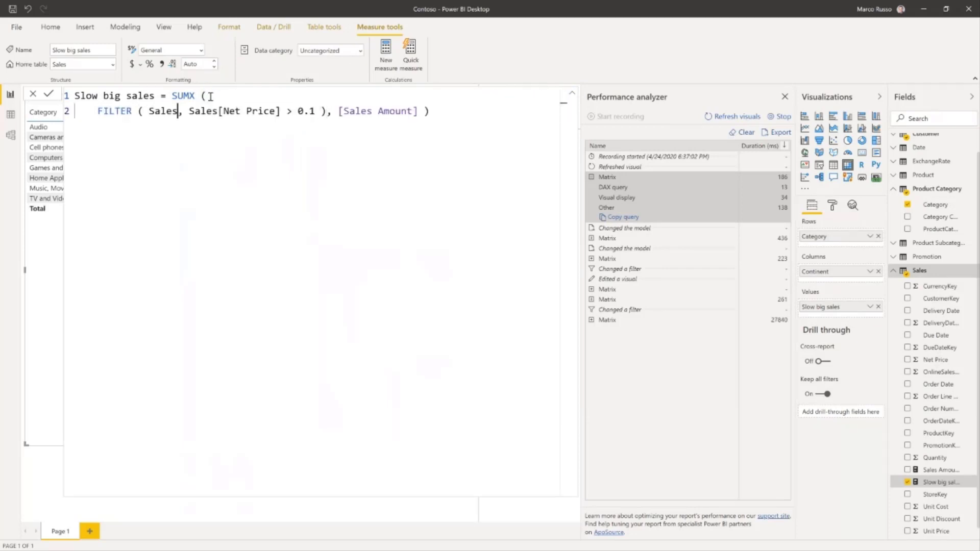
pyautogui.hotkey('ctrl', 'Right')
pyautogui.hotkey('ctrl', 'Right')
pyautogui.hotkey('ctrl', 'Right')
pyautogui.hotkey('ctrl', 'Right')
pyautogui.hotkey('ctrl', 'Right')
pyautogui.hotkey('ctrl', 'Right')
pyautogui.hotkey('ctrl', 'Right')
pyautogui.press('Left')
pyautogui.hotkey('ctrl', 'Left')
pyautogui.hotkey('ctrl', 'Left')
pyautogui.hotkey('shift', 'Return')
pyautogui.hotkey('ctrl', 'Right')
pyautogui.hotkey('ctrl', 'Right')
pyautogui.hotkey('ctrl', 'Right')
pyautogui.hotkey('shift', 'Return')
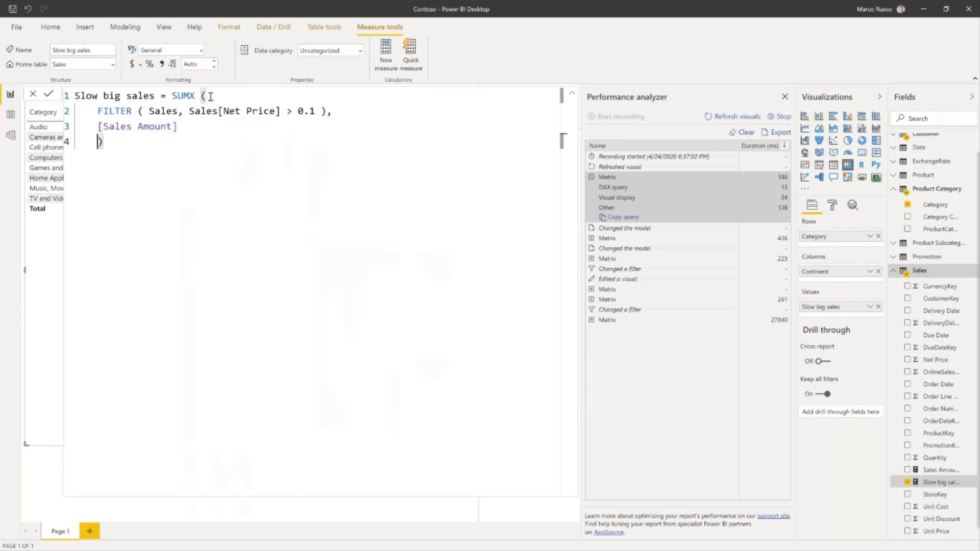
# Remove the closing parenthesis's indent and move SUMX onto its own line below the measure name.
pyautogui.hotkey('shift', 'Home')
pyautogui.press('Delete')
pyautogui.press('Up')
pyautogui.press('Up')
pyautogui.press('Up')
pyautogui.press('End')
pyautogui.press('Left')
pyautogui.hotkey('ctrl', 'Left')
pyautogui.hotkey('shift', 'Return')
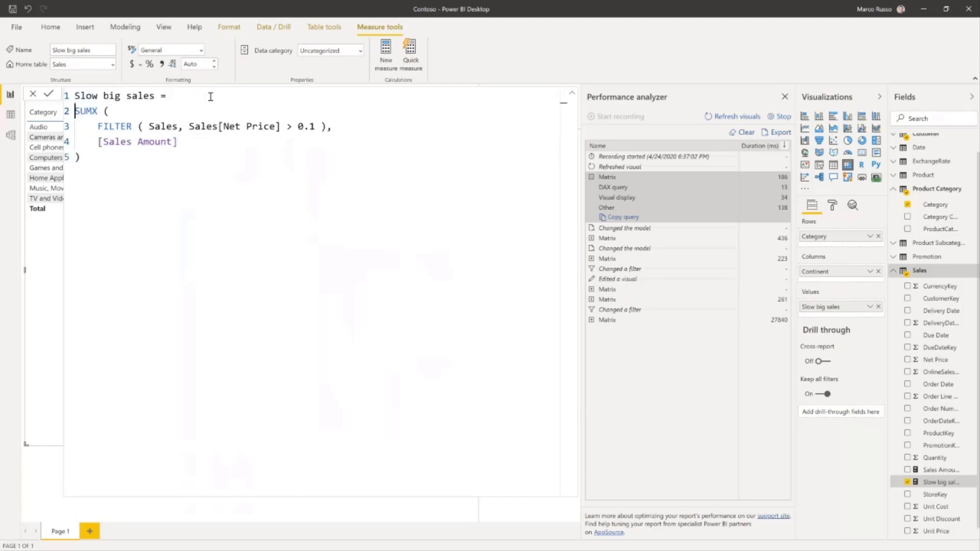
# Examine the [Sales Amount] reference and the FILTER line inside the SUMX formula.
pyautogui.press('Down')
pyautogui.press('Down')
pyautogui.press('Down')
pyautogui.press('End')
pyautogui.press('Up')
pyautogui.press('Home')
pyautogui.hotkey('shift', 'Down')
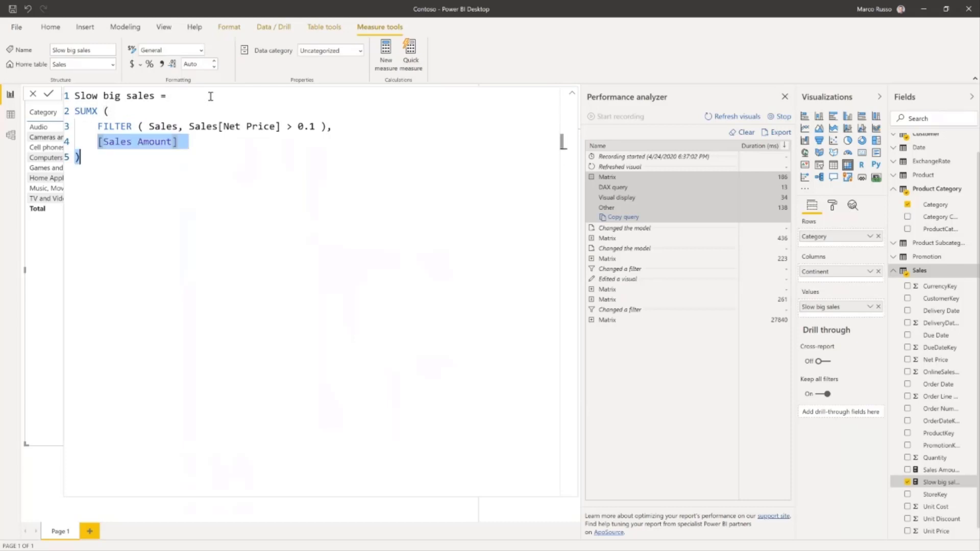
pyautogui.hotkey('shift', 'Up')
pyautogui.hotkey('shift', 'End')
pyautogui.press('Up')
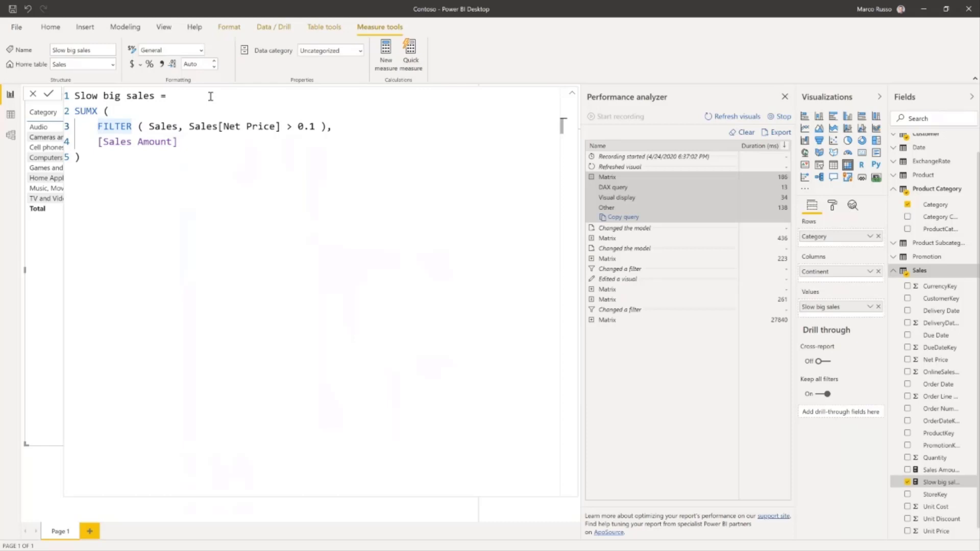
pyautogui.press('Down')
pyautogui.press('Down')
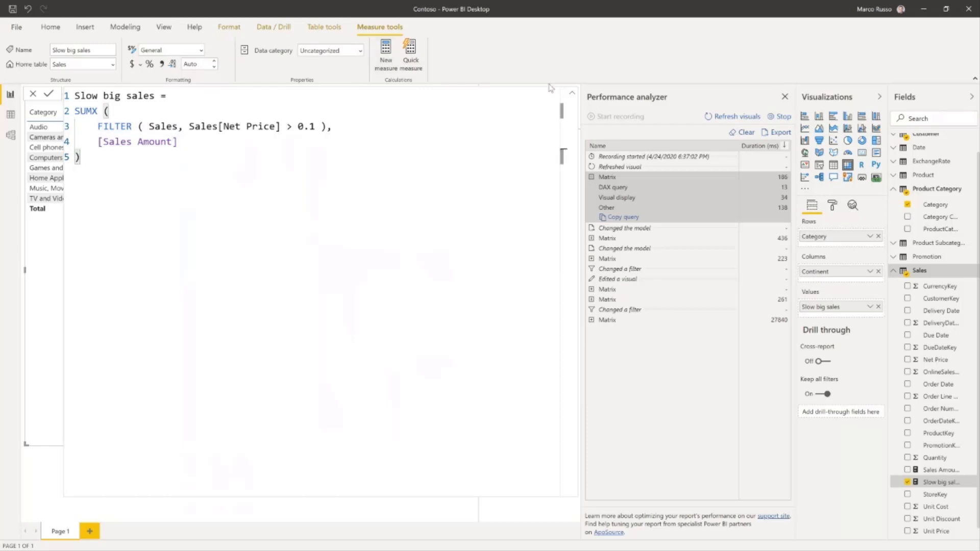
# Collapse the formula editor and copy the query of the 27840 ms Matrix entry in Performance analyzer.
pyautogui.click(572, 93)
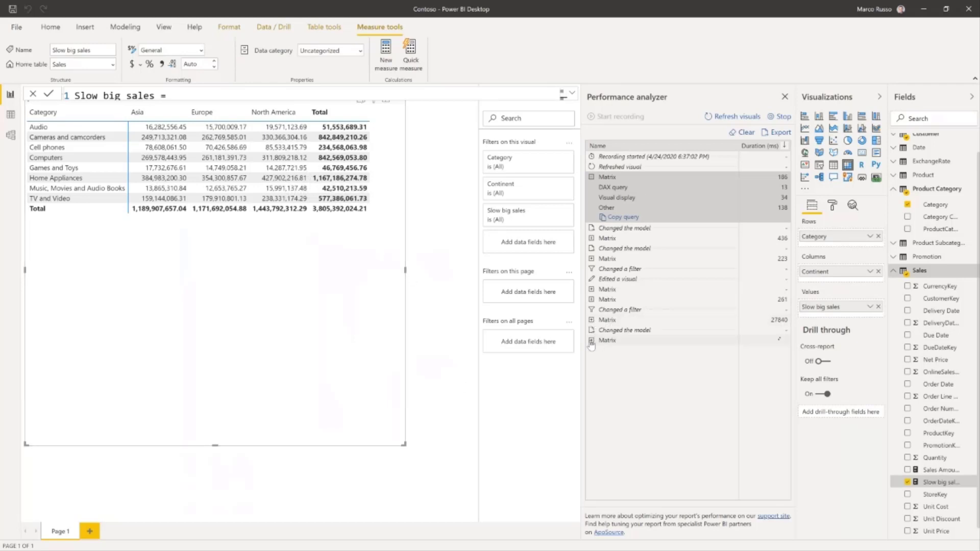
pyautogui.click(593, 320)
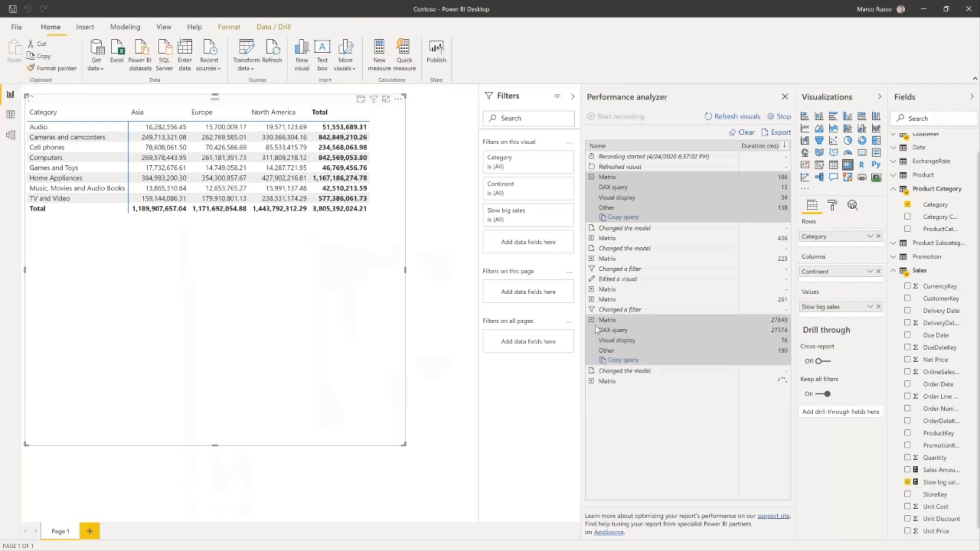
pyautogui.click(626, 359)
# Switch to DAX Studio and replace the whole Query3.dax text with the copied matrix query.
pyautogui.hotkey('alt', 'Tab')
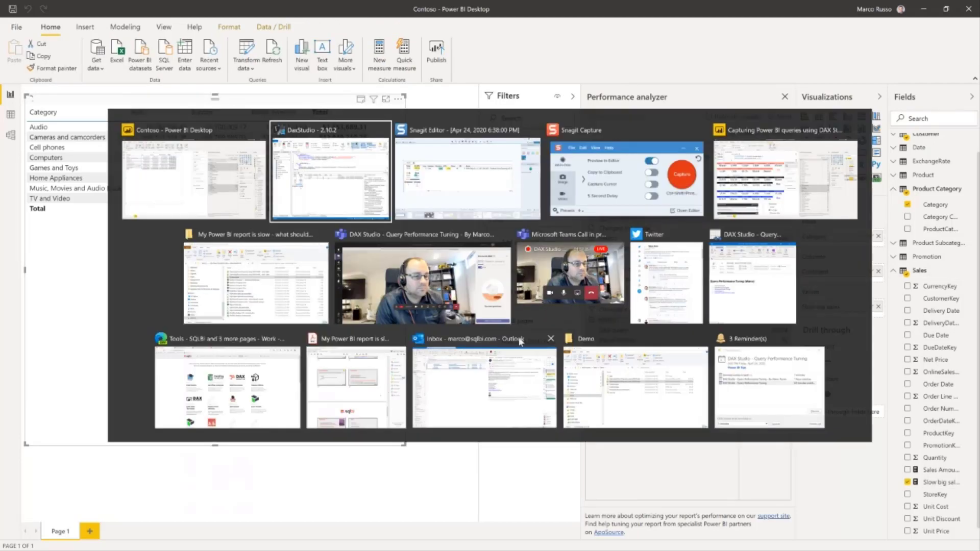
pyautogui.hotkey('alt', 'Tab')
pyautogui.hotkey('alt', 'Tab')
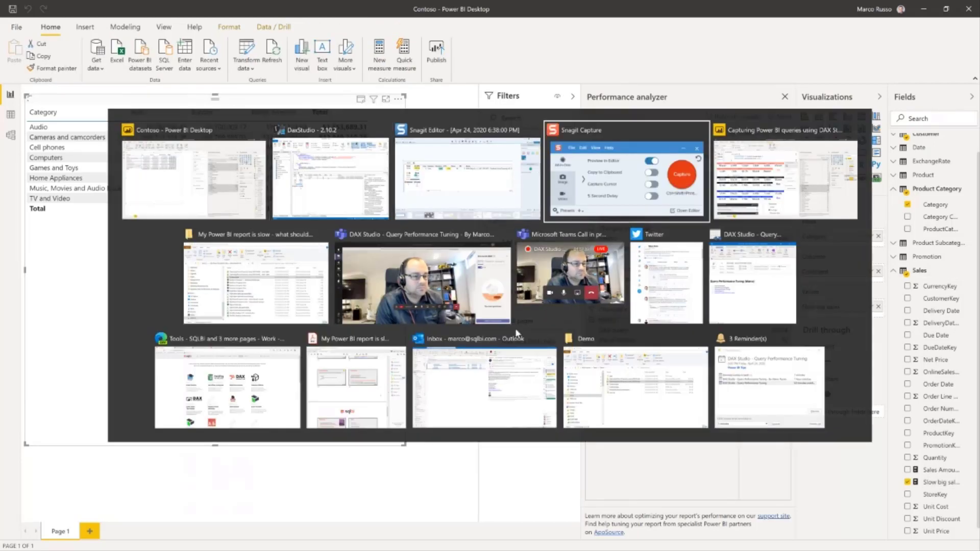
pyautogui.hotkey('alt', 'shift', 'Tab')
pyautogui.hotkey('alt', 'shift', 'Tab')
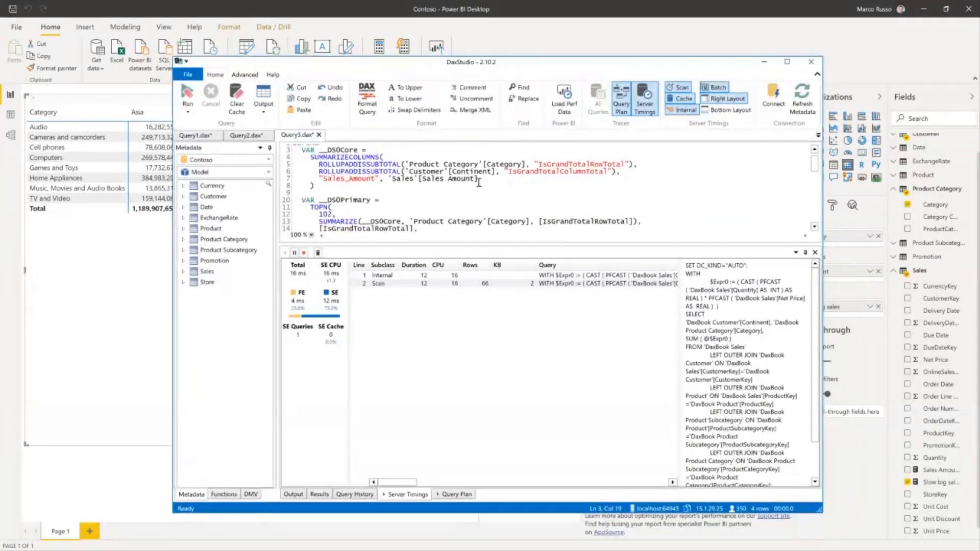
pyautogui.hotkey('ctrl', 'a')
pyautogui.hotkey('ctrl', 'v')
# Enlarge the query editor above the server timings and run the pasted query.
pyautogui.moveTo(475, 238); pyautogui.dragTo(475, 352)
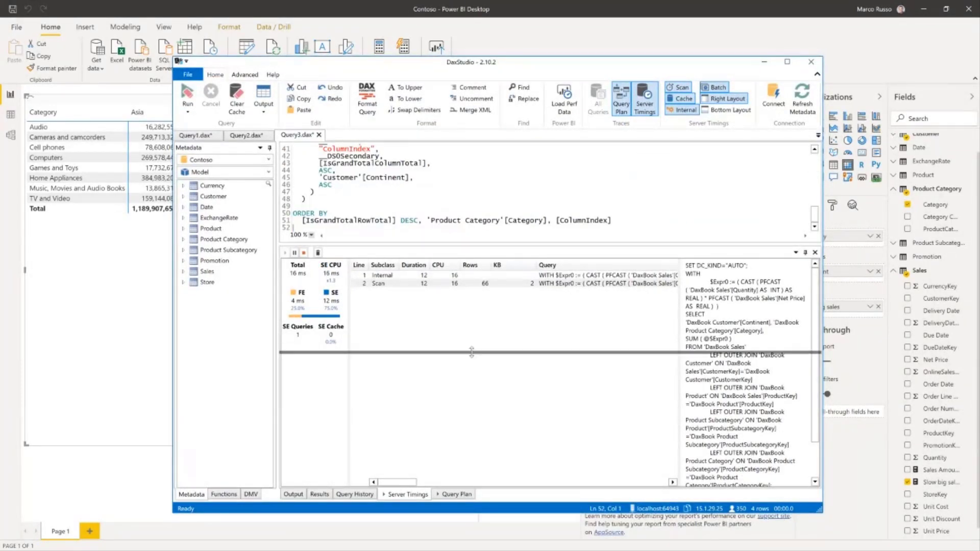
pyautogui.click(492, 264)
pyautogui.click(193, 93)
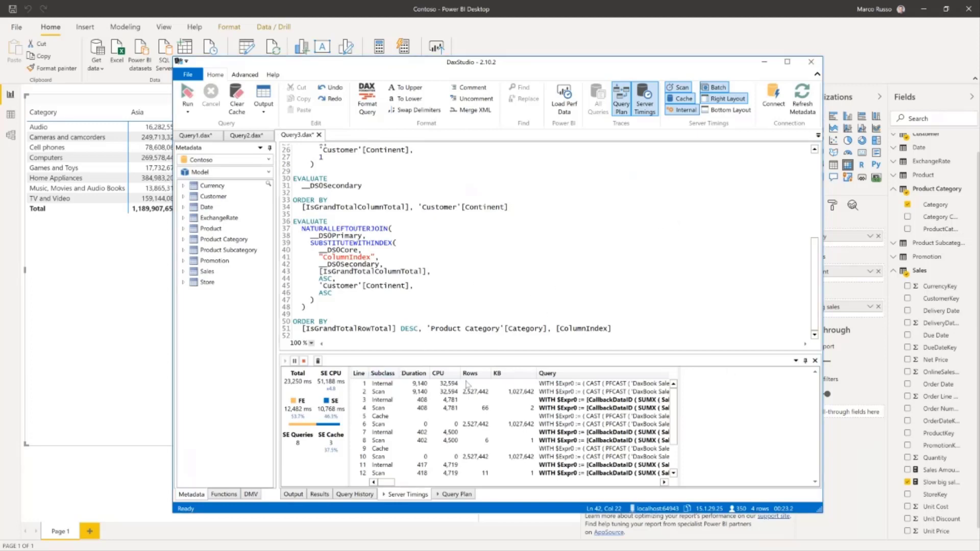
# Capture the server timings totals and event list with Snagit, and return to DAX Studio.
pyautogui.press('Print')
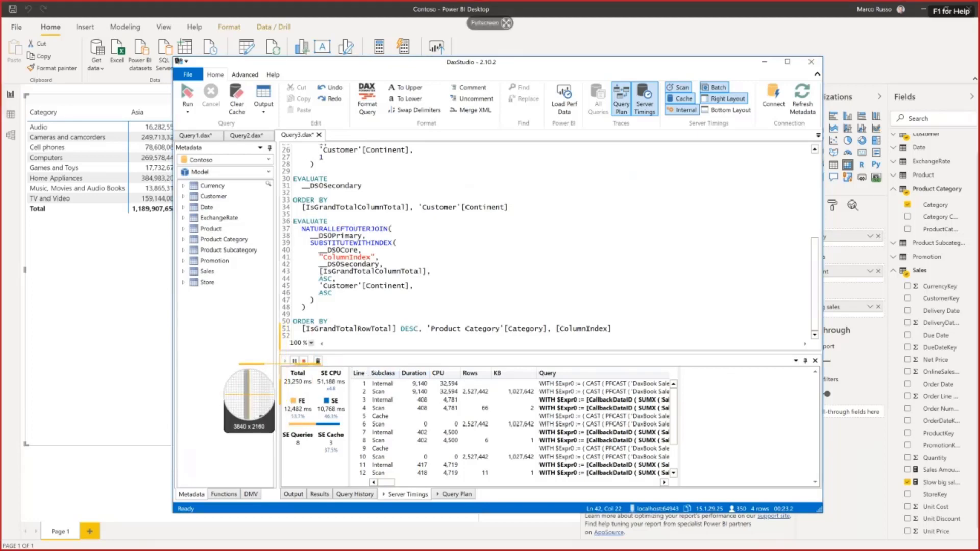
pyautogui.moveTo(280, 365); pyautogui.dragTo(582, 473)
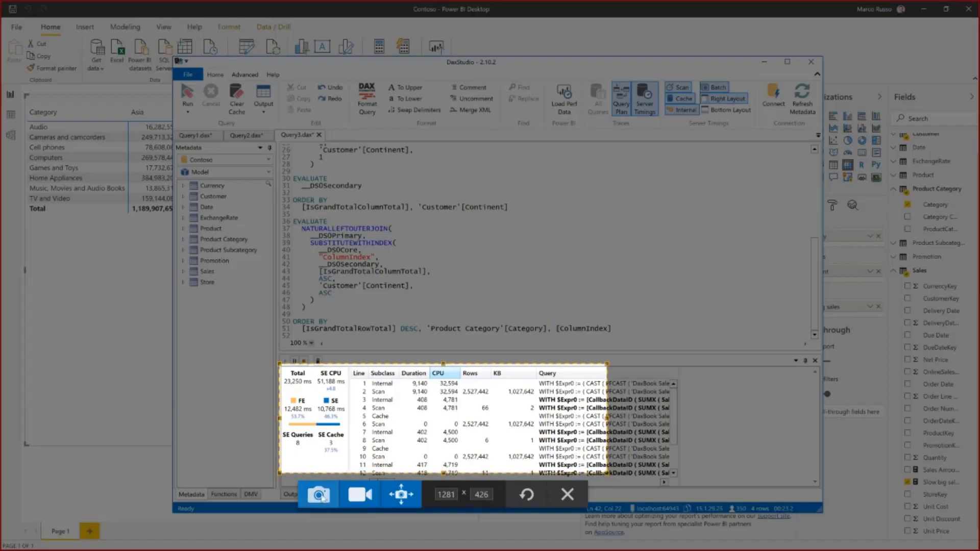
pyautogui.click(306, 500)
pyautogui.hotkey('alt', 'Tab')
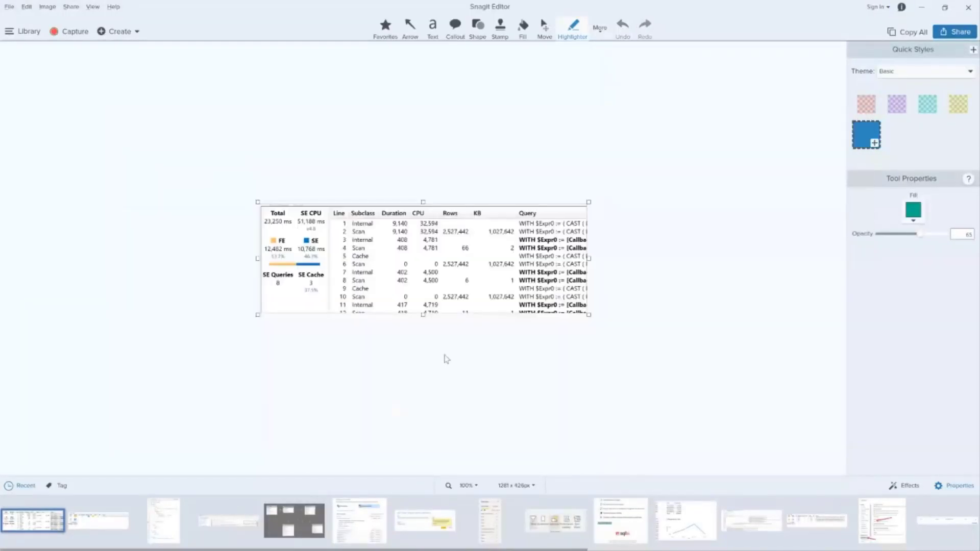
pyautogui.hotkey('alt', 'Tab')
pyautogui.hotkey('alt', 'Tab')
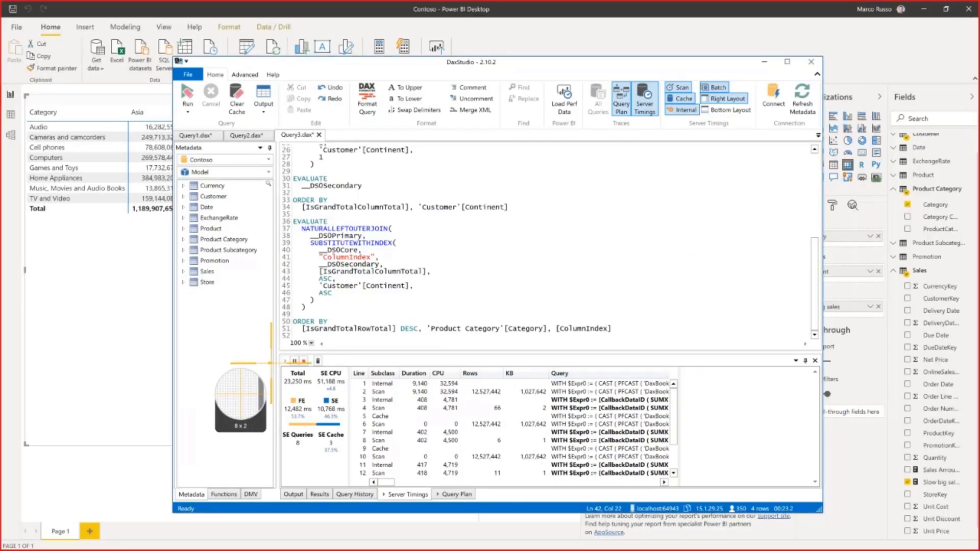
# Capture the server timings with the full Rows column in Snagit, and highlight line 2's Rows value at 200% zoom.
pyautogui.moveTo(269, 363); pyautogui.dragTo(677, 482)
pyautogui.click(349, 504)
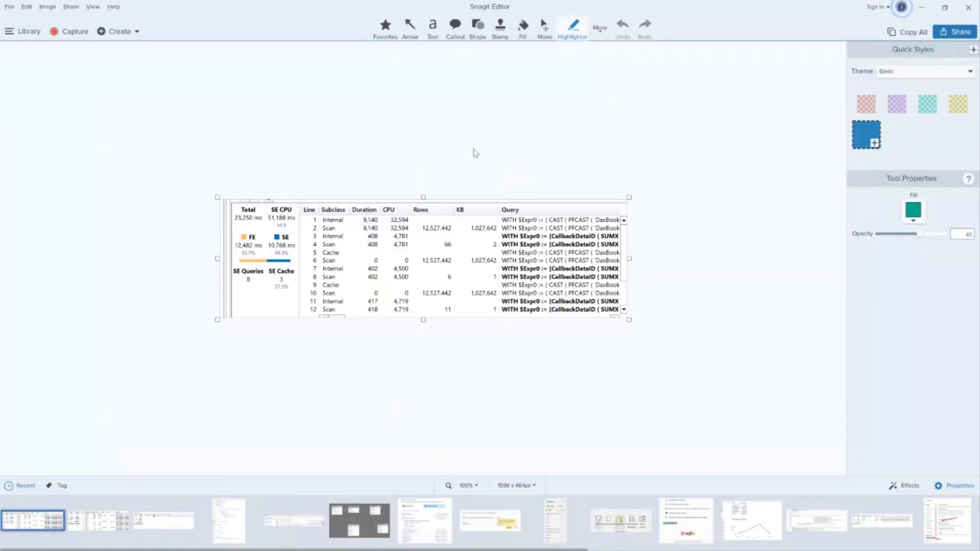
pyautogui.scroll(2, 412, 251)
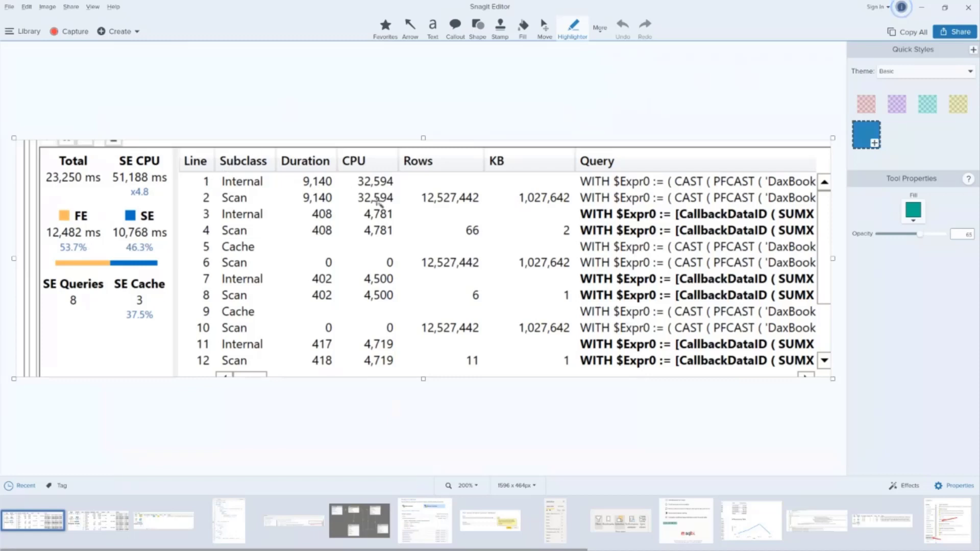
pyautogui.moveTo(418, 189); pyautogui.dragTo(482, 204)
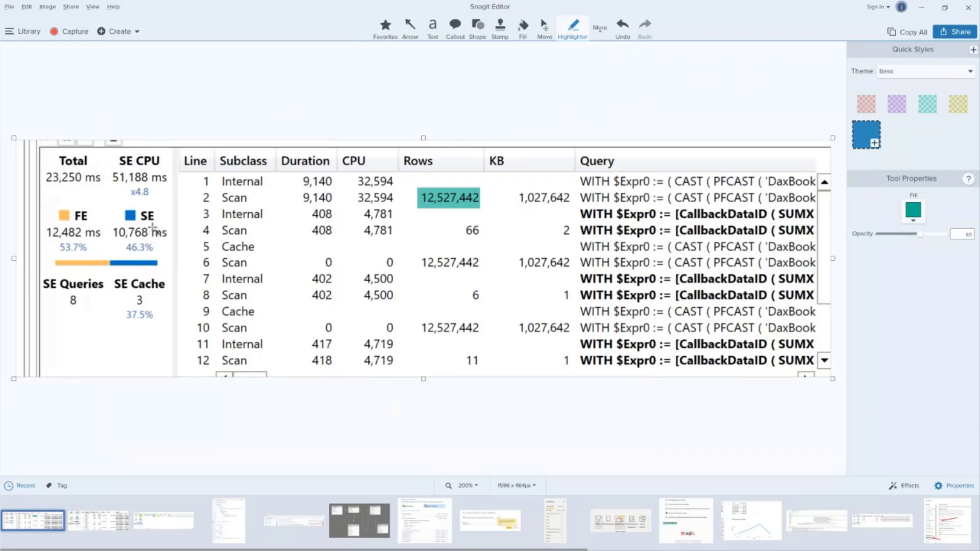
# Highlight the SE duration in the captured server timings and minimize Snagit Editor to return to DAX Studio.
pyautogui.moveTo(109, 204)
pyautogui.mouseDown()
pyautogui.moveTo(183, 250)
pyautogui.moveTo(175, 241)
pyautogui.mouseUp()
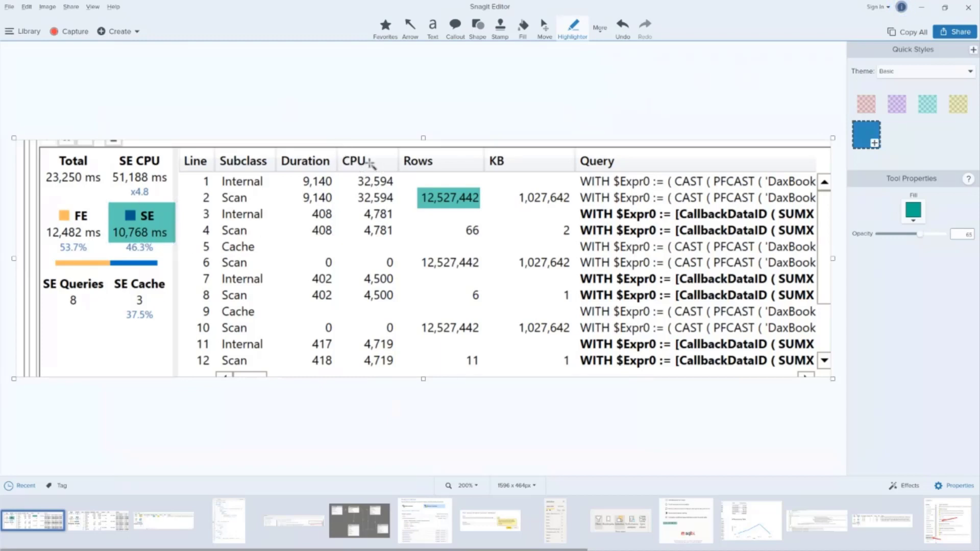
pyautogui.click(425, 199)
pyautogui.click(923, 8)
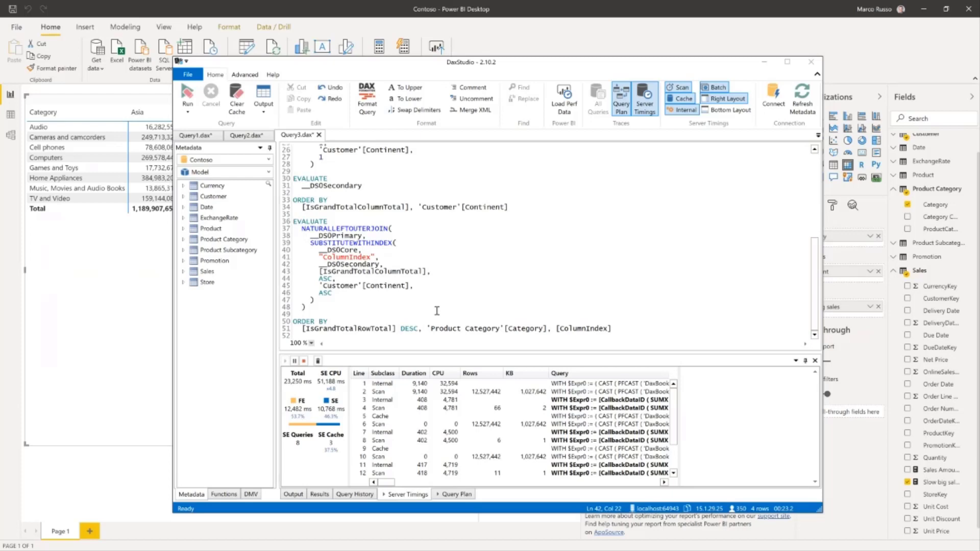
# Switch to the browser and view SQLBI's pages for The Definitive Guide to DAX, the Optimizing DAX Video Course and DAX Studio.
pyautogui.hotkey('alt', 'Tab')
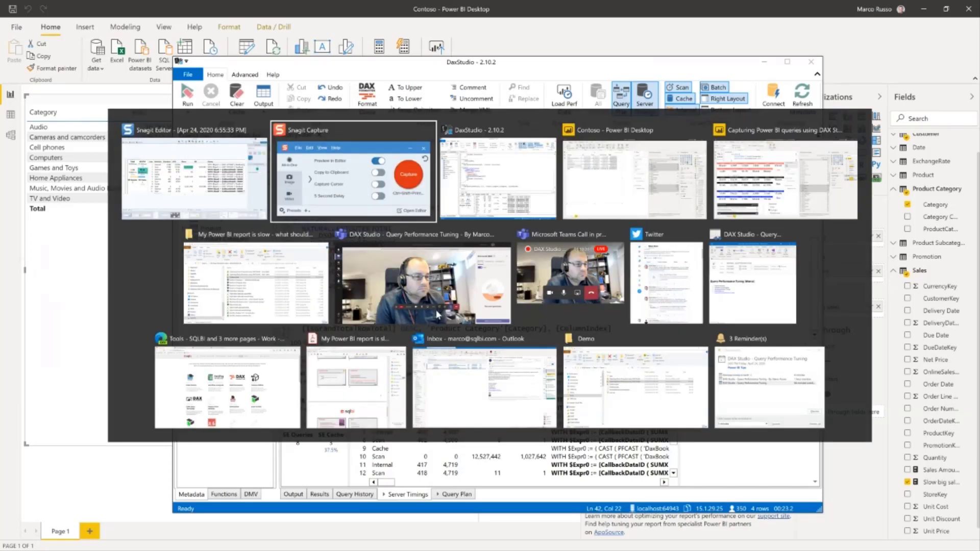
pyautogui.hotkey('alt', 'shift', 'Tab')
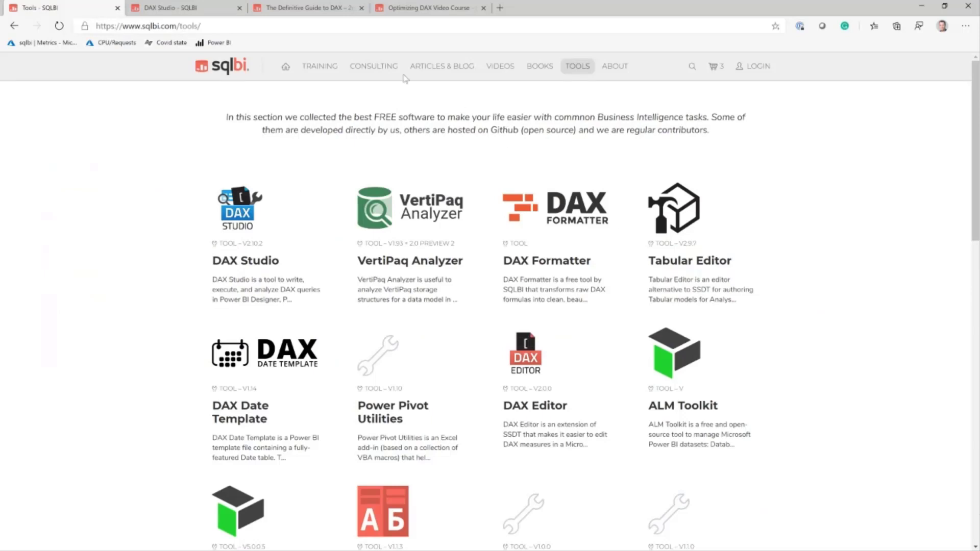
pyautogui.click(306, 7)
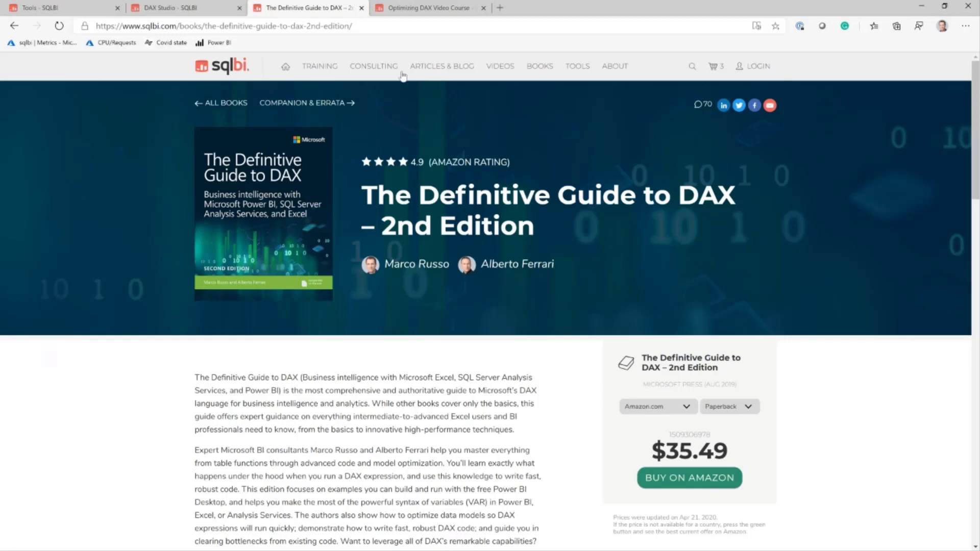
pyautogui.click(423, 10)
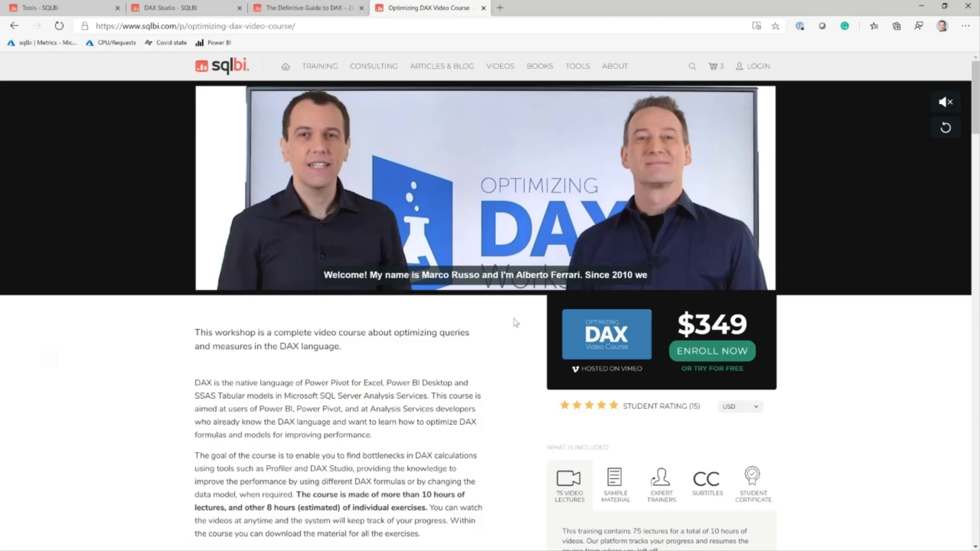
pyautogui.click(184, 12)
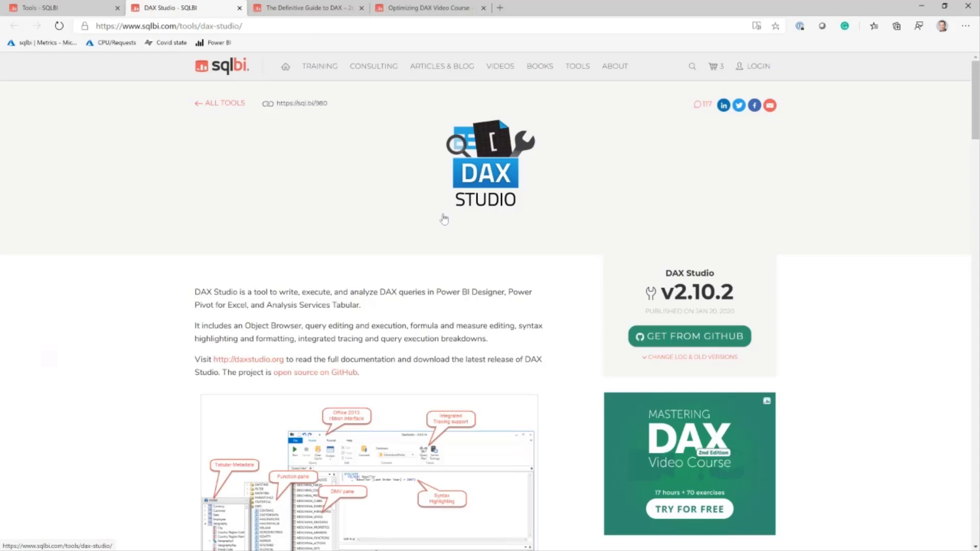
# Bring DAX Studio back over the browser, and return to the Optimizing DAX Video Course page.
pyautogui.hotkey('alt', 'Tab')
pyautogui.hotkey('alt', 'Tab')
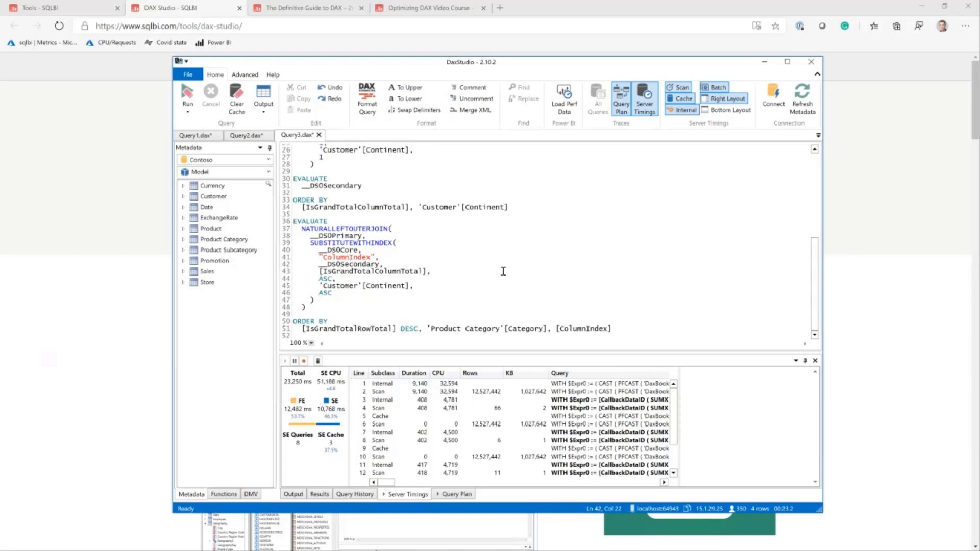
pyautogui.click(424, 8)
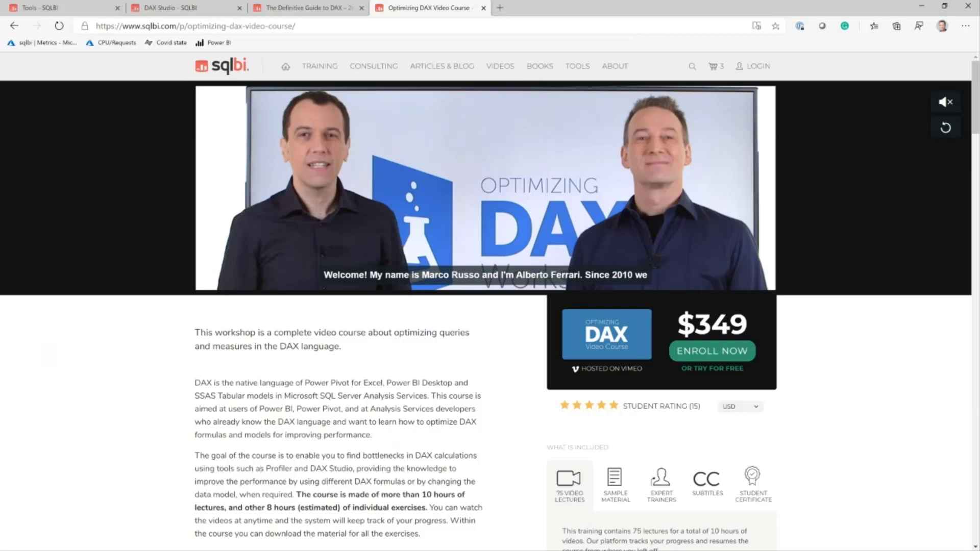
pyautogui.hotkey('alt', 'Tab')
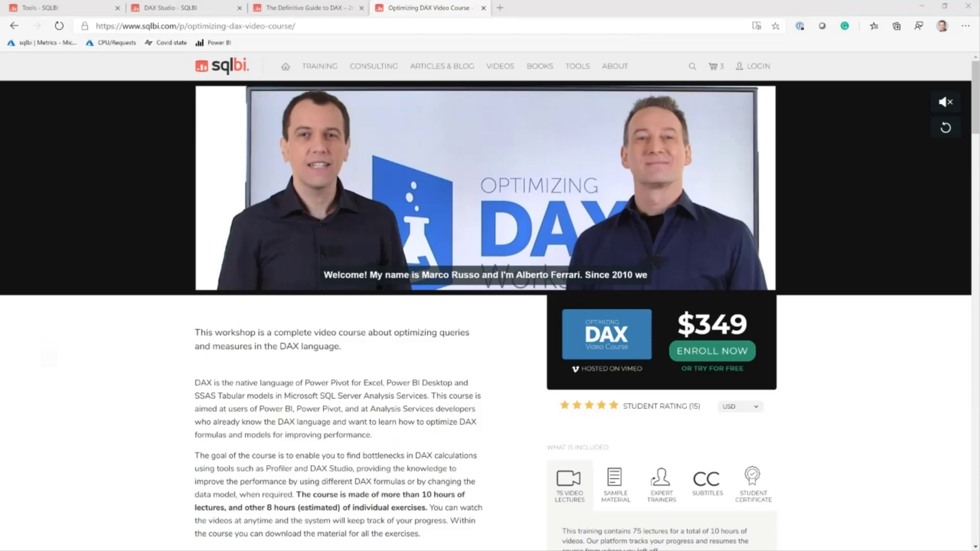